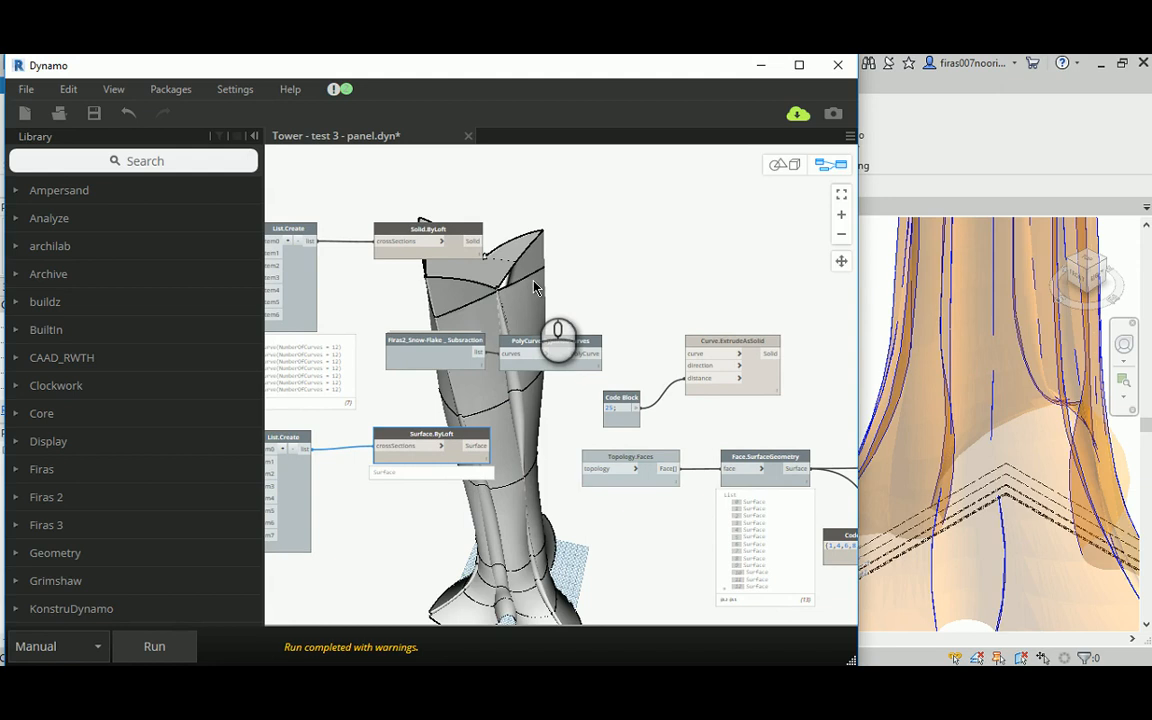
Step: Examine the lofted tower model from its crown to its flared base from several angles in the 3D preview
middle_drag(652, 285, 585, 281)
click(779, 163)
right_drag(570, 289, 581, 260)
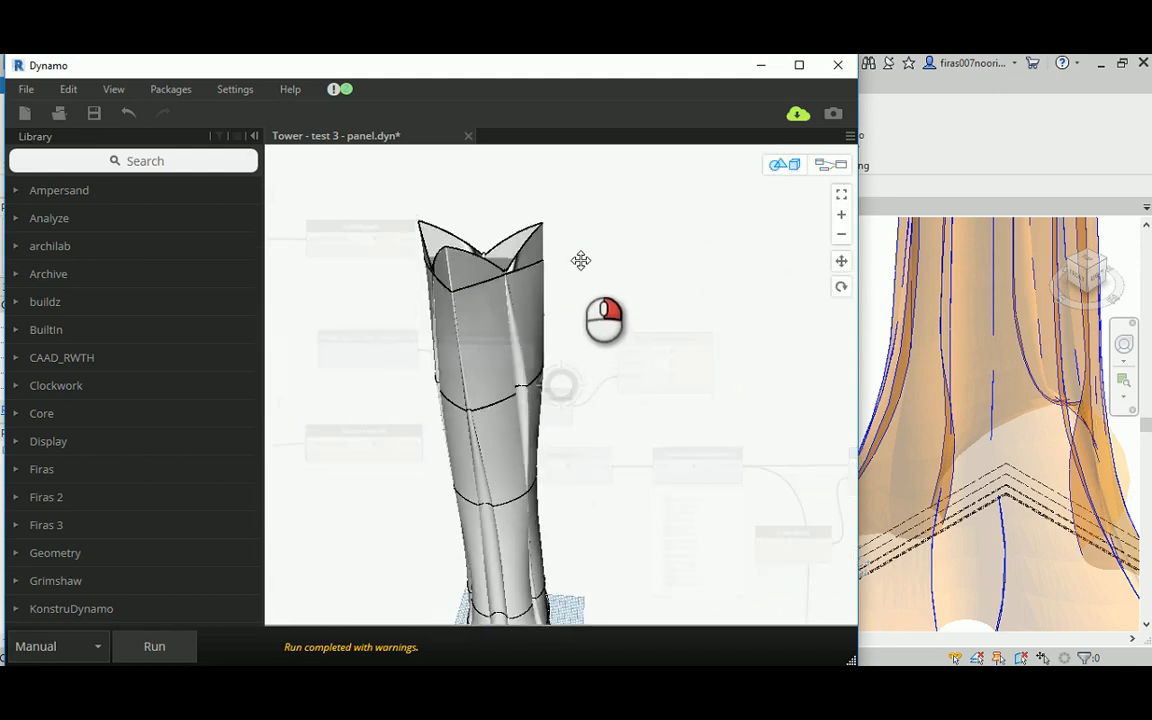
scroll(584, 268, down, 3)
middle_drag(563, 414, 563, 355)
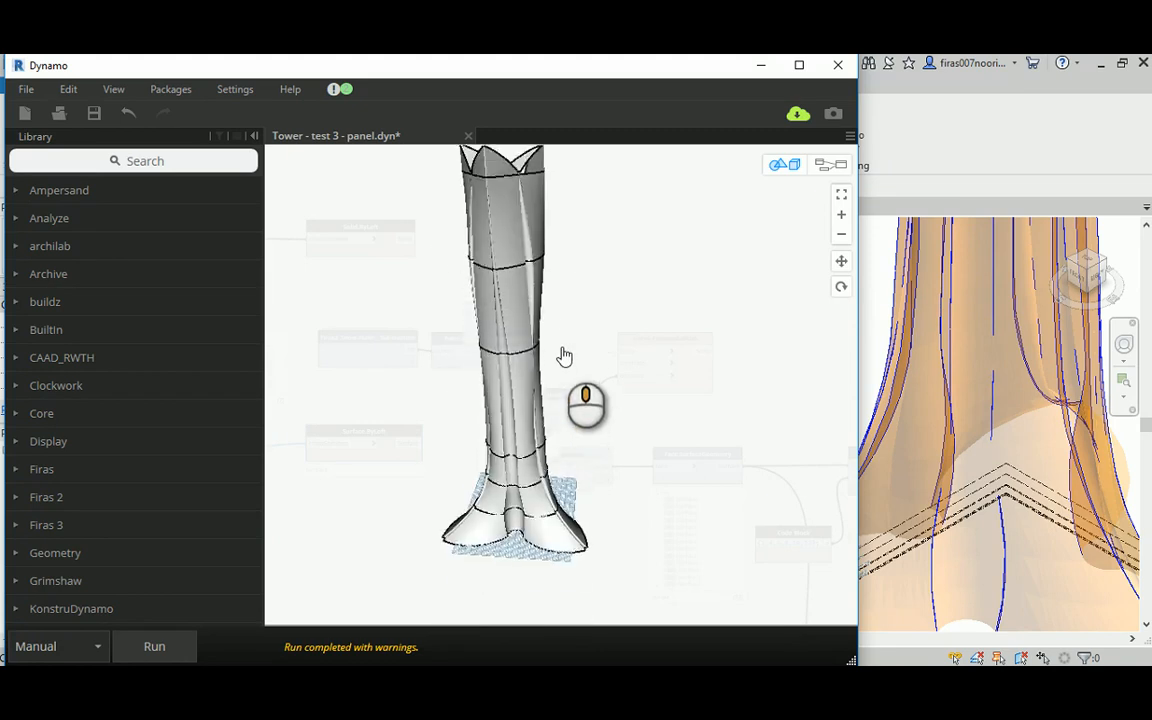
mouse_move(605, 266)
right_down()
mouse_move(609, 285)
mouse_move(651, 296)
mouse_move(706, 277)
mouse_move(655, 273)
mouse_move(605, 250)
right_up()
middle_drag(596, 237, 630, 342)
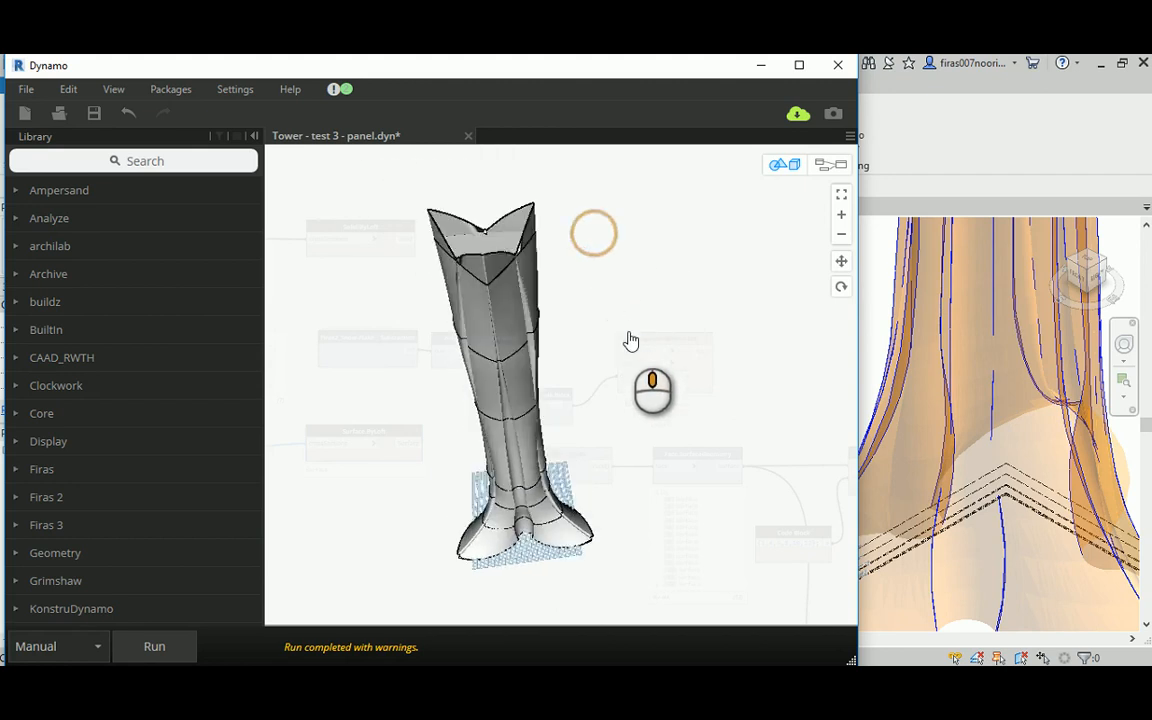
right_drag(700, 335, 617, 319)
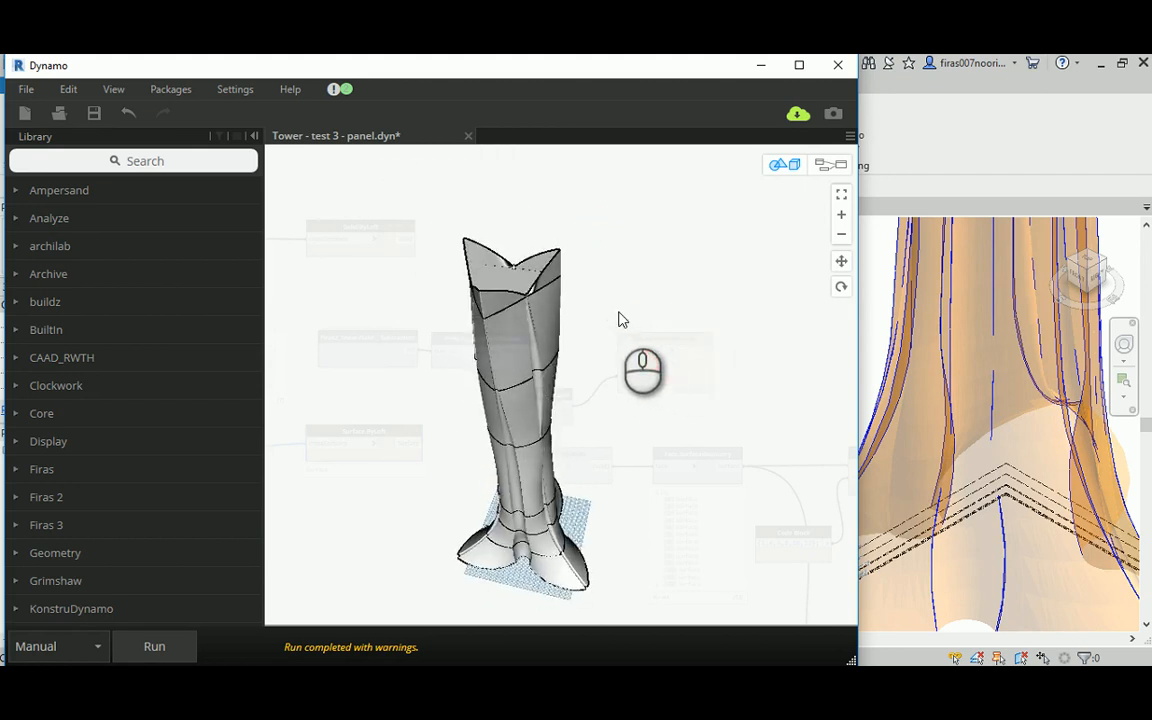
click(831, 164)
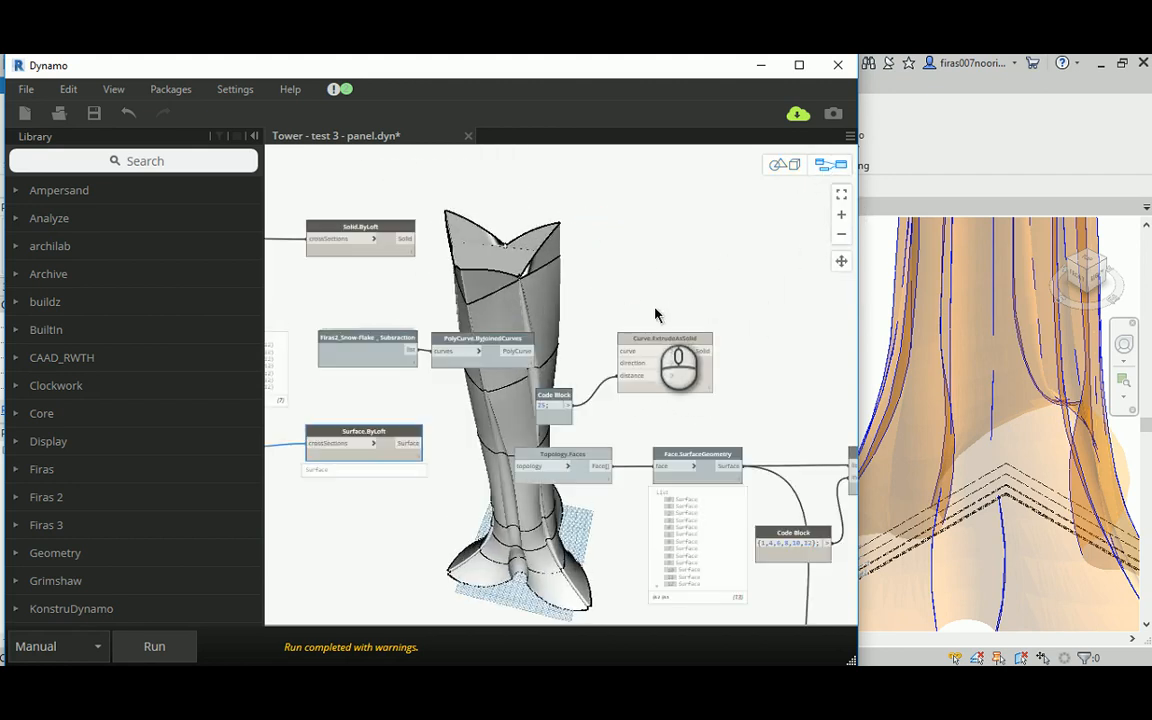
Step: Turn off the preview of the Surface.ByLoft node and inspect the solid loft of the tower on its own
click(609, 260)
middle_drag(609, 260, 813, 295)
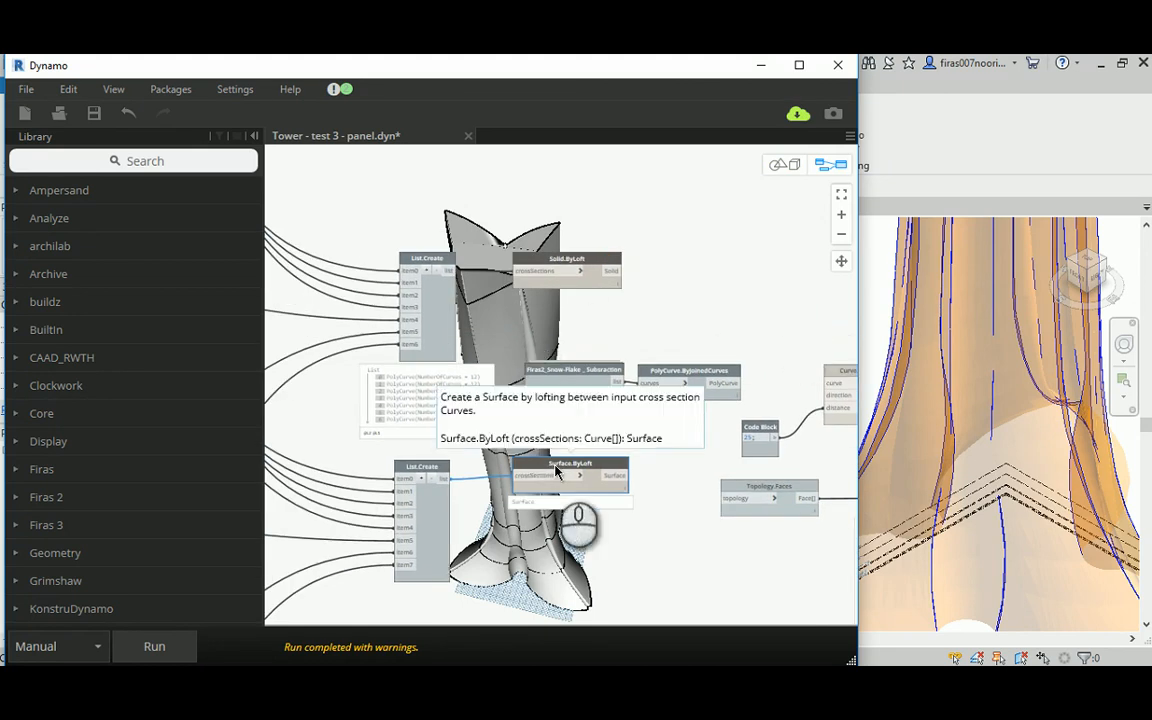
scroll(545, 440, up, 3)
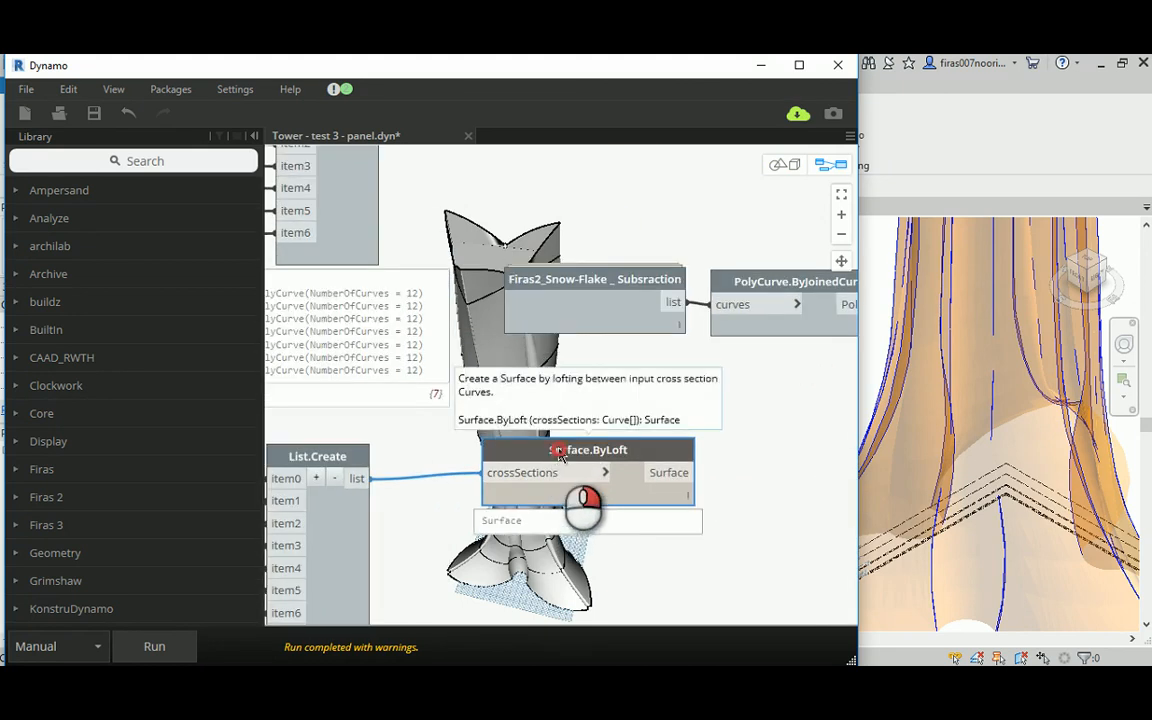
right_click(585, 470)
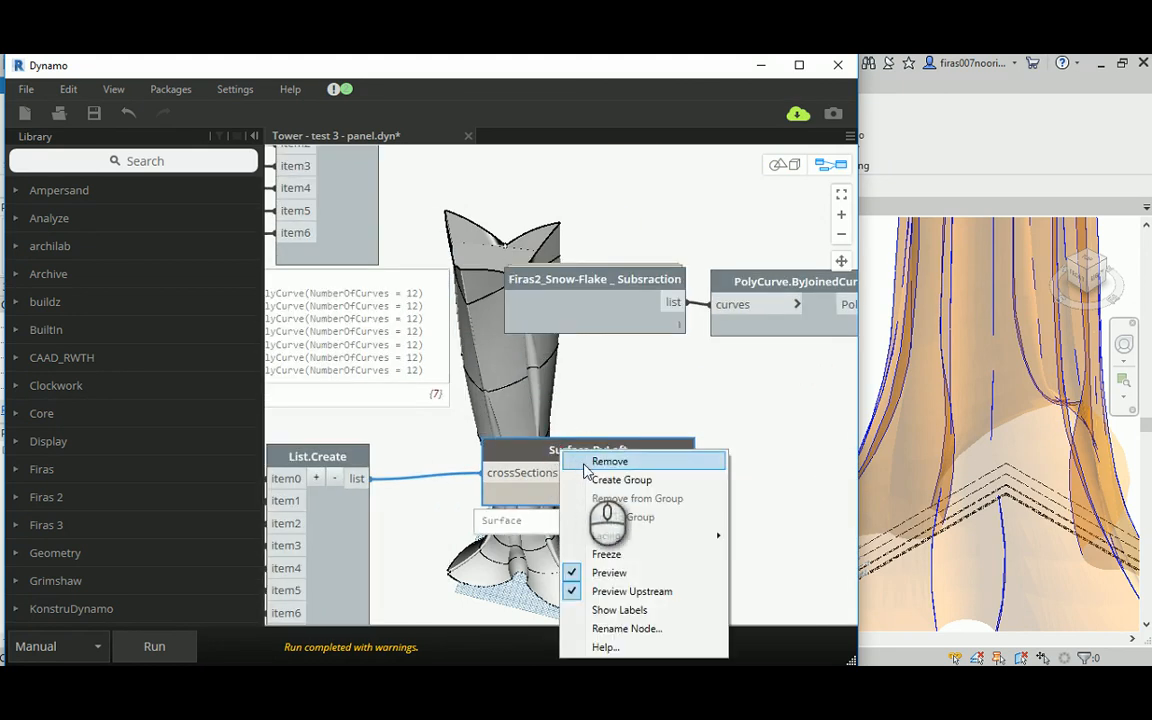
click(605, 573)
middle_drag(501, 226, 479, 273)
click(774, 168)
right_drag(592, 398, 530, 222)
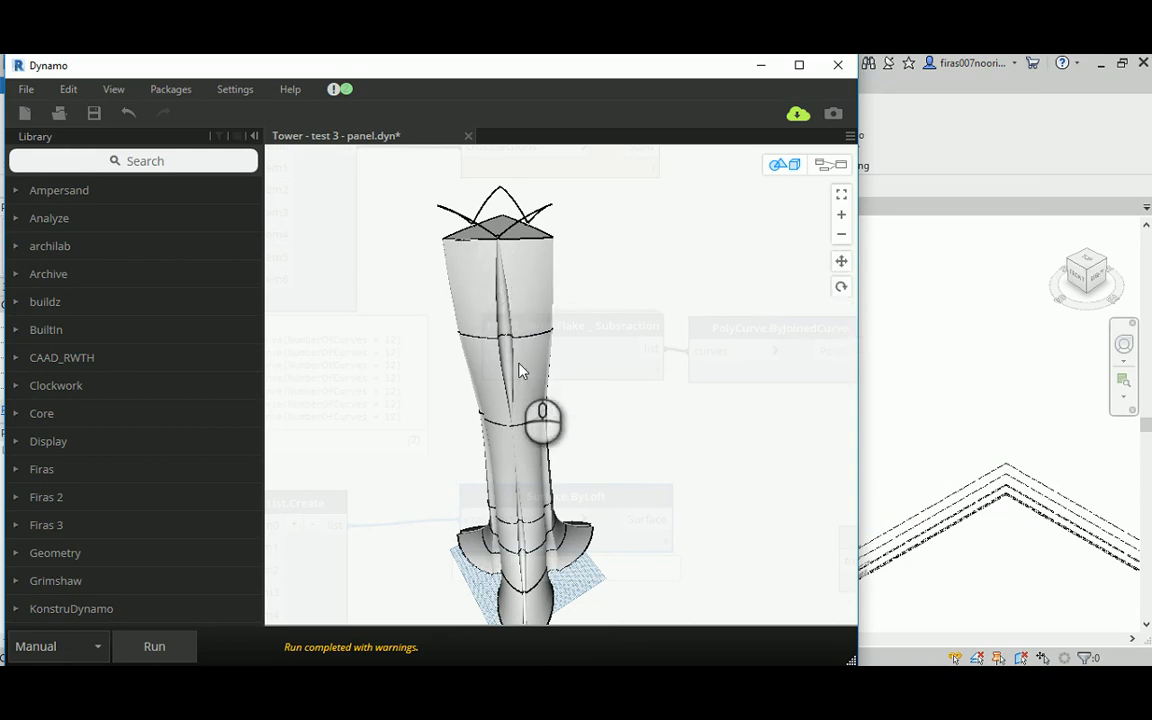
drag(584, 249, 646, 258)
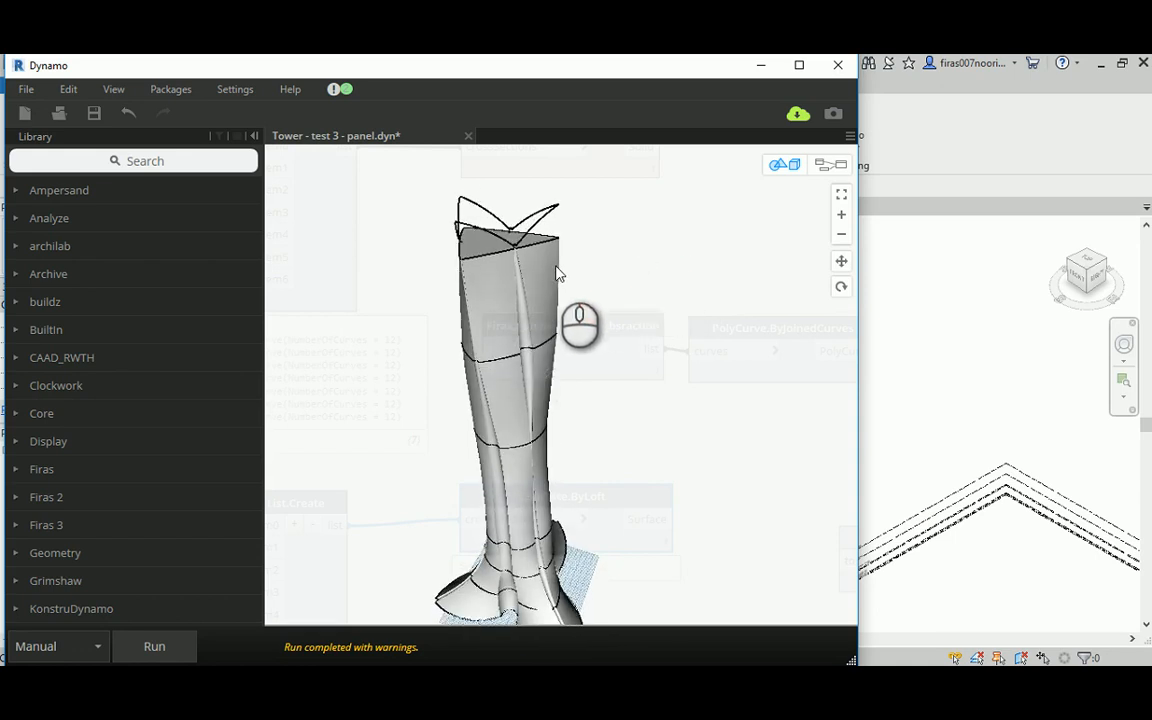
click(830, 164)
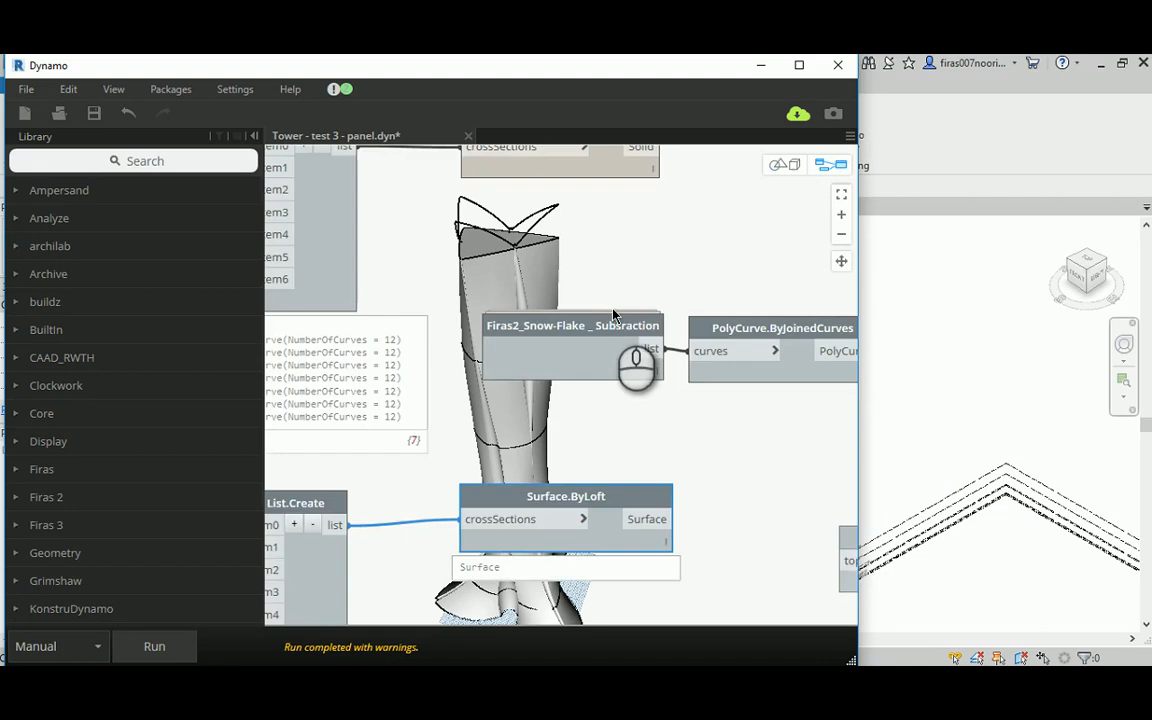
Step: Switch the preview from the Solid.ByLoft node to the Surface.ByLoft node and inspect the surface loft around the tower's crown
middle_drag(571, 273, 574, 356)
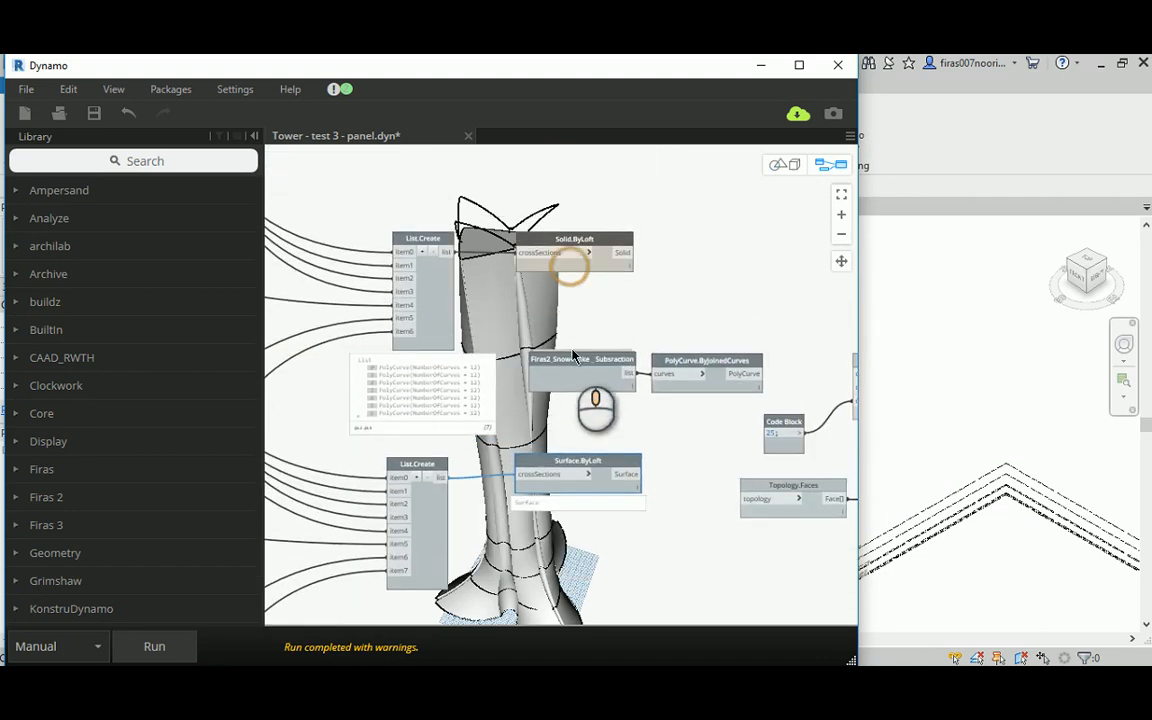
right_click(557, 460)
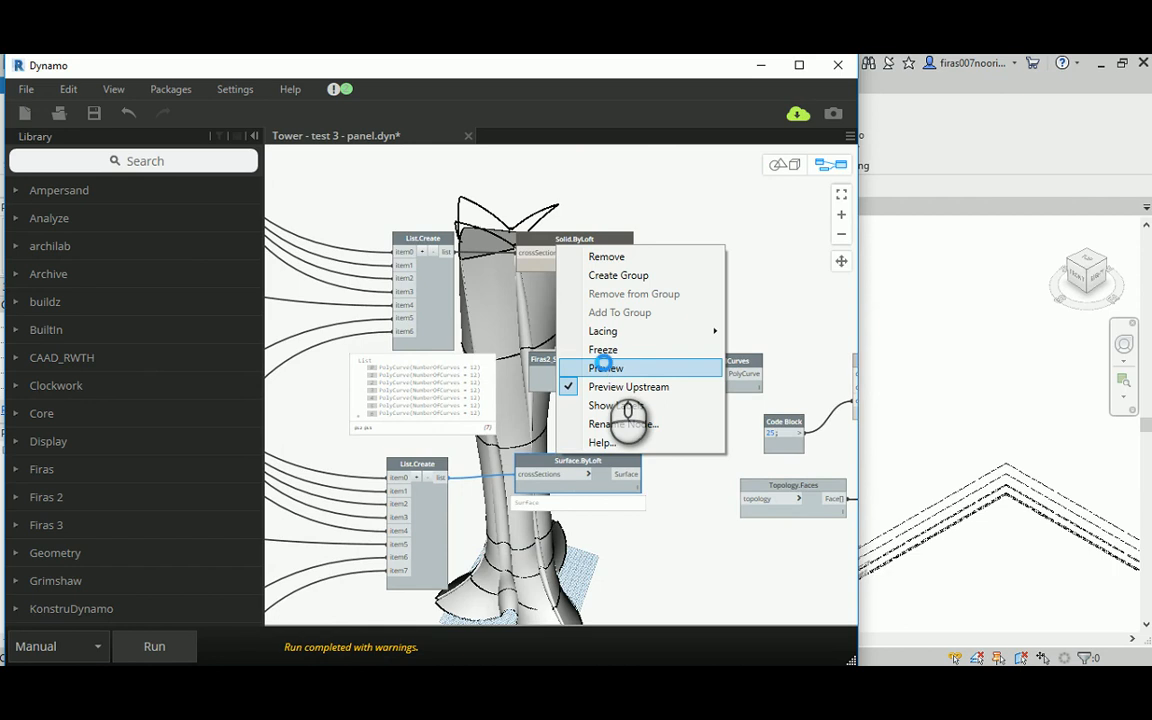
click(604, 366)
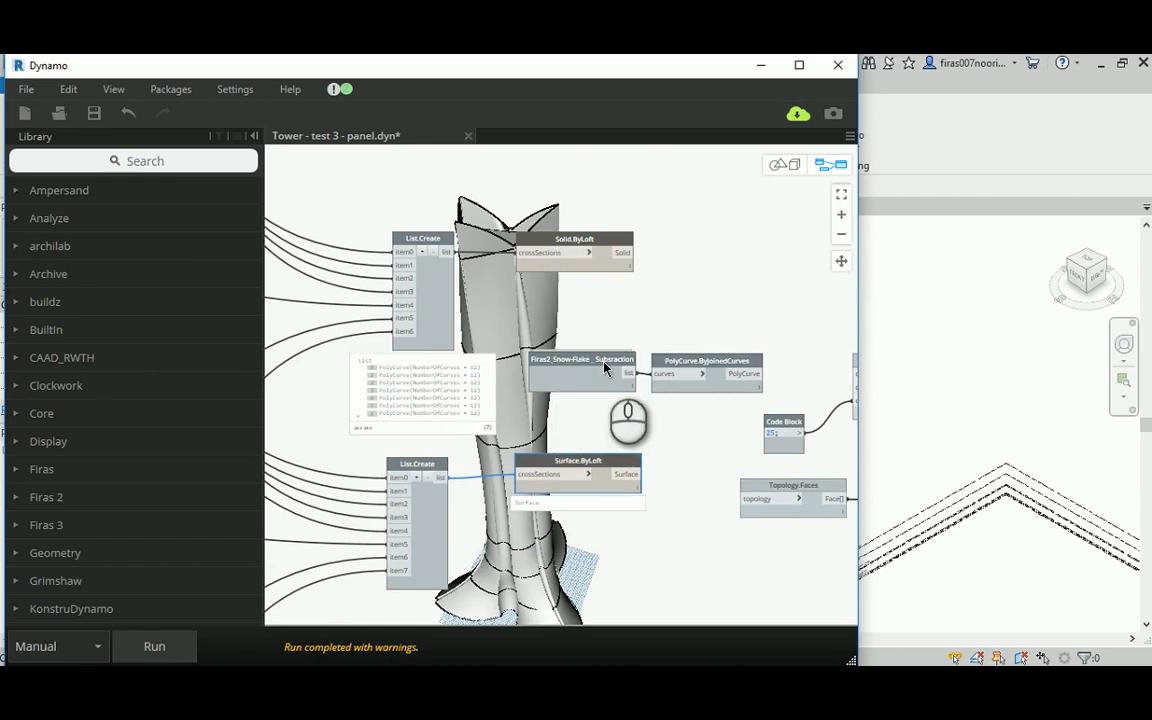
right_click(570, 245)
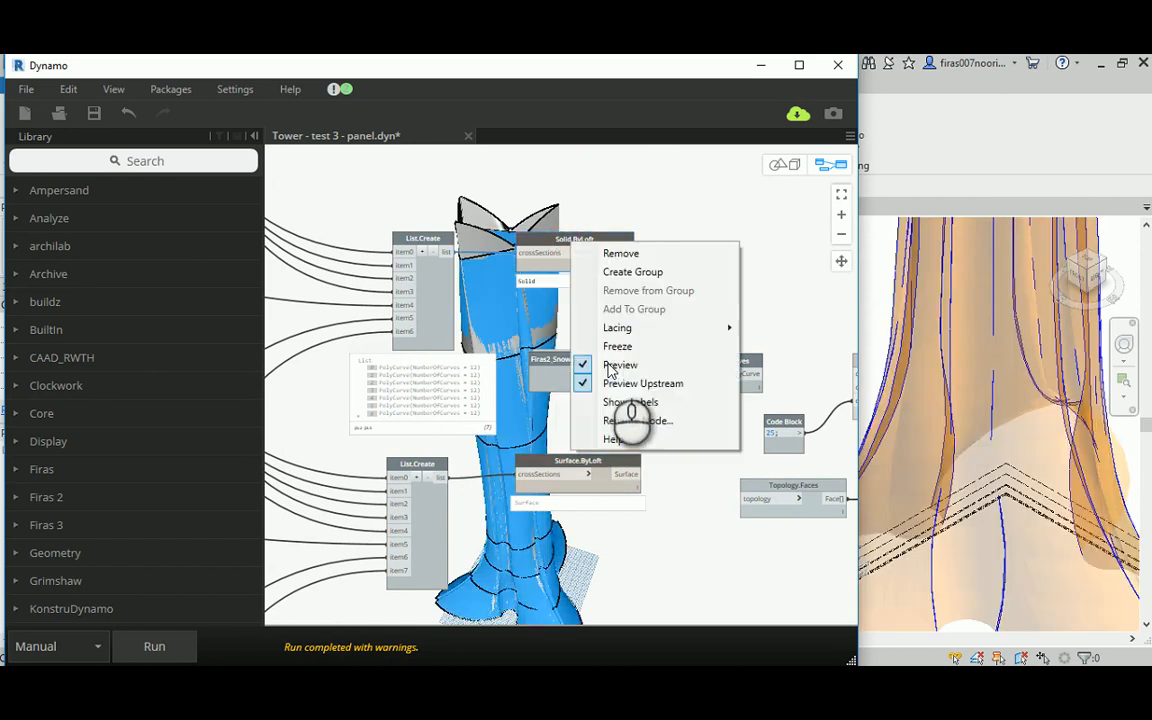
click(617, 365)
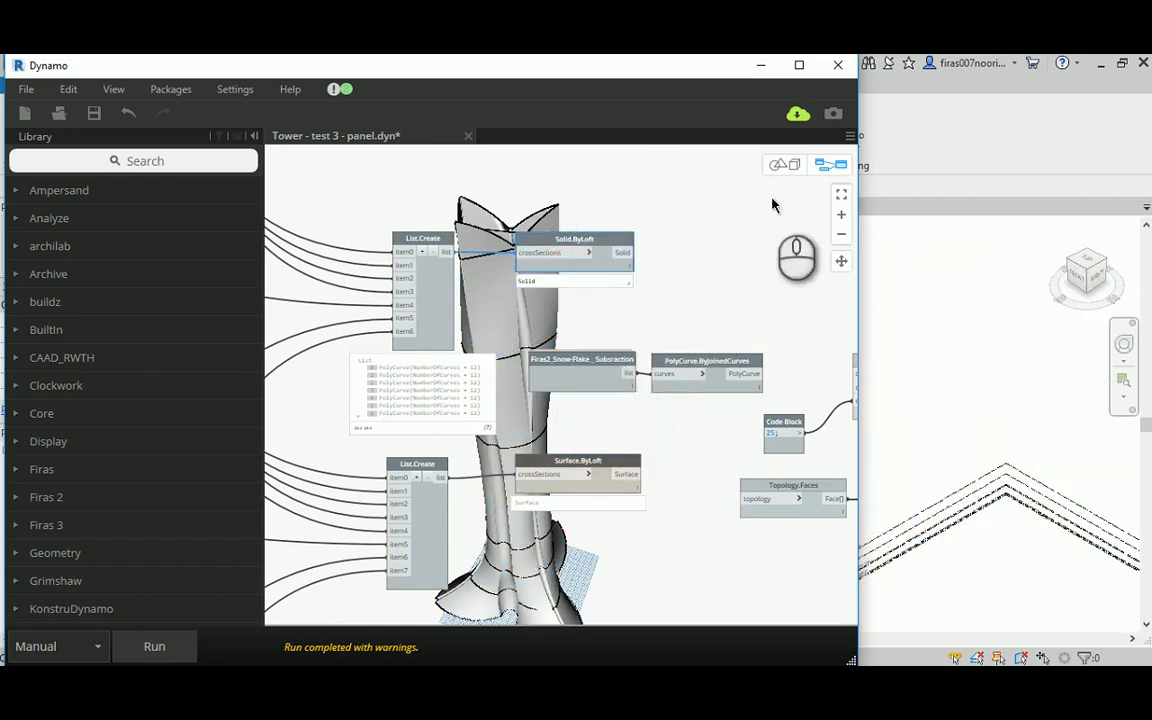
click(787, 167)
right_drag(627, 210, 560, 225)
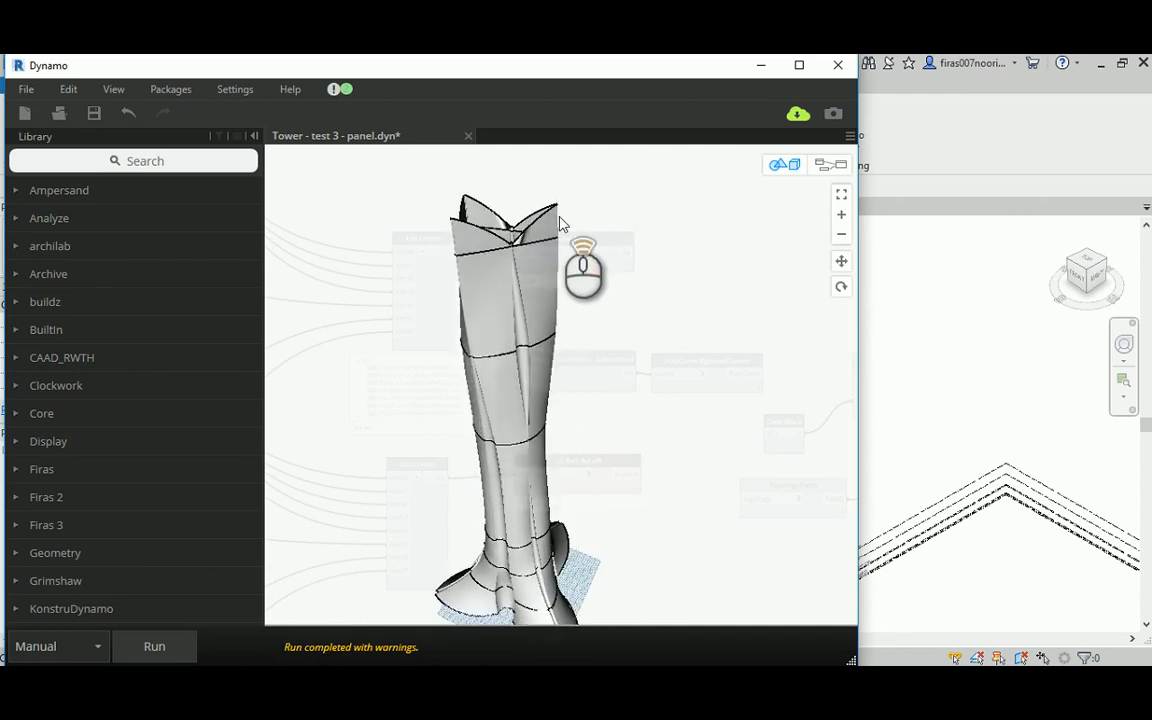
scroll(506, 200, up, 3)
scroll(540, 285, down, 4)
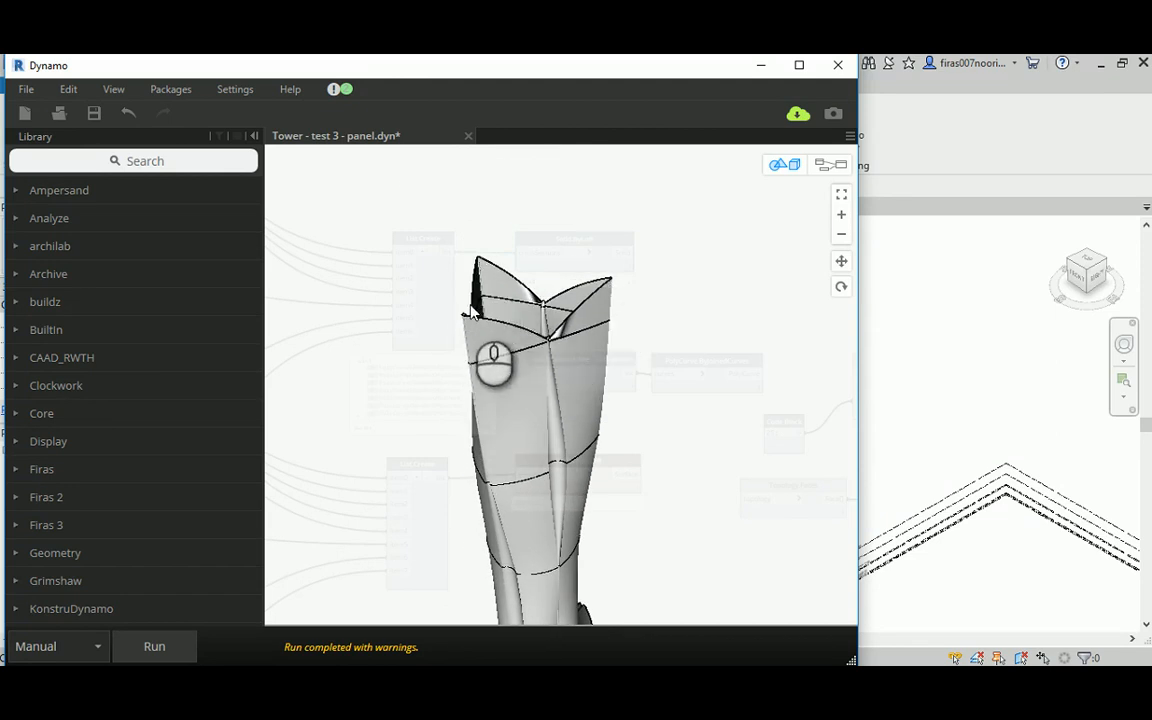
right_drag(463, 331, 560, 318)
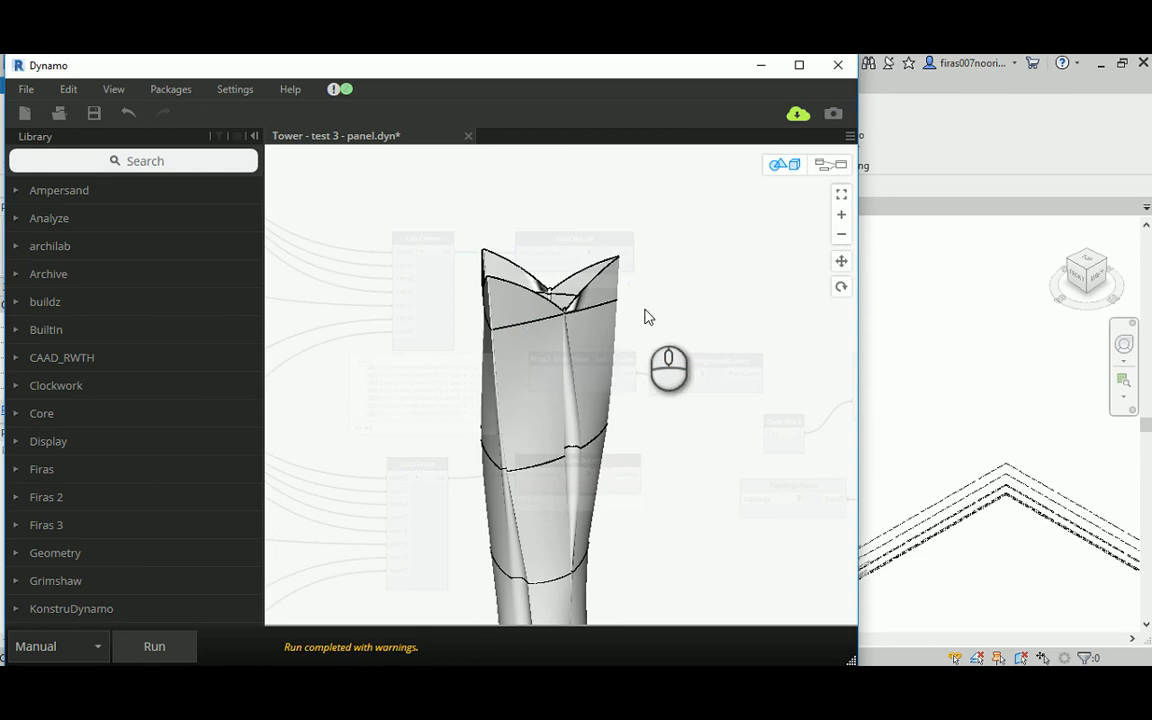
Step: Turn the Solid.ByLoft preview back on and view the solid and surface lofts of the tower together
click(830, 164)
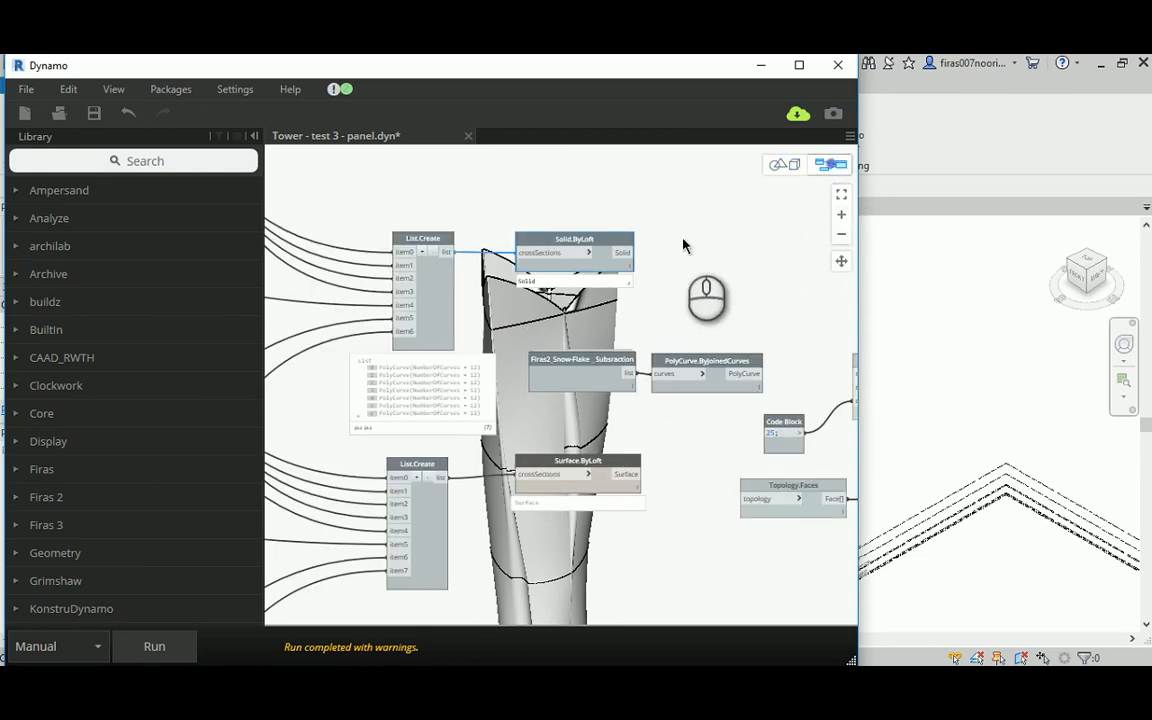
right_click(589, 248)
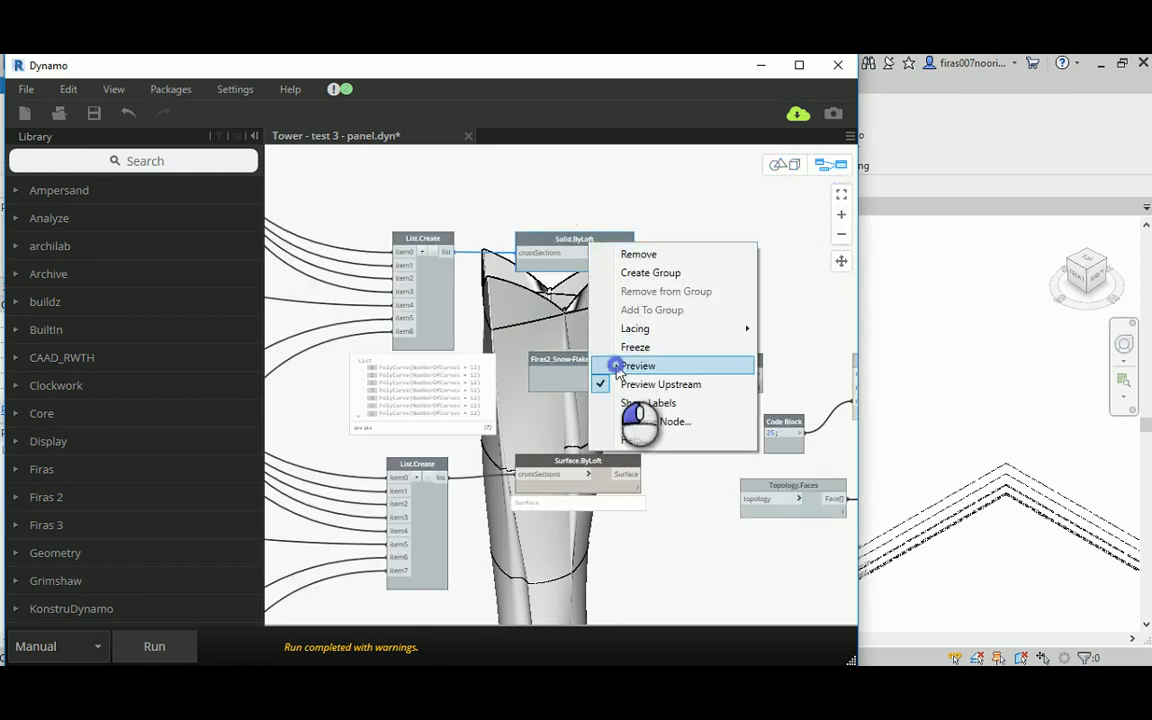
click(570, 466)
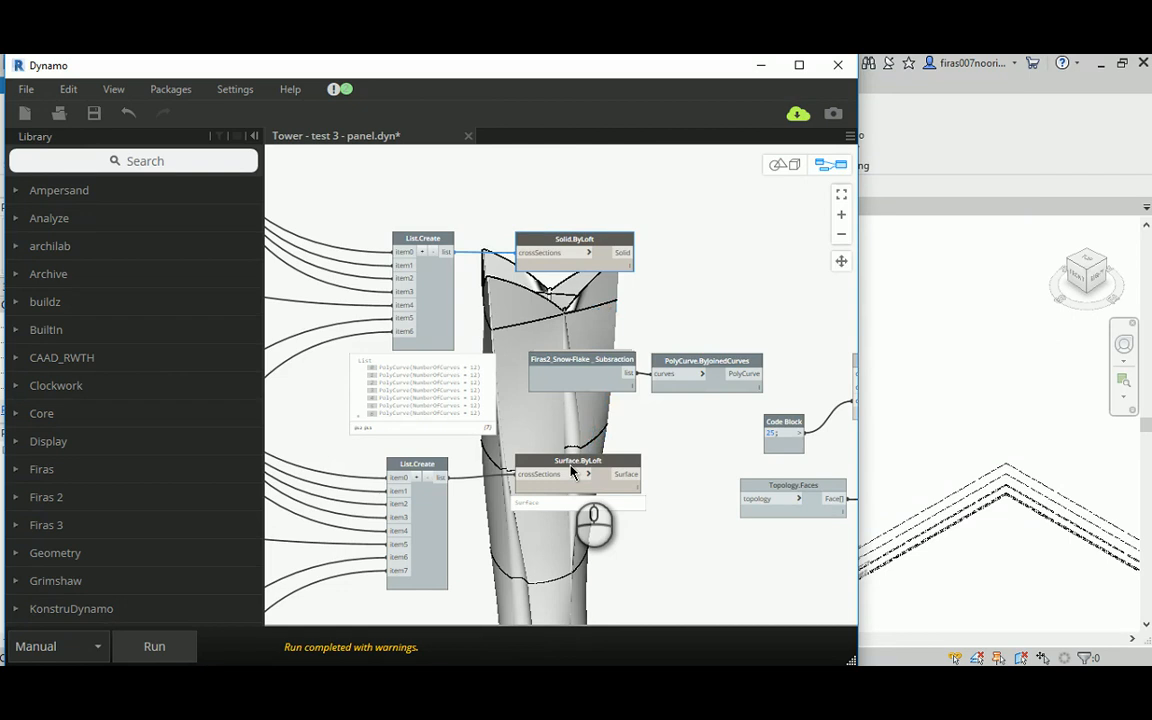
click(784, 164)
mouse_move(686, 249)
right_down()
mouse_move(684, 280)
mouse_move(766, 262)
mouse_move(670, 266)
right_up()
scroll(672, 266, up, 3)
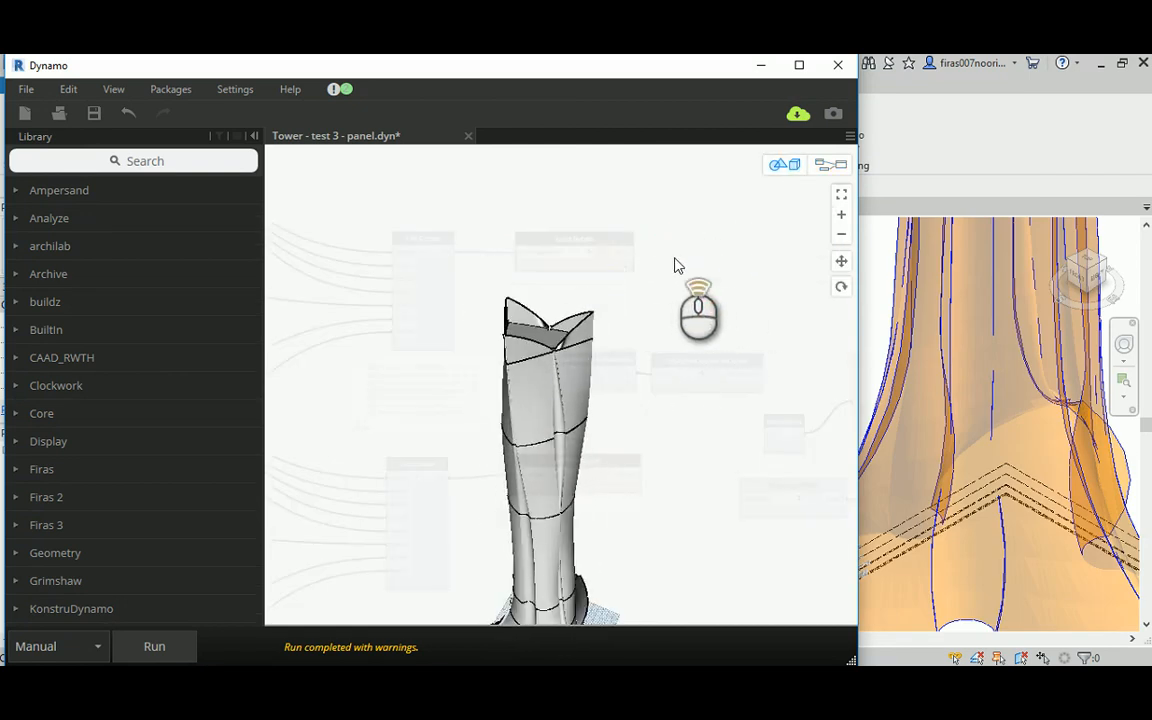
Step: Examine the upstream profile and Geometry.Translate nodes that feed the loft lists, comparing them with the whole tower
click(830, 164)
middle_drag(403, 352, 668, 232)
middle_drag(424, 309, 656, 313)
scroll(601, 336, down, 5)
scroll(481, 331, down, 3)
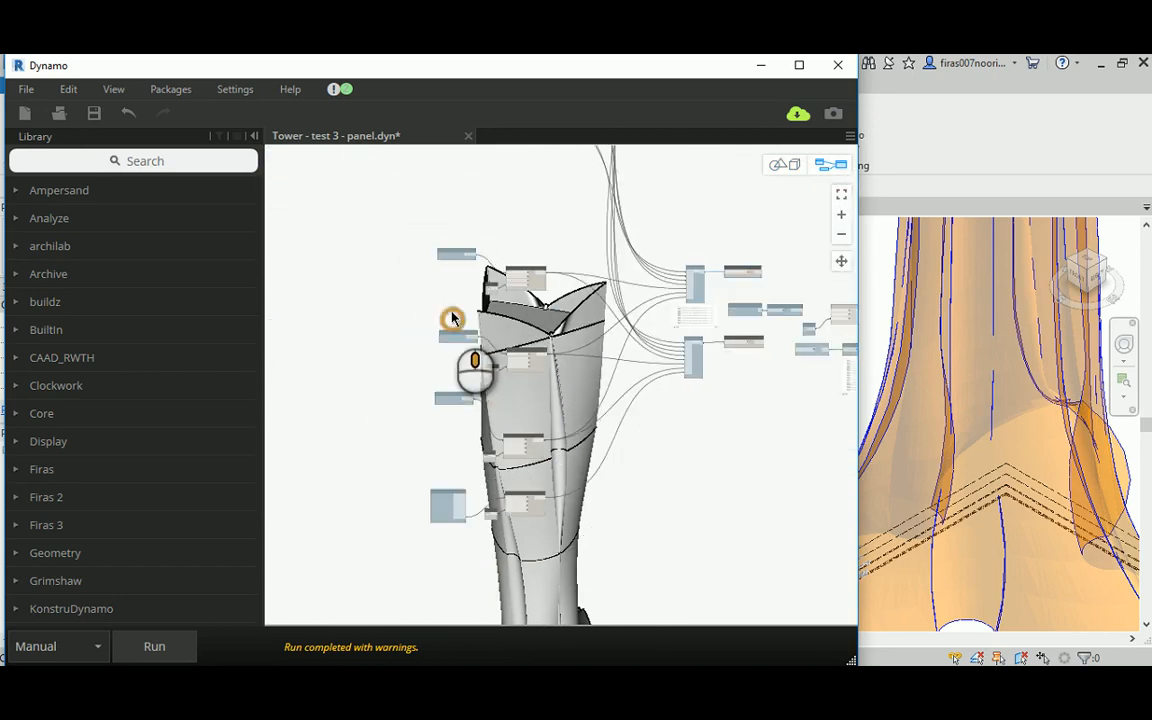
scroll(490, 450, up, 4)
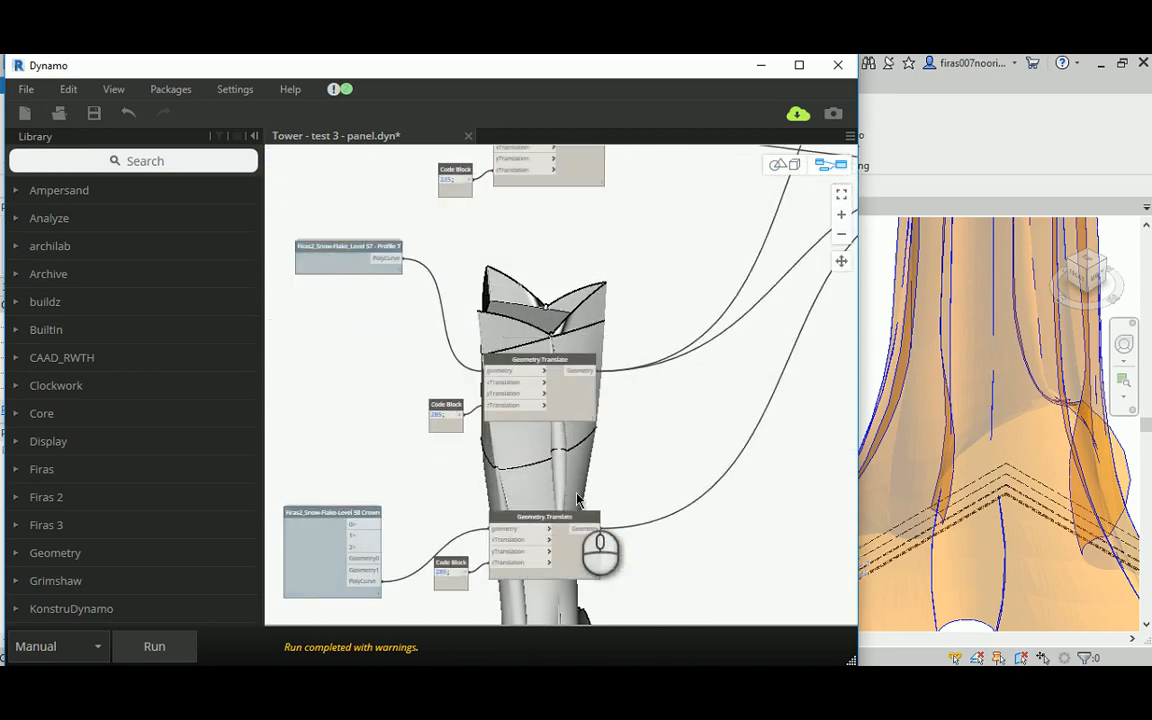
click(783, 167)
scroll(651, 445, down, 3)
middle_drag(656, 458, 656, 365)
click(831, 165)
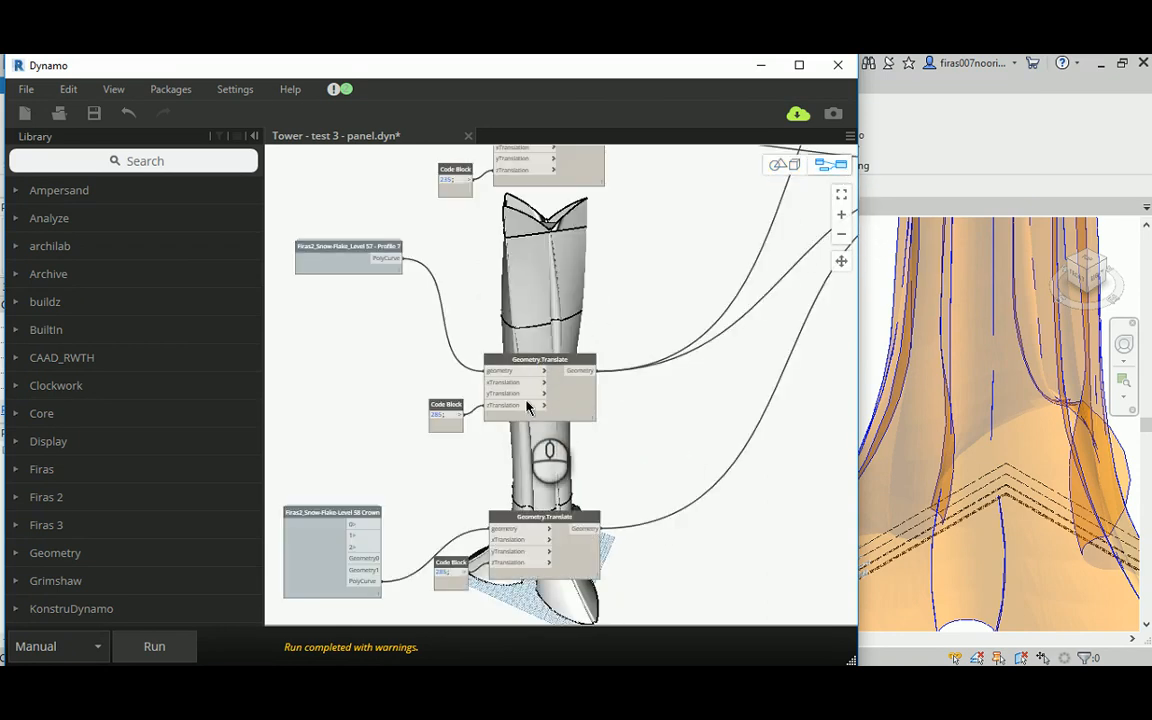
Step: Highlight the crown and upper profile curves on the tower by selecting their Geometry.Translate nodes one after another
click(527, 529)
middle_drag(692, 446, 604, 455)
click(483, 368)
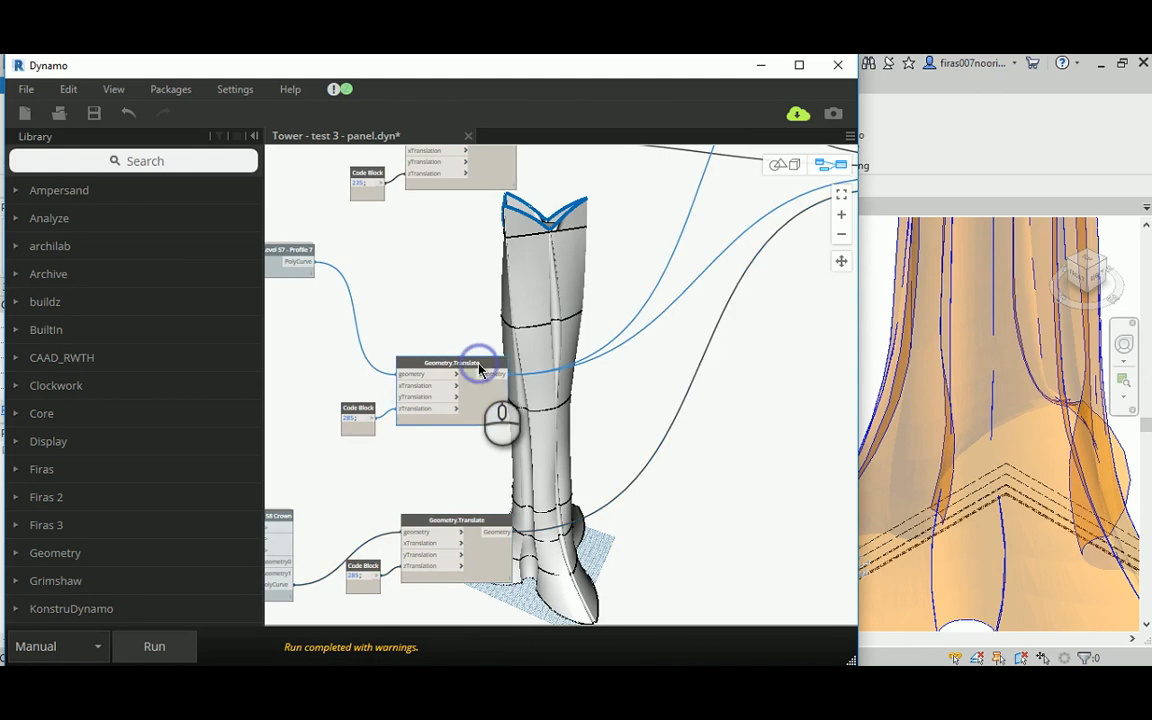
middle_drag(555, 218, 515, 316)
click(413, 229)
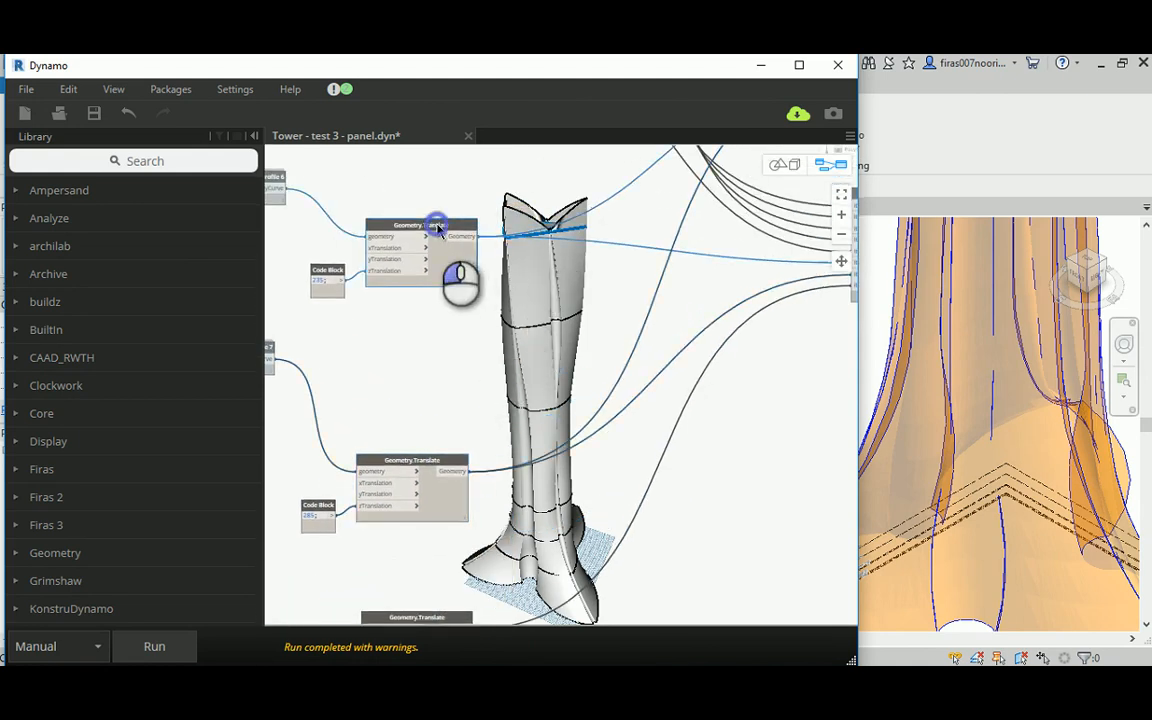
middle_drag(470, 181, 462, 400)
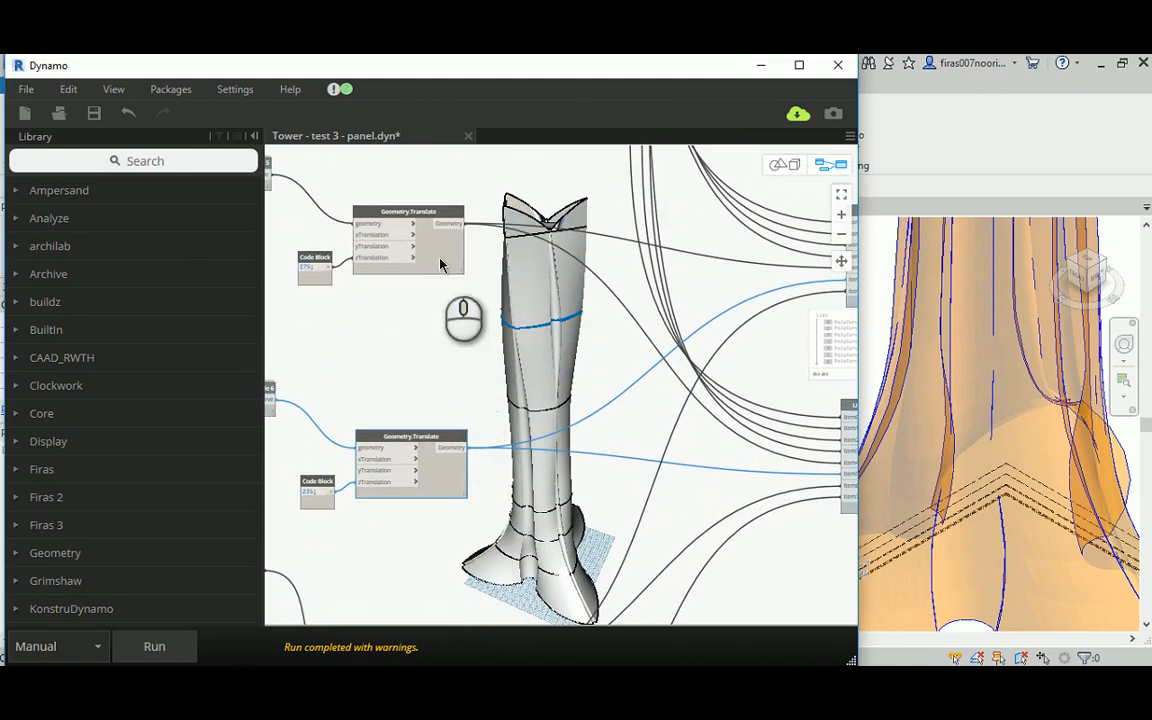
click(419, 220)
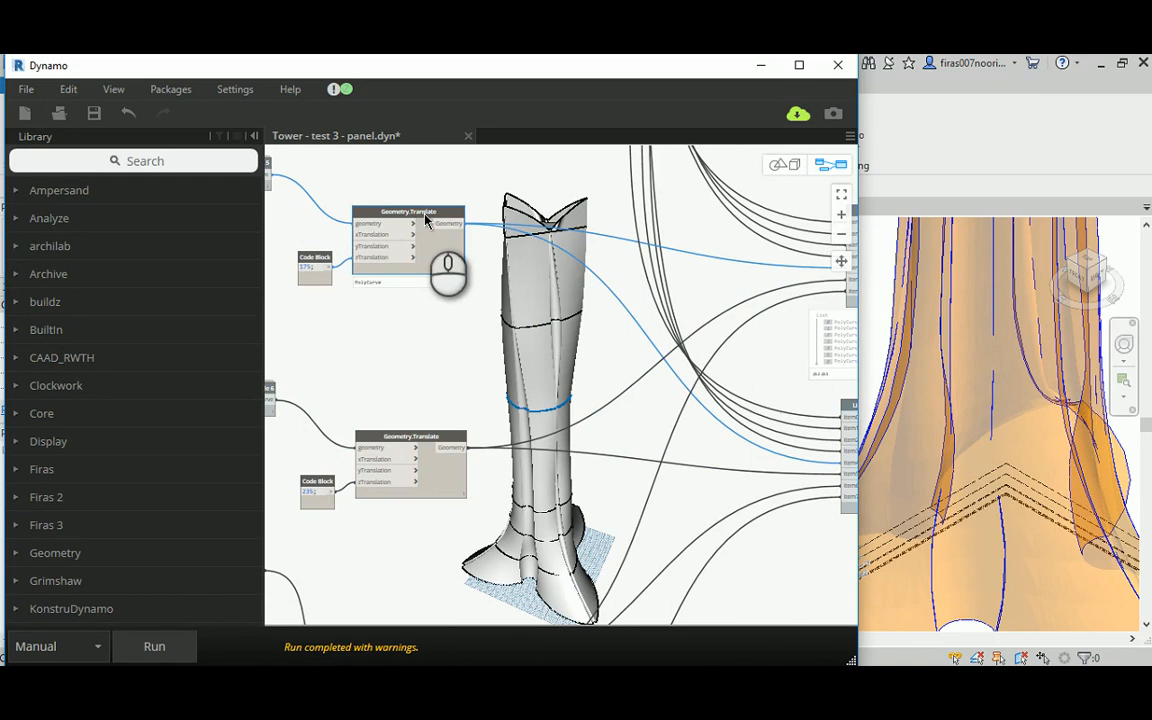
Step: Highlight the two lower profile curves translated by 85 and 55 by selecting their Geometry.Translate nodes
middle_drag(375, 181, 426, 440)
middle_drag(499, 231, 434, 396)
click(390, 201)
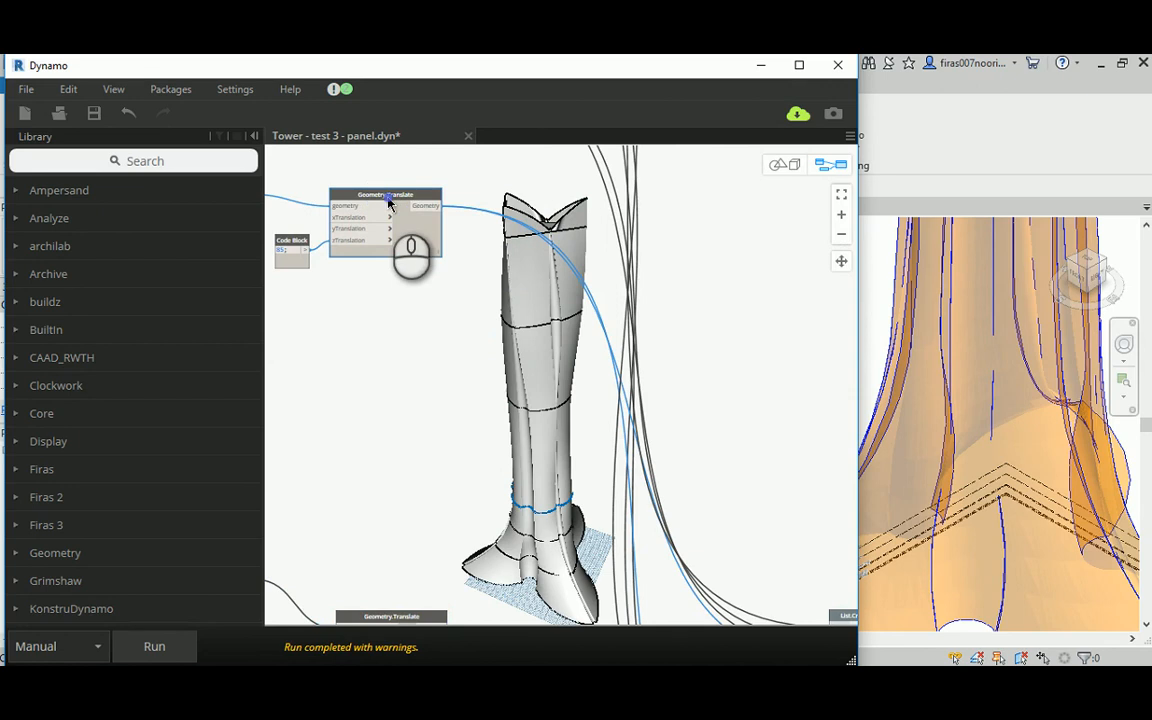
middle_drag(489, 185, 489, 386)
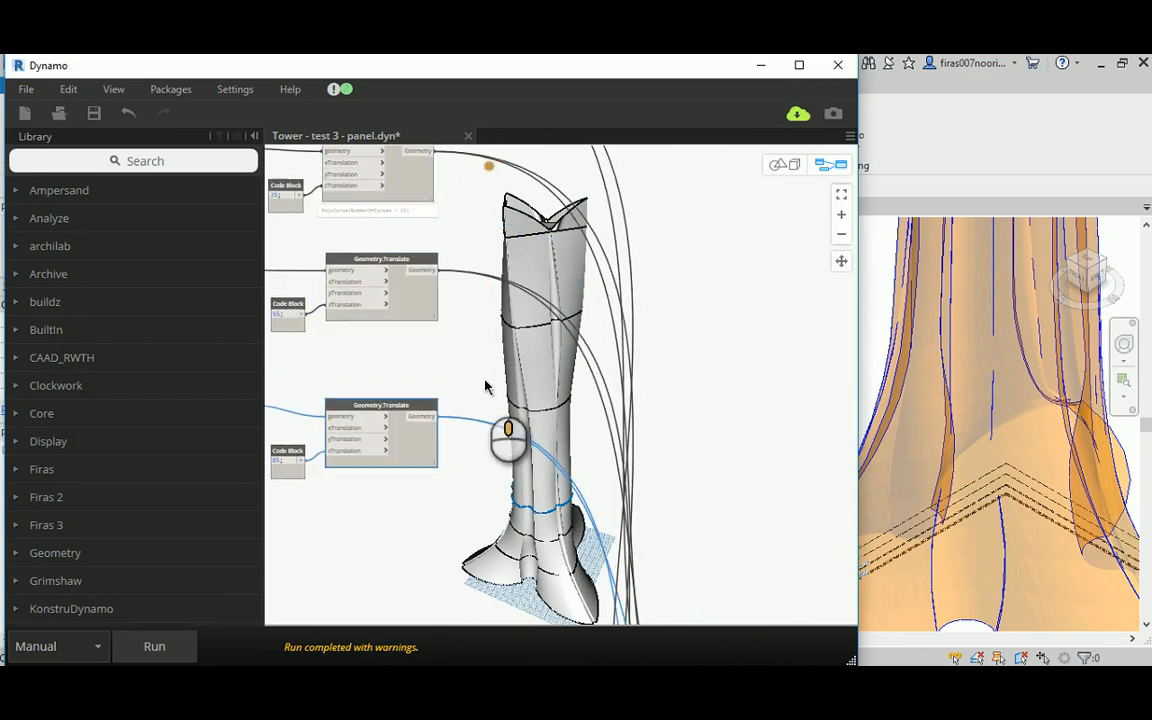
click(417, 268)
middle_drag(494, 252, 492, 308)
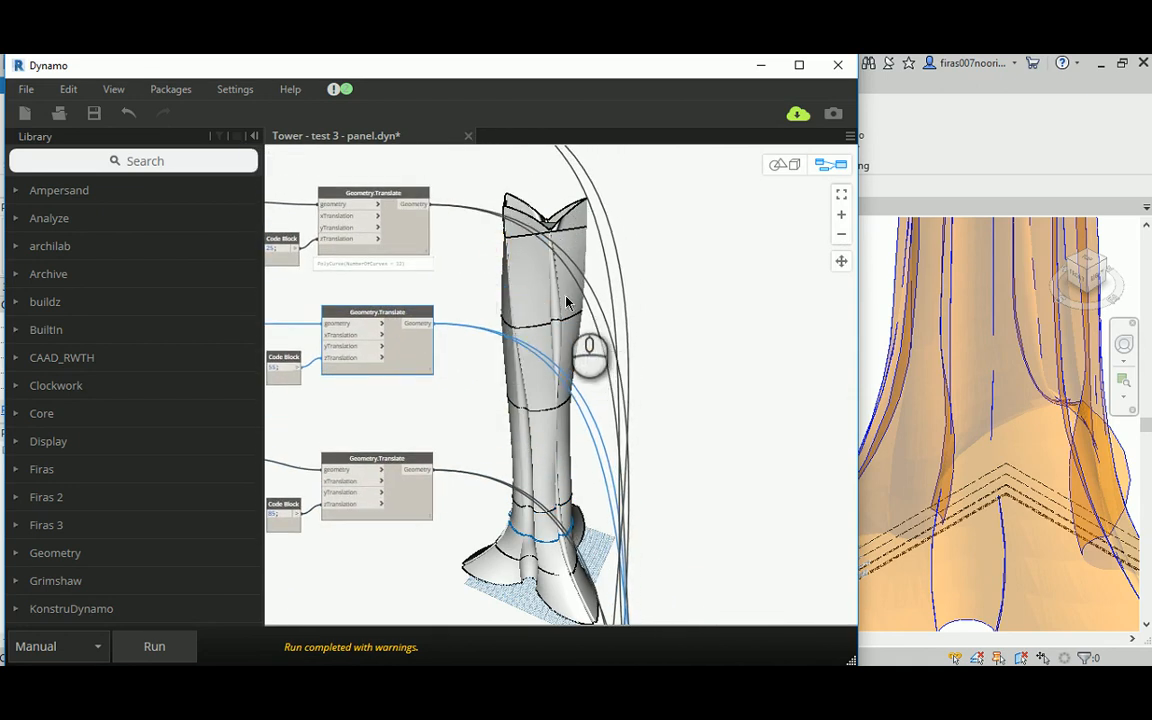
Step: Close the Tower - test 3 - panel.dyn graph and return to the start page
click(466, 135)
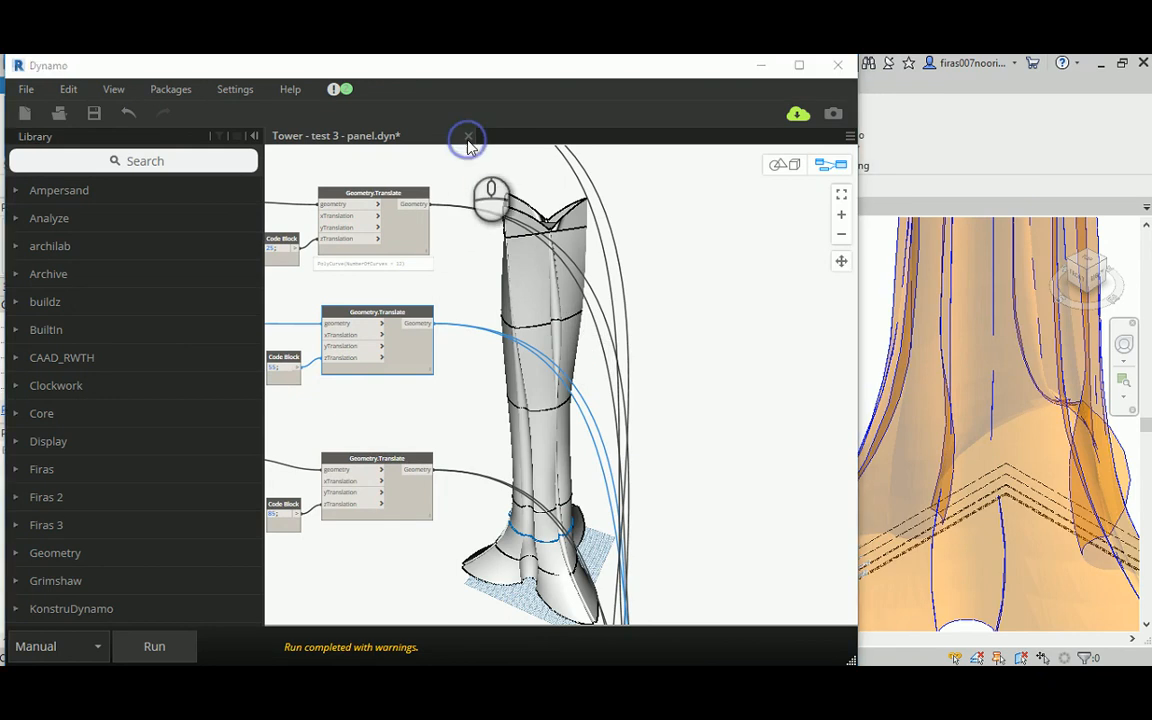
click(460, 411)
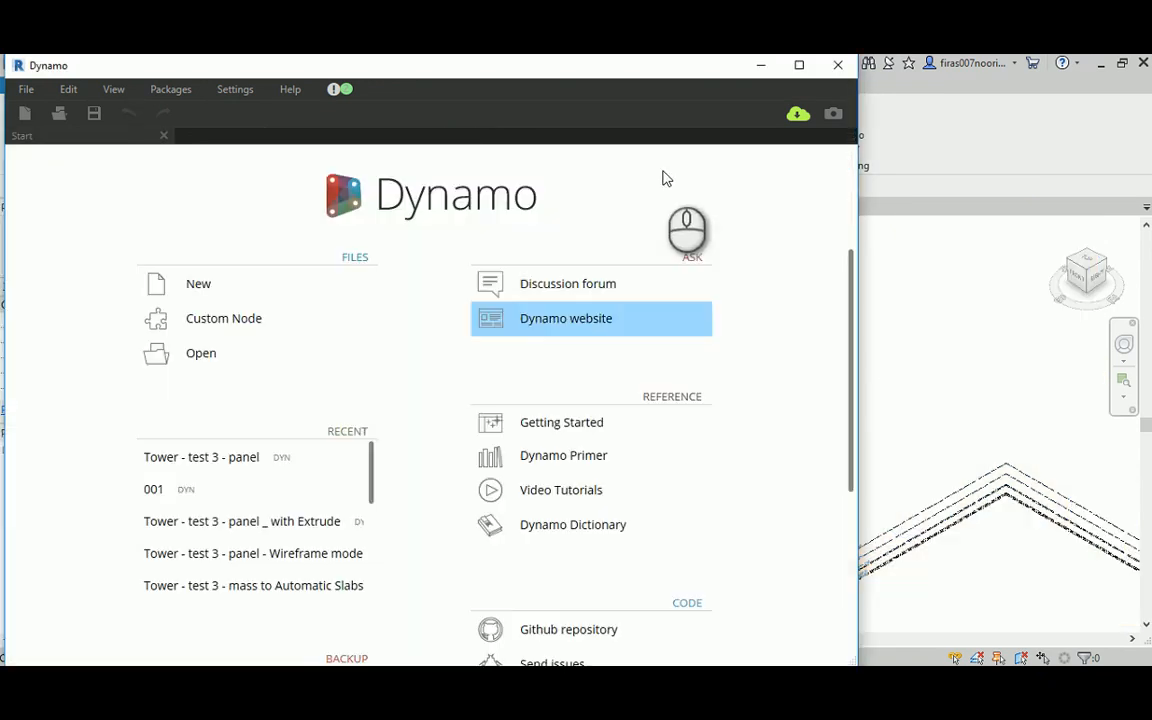
Step: Switch to Revit and close the 001 project
click(760, 65)
click(284, 207)
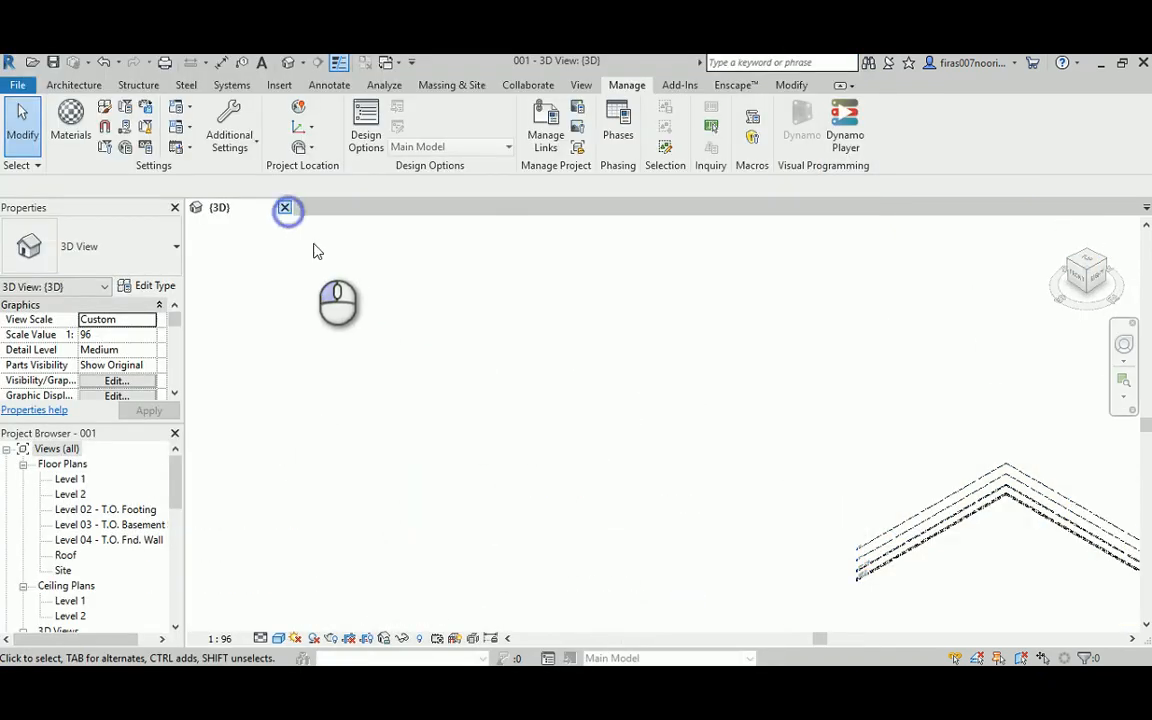
click(609, 370)
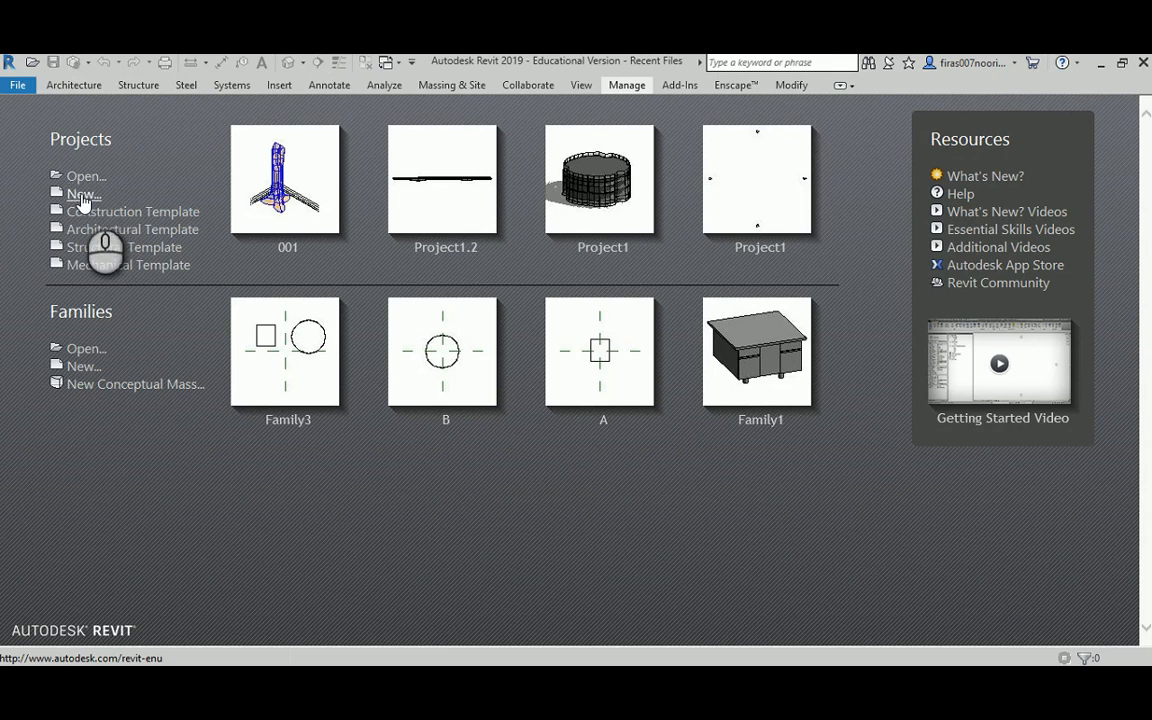
Step: Create a new project from the DefaultMetric template in the US Metric folder
click(80, 197)
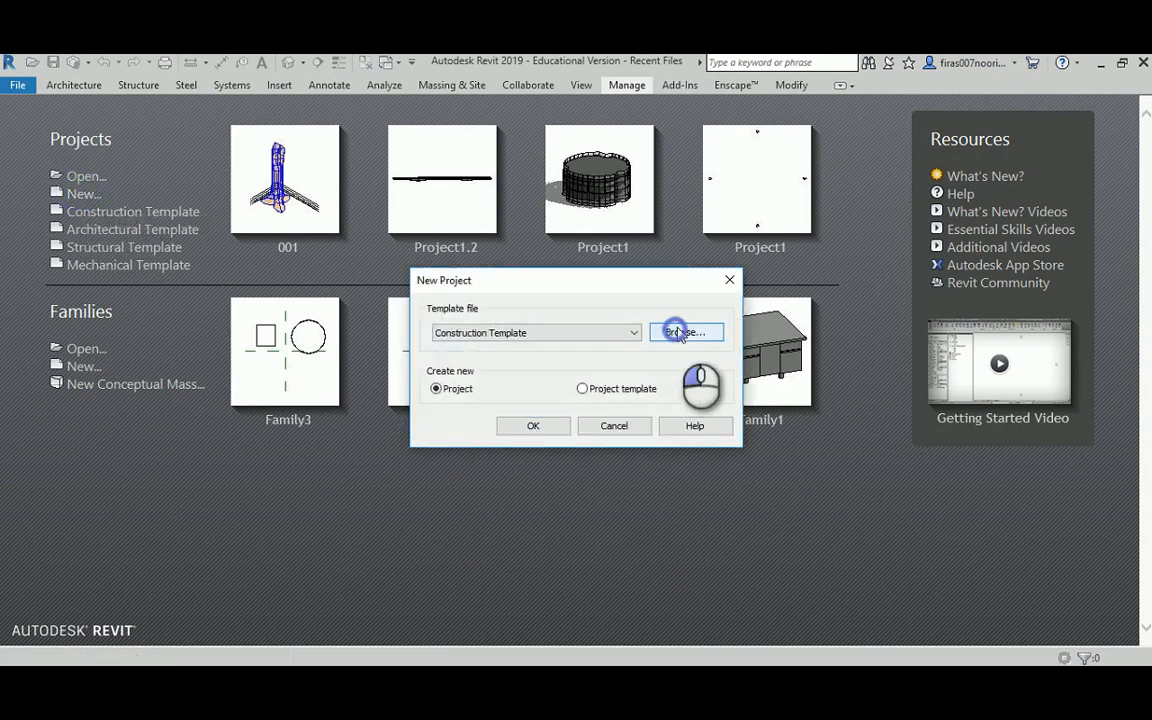
click(676, 331)
click(1000, 193)
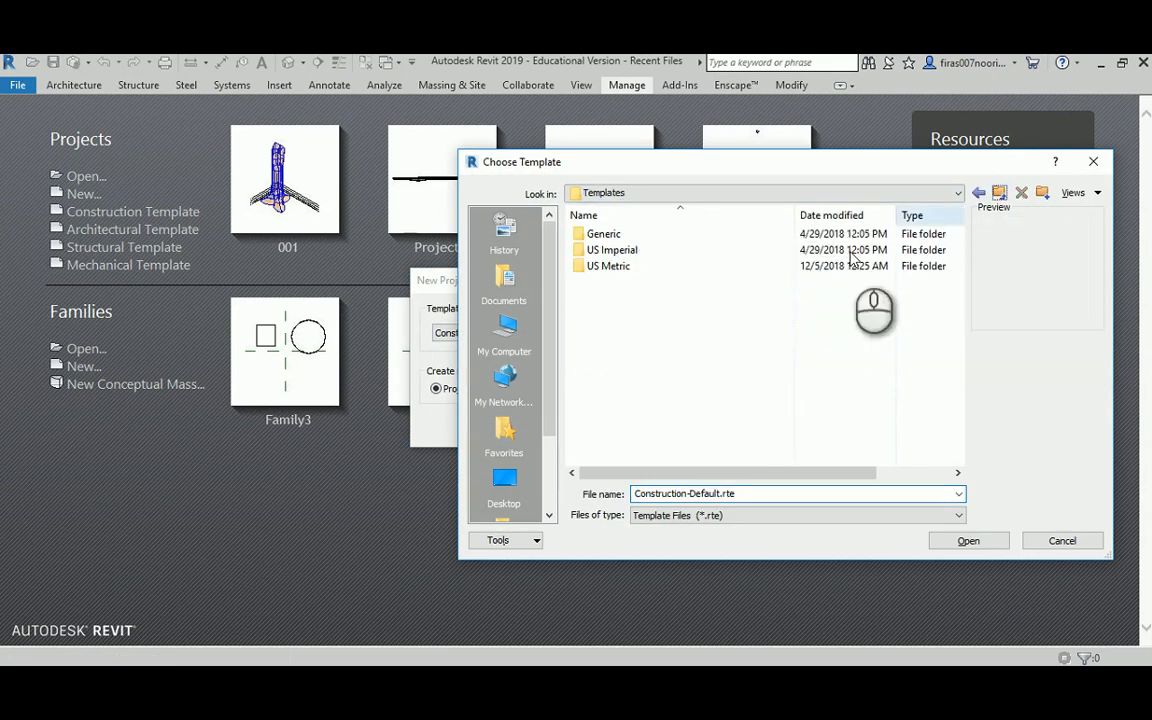
double_click(630, 261)
double_click(617, 266)
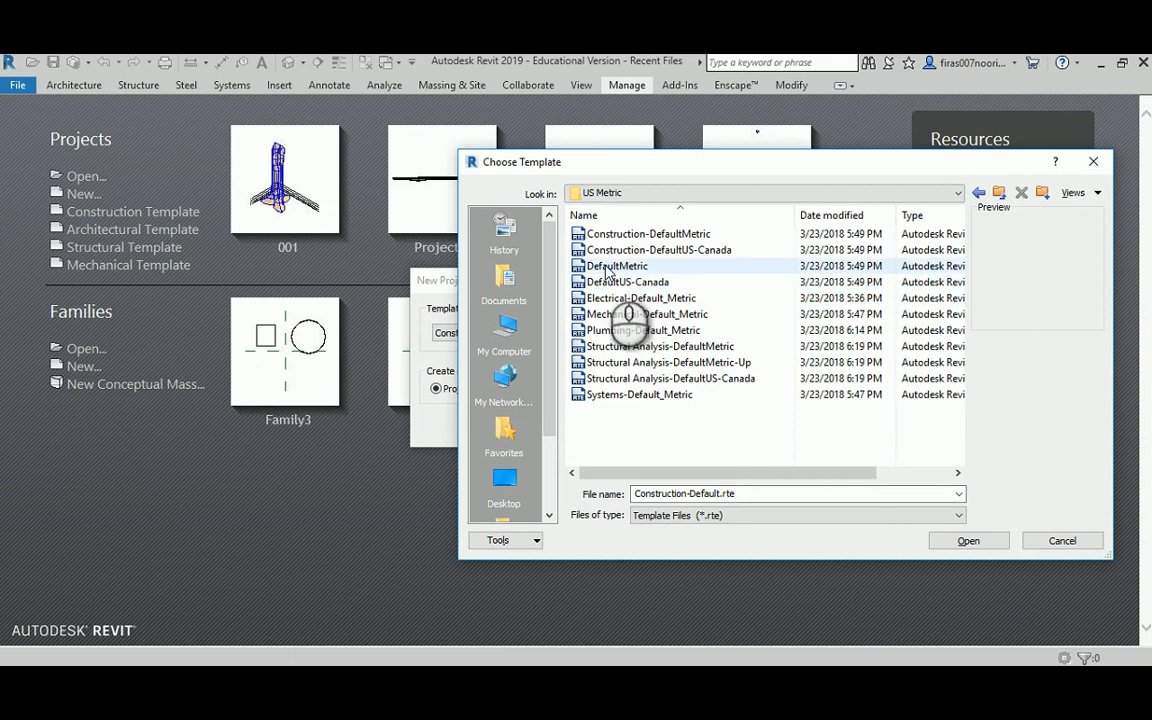
click(556, 425)
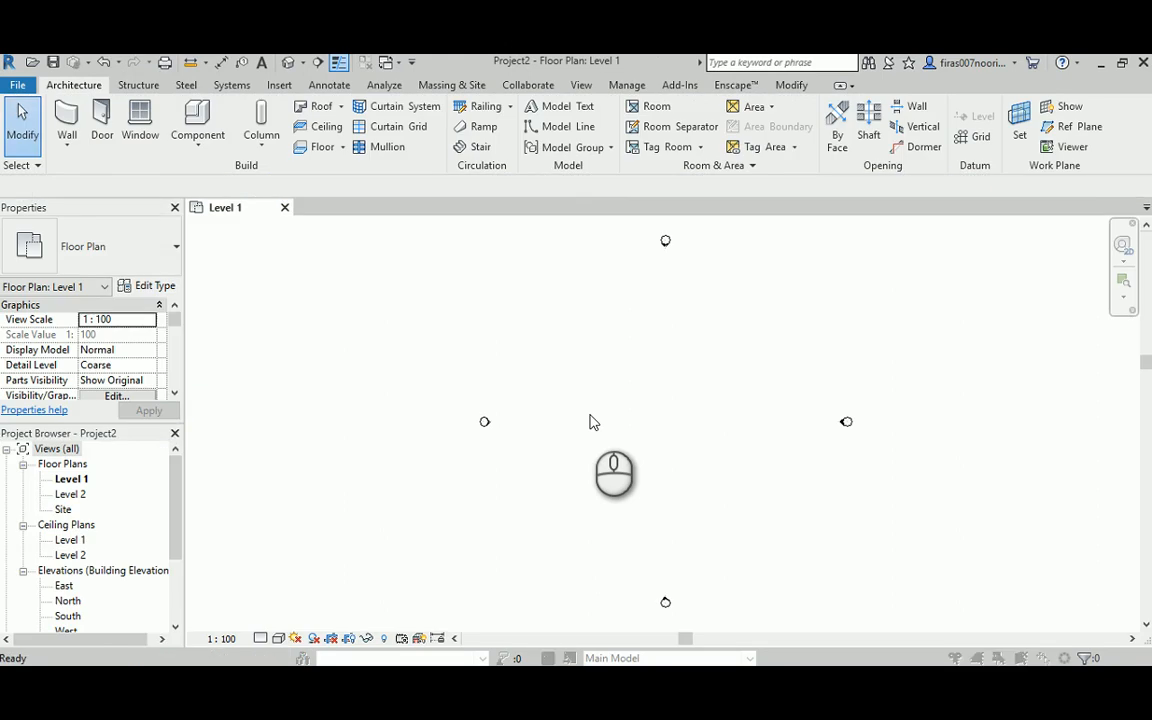
Step: Set the project's length units to Meters
key(u)
key(n)
click(985, 261)
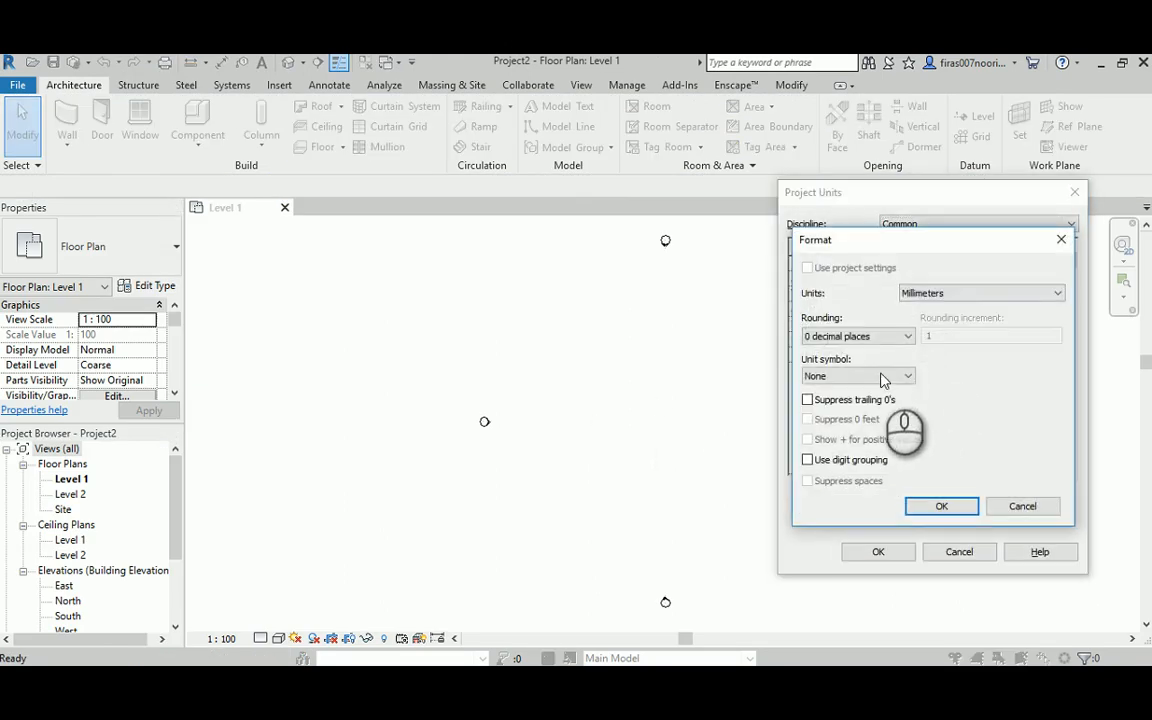
click(930, 293)
click(930, 348)
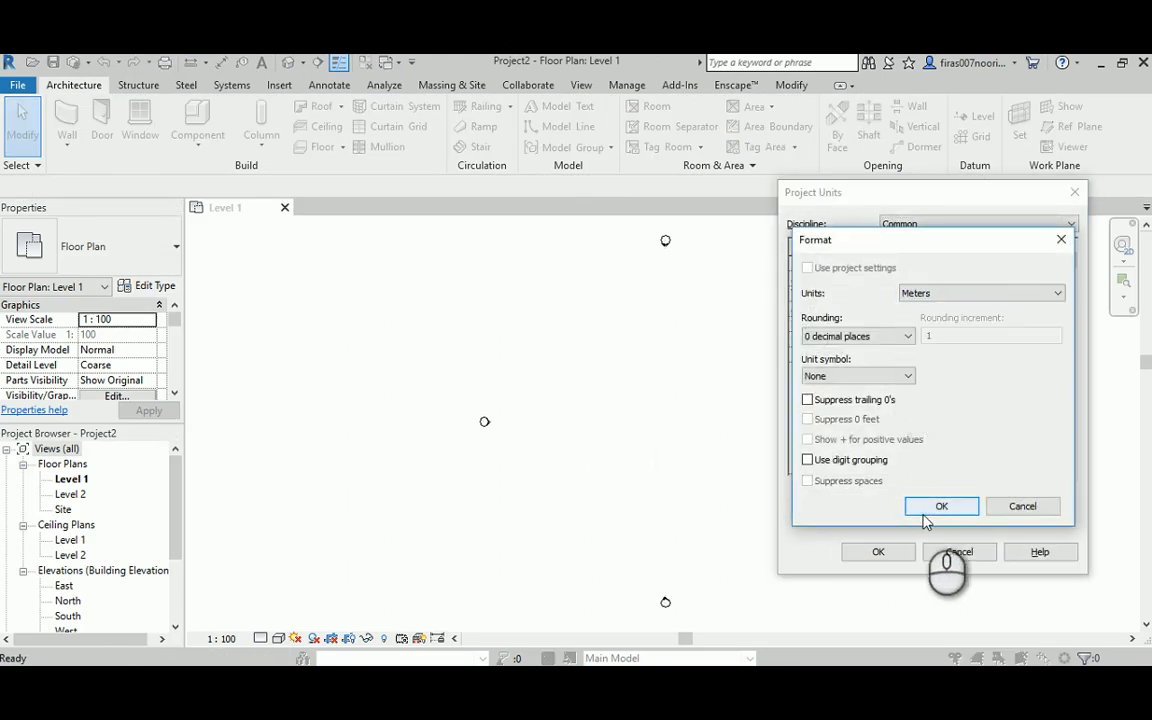
click(930, 510)
click(880, 551)
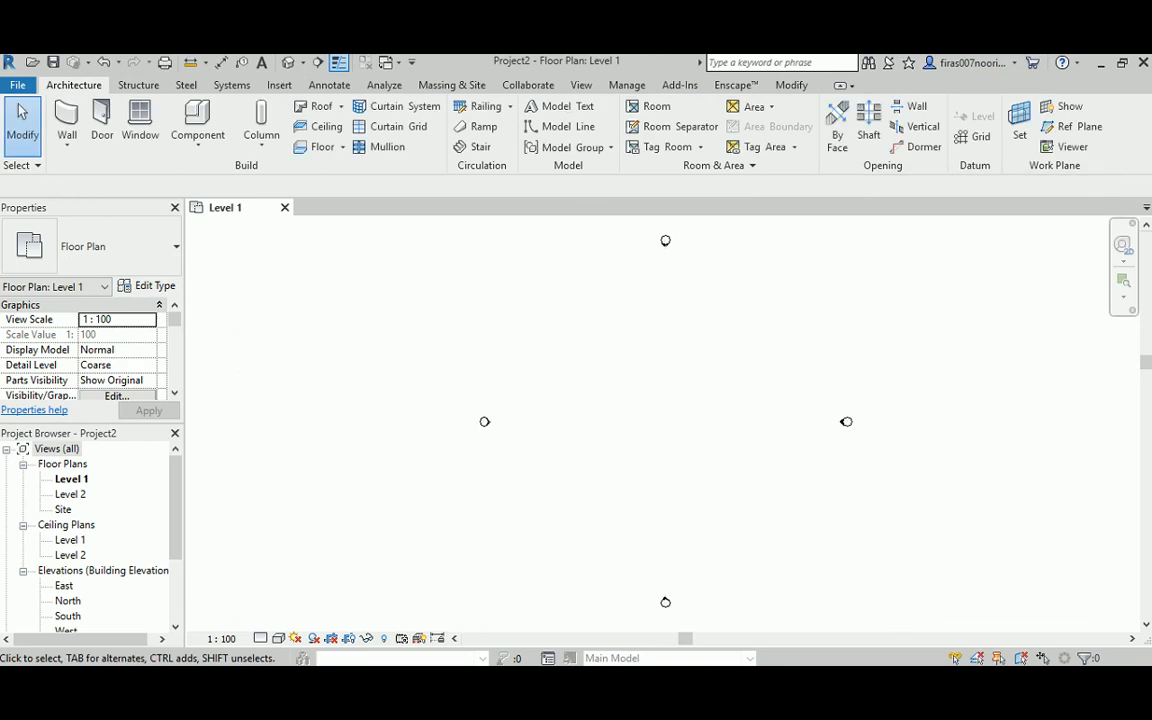
Step: Switch back to Dynamo and start a new graph
mouse_move(580, 665)
click(492, 596)
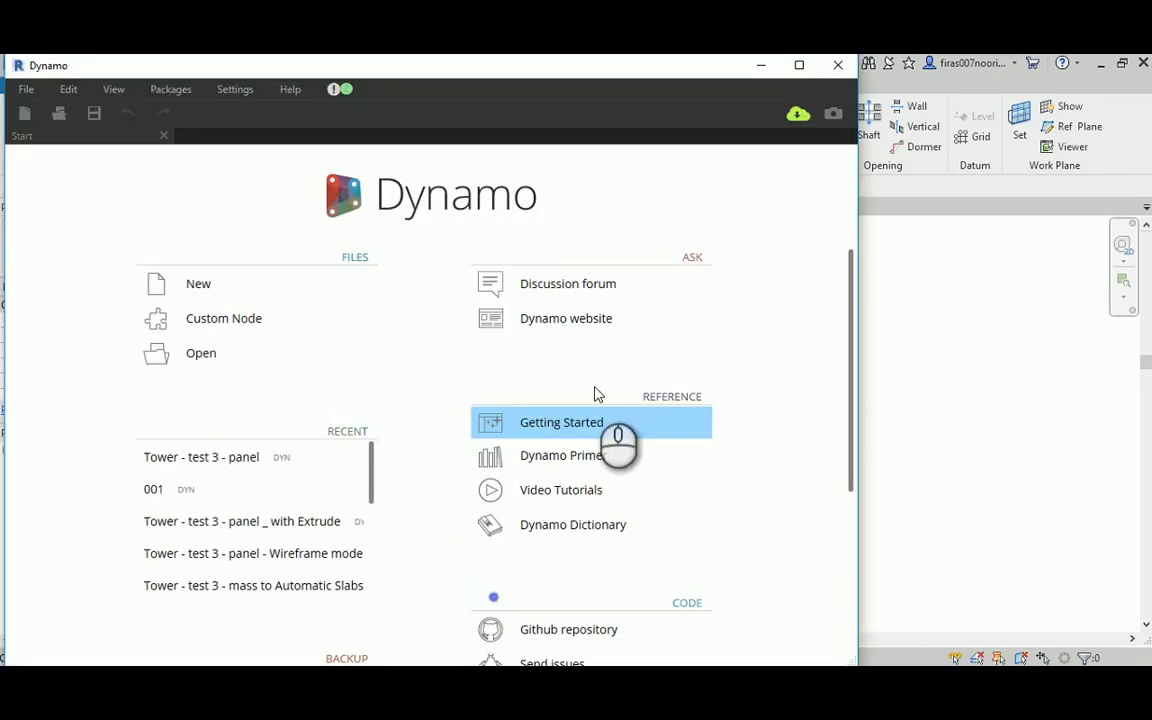
click(229, 288)
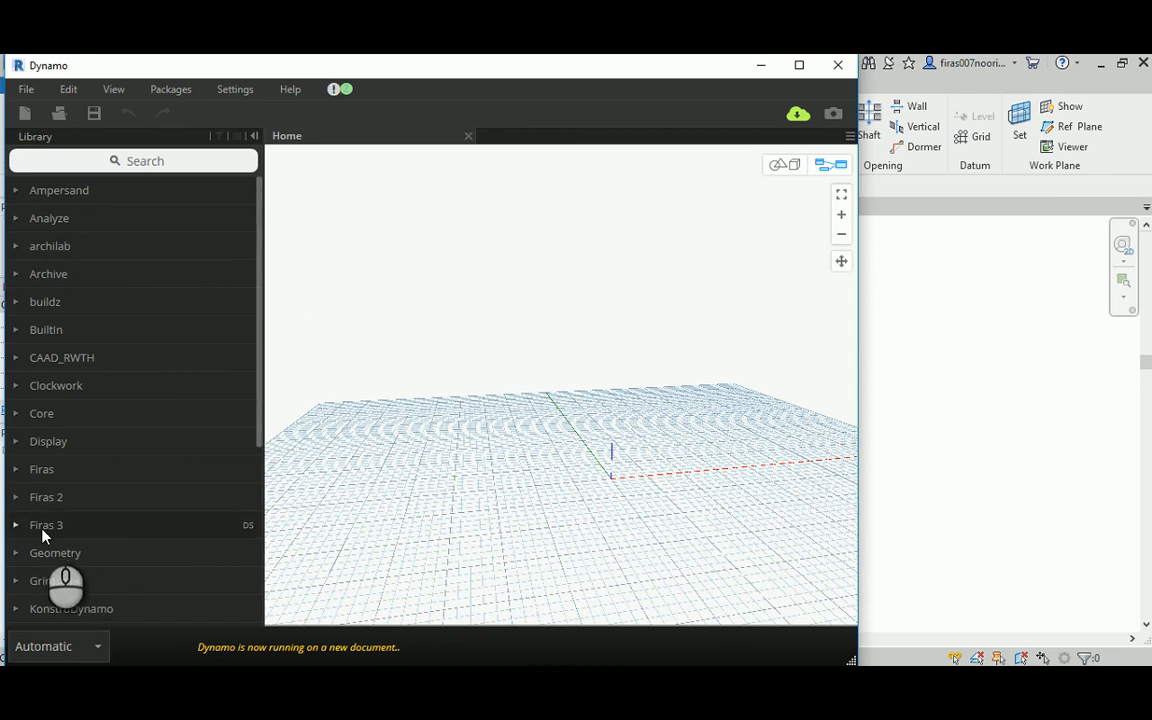
Step: Place the Snowflake _ Parametric Plan _ Outline custom node in the new graph
click(50, 526)
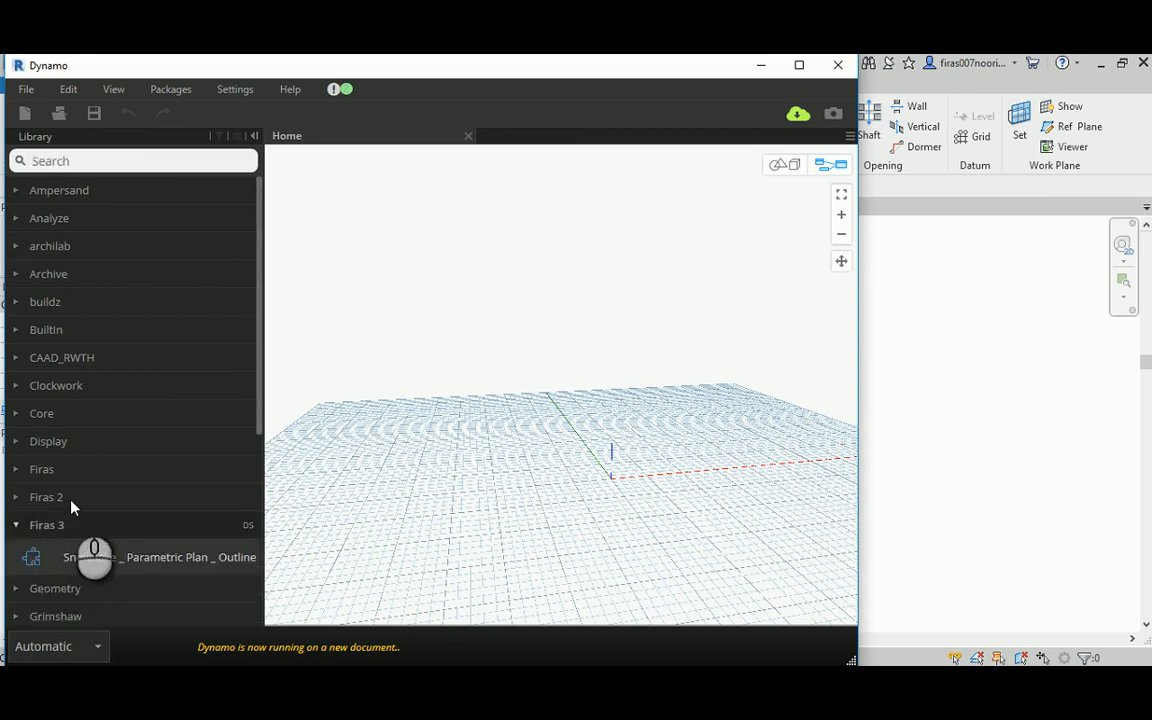
scroll(72, 508, down, 1)
mouse_move(88, 468)
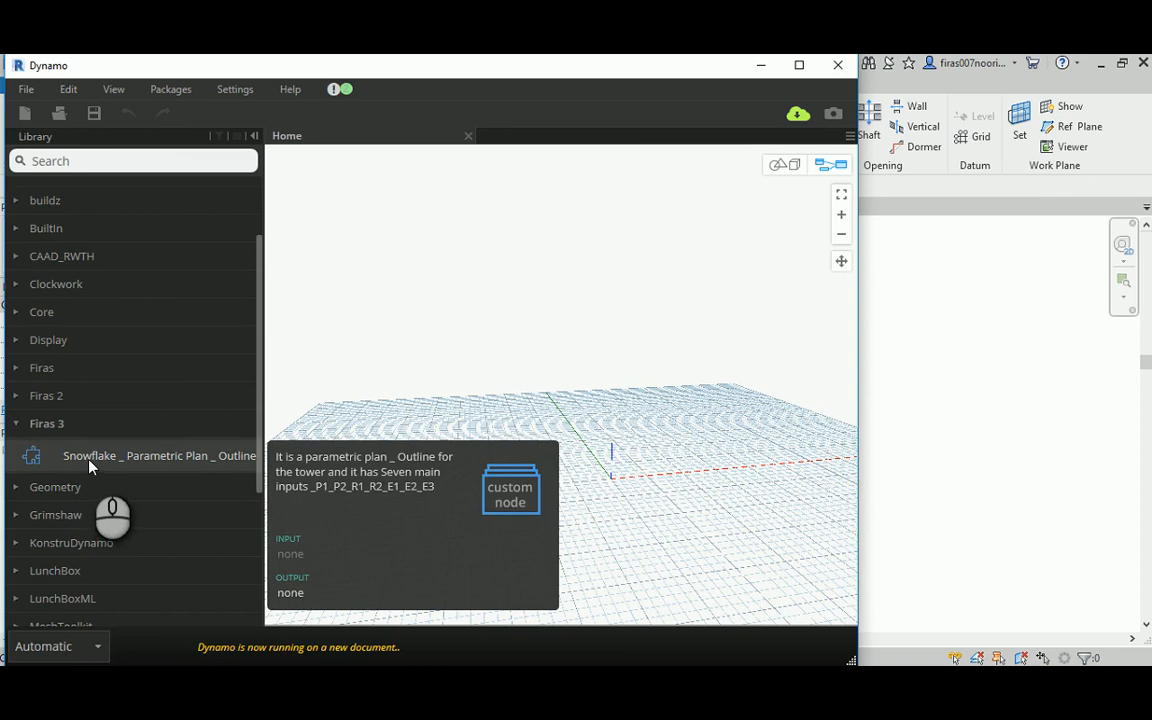
click(88, 466)
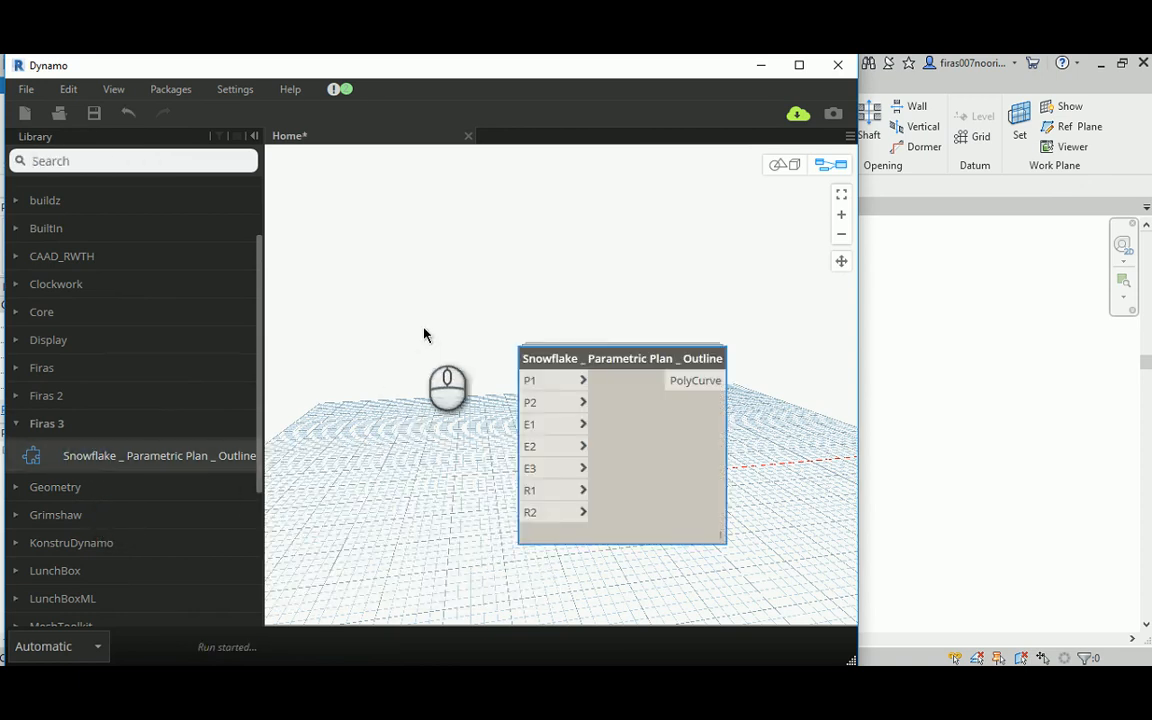
Step: Examine the outline curve in the 3D preview and the inputs of the Snowflake _ Parametric Plan _ Outline node
scroll(446, 286, down, 3)
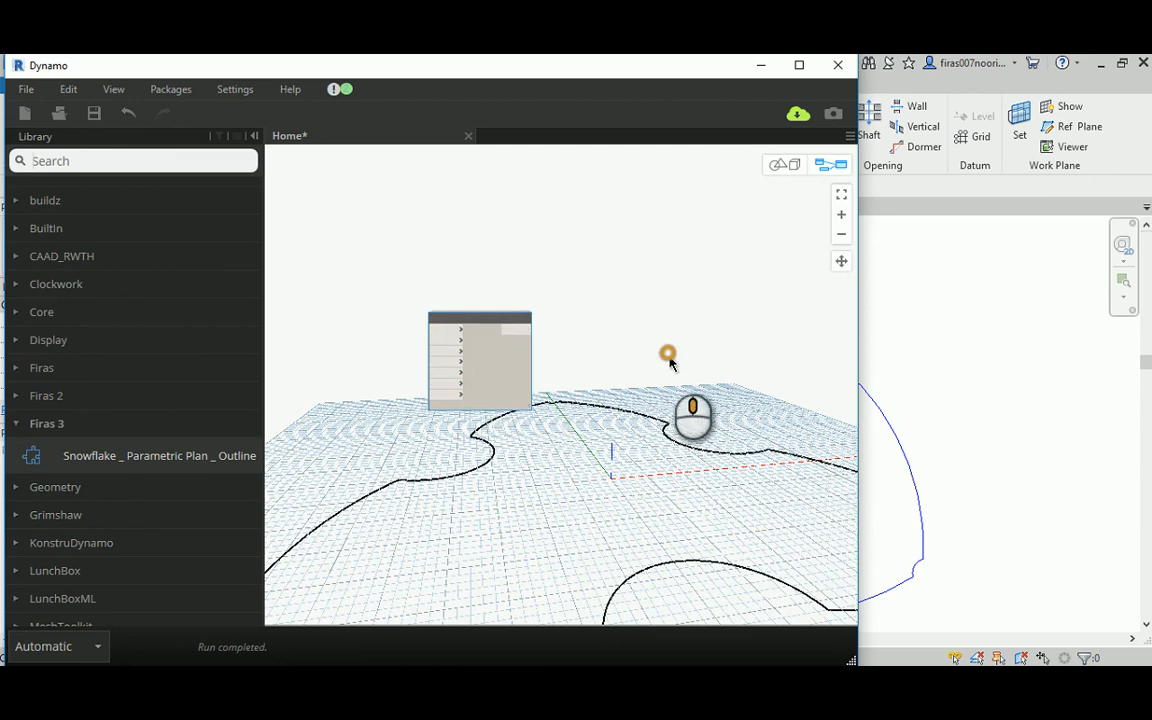
click(785, 164)
drag(697, 311, 693, 357)
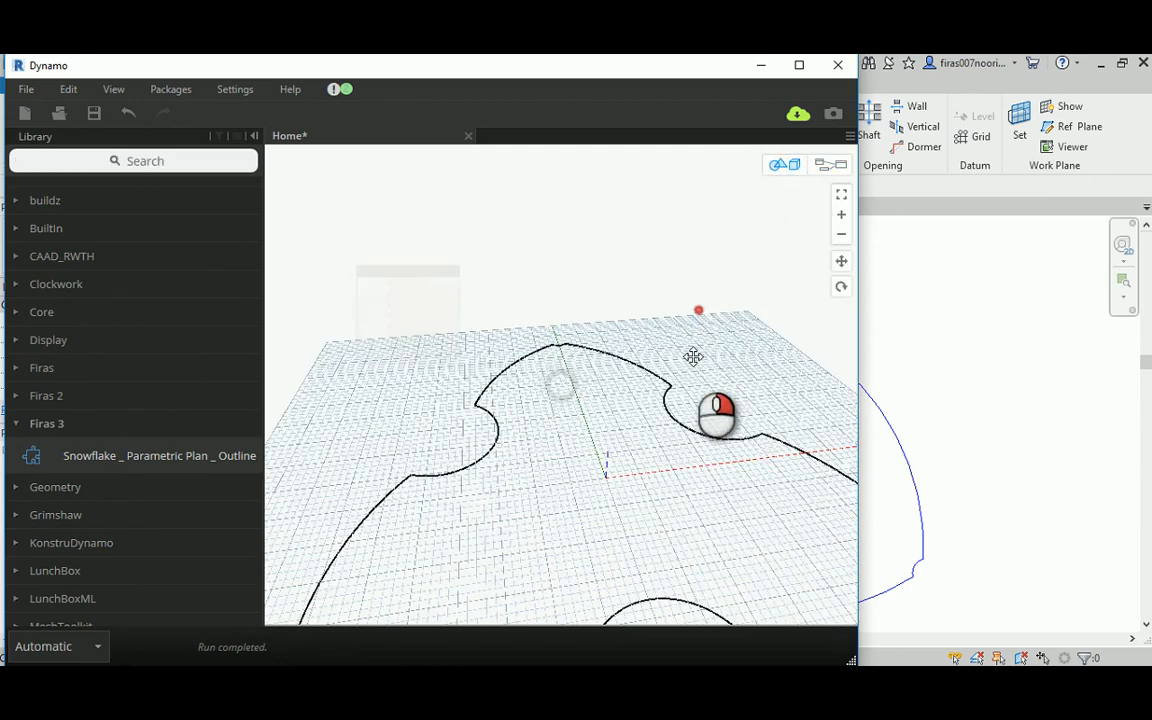
right_drag(693, 357, 608, 461)
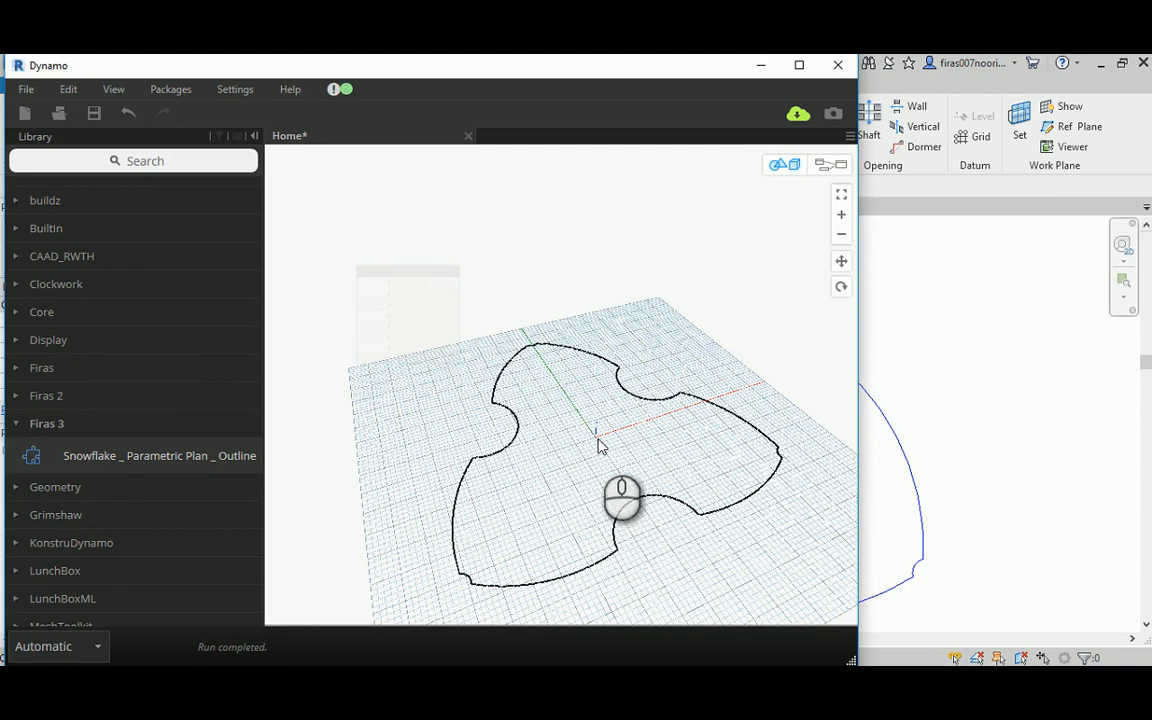
middle_drag(585, 418, 582, 420)
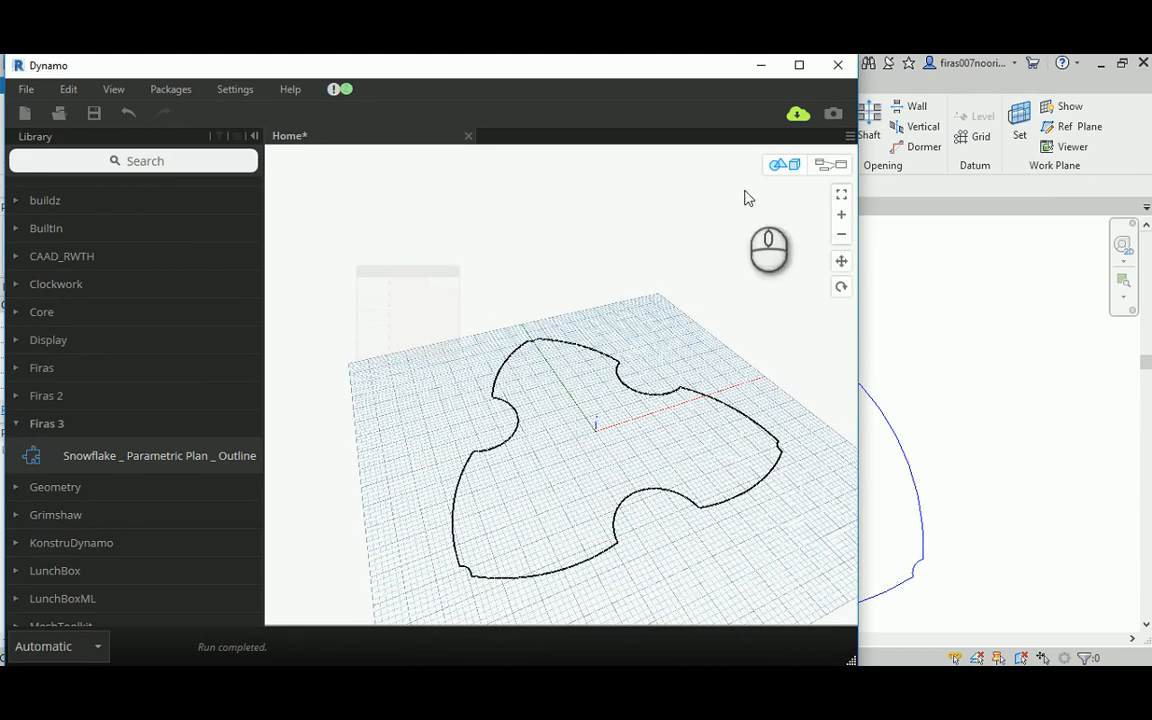
click(830, 164)
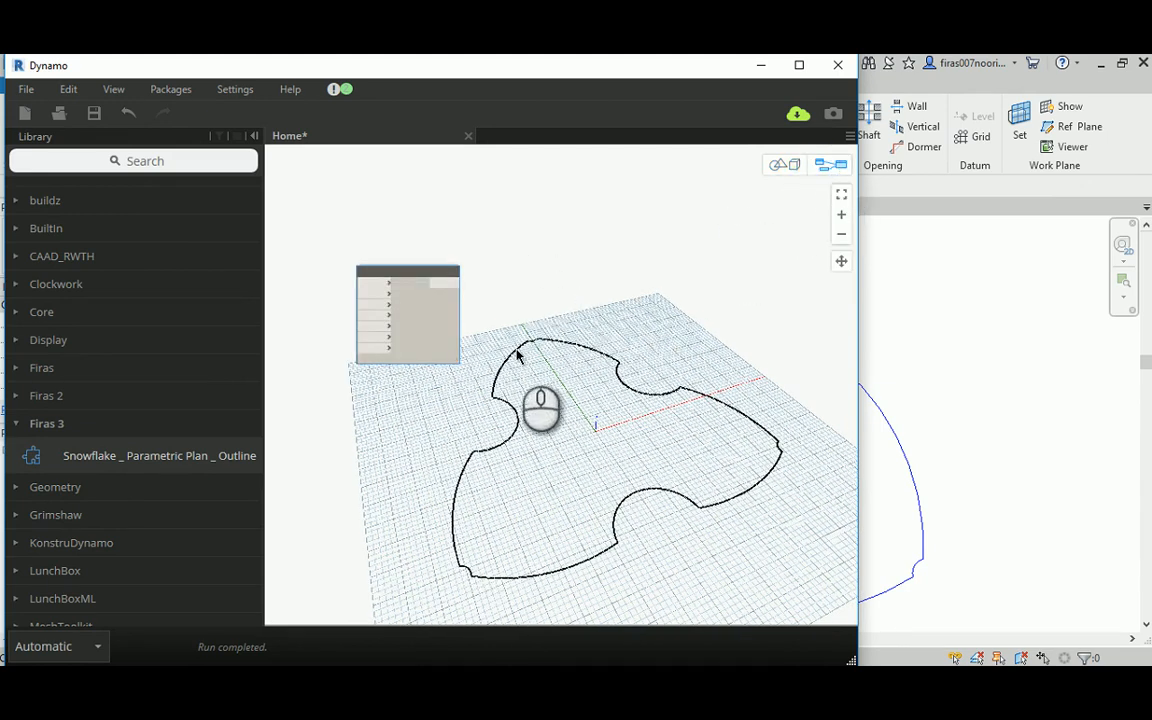
scroll(412, 272, up, 2)
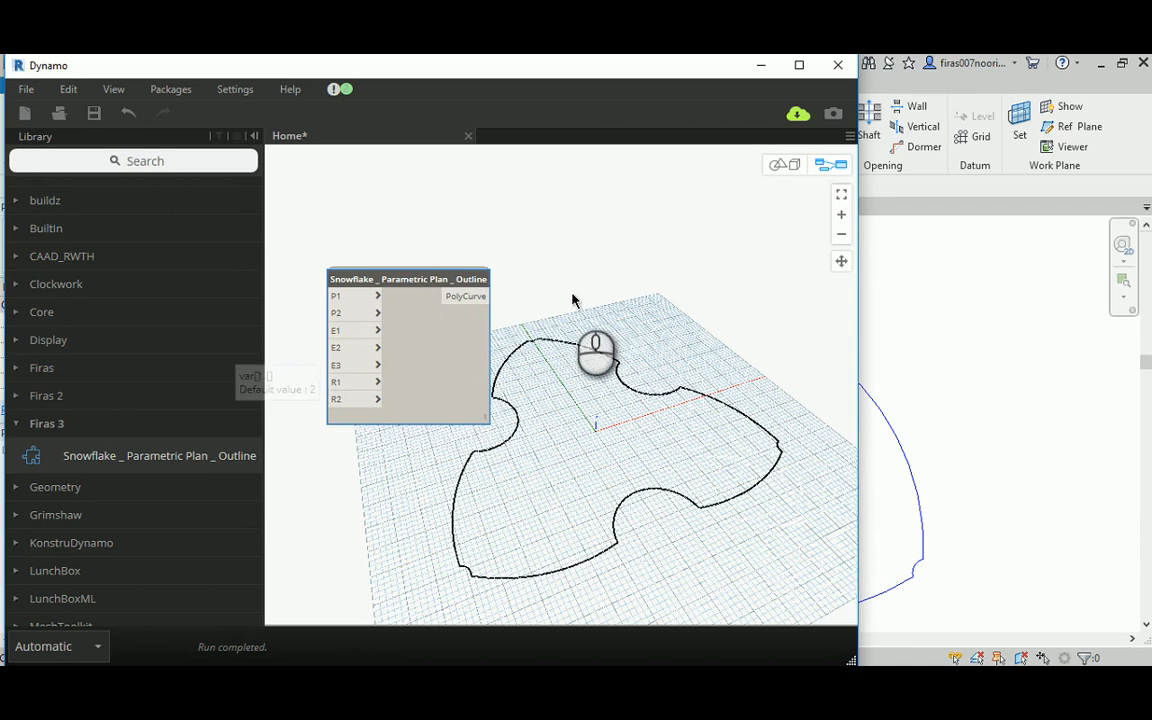
middle_drag(576, 298, 645, 300)
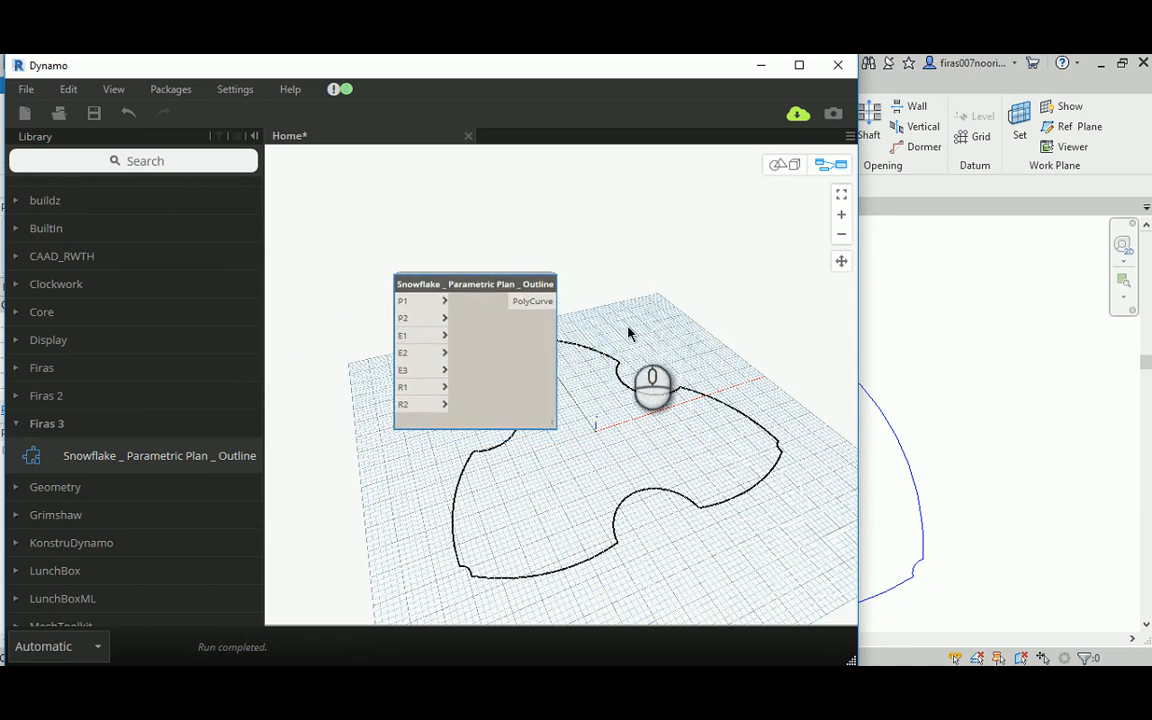
Step: Add a Geometry.Translate node with x, y and z translations and connect the Snowflake node's PolyCurve output to its geometry input
drag(466, 280, 488, 272)
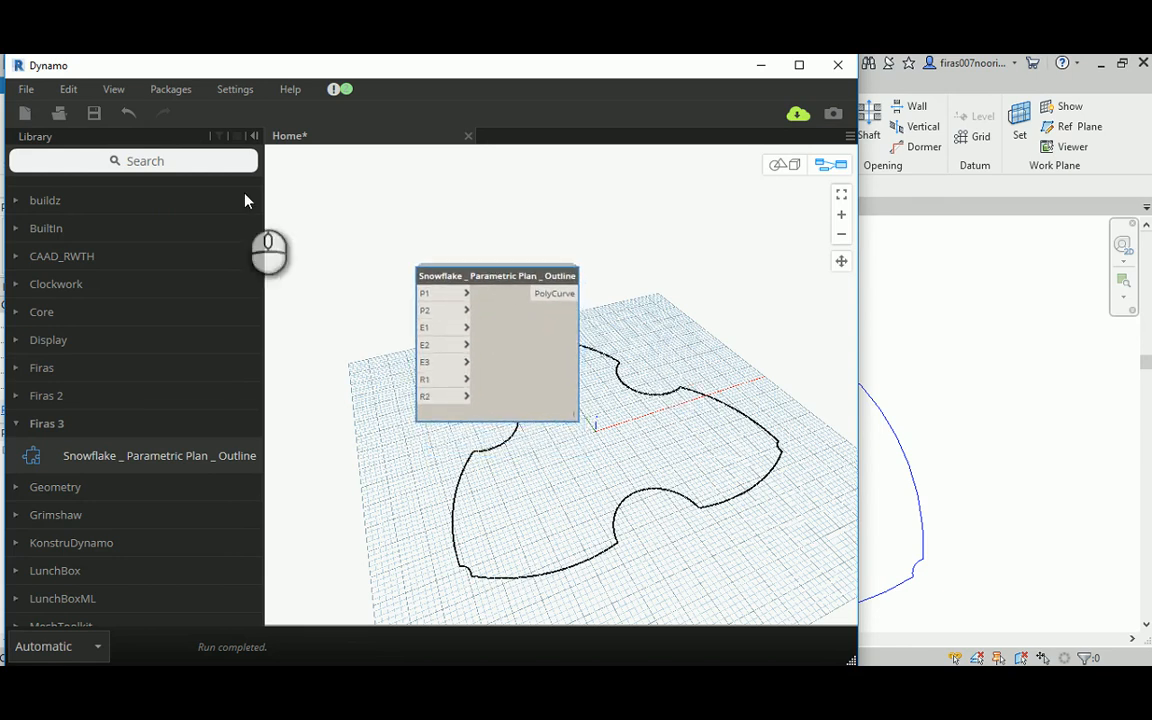
click(139, 161)
text(Translate)
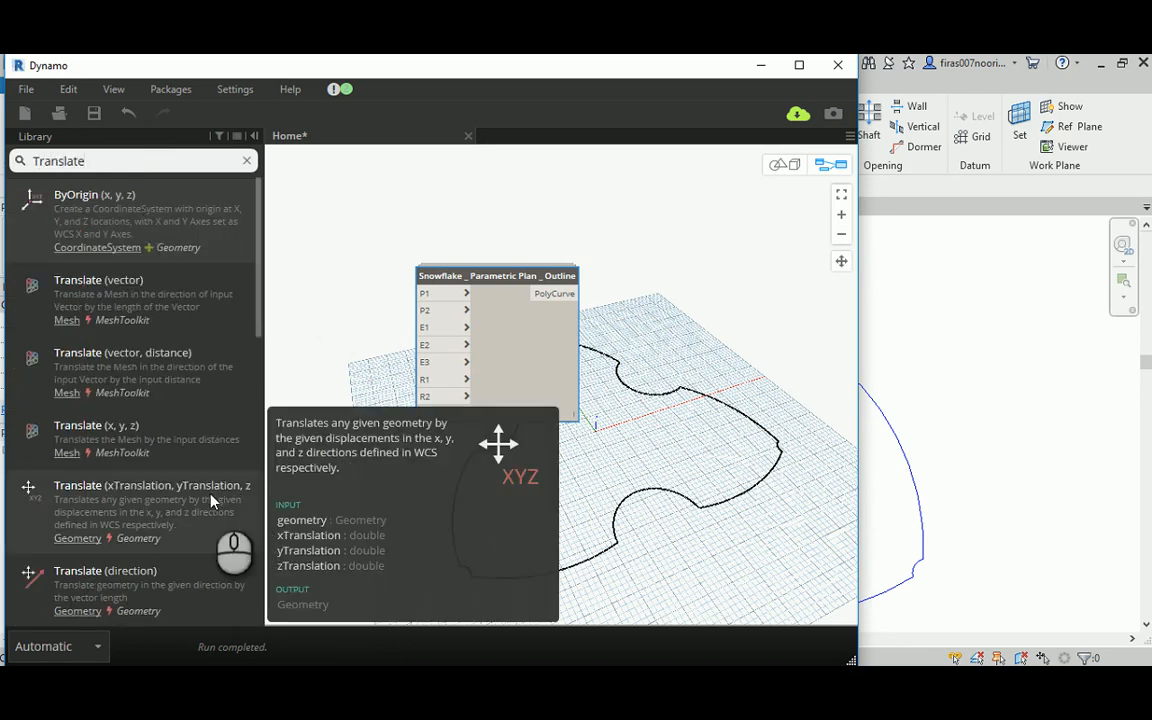
drag(213, 500, 651, 406)
middle_drag(648, 324, 591, 331)
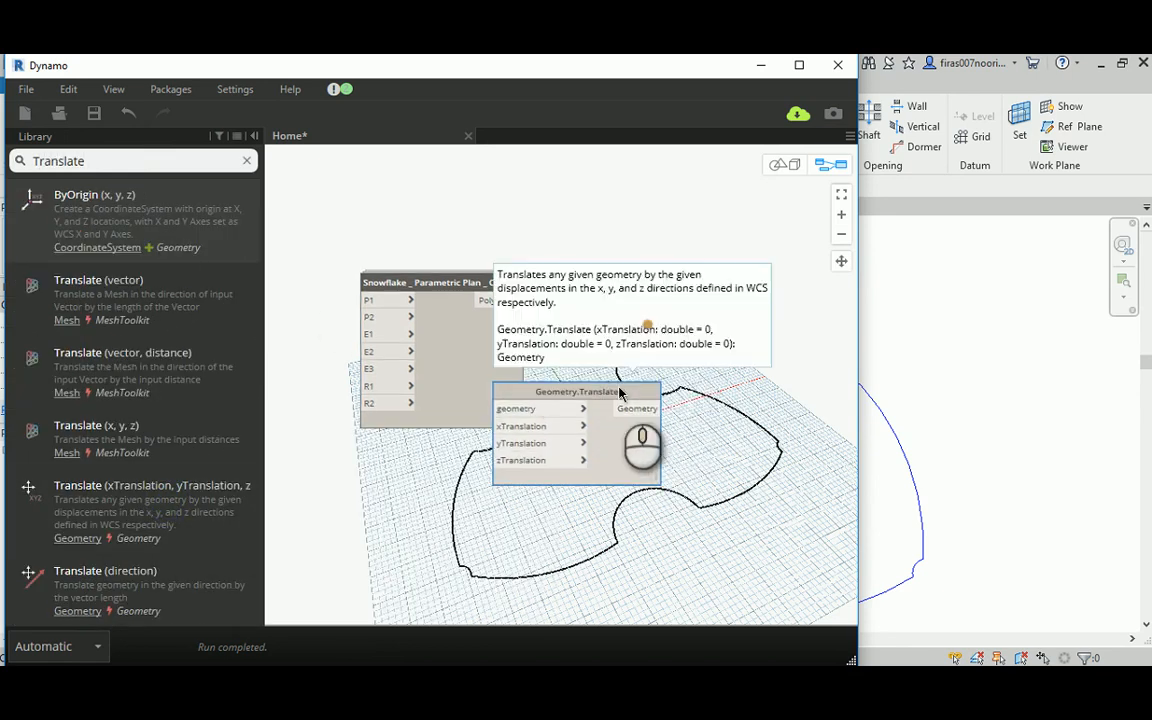
drag(600, 387, 762, 365)
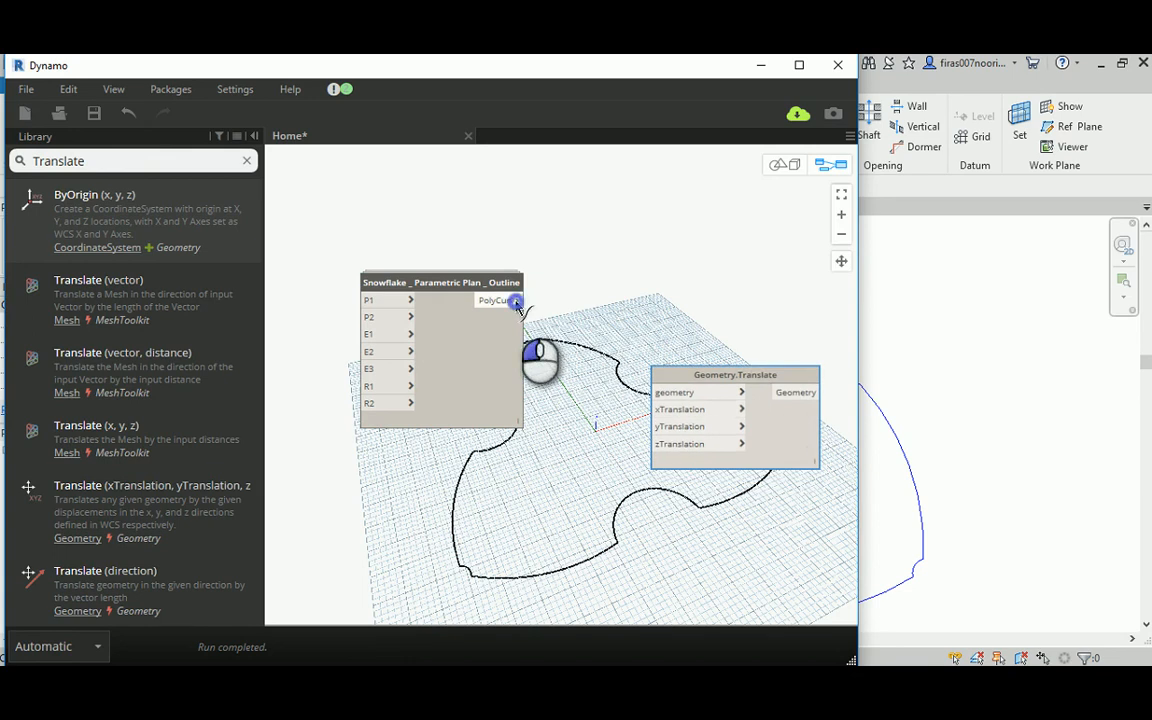
drag(515, 300, 660, 393)
middle_drag(612, 537, 645, 462)
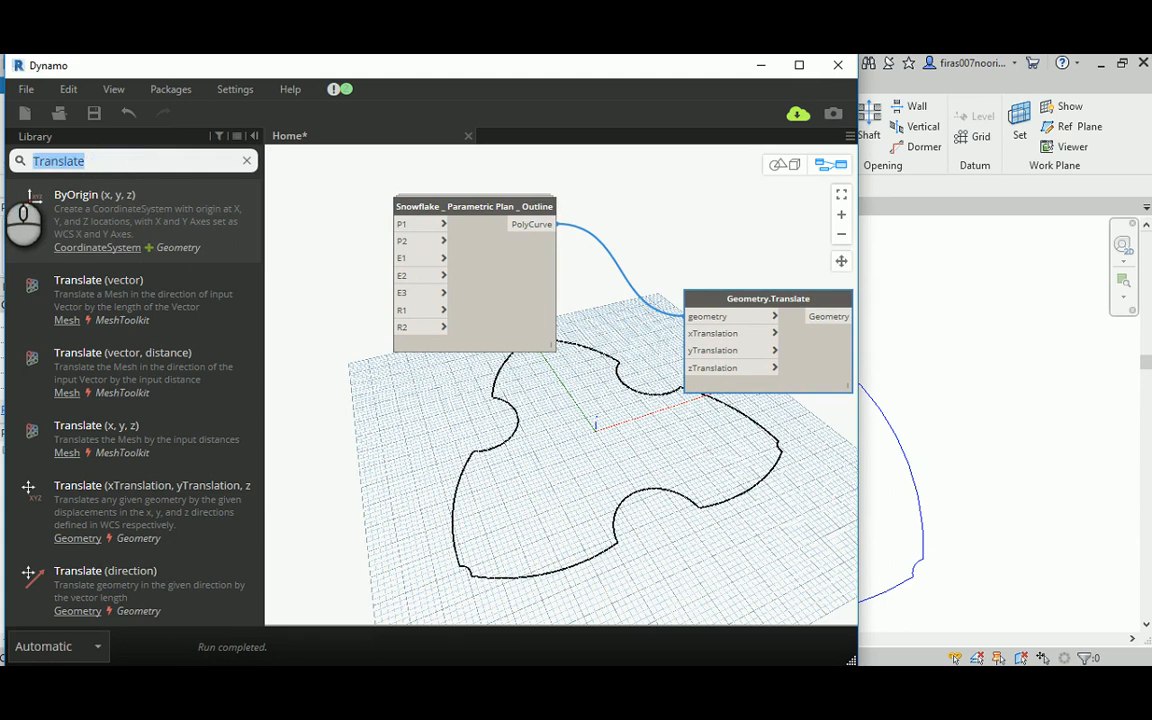
Step: Add a Number Slider and an Integer Slider to the graph
text(Sl)
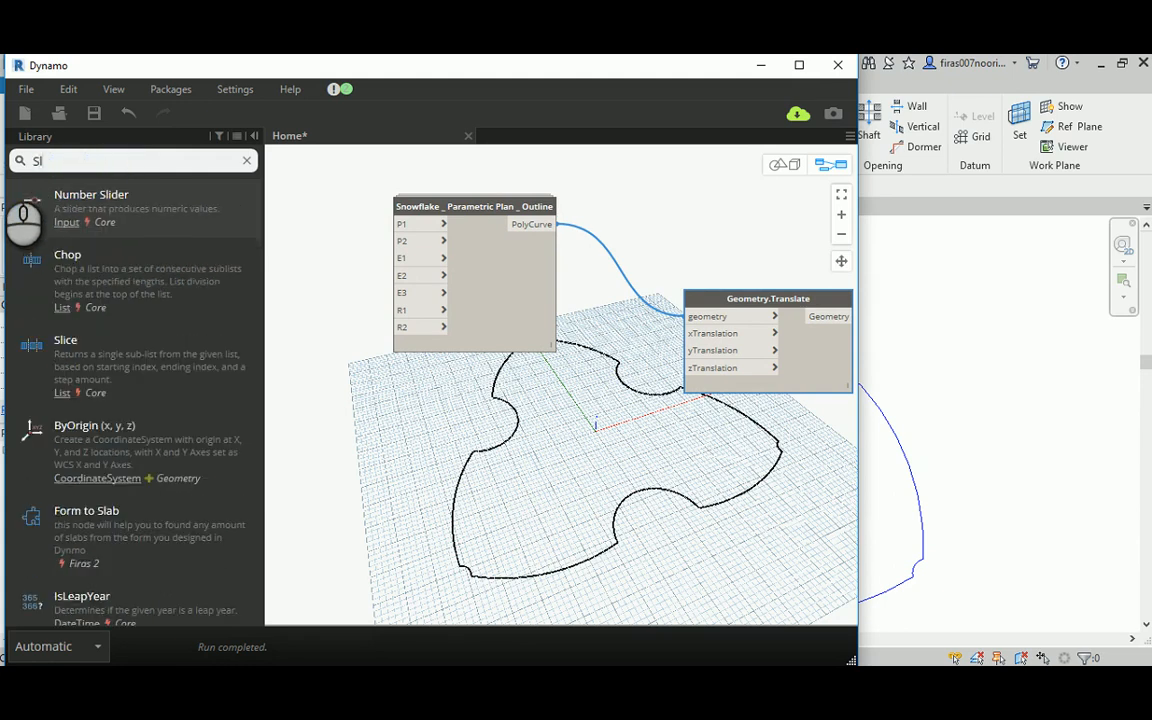
text(ider)
click(78, 199)
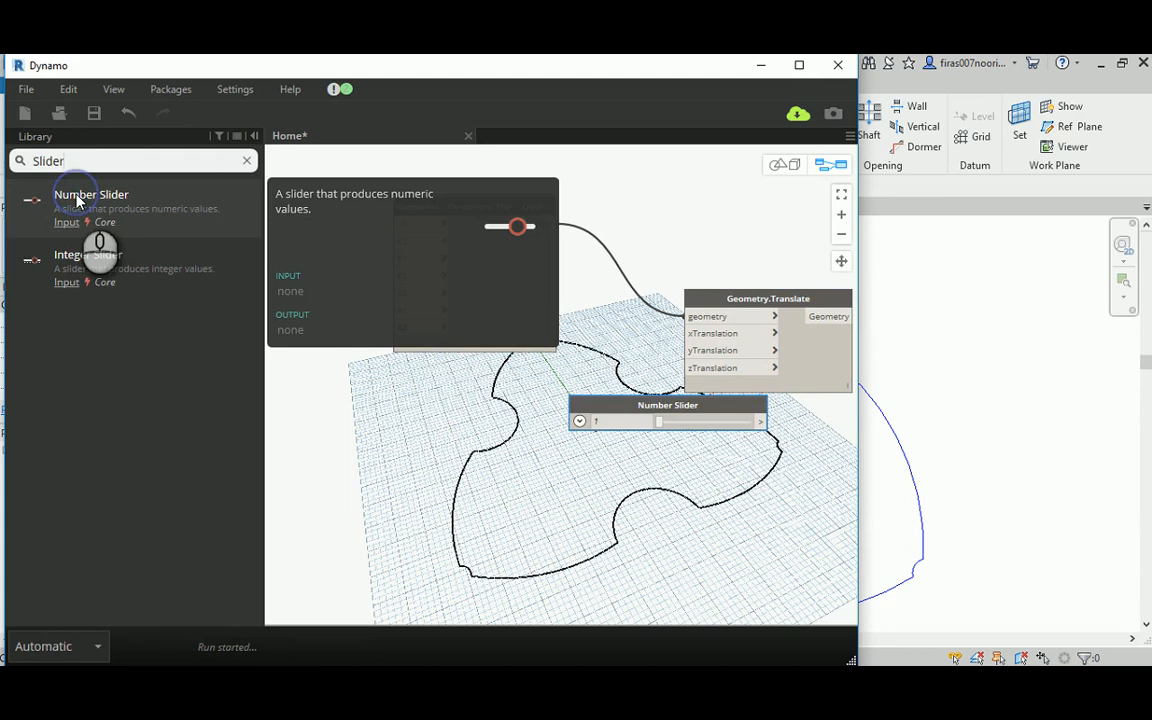
click(80, 257)
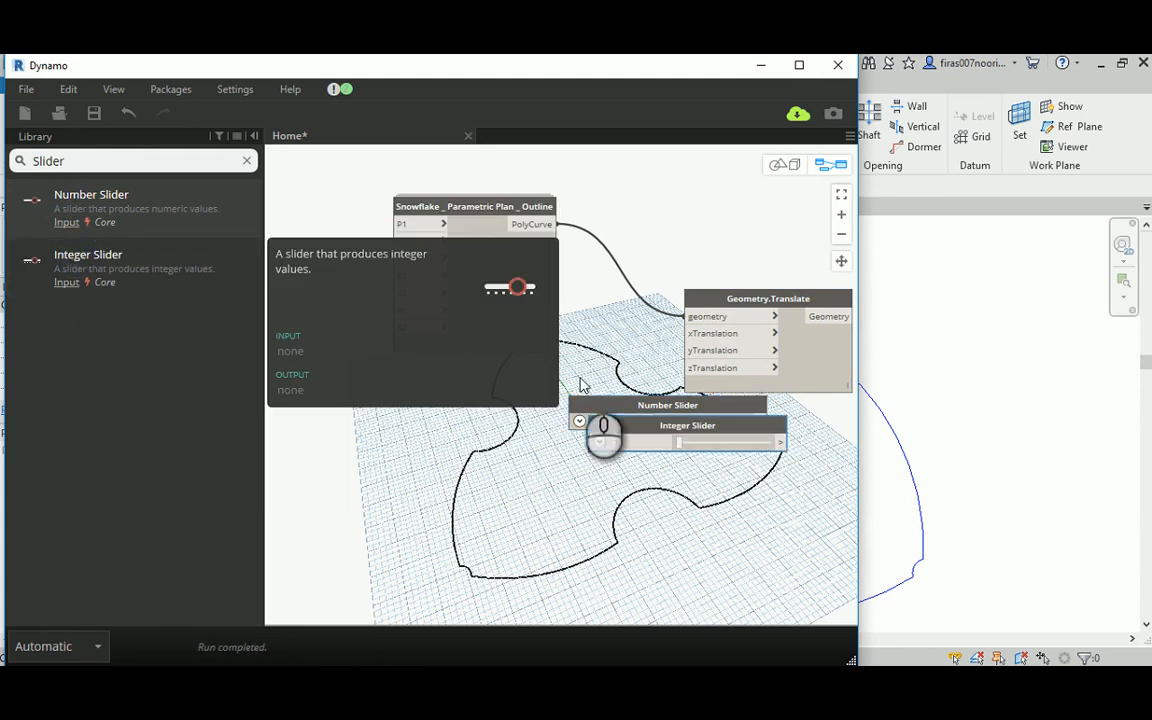
Step: Move the Number Slider below the Snowflake node and rename it Floor Height
scroll(583, 385, up, 3)
drag(625, 388, 394, 394)
double_click(421, 392)
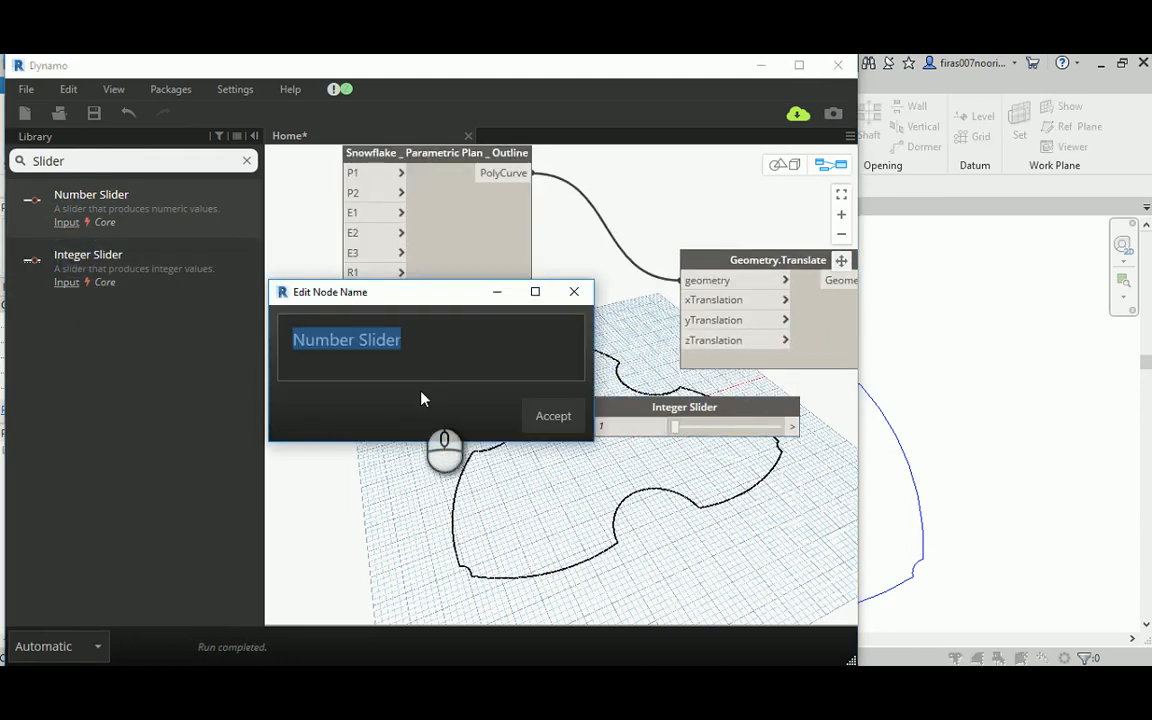
text(Fllor)
key(BackSpace)
key(BackSpace)
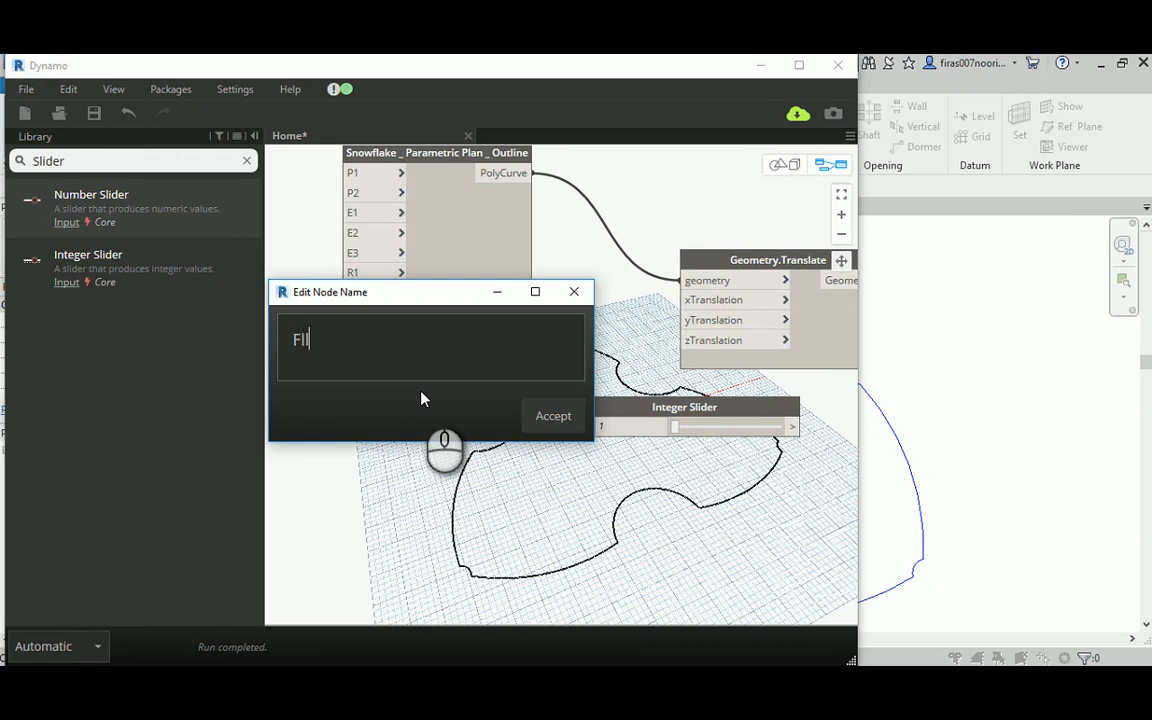
key(BackSpace)
key(BackSpace)
text(loor Height)
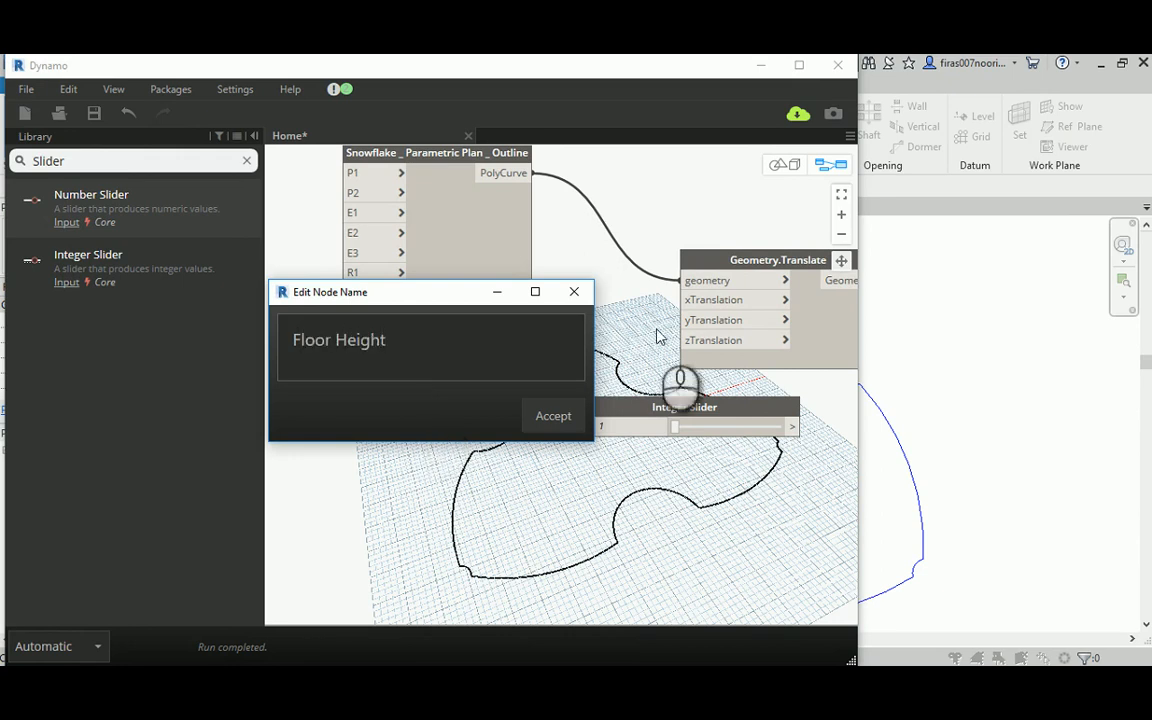
click(550, 415)
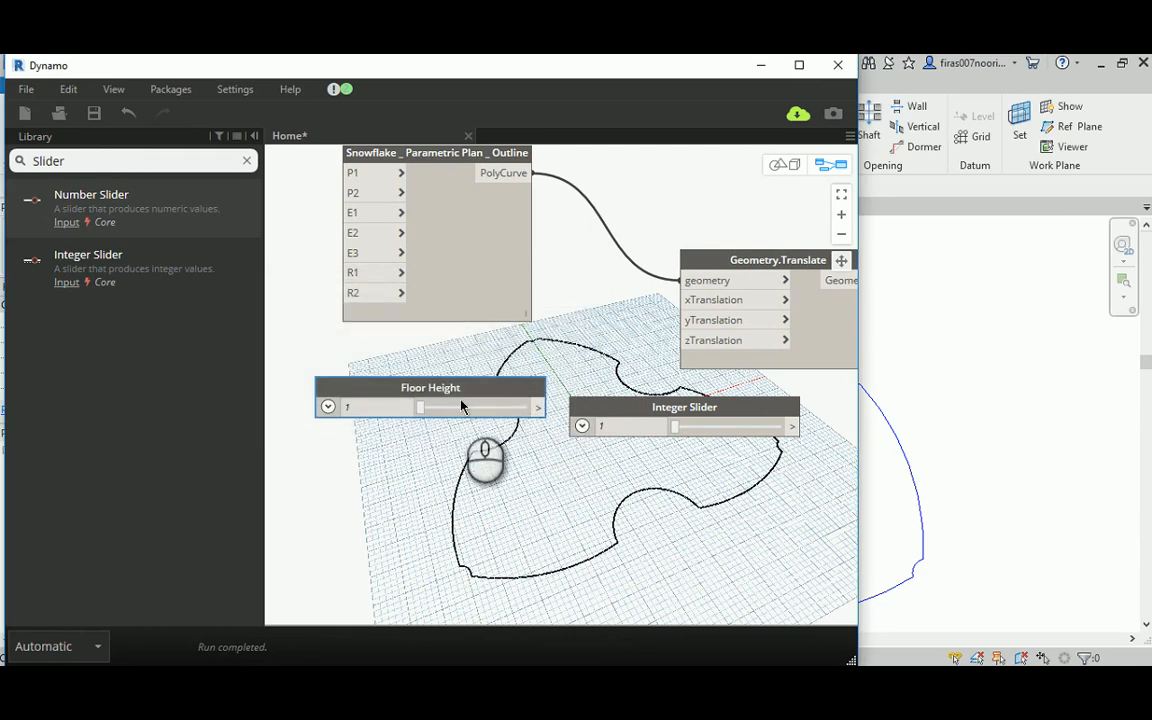
Step: Narrow the Floor Height slider's range with a minimum of 4 and set its value to 5
click(328, 407)
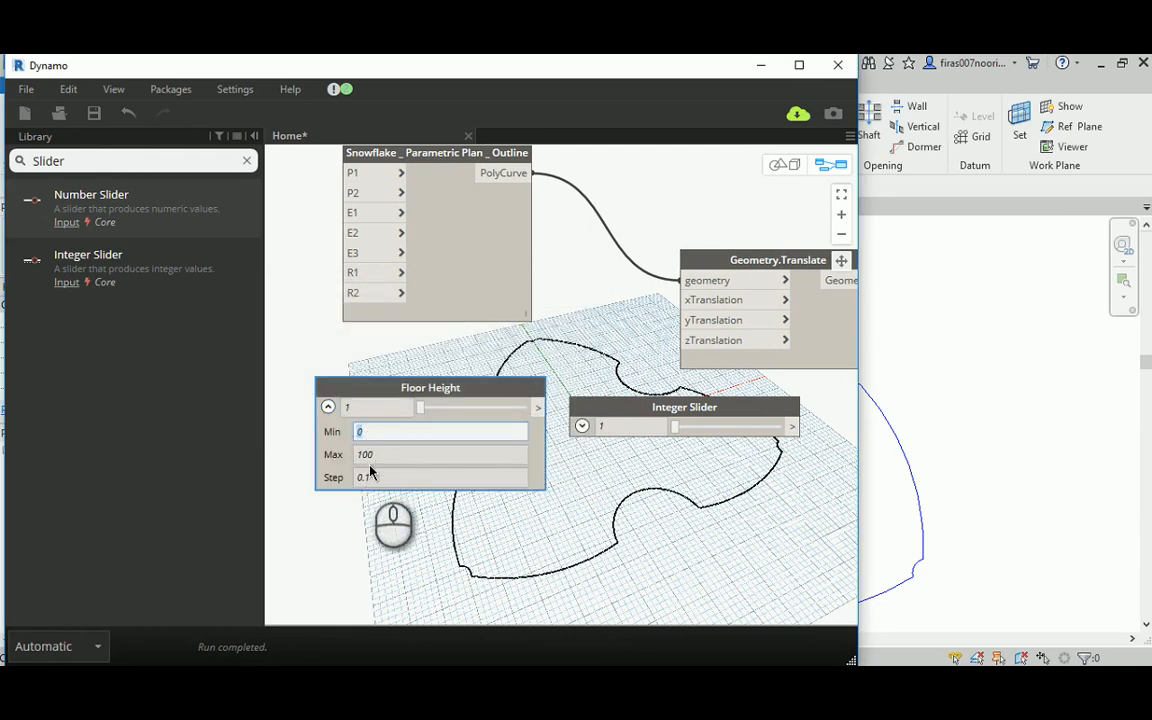
click(389, 455)
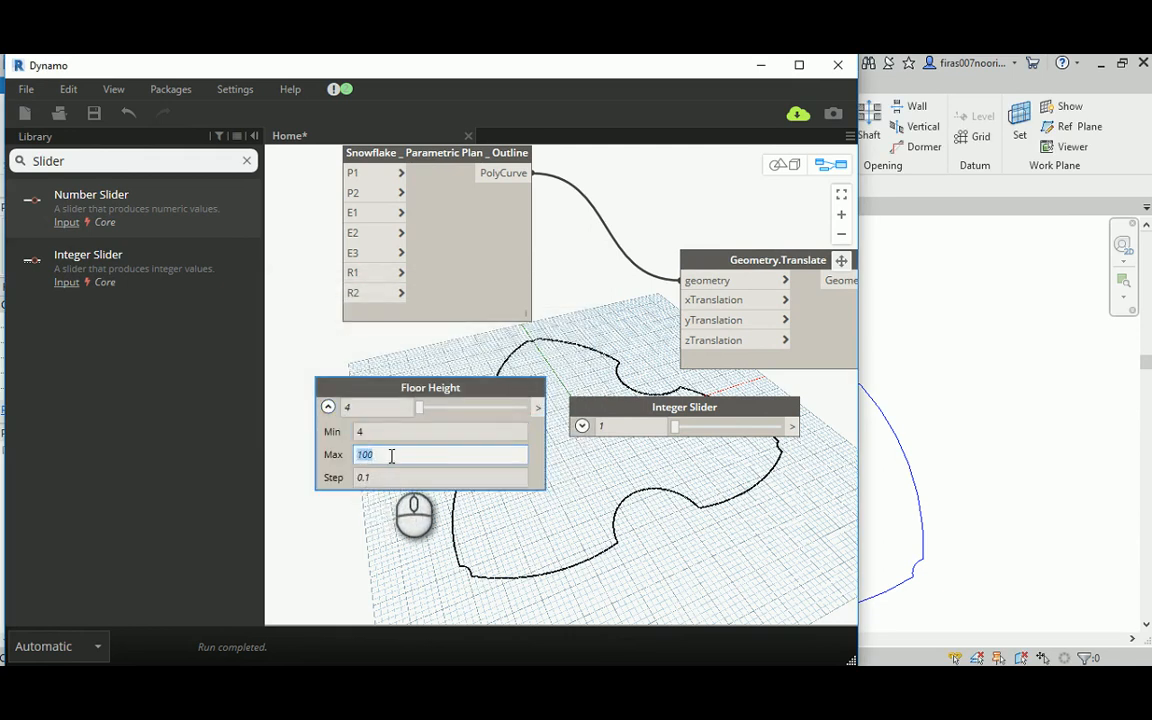
click(328, 407)
click(380, 409)
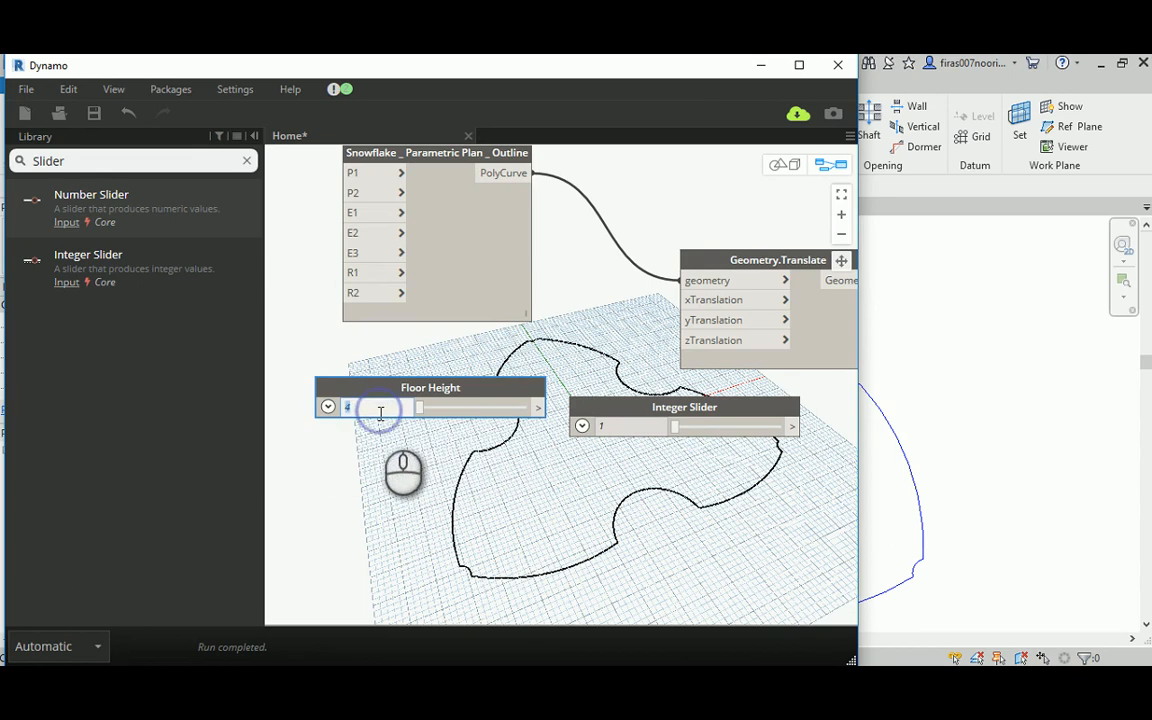
text(5)
click(640, 410)
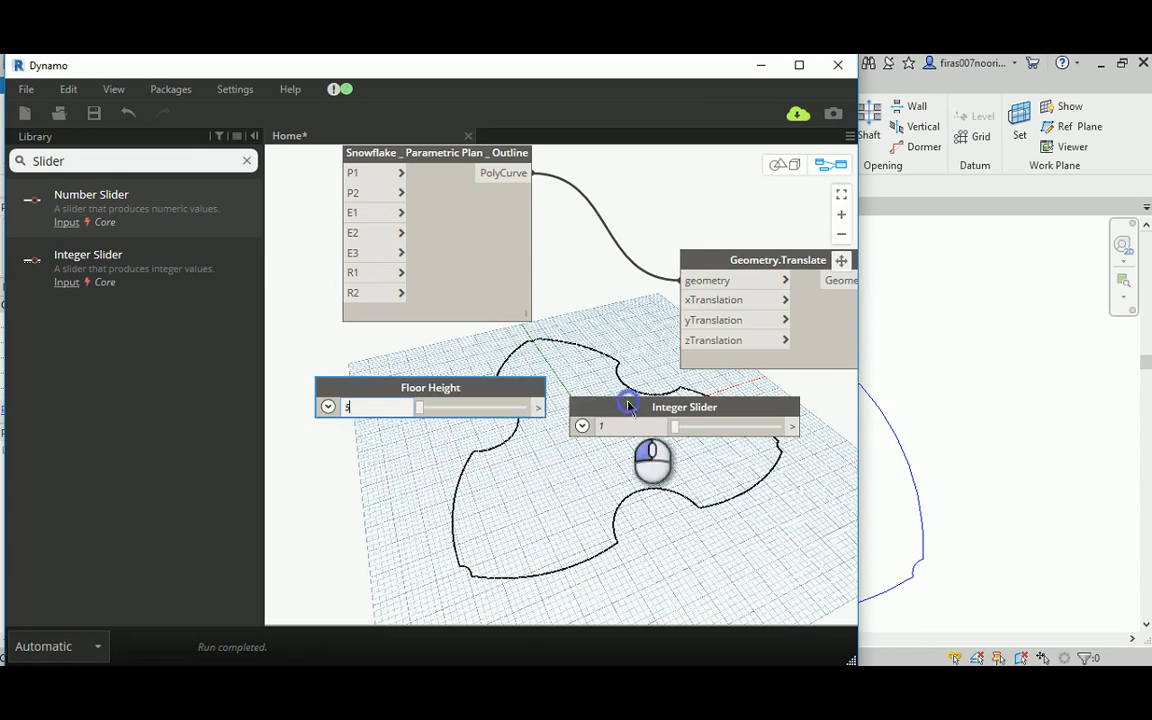
Step: Move the Integer Slider directly below the Floor Height slider and rename it Floor Number
drag(645, 415, 390, 470)
double_click(390, 470)
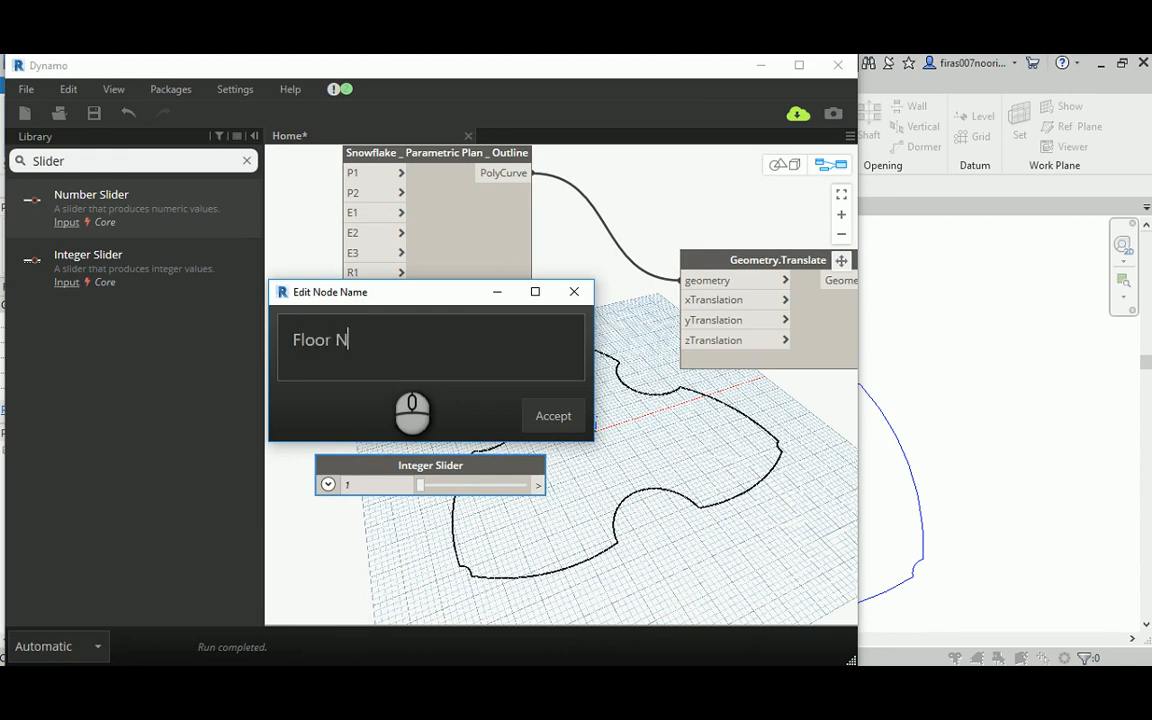
text(Floor Number)
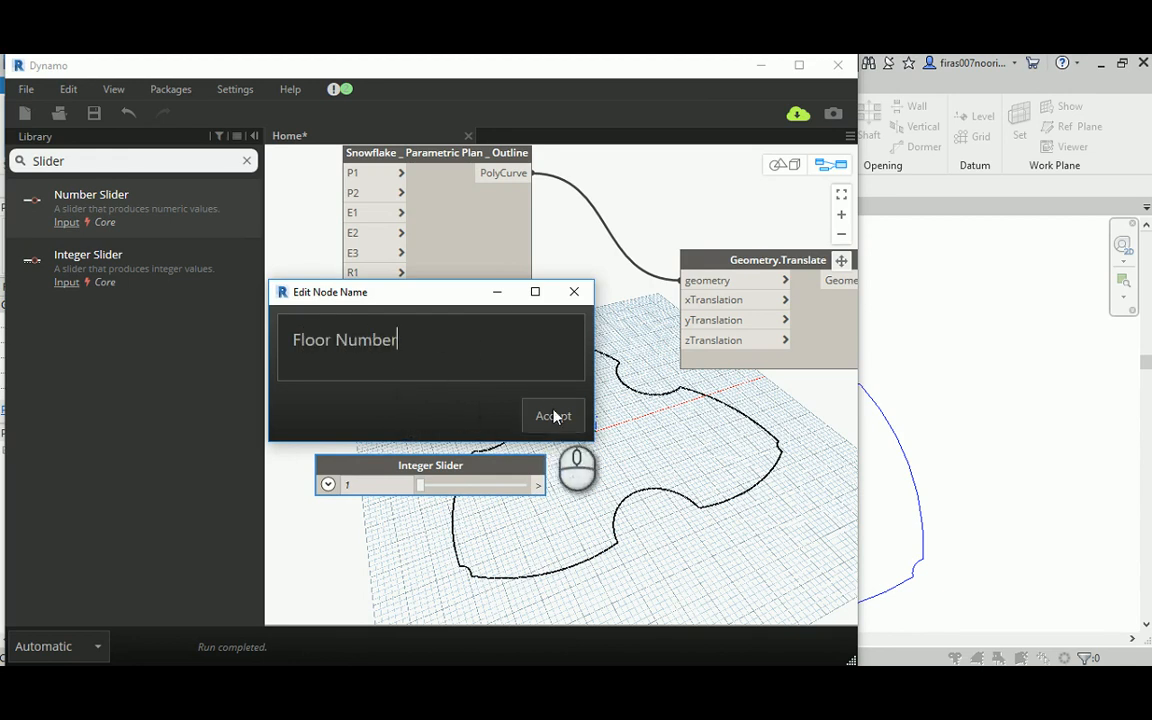
click(553, 415)
Step: Check the Floor Number slider's range limits and set its value to 0
click(328, 484)
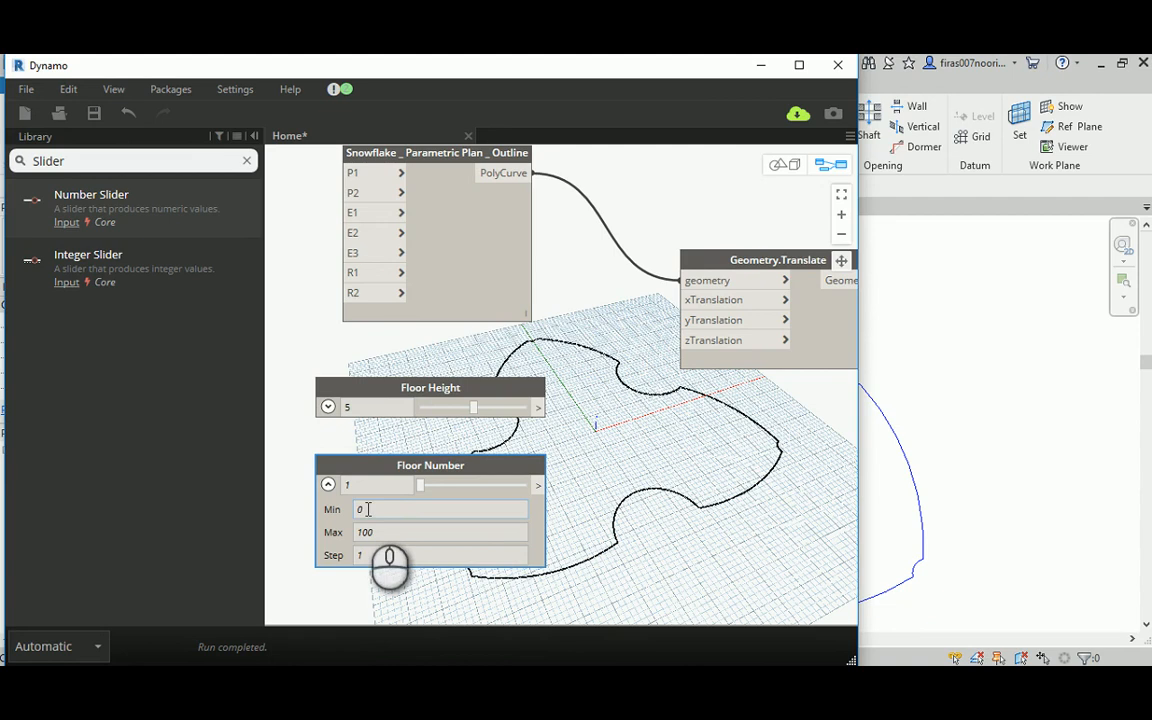
click(392, 533)
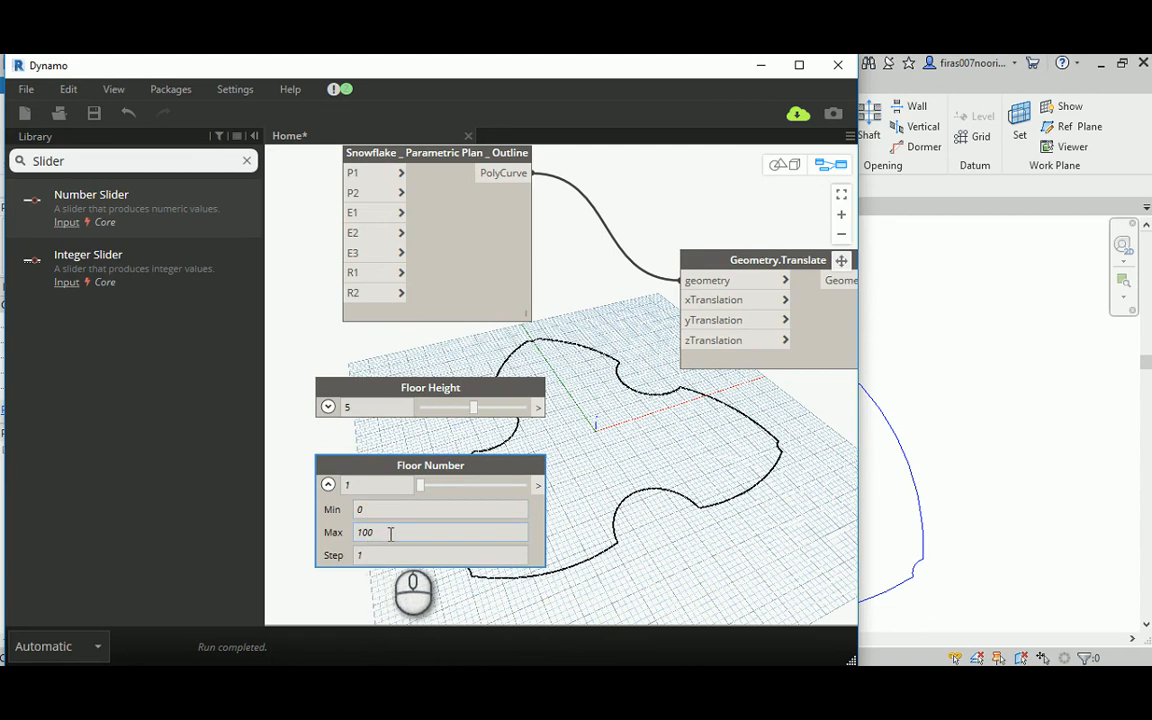
click(329, 484)
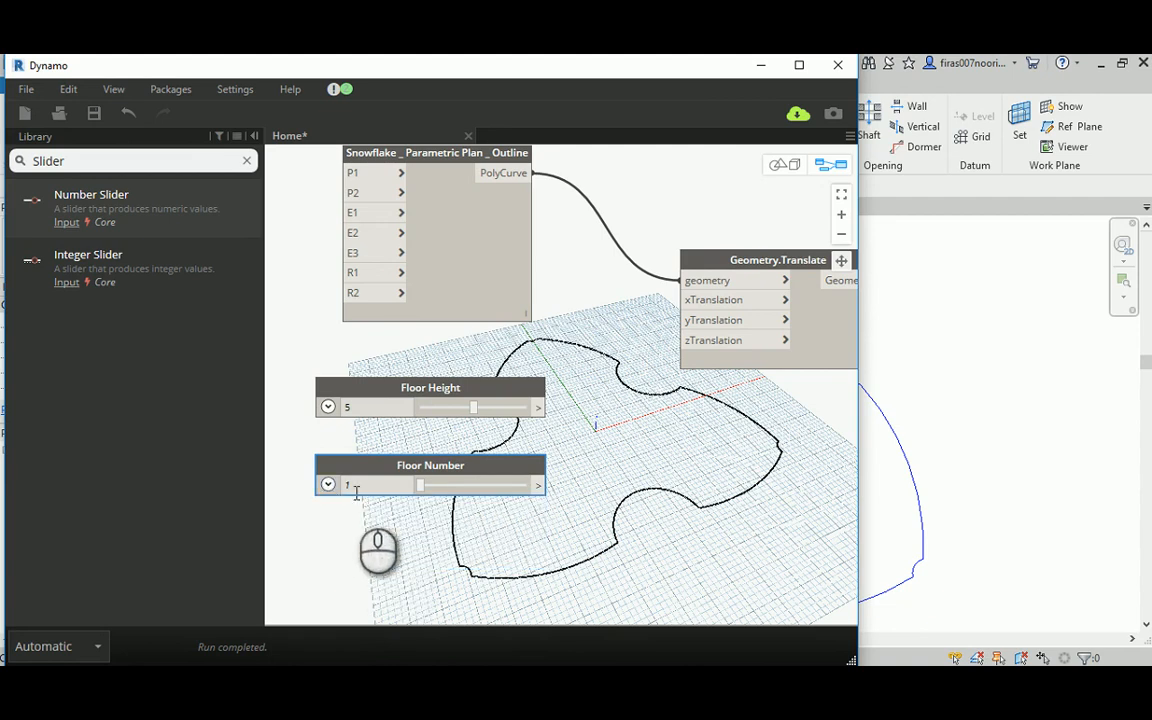
double_click(380, 486)
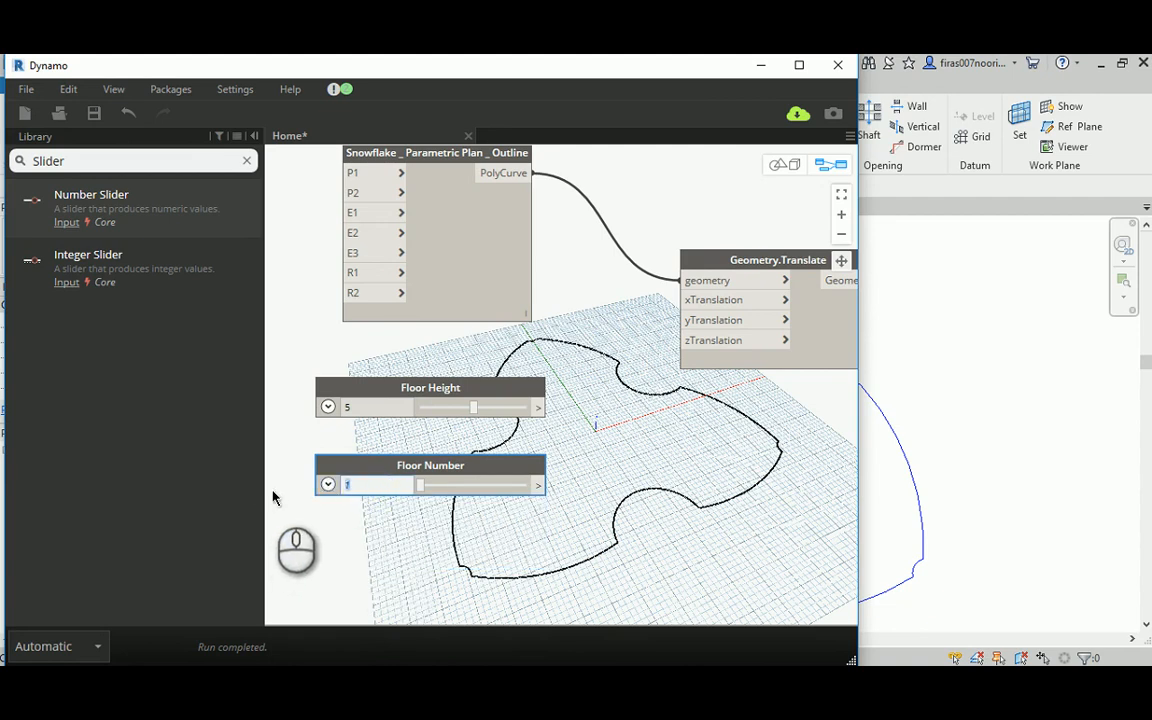
text(0)
click(386, 548)
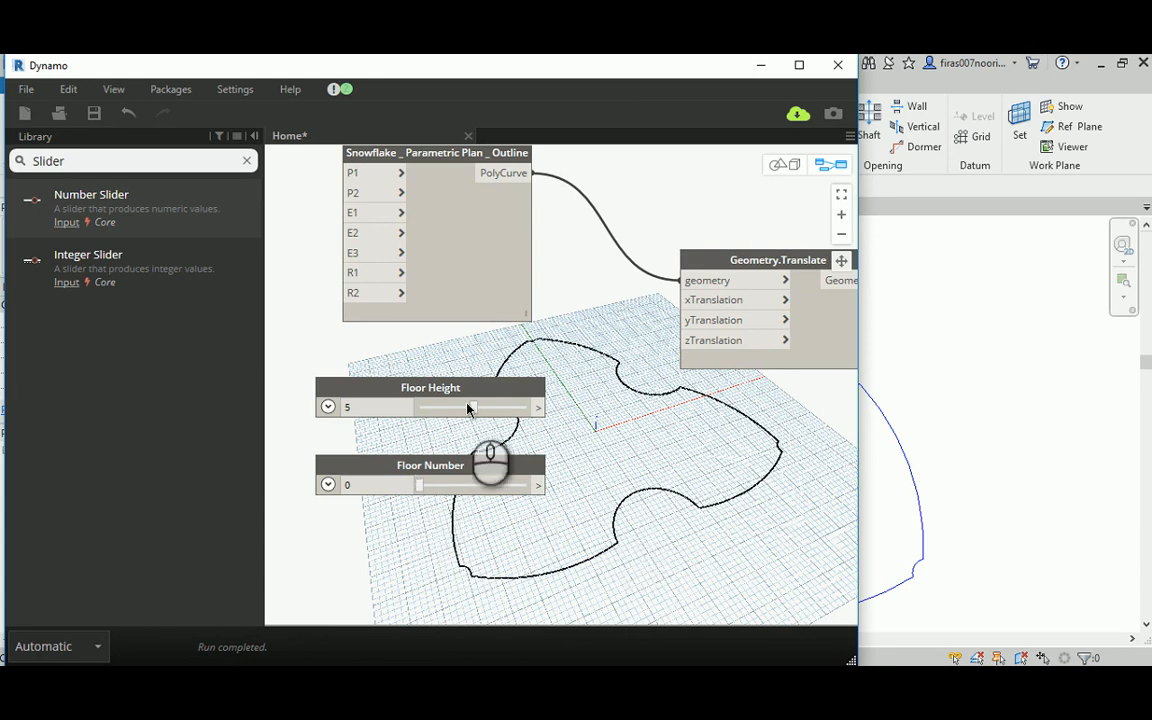
Step: Add a Code Block containing a*b beside the Floor Height and Floor Number sliders
double_click(614, 433)
drag(598, 423, 630, 425)
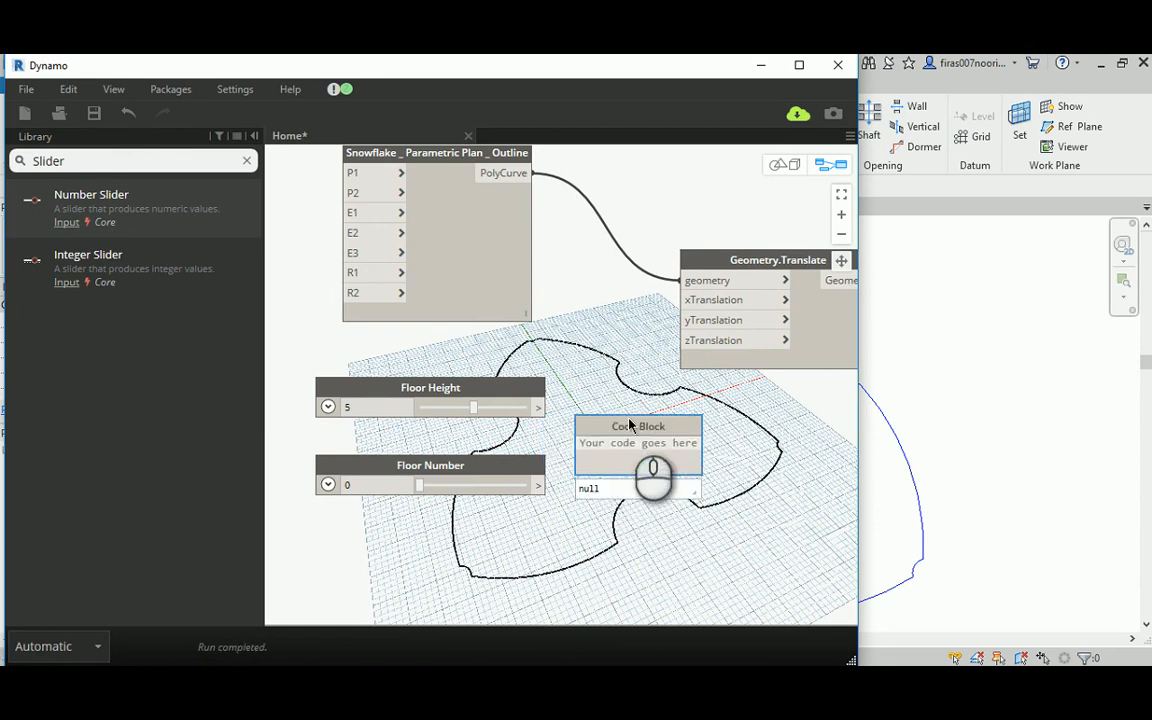
click(610, 444)
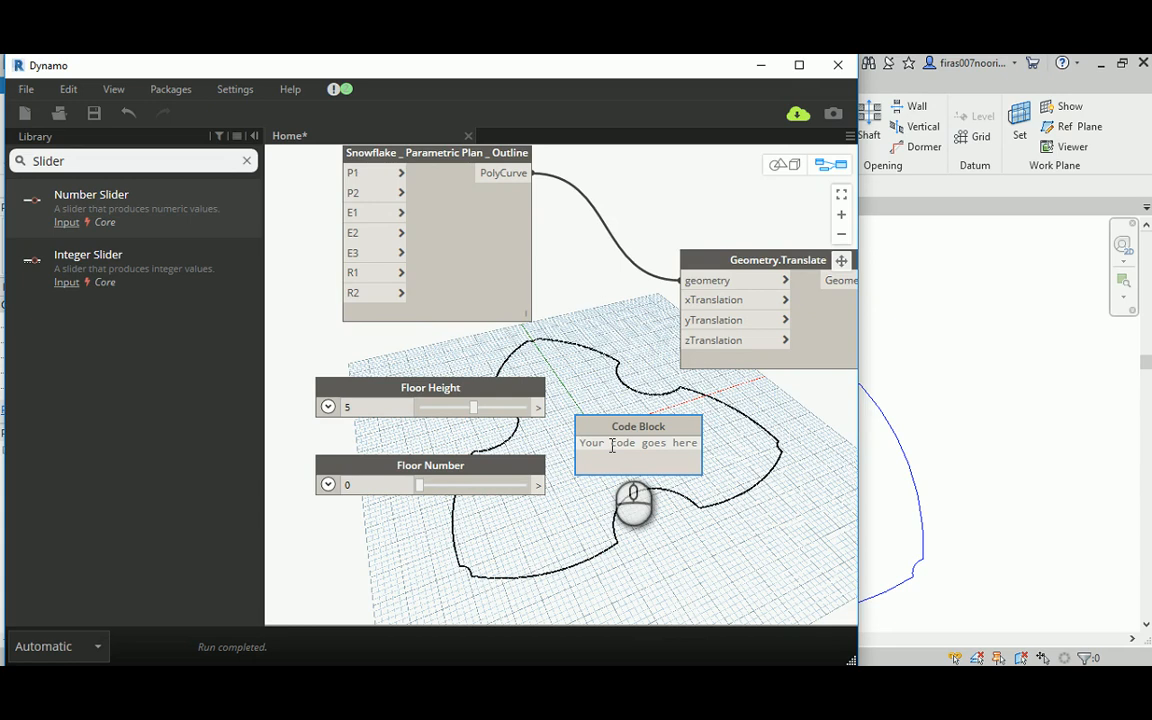
text(A)
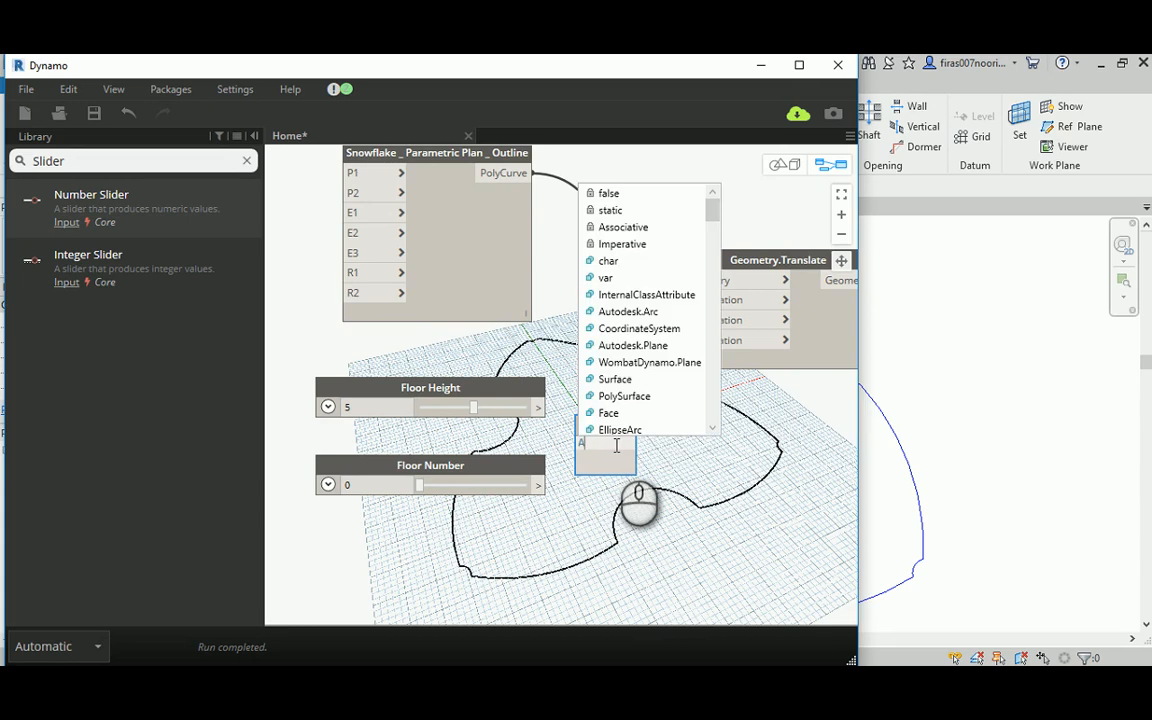
text(*b)
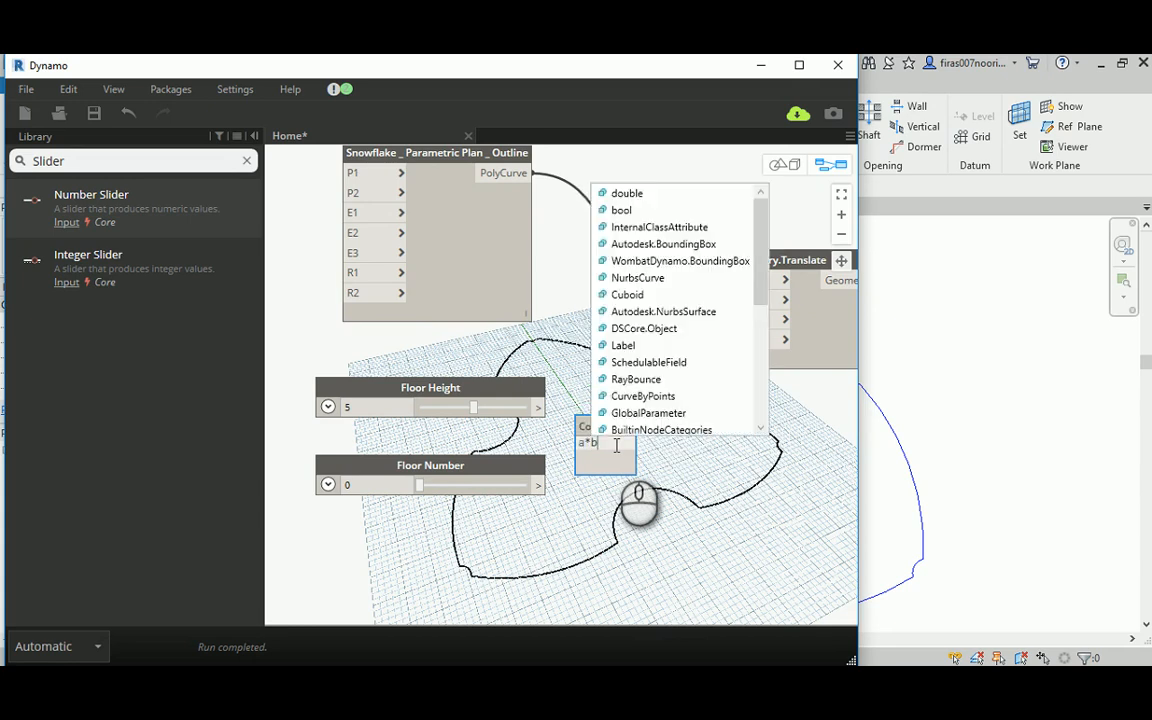
click(763, 478)
drag(593, 420, 629, 423)
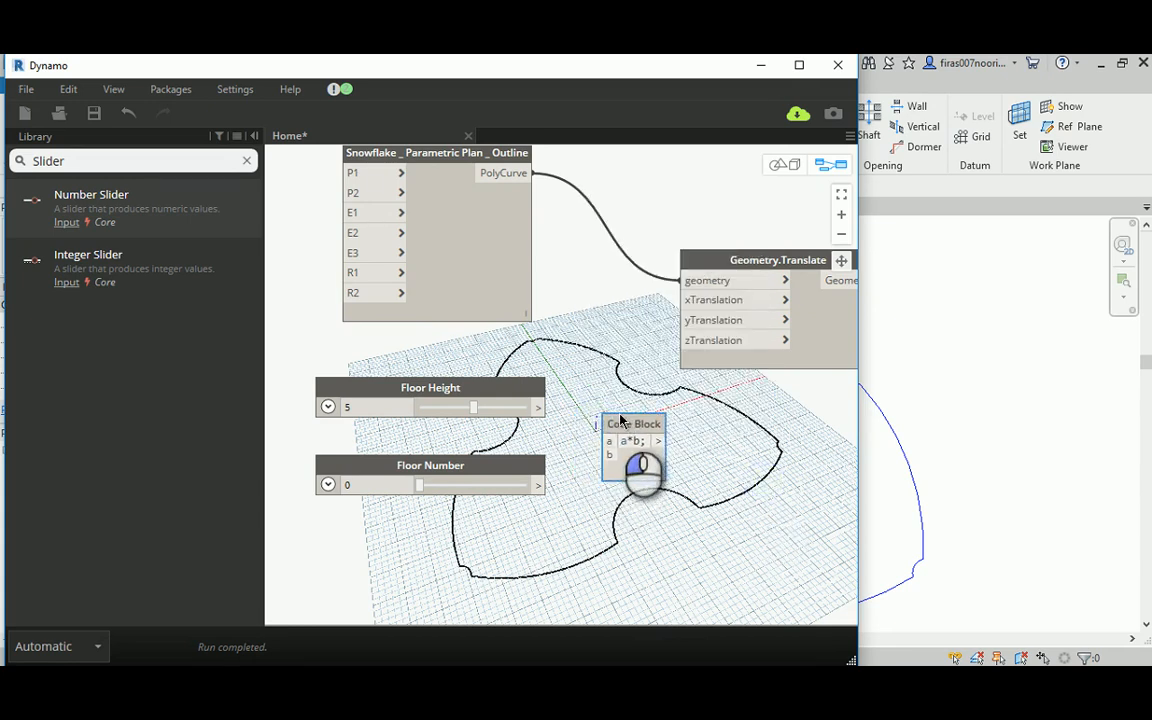
Step: Connect Floor Height to the Code Block's a input and Floor Number to b, and feed its output into zTranslation of Geometry.Translate
drag(538, 407, 607, 438)
drag(535, 487, 609, 454)
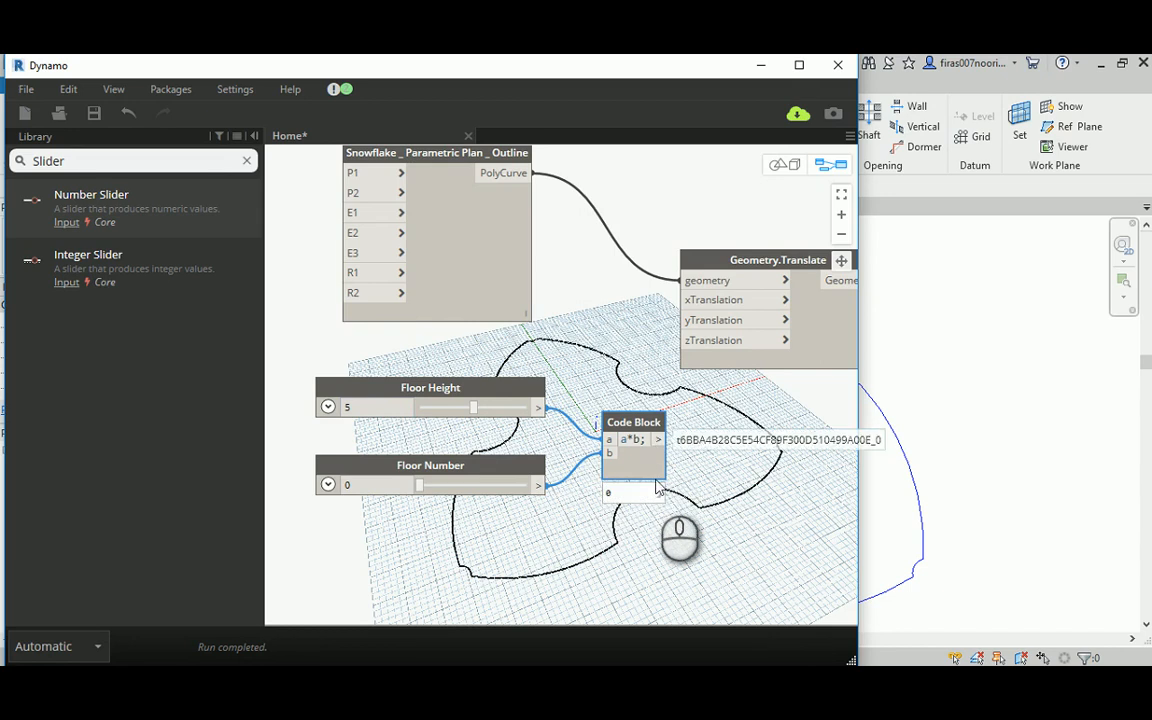
click(658, 491)
middle_drag(600, 334, 624, 359)
click(663, 478)
click(686, 377)
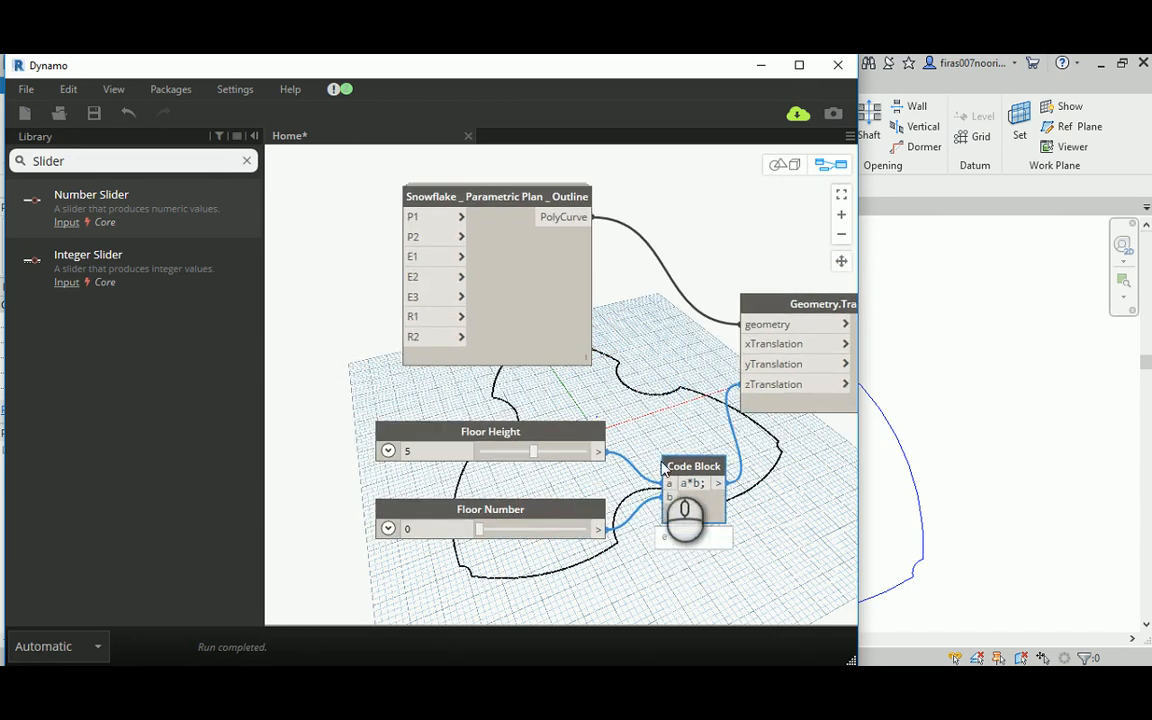
Step: Rearrange the graph by spacing the two sliders and Code Block below the Snowflake node and moving that node away from Geometry.Translate
drag(663, 470, 644, 467)
scroll(635, 420, down, 3)
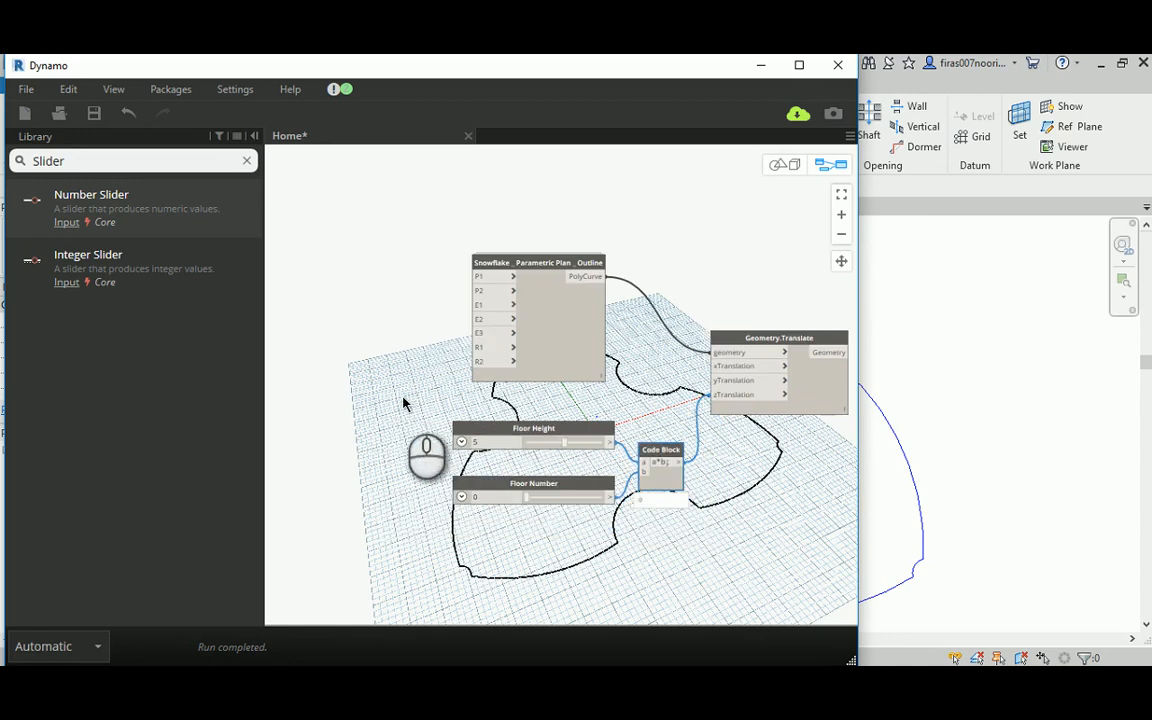
drag(400, 395, 712, 537)
drag(651, 474, 614, 526)
click(634, 433)
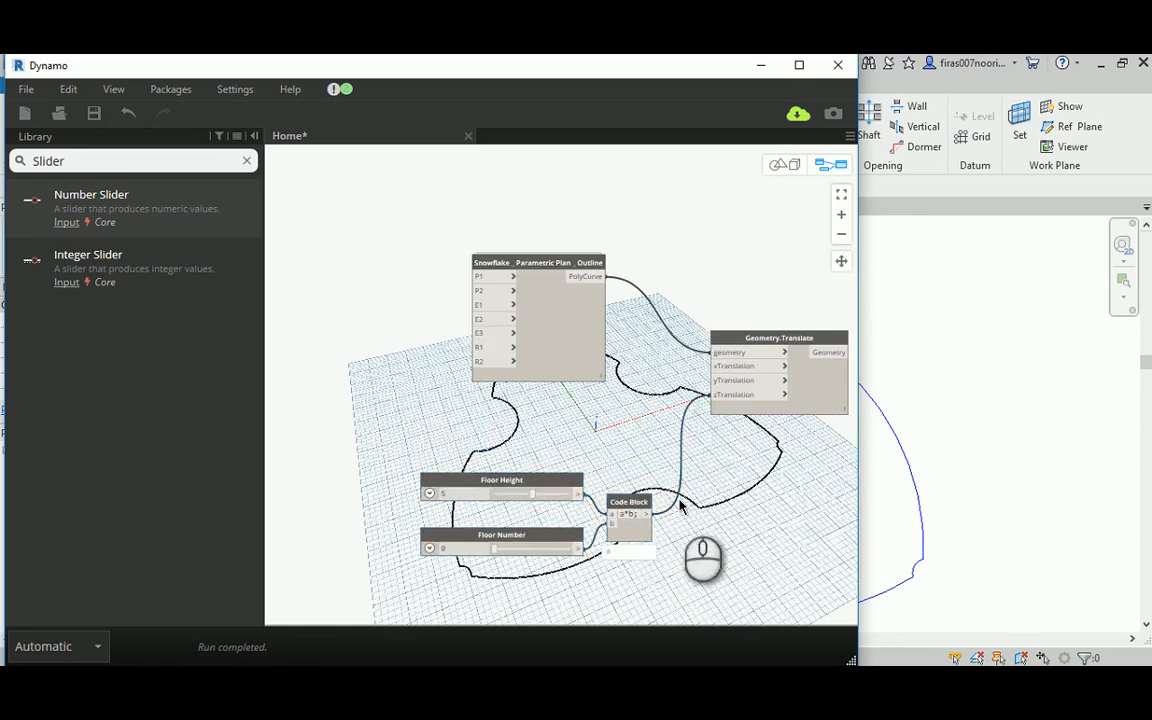
middle_drag(629, 416, 623, 410)
drag(530, 258, 500, 255)
click(427, 206)
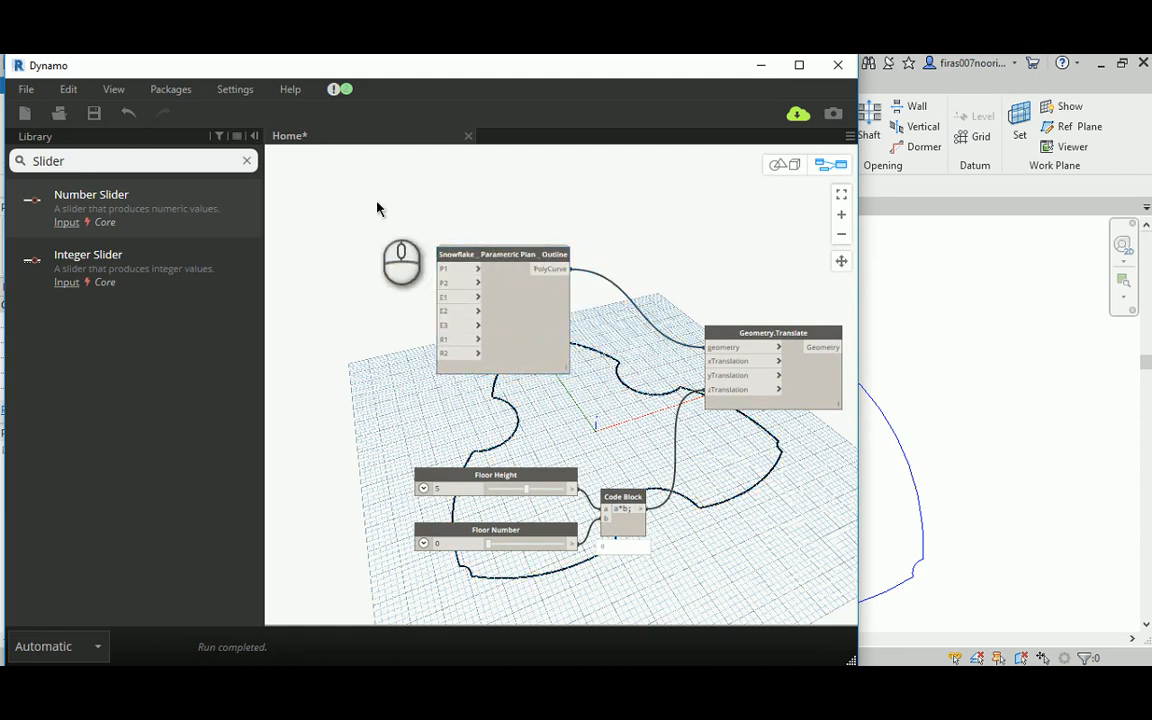
Step: Add a Number Slider in the free space on the input side of the Snowflake node and rename it P1
middle_drag(382, 216, 543, 226)
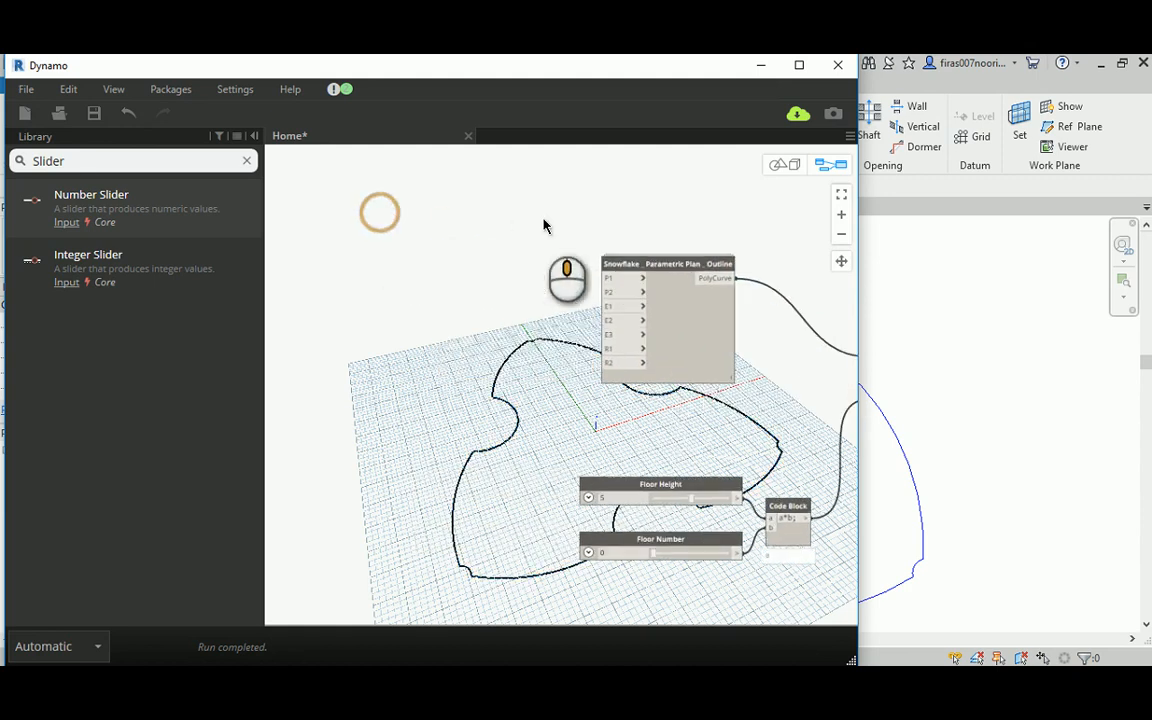
click(98, 205)
drag(661, 451, 398, 228)
scroll(450, 227, up, 1)
middle_drag(432, 289, 533, 321)
double_click(435, 238)
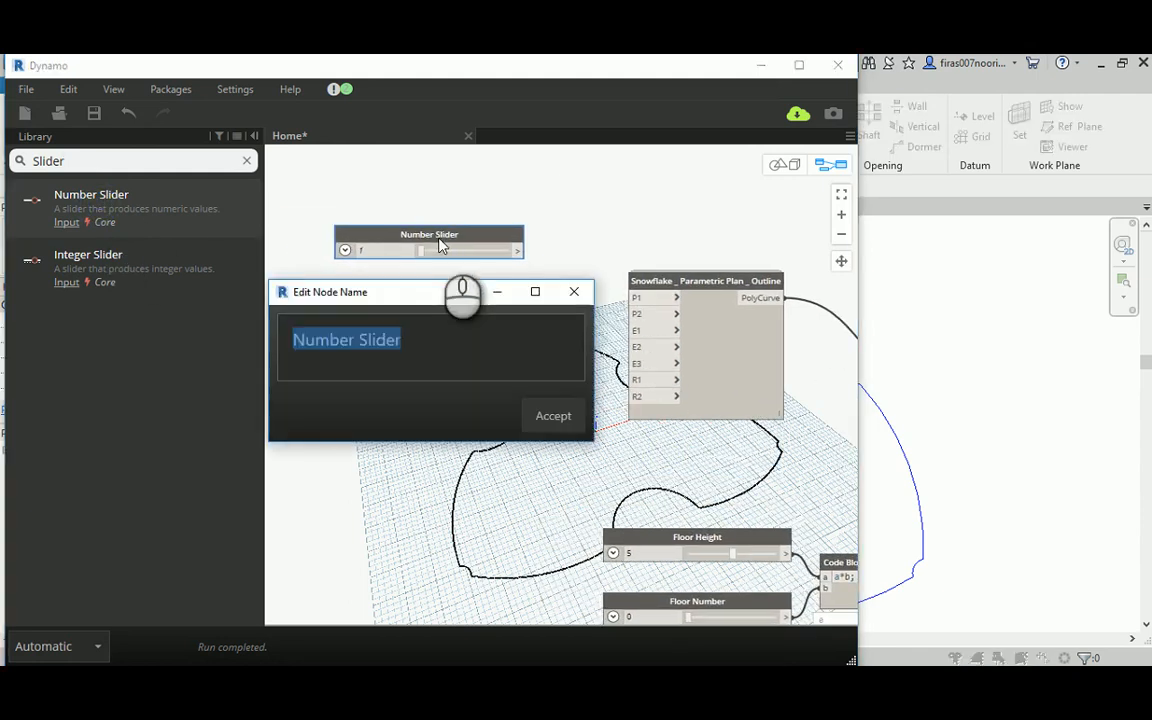
text(P1)
click(545, 414)
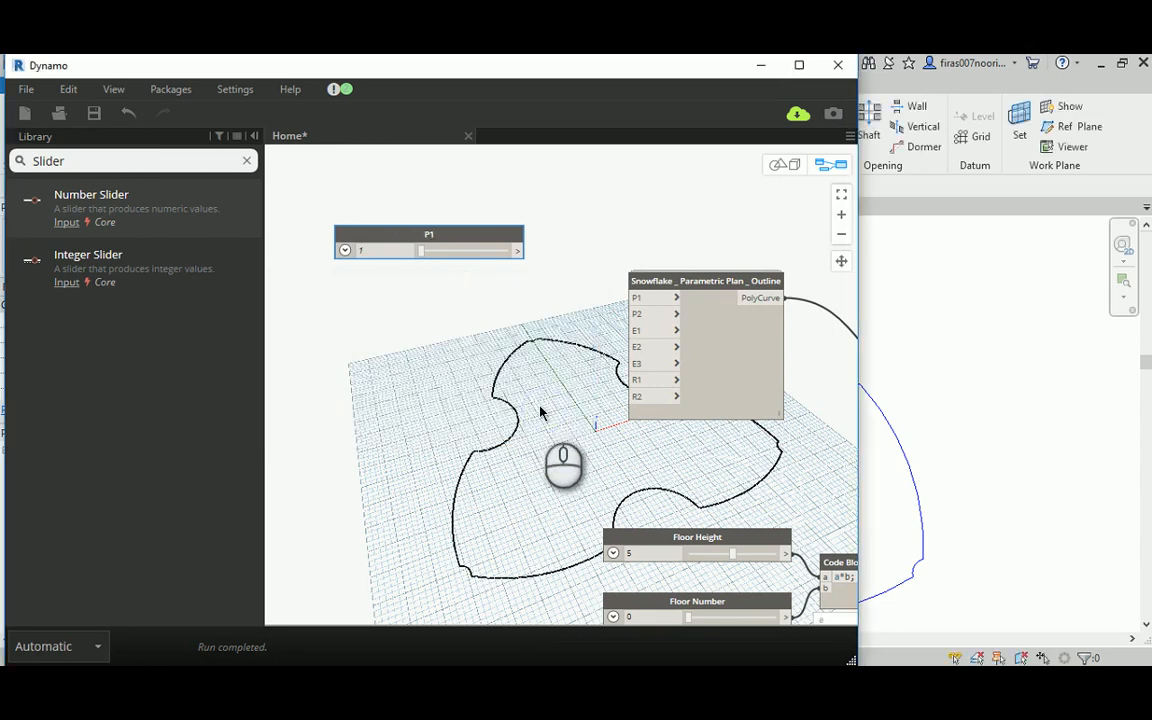
Step: Set the P1 slider's value to 75
click(377, 254)
text(7)
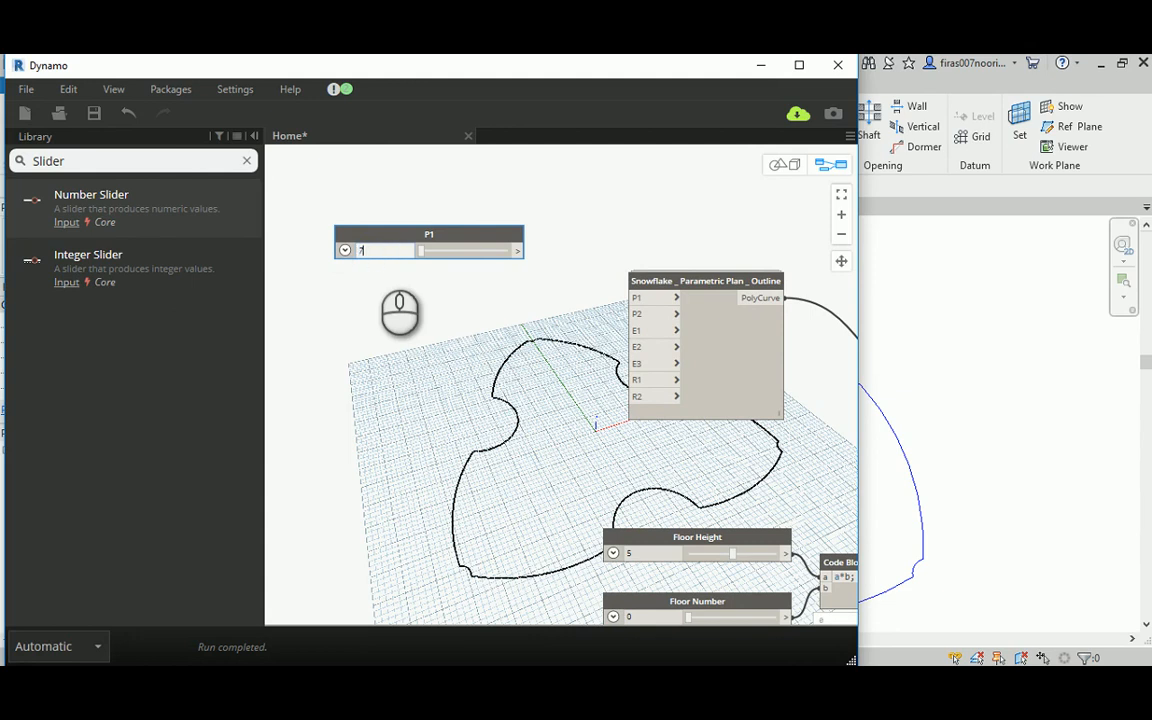
text(5)
click(380, 316)
Step: Duplicate the P1 slider below the original as P2 and set the copy's value to 25
click(418, 240)
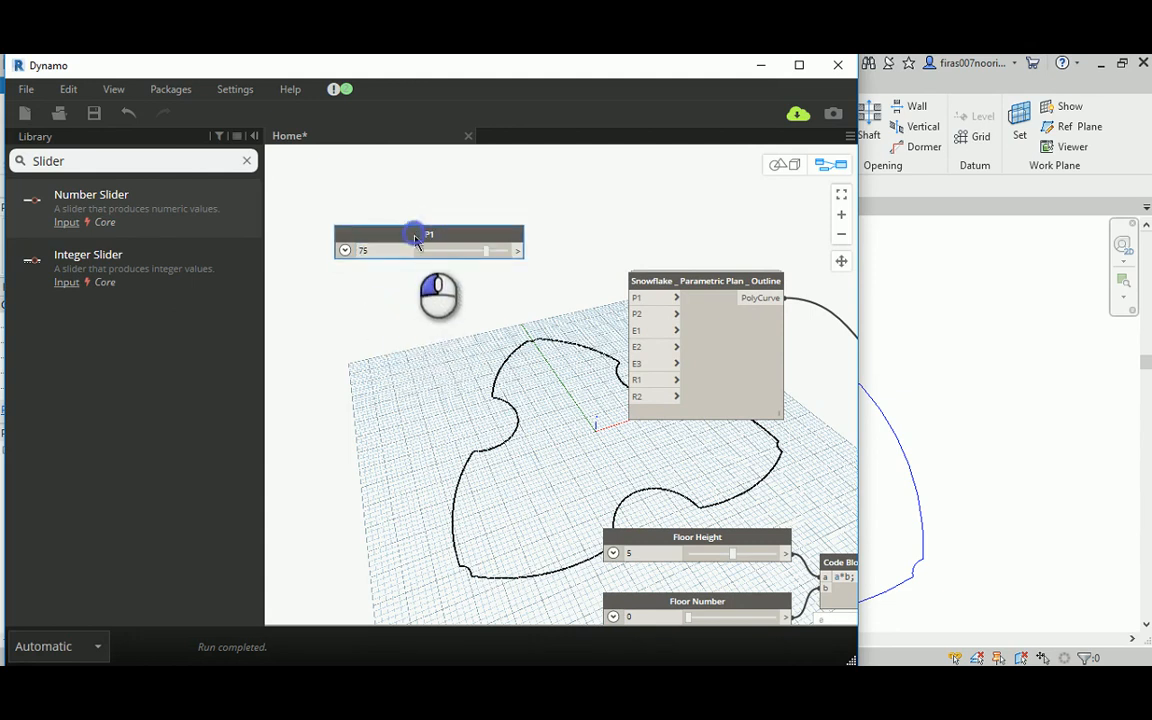
ctrl+drag(415, 240, 406, 351)
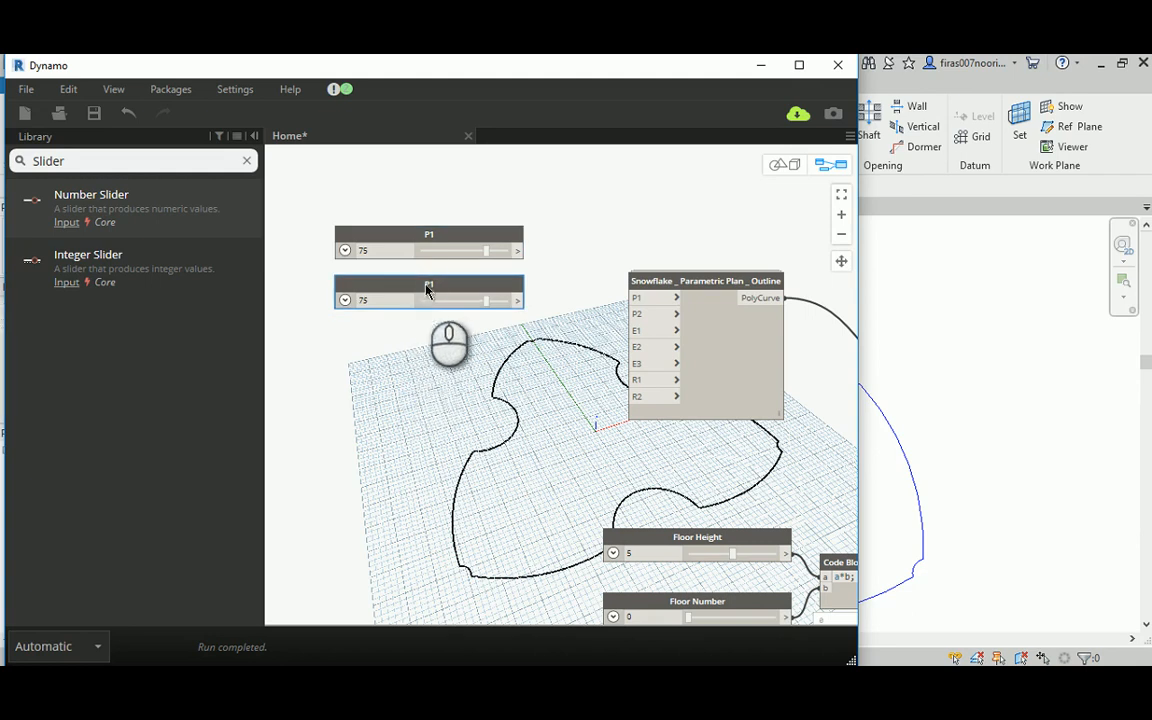
double_click(432, 287)
click(378, 334)
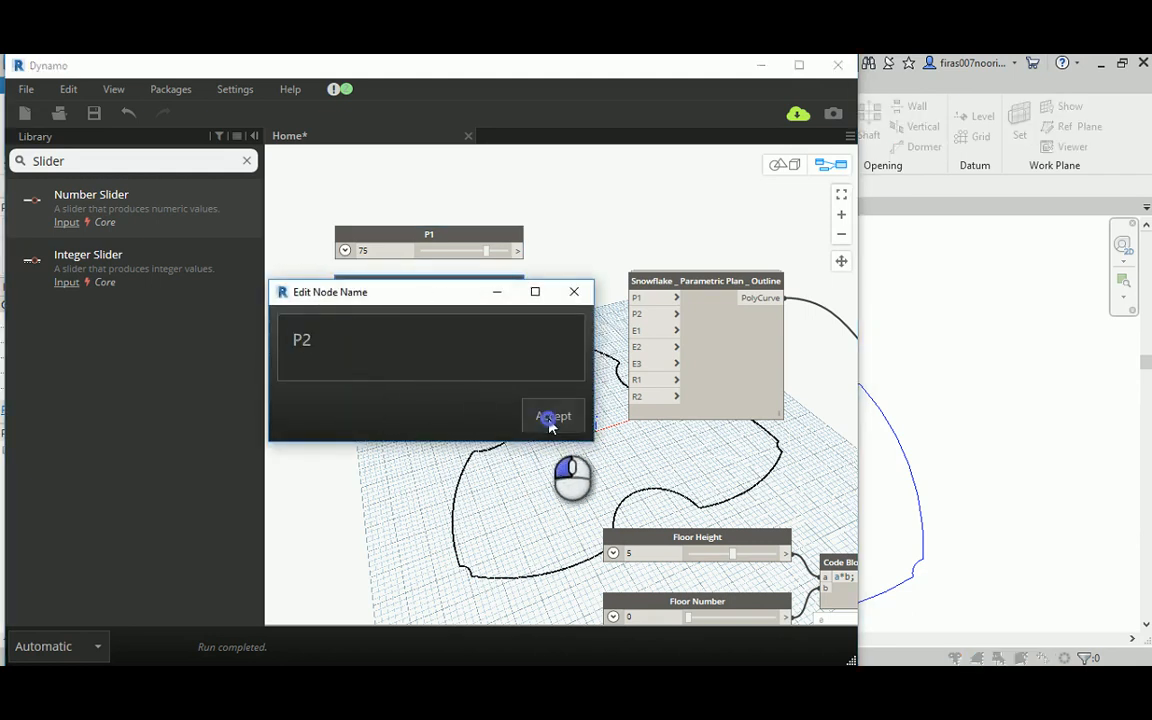
click(553, 415)
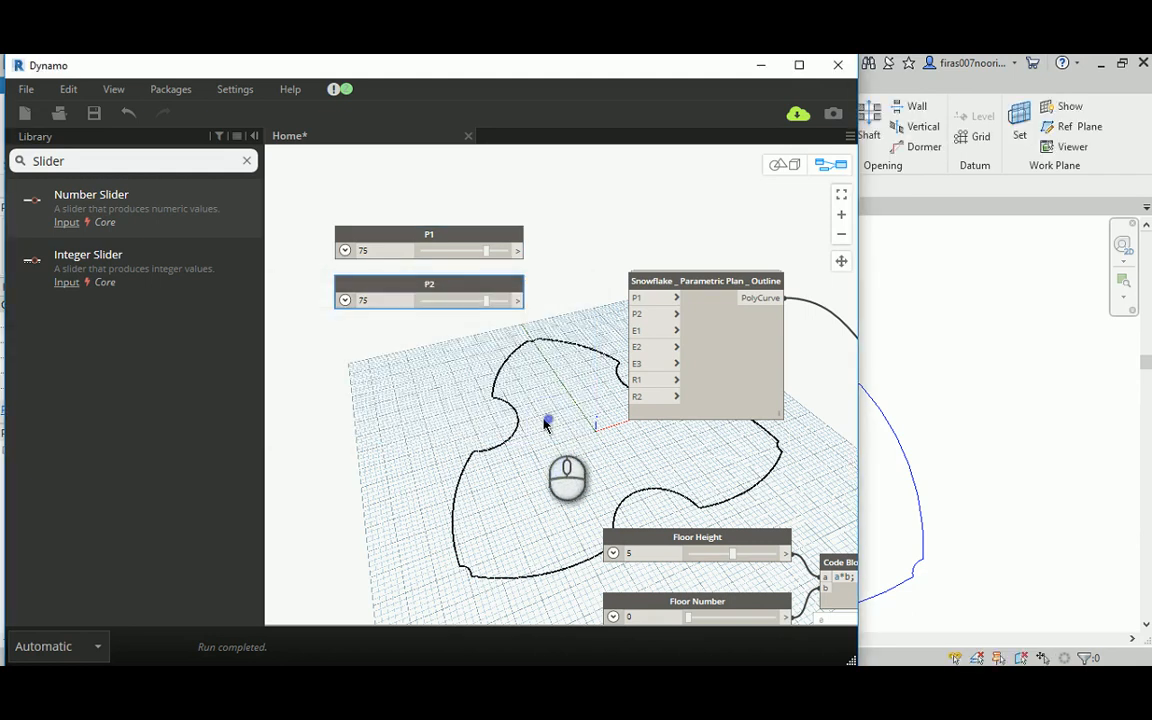
click(375, 304)
text(25)
click(387, 370)
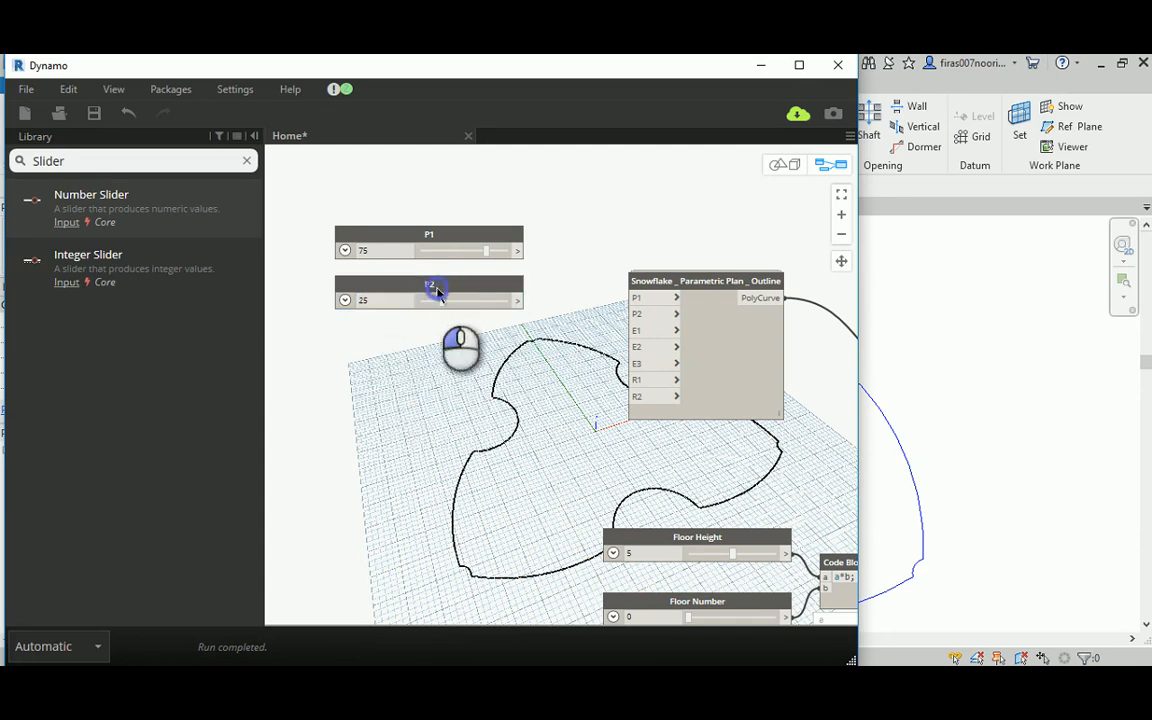
Step: Duplicate the P2 slider below the original, rename the copy E1 and set its value to 70.5
click(437, 289)
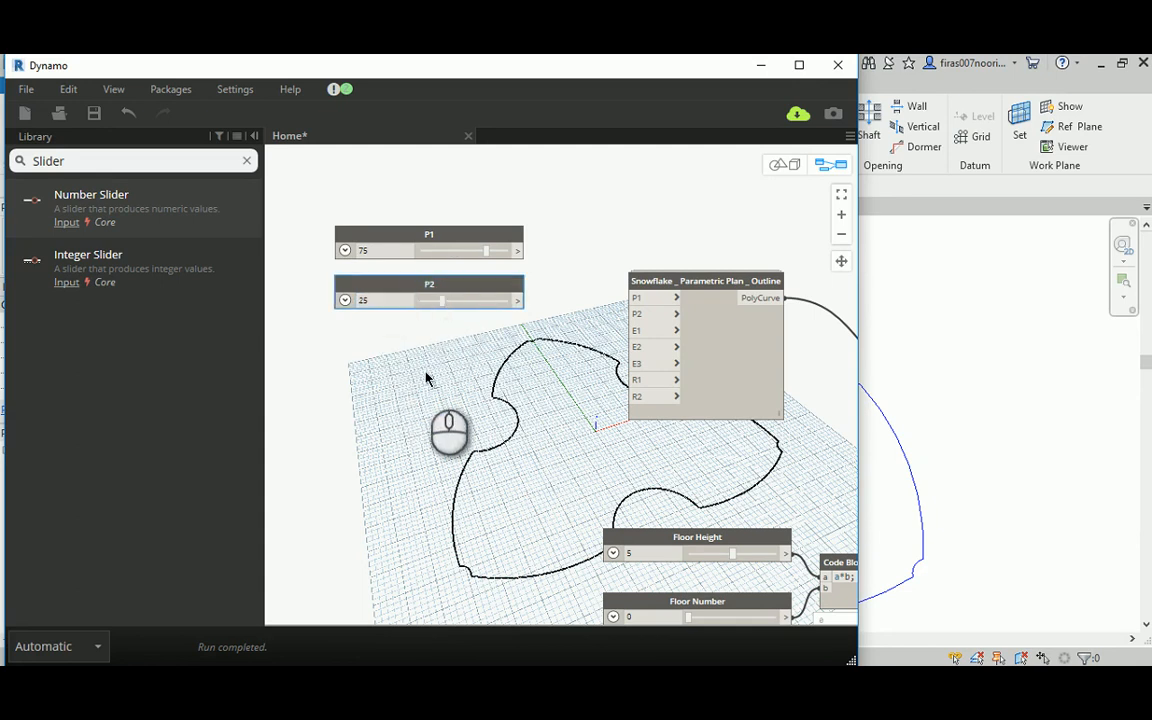
scroll(448, 326, up, 2)
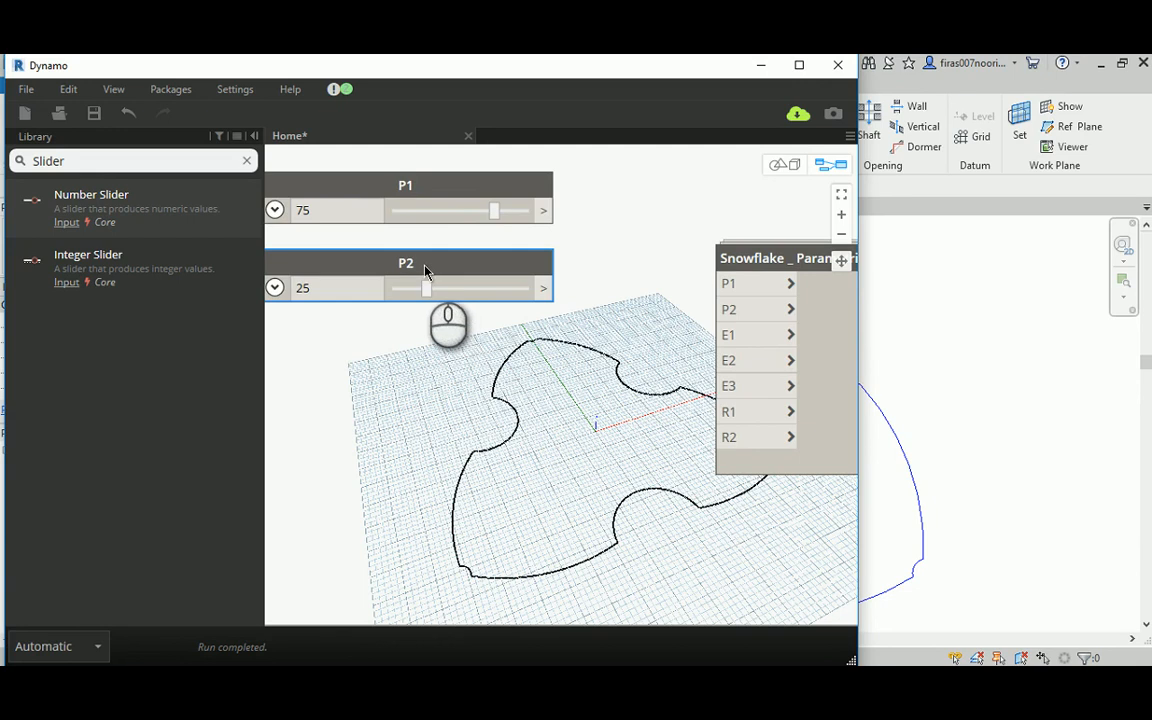
ctrl+drag(424, 265, 476, 435)
middle_drag(396, 430, 528, 460)
double_click(488, 377)
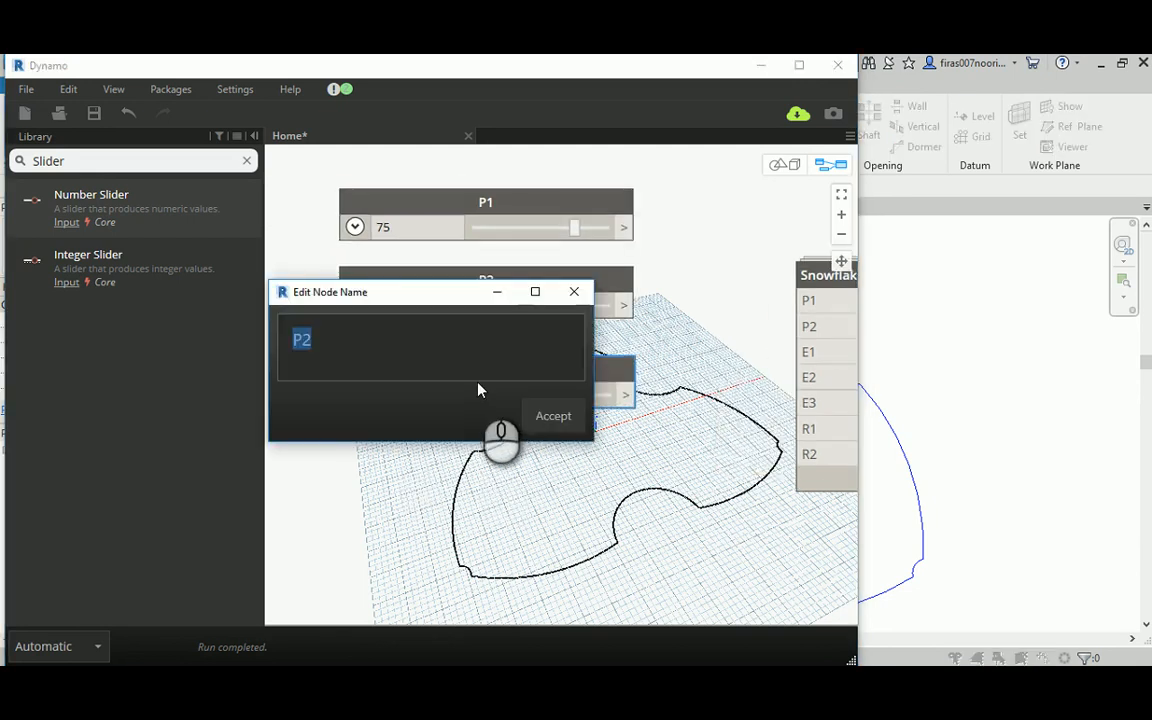
text(E1)
click(551, 413)
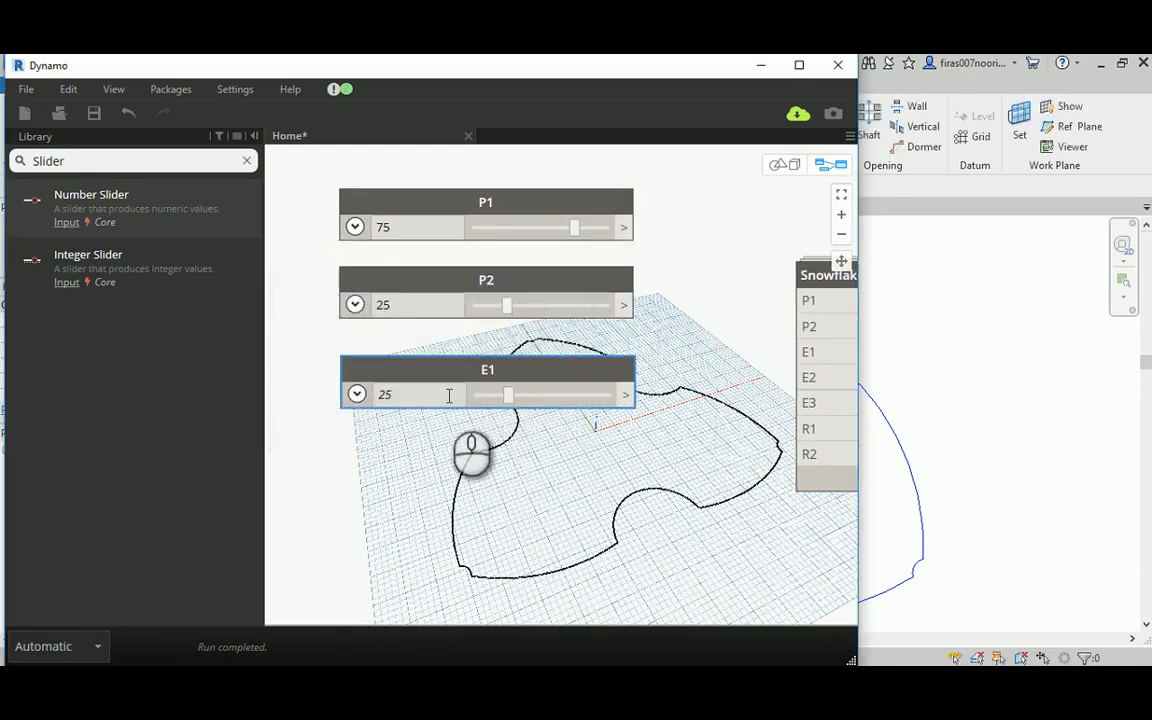
click(407, 396)
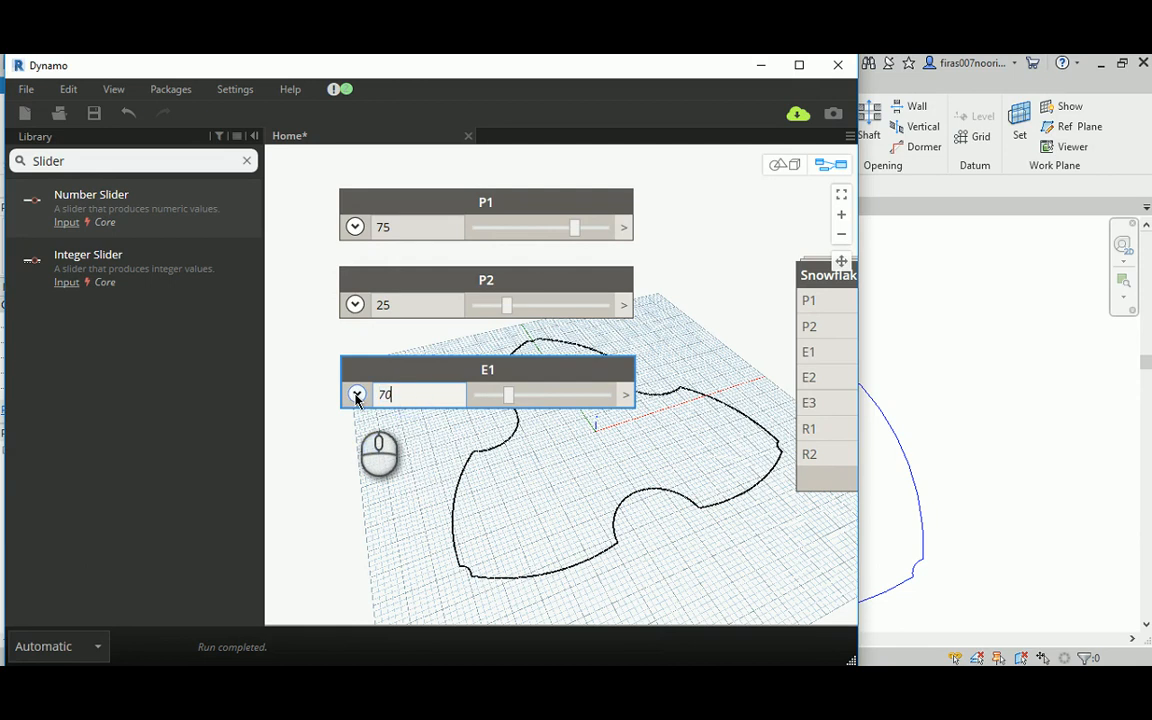
middle_drag(527, 473, 482, 395)
Step: Duplicate the E1 slider below the original, rename the copy E2 and set its value to 21
click(437, 291)
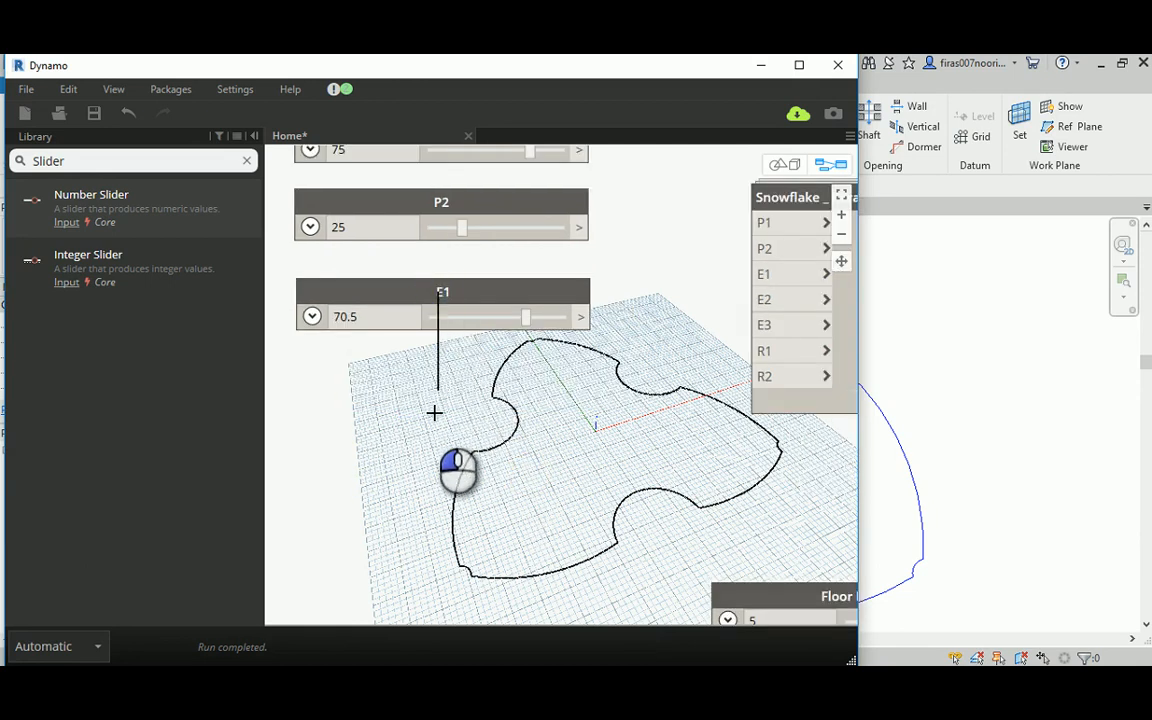
drag(437, 291, 450, 452)
click(438, 387)
double_click(438, 387)
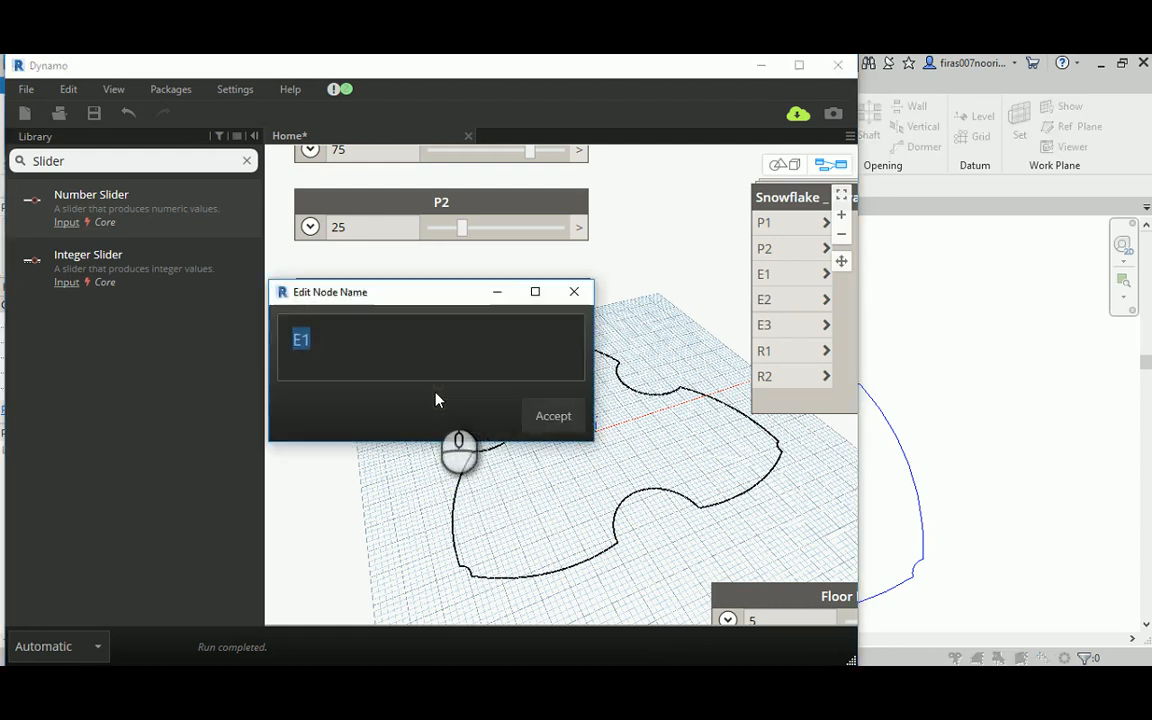
click(343, 339)
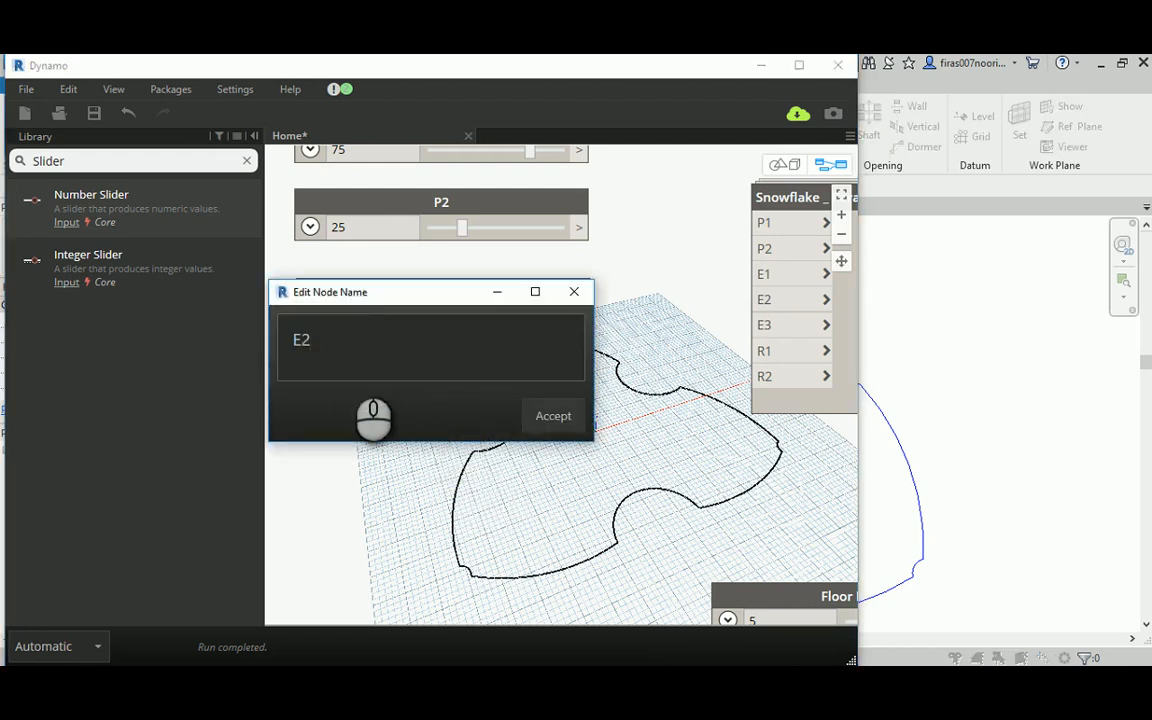
click(553, 416)
double_click(380, 408)
text(21)
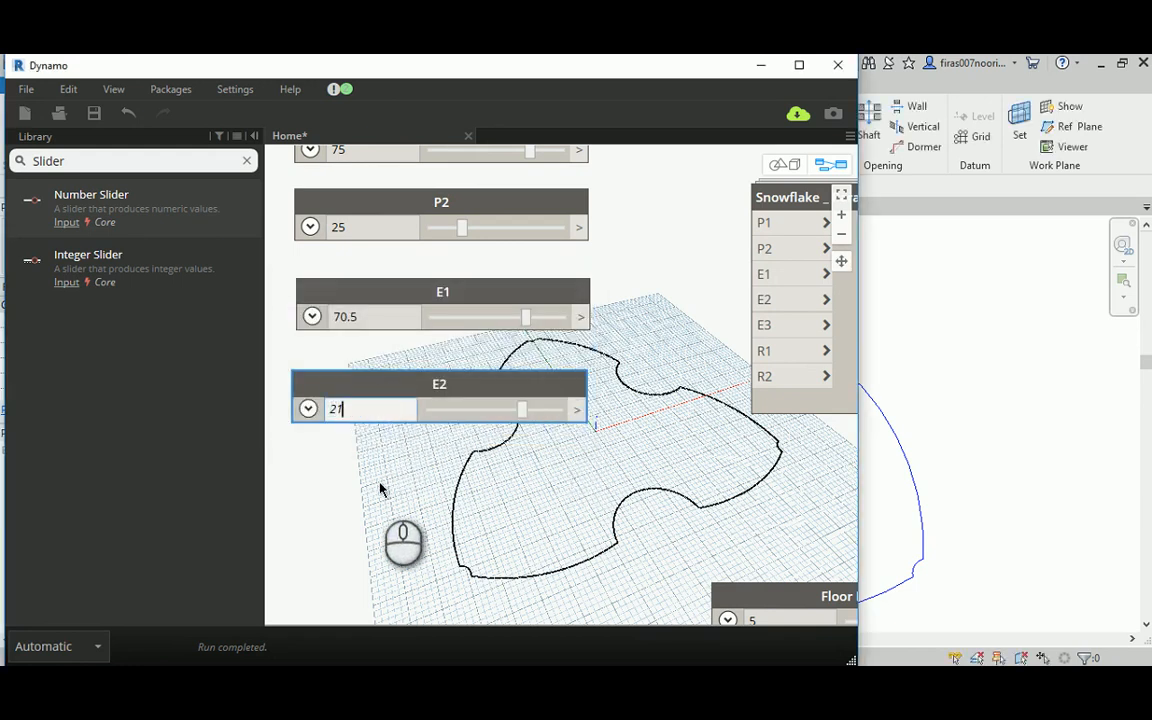
key(Return)
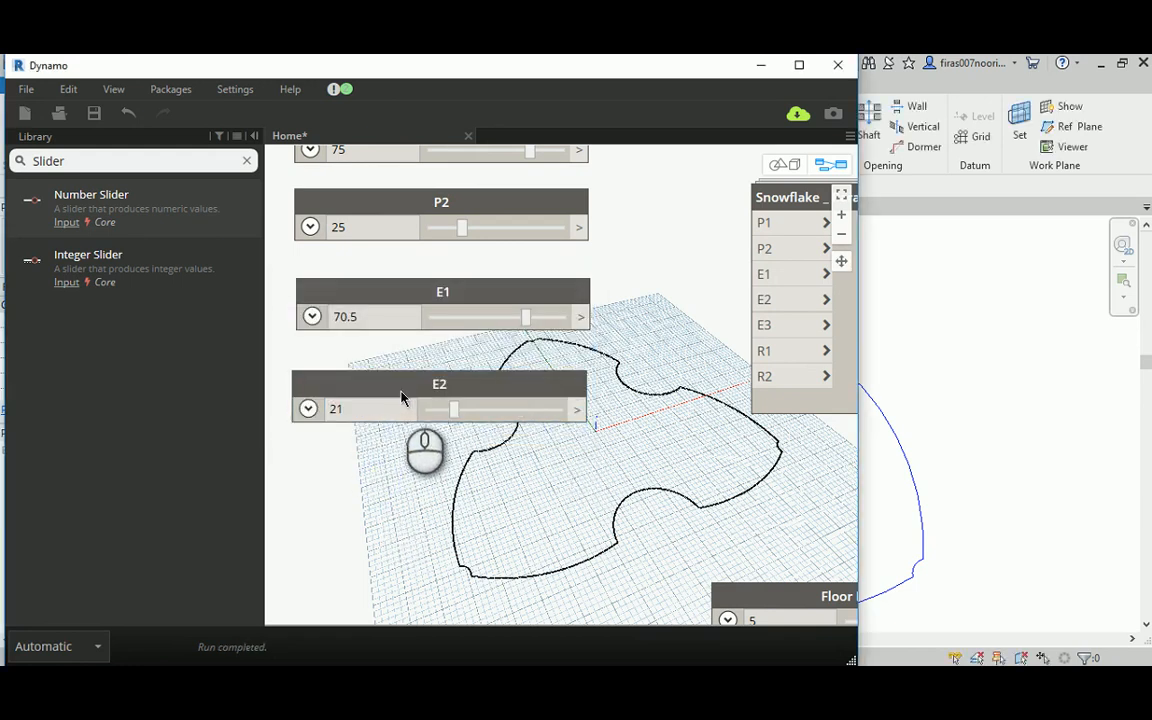
Step: Duplicate the E2 slider below the original, rename the copy E3 and set its value to 44
drag(388, 391, 395, 556)
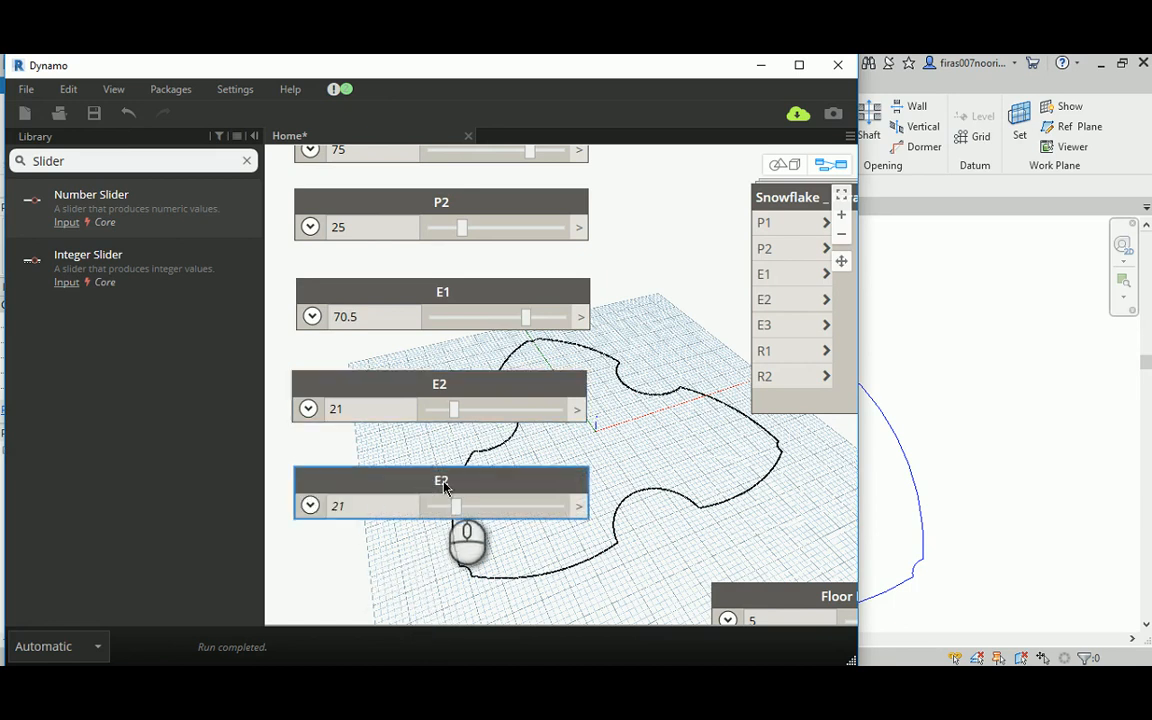
double_click(445, 488)
click(318, 345)
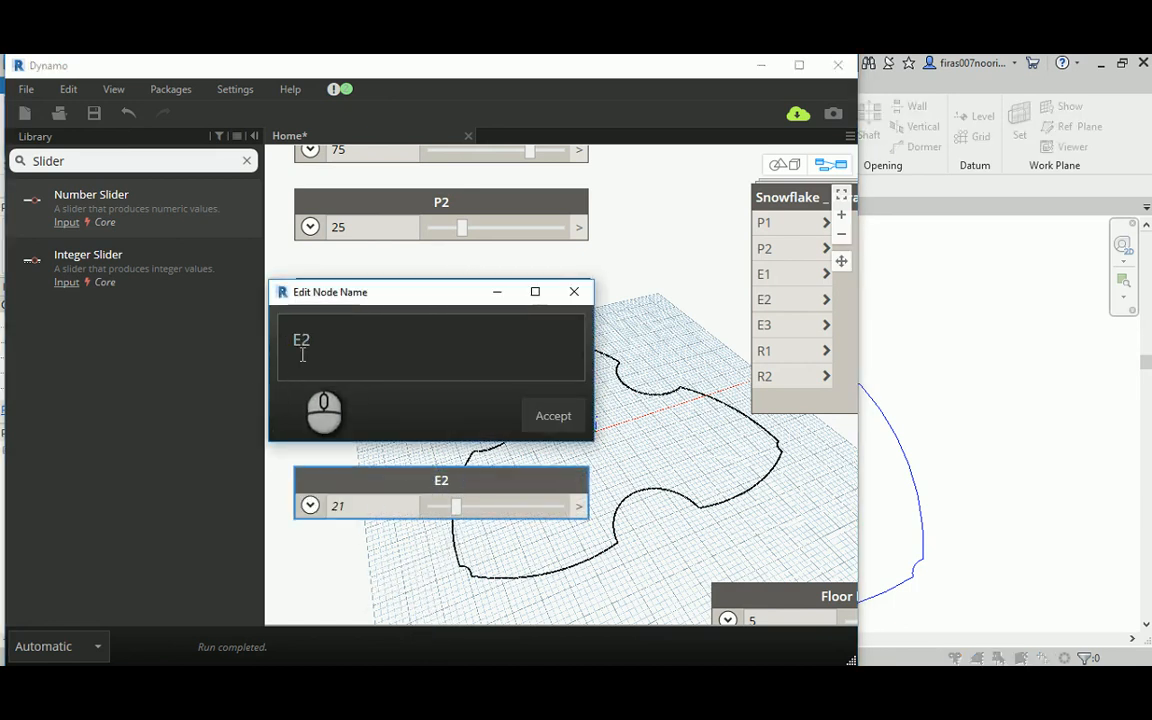
text(3)
click(550, 416)
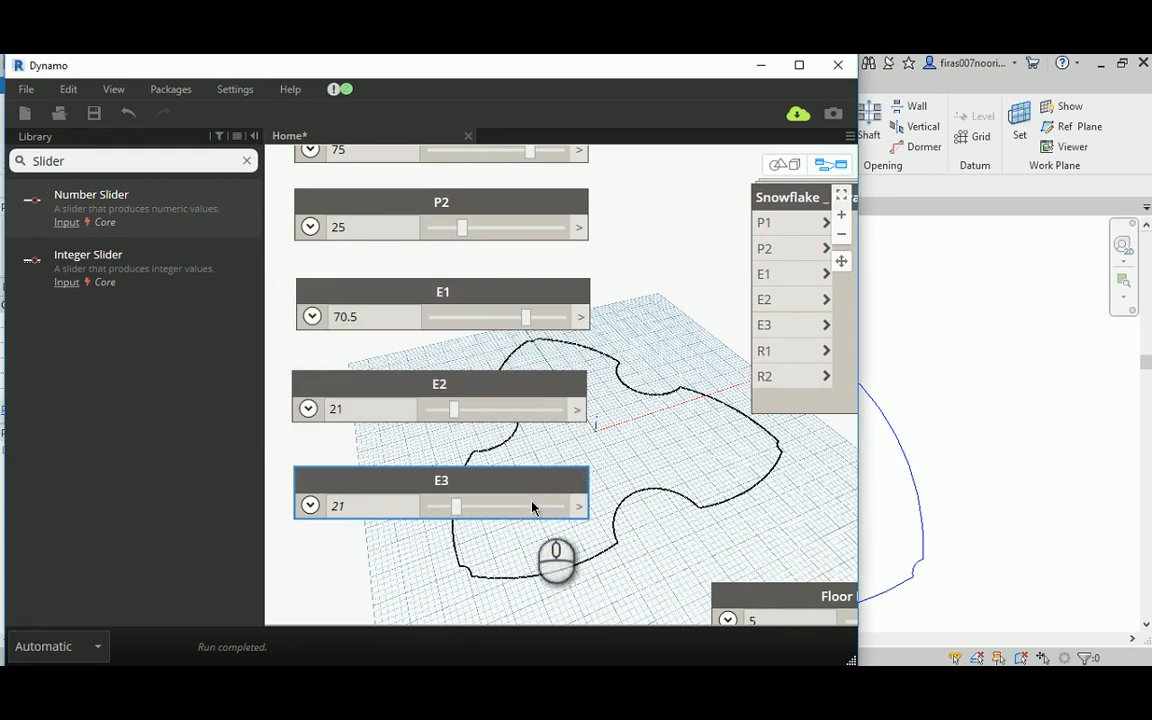
click(374, 508)
text(44)
click(365, 555)
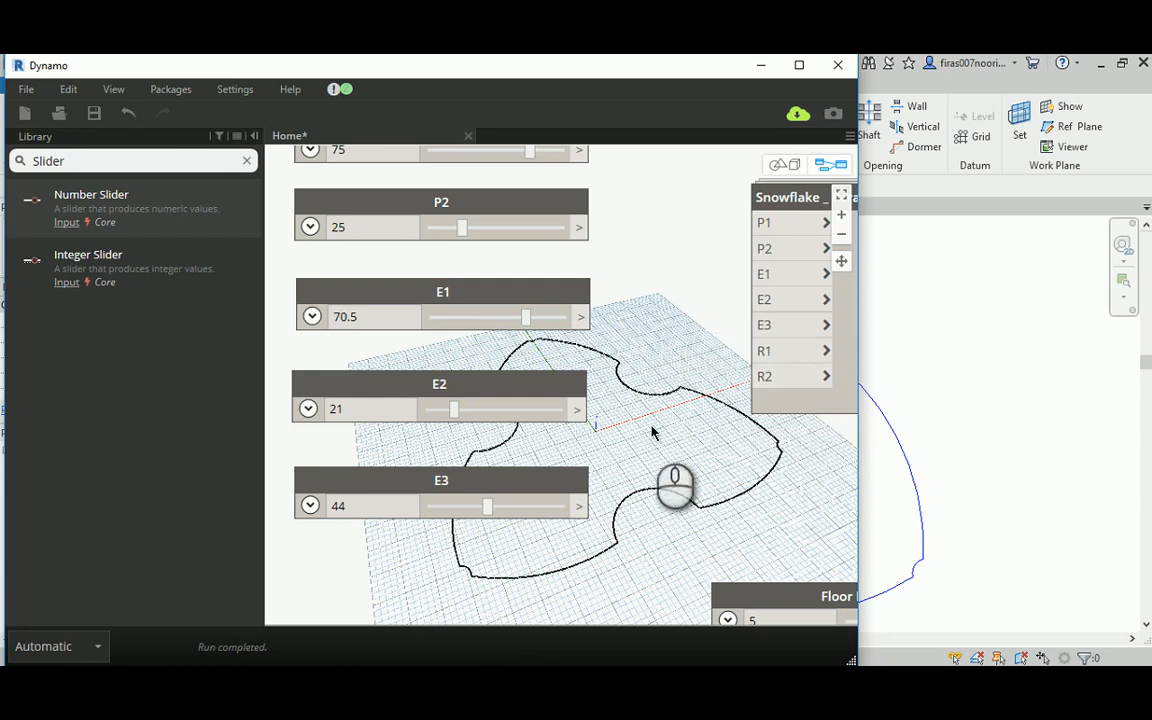
Step: Duplicate the E3 slider below the original, rename the copy R1 and set its value to 3
middle_drag(650, 428, 663, 272)
click(496, 326)
ctrl+drag(476, 326, 457, 508)
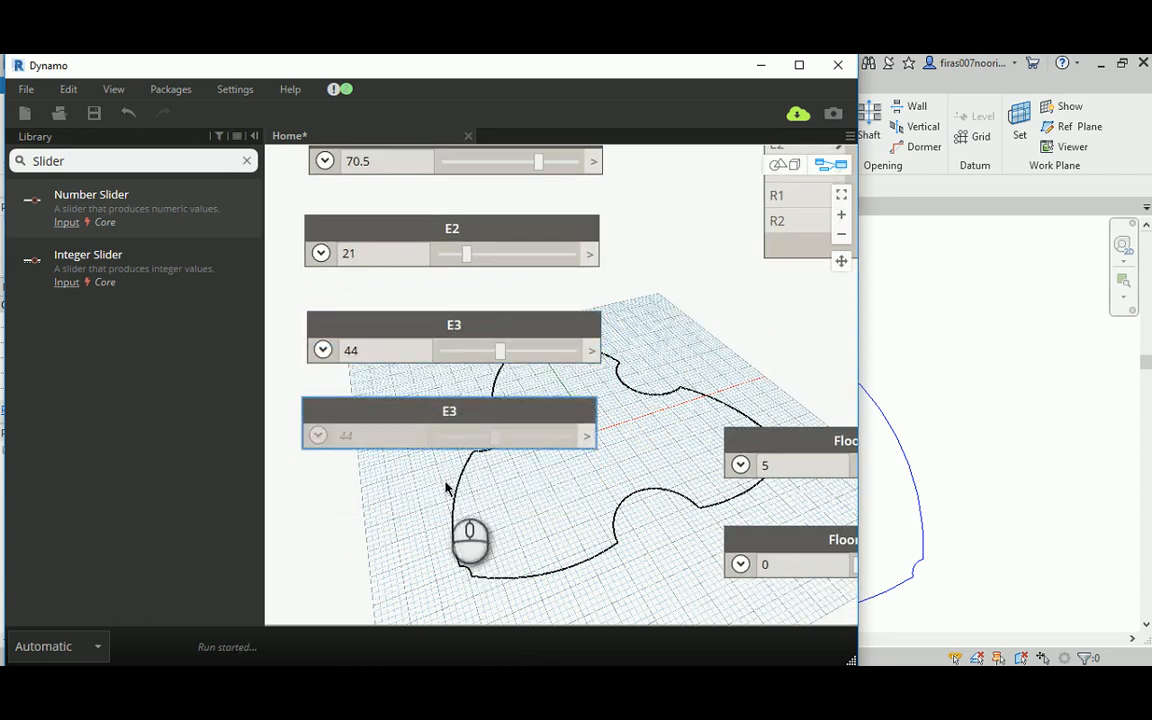
double_click(449, 418)
text(R1)
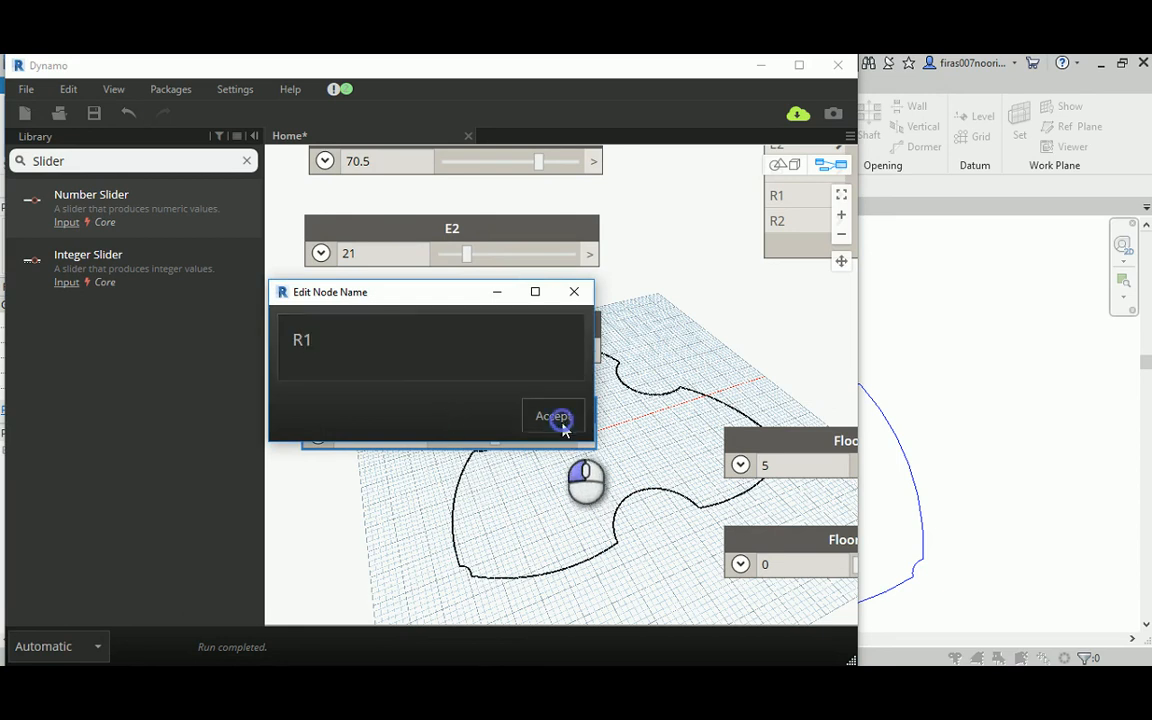
click(561, 420)
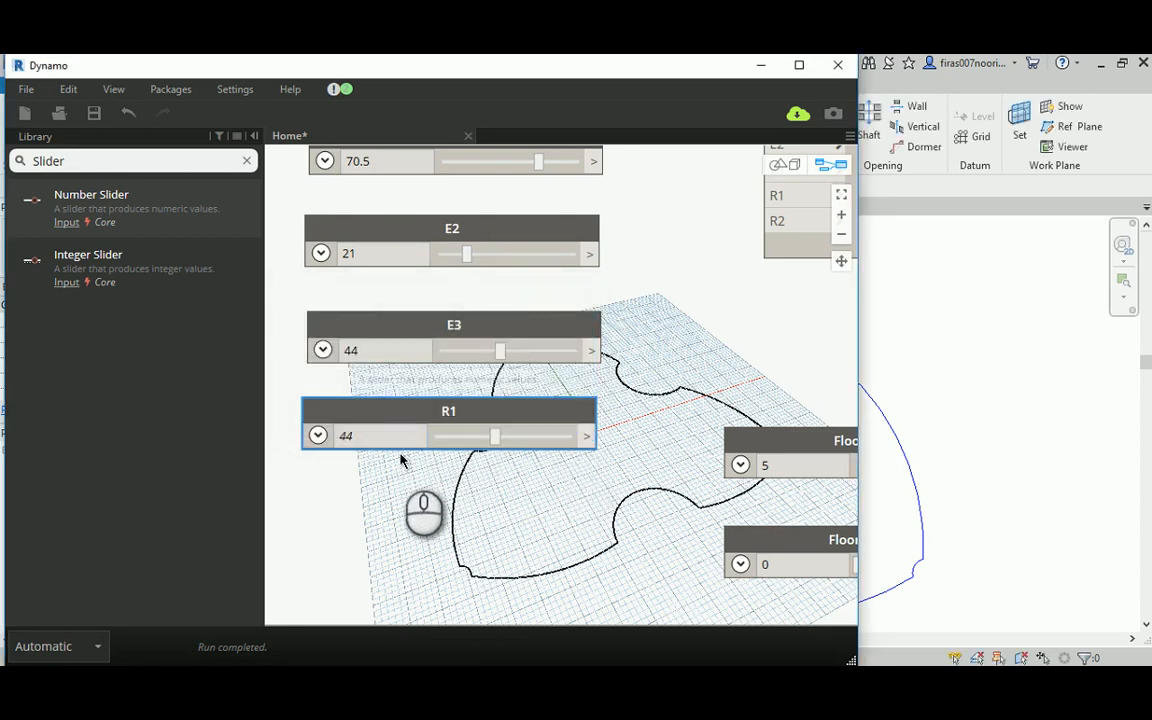
drag(393, 438, 327, 455)
text(3)
click(374, 515)
Step: Duplicate the R1 slider below the original, rename the copy R2 and set its value to 8
click(416, 408)
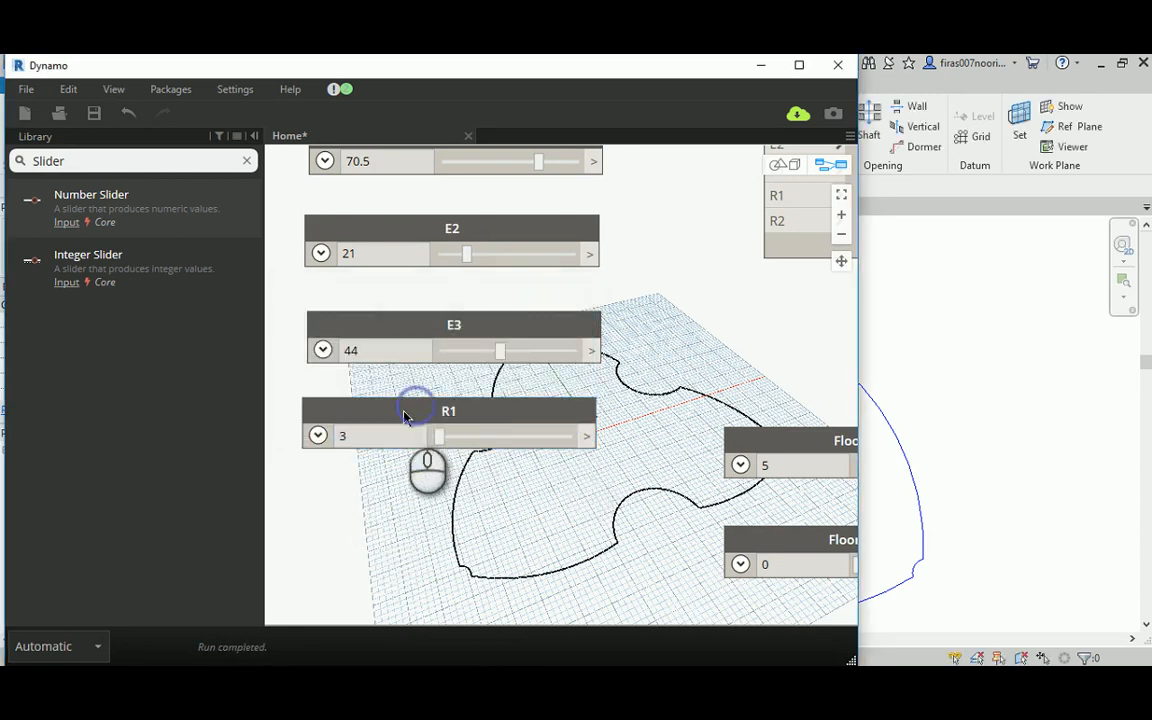
key(ctrl+c)
key(ctrl+v)
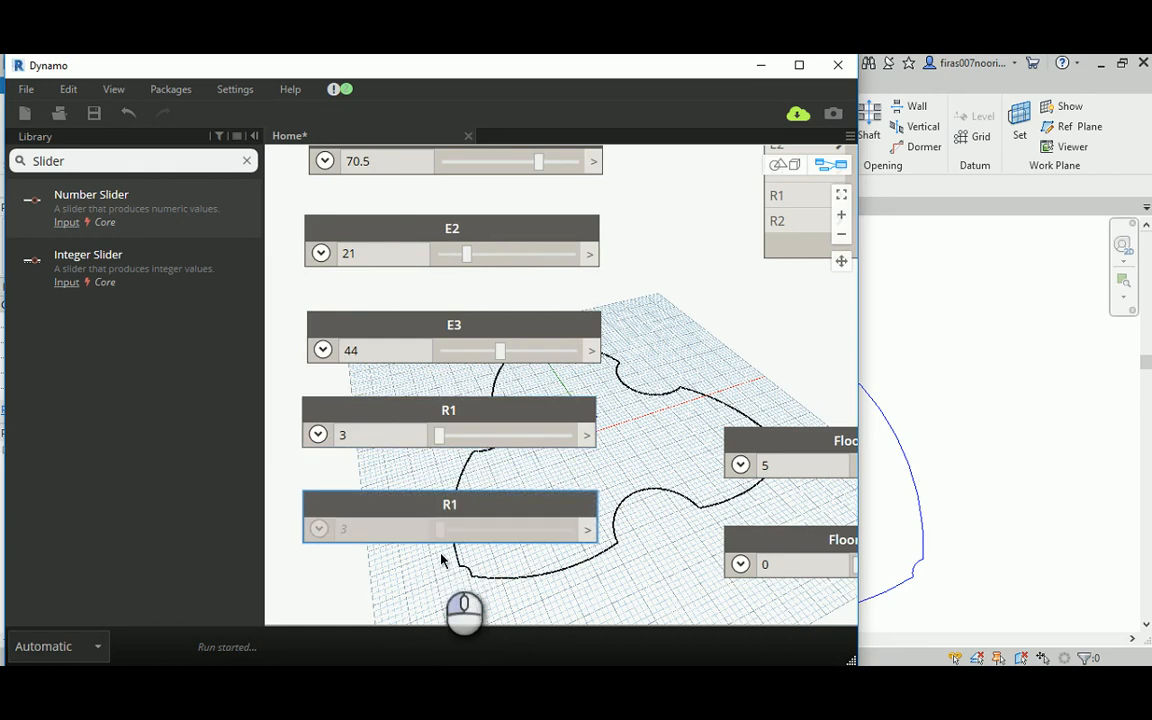
double_click(448, 502)
click(344, 348)
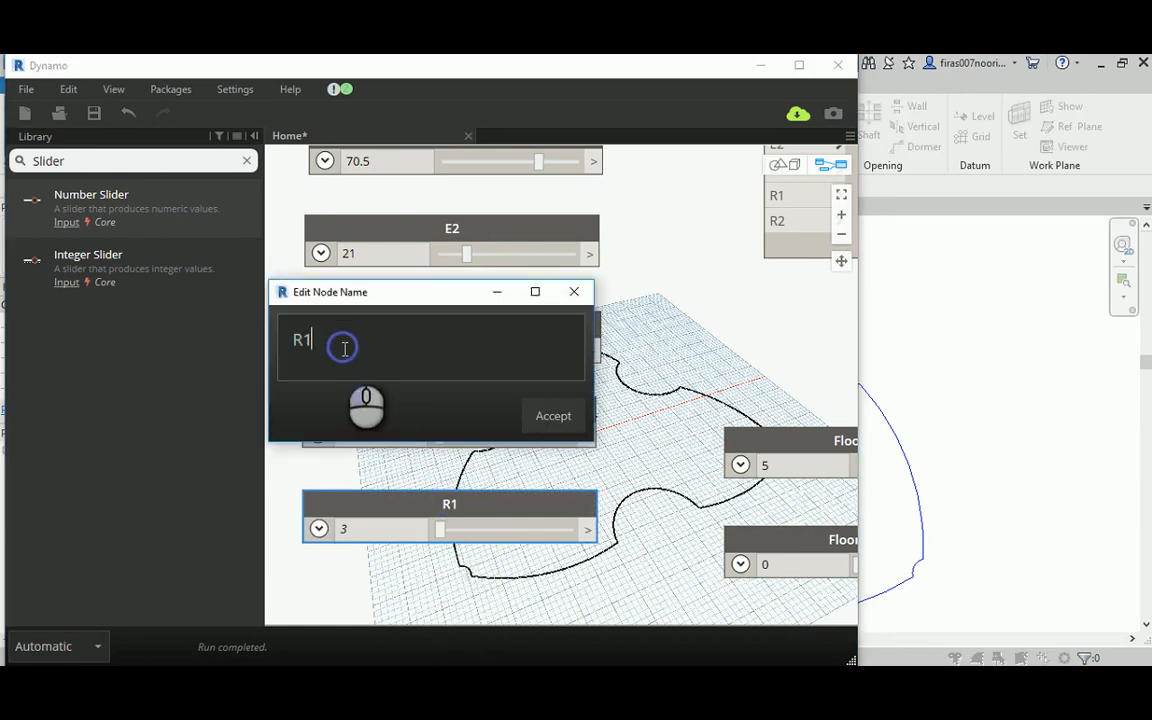
text(2)
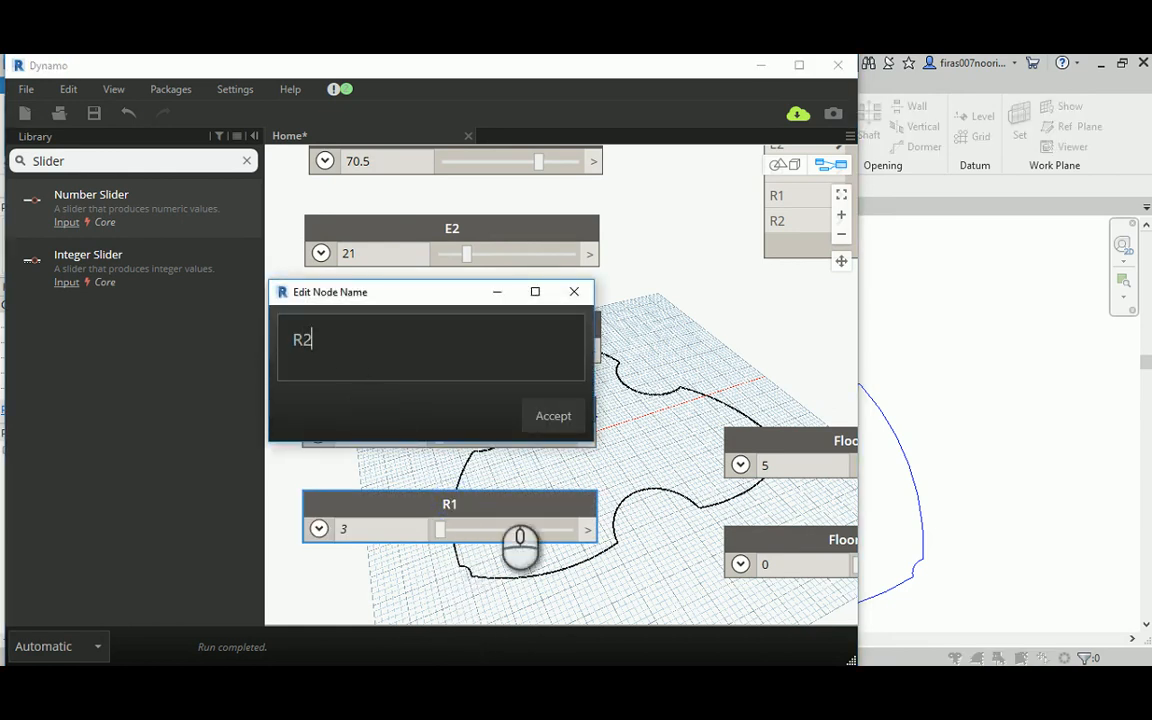
click(549, 415)
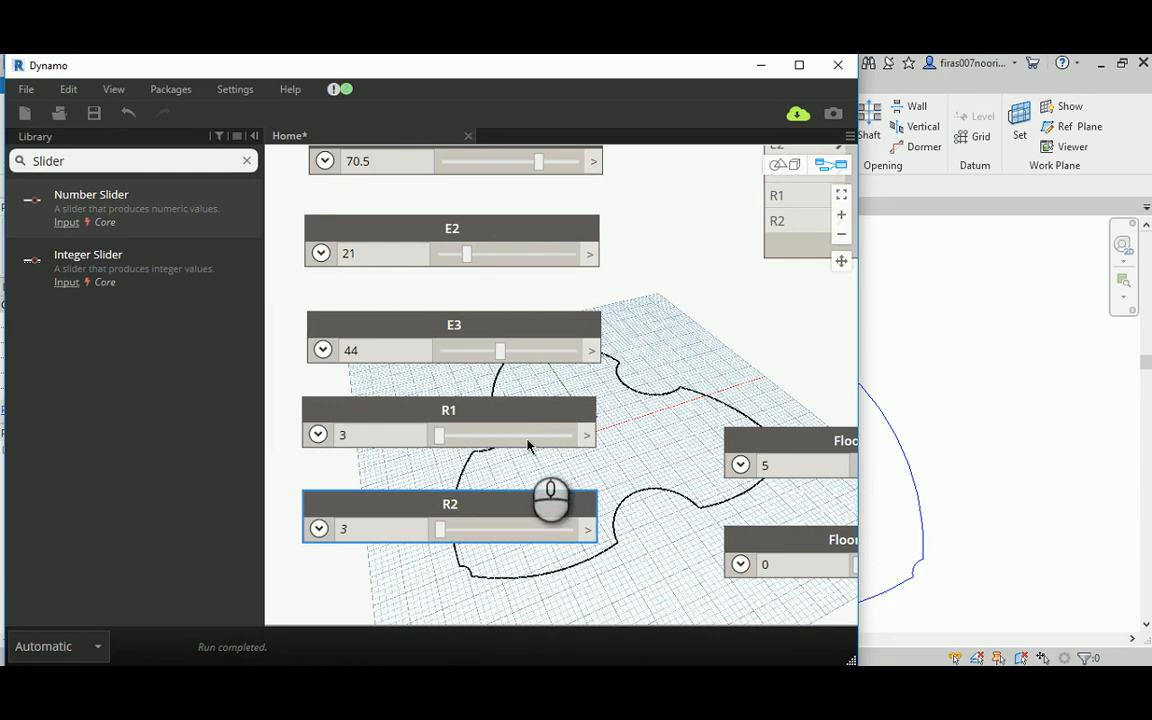
double_click(351, 528)
text(8)
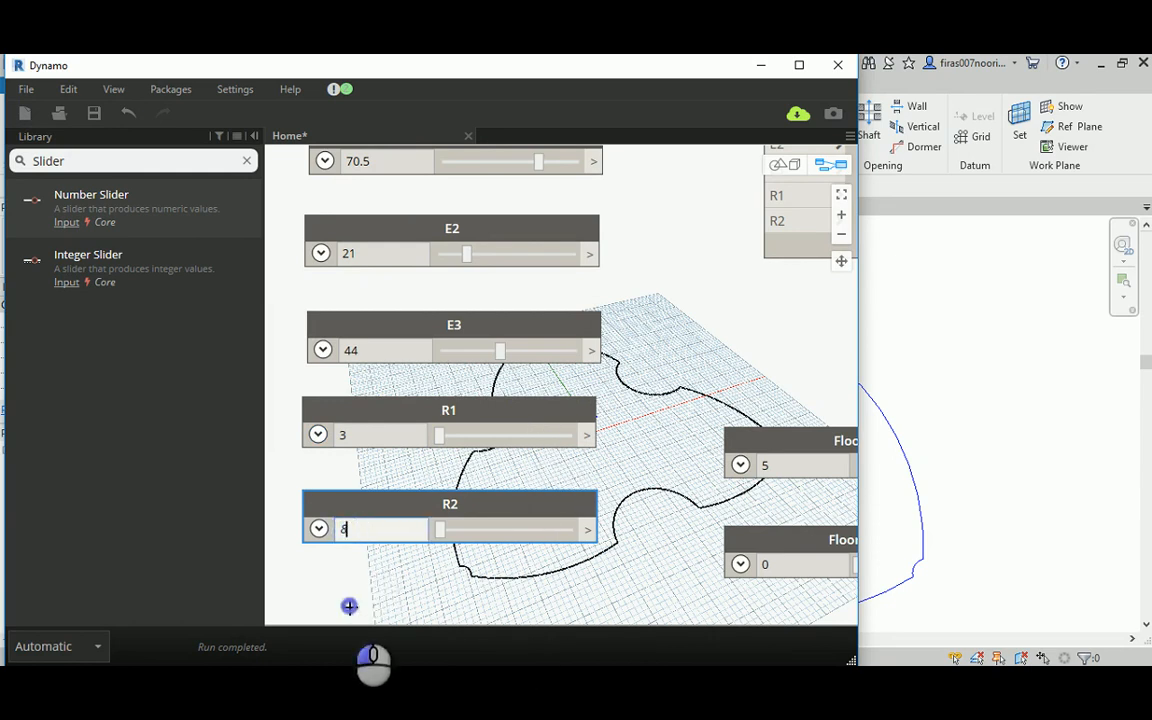
click(447, 371)
Step: Move the seven parameter sliders P1 to R2 together slightly upward on the input side of the Snowflake node
scroll(460, 360, down, 5)
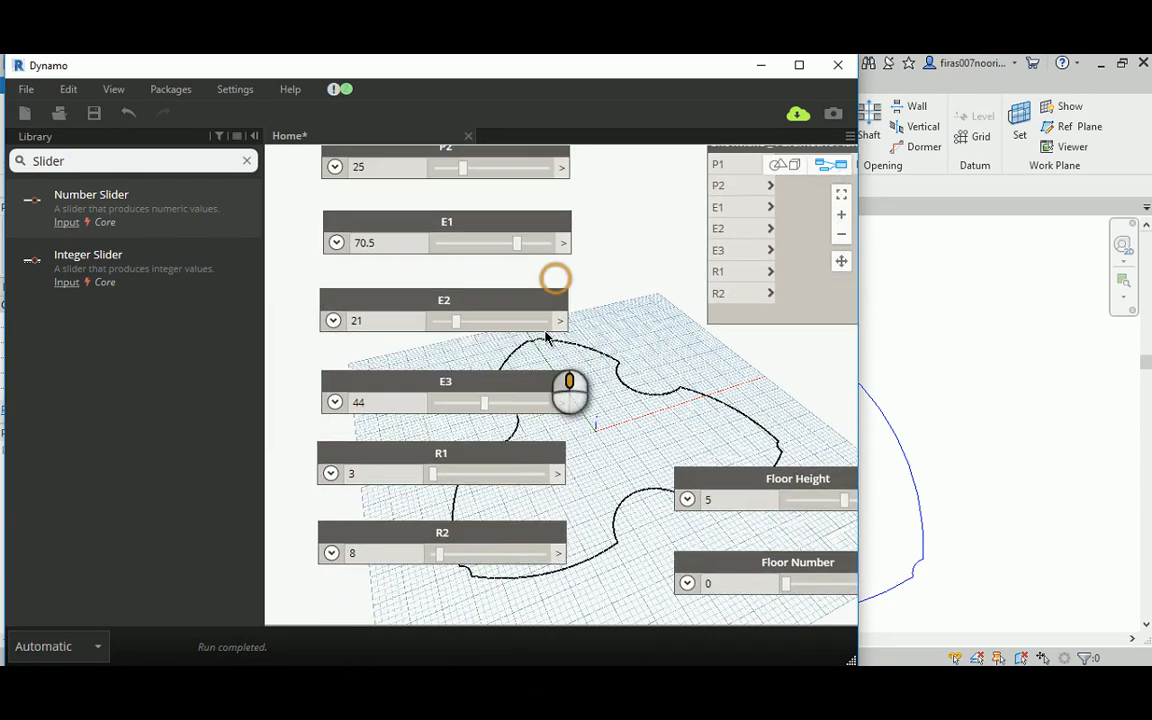
drag(360, 172, 580, 548)
drag(484, 211, 480, 176)
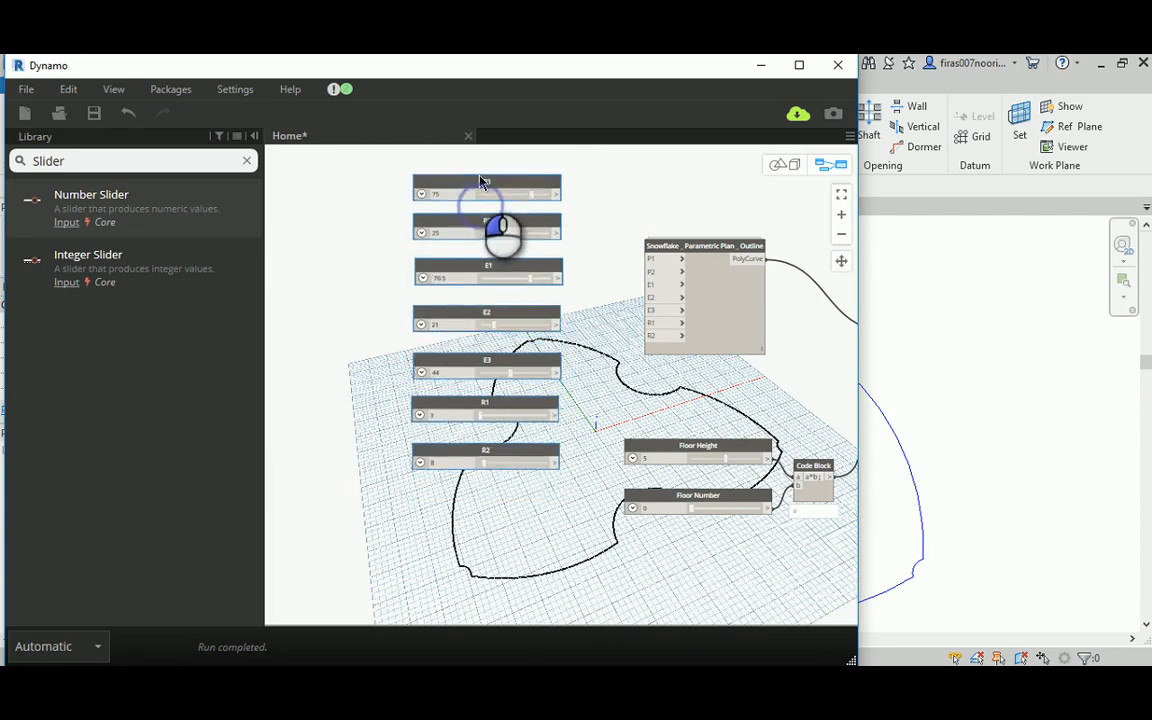
click(604, 215)
Step: Connect the P1 slider to the Snowflake node's P1 input and inspect the outline in the 3D preview
scroll(490, 218, up, 1)
middle_drag(490, 218, 434, 220)
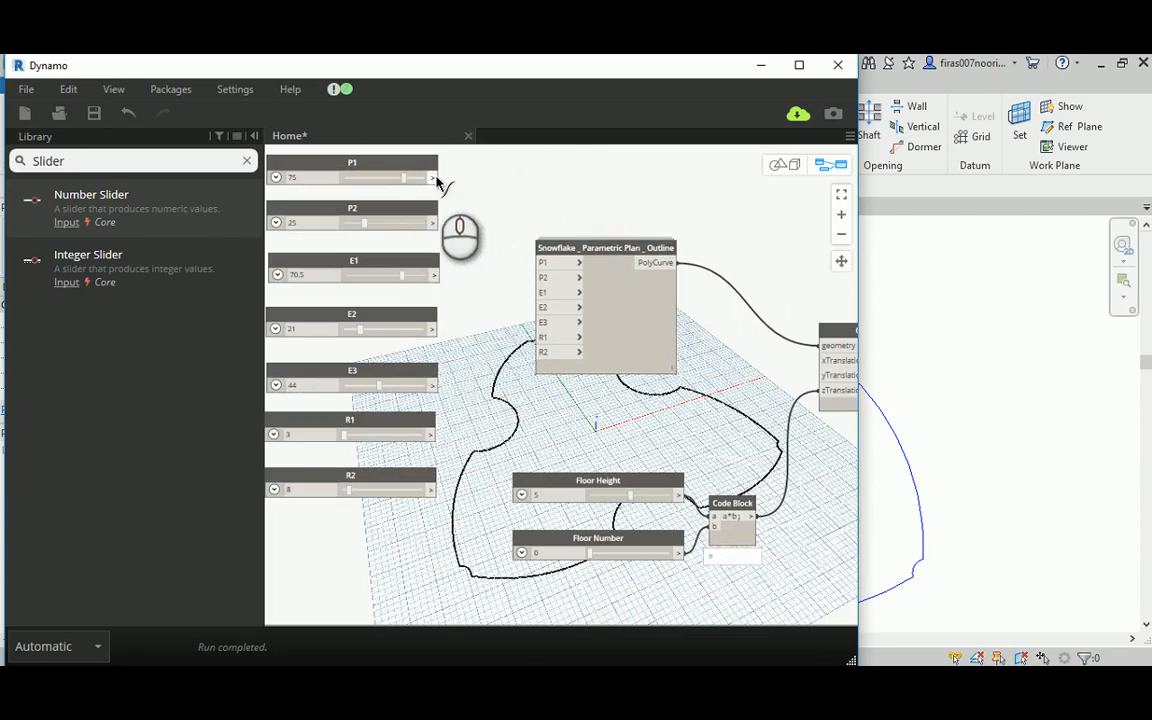
drag(437, 180, 542, 262)
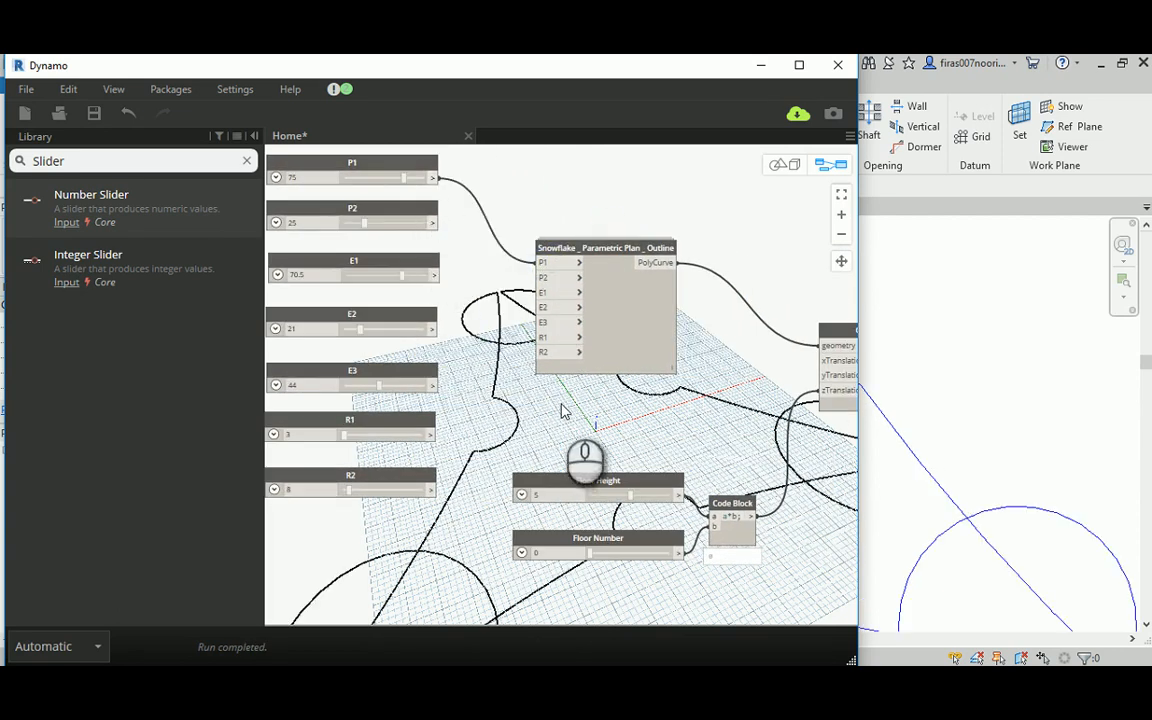
click(779, 164)
scroll(541, 418, down, 2)
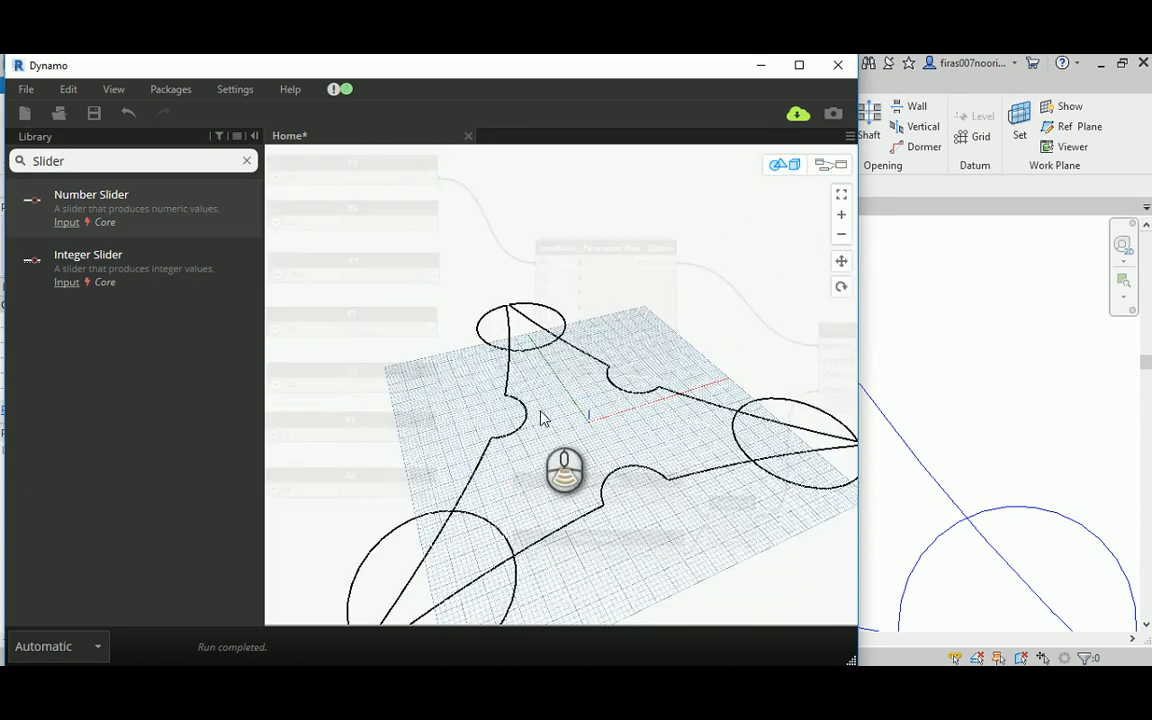
scroll(541, 418, down, 2)
click(830, 164)
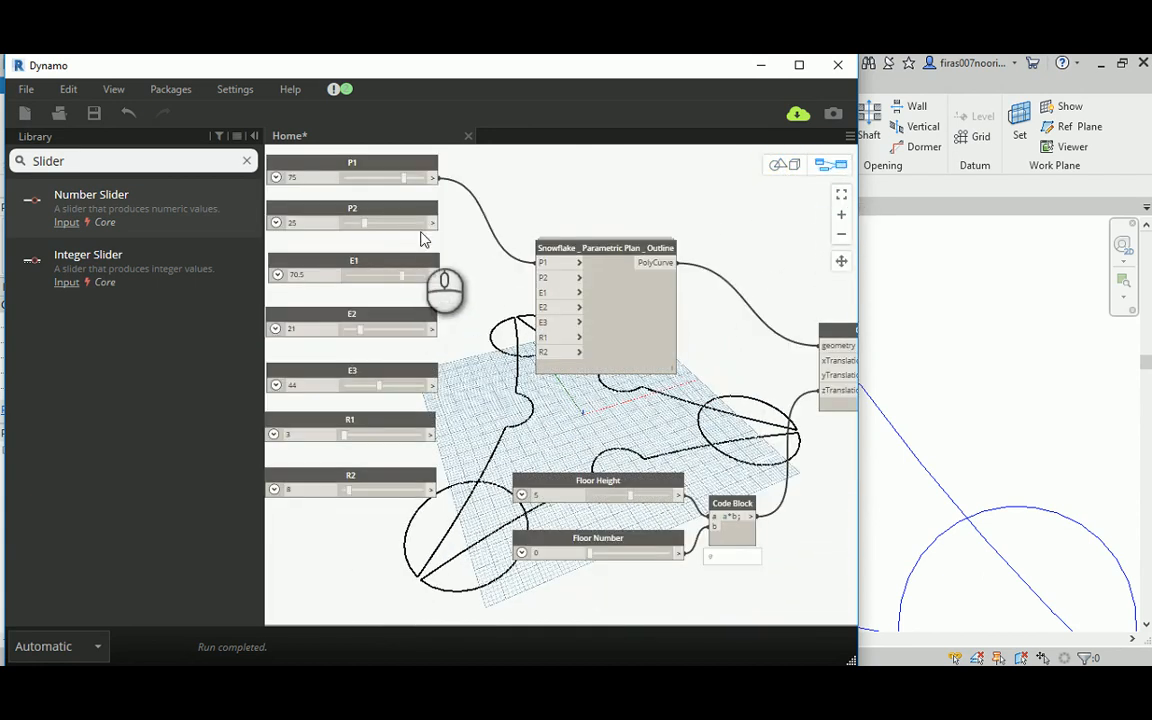
Step: Connect the P2, E1, E2, E3, R1 and R2 sliders to the matching inputs of the Snowflake node
drag(437, 222, 542, 277)
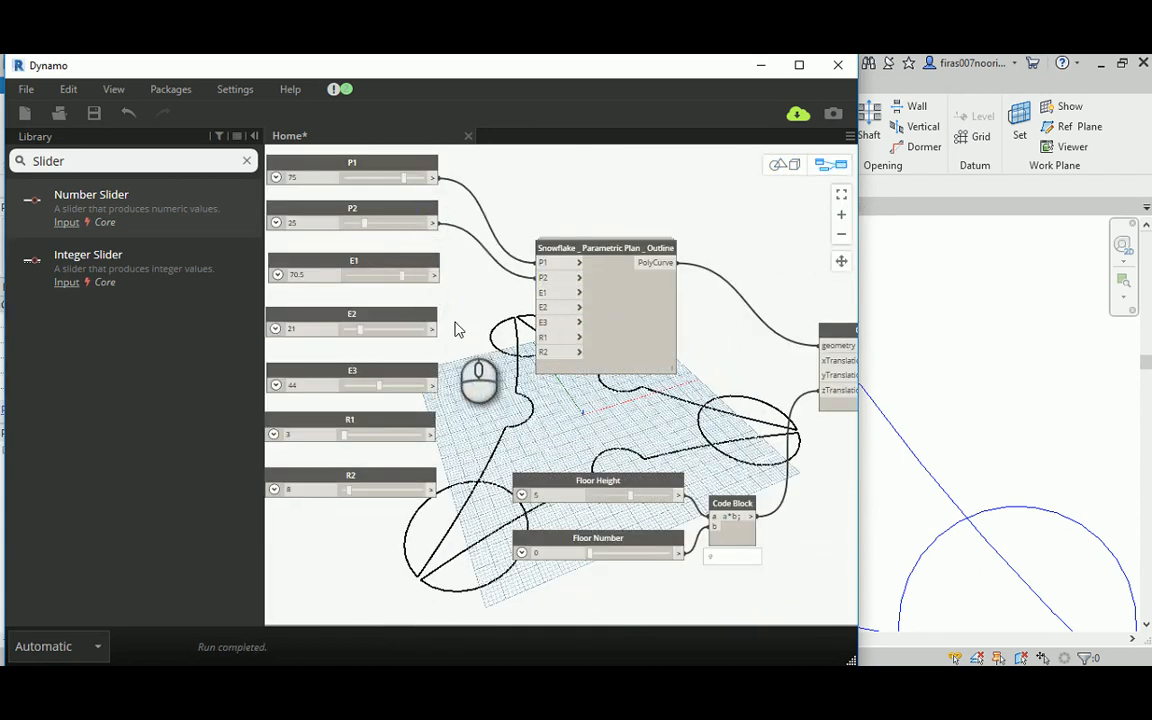
middle_drag(467, 325, 498, 311)
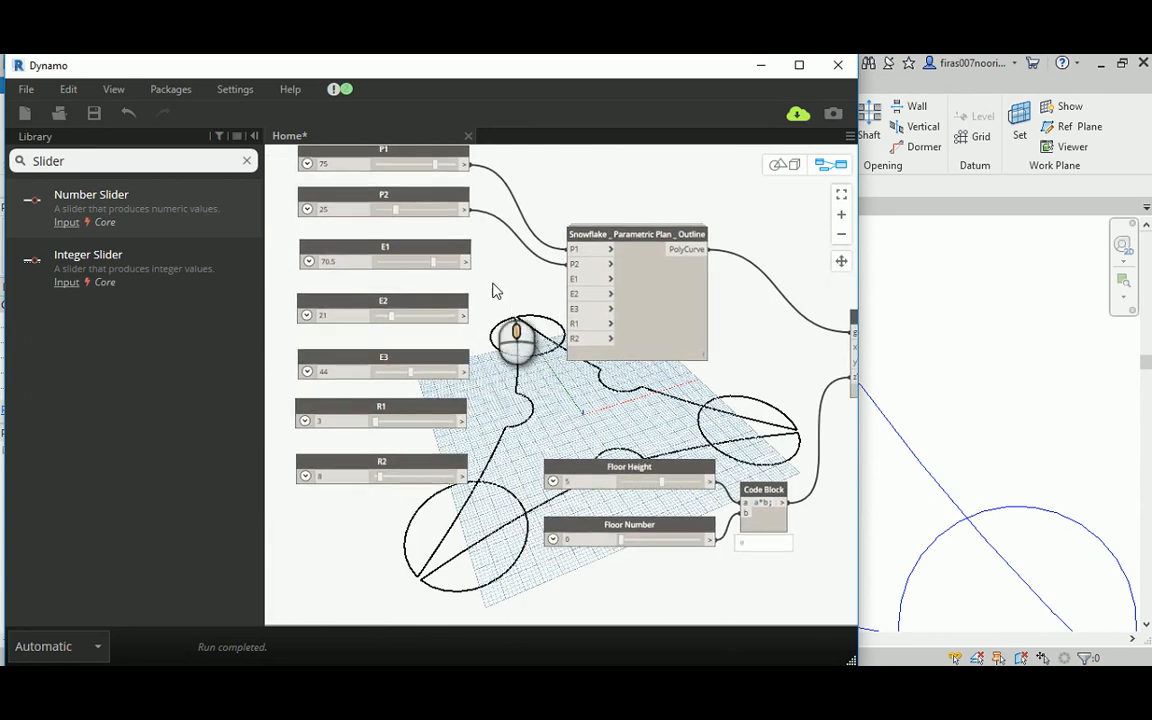
drag(466, 262, 575, 279)
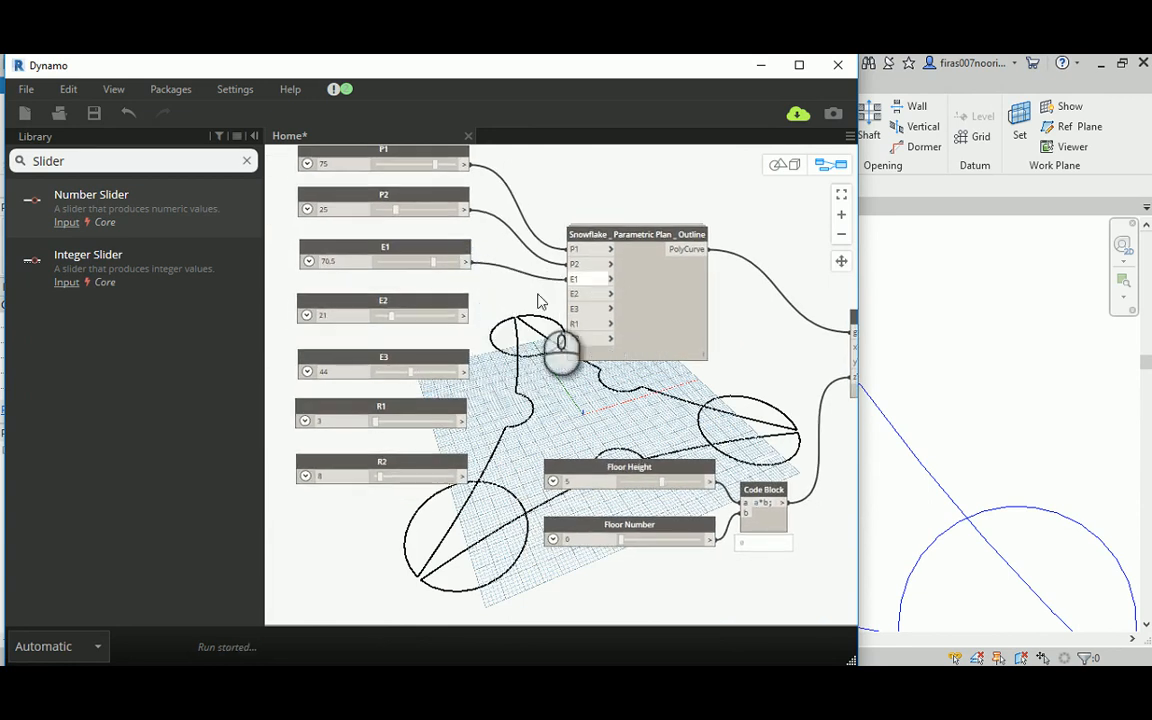
drag(466, 317, 583, 294)
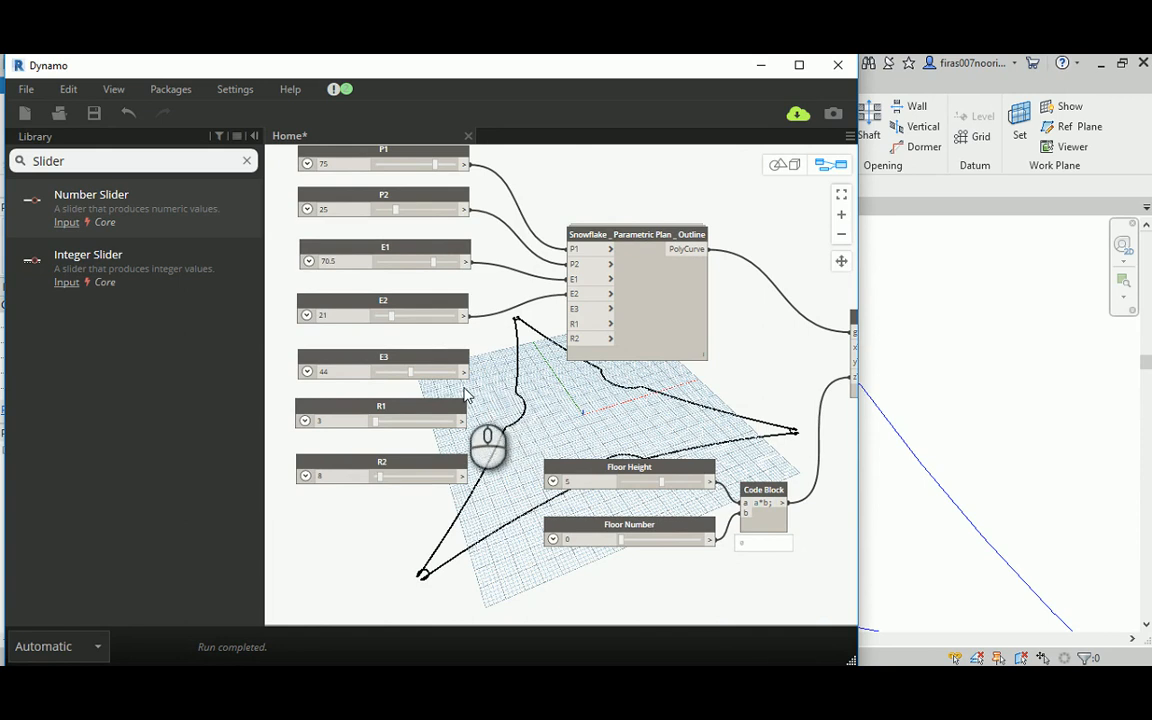
drag(465, 372, 574, 308)
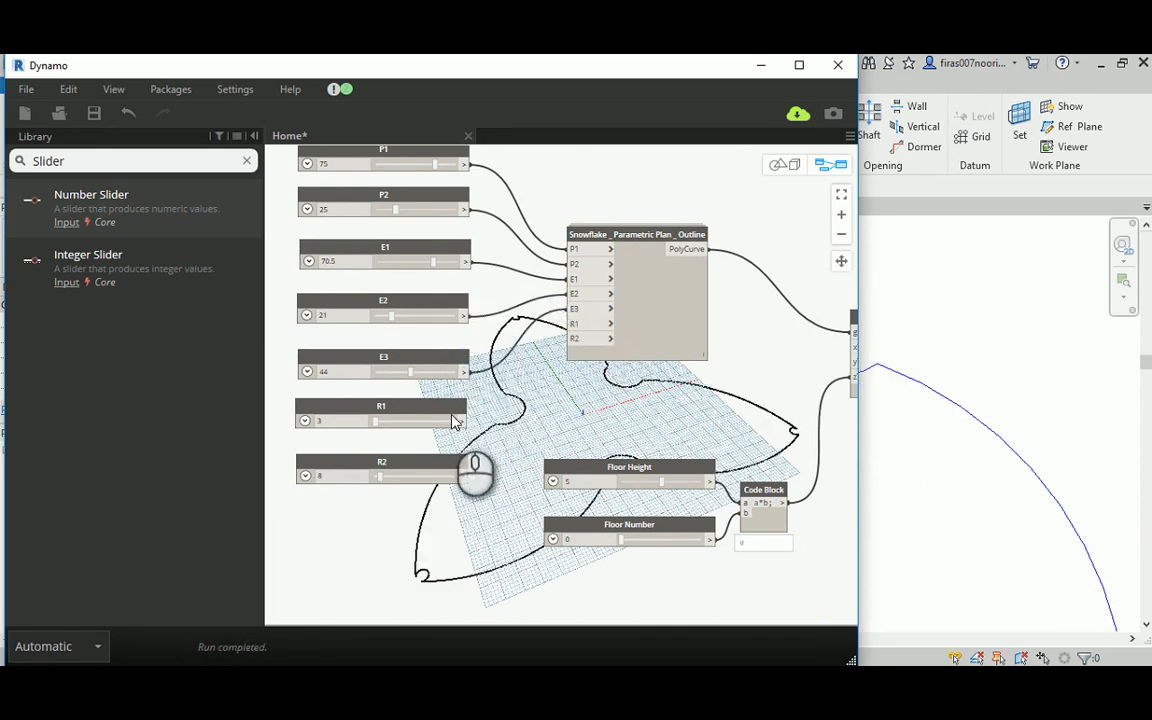
drag(461, 420, 572, 325)
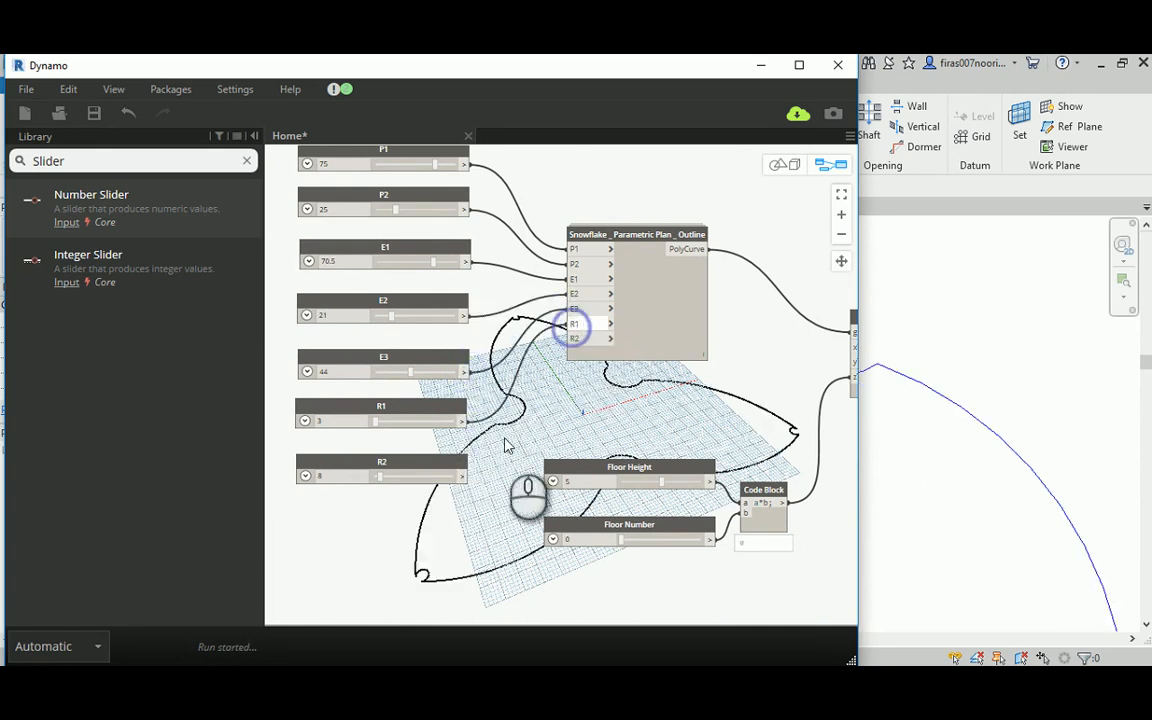
drag(463, 481, 575, 337)
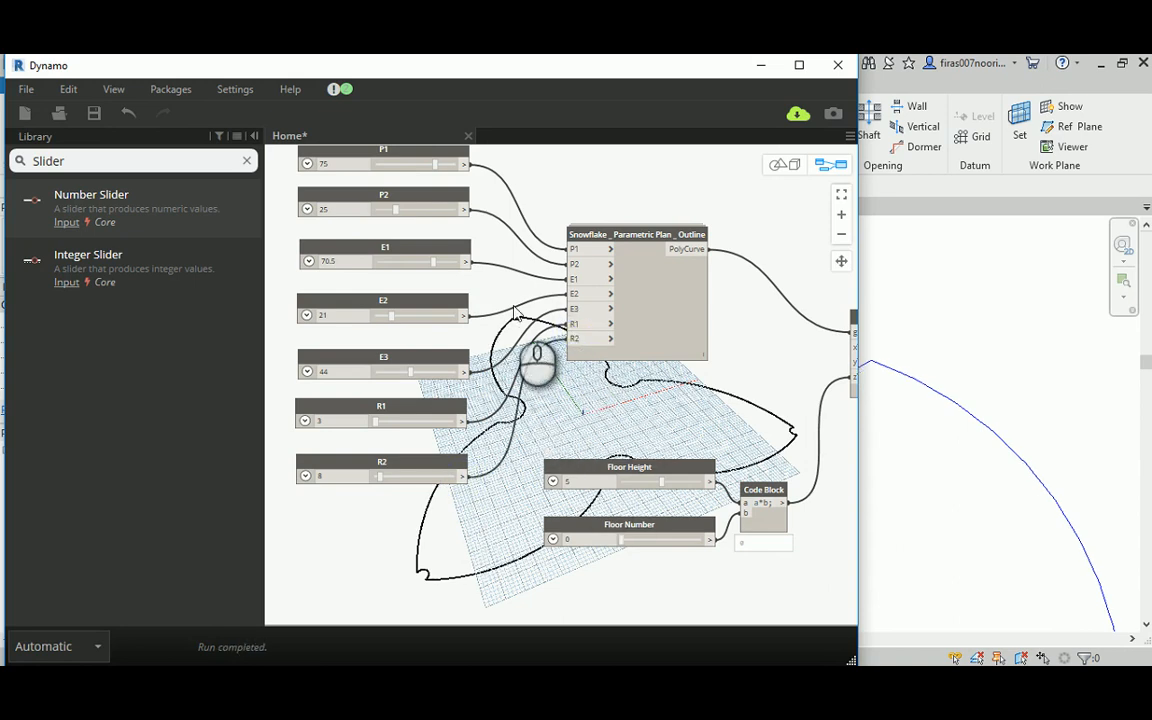
Step: Group all the nodes of the graph and title the group "Profile Maker at Height"
scroll(566, 378, down, 4)
middle_drag(664, 402, 633, 390)
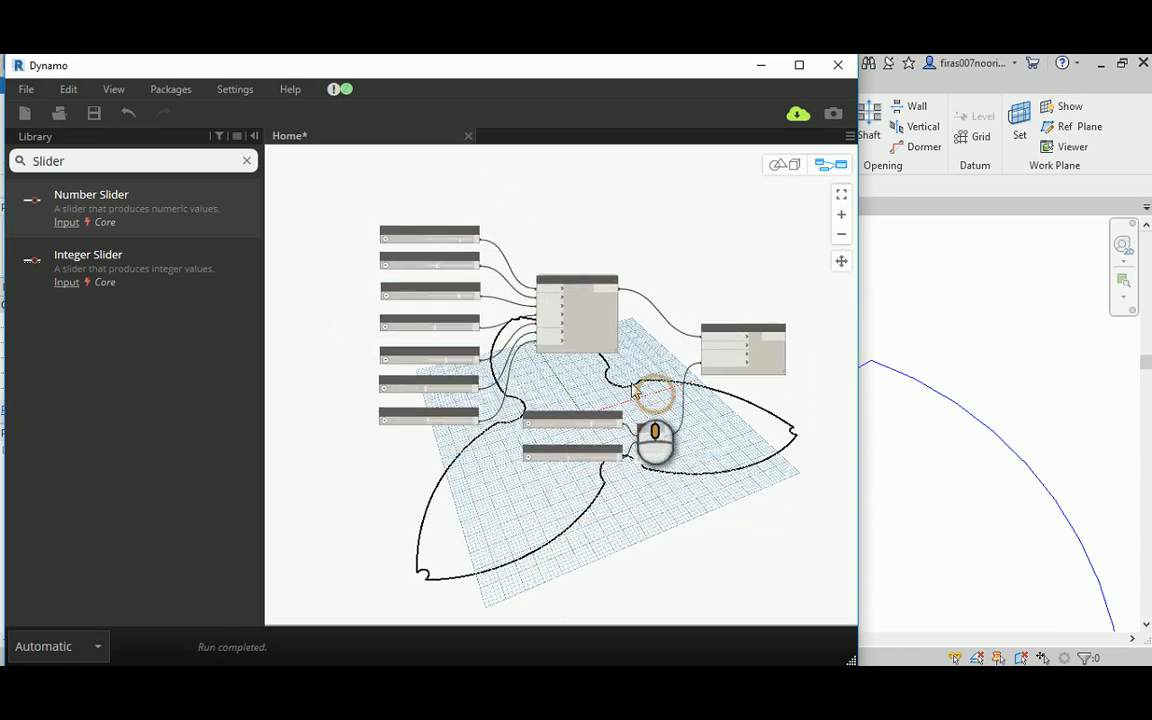
scroll(625, 371, up, 3)
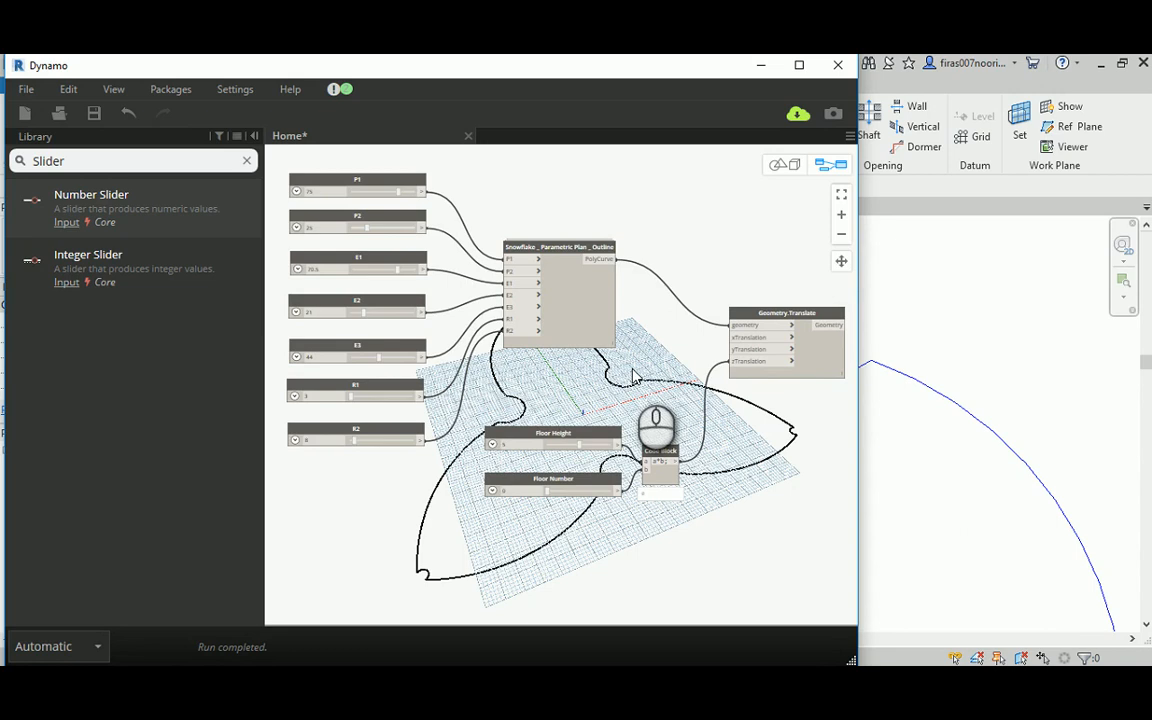
middle_drag(650, 382, 612, 322)
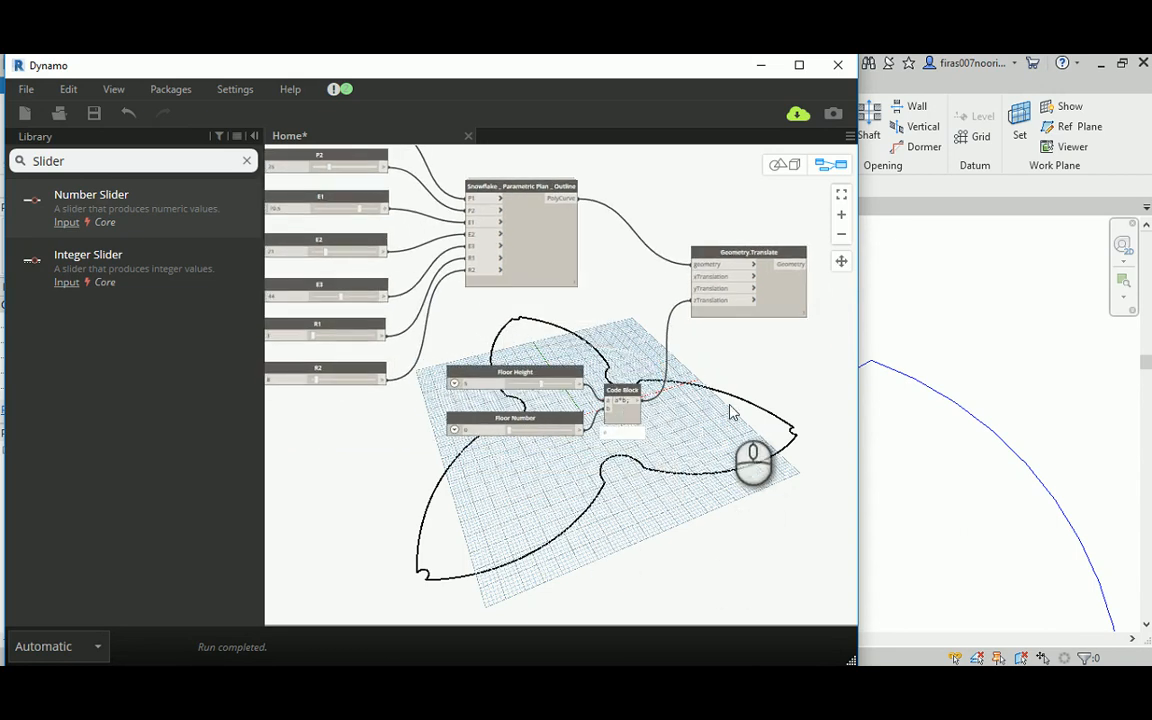
middle_drag(703, 440, 691, 513)
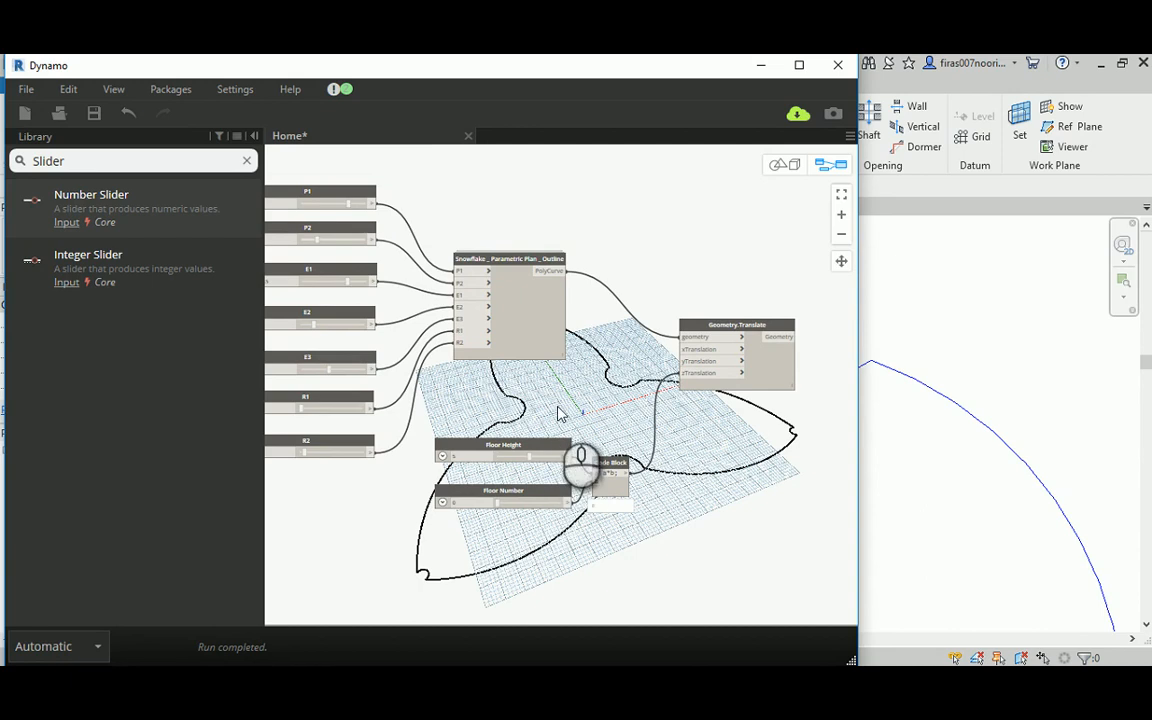
scroll(569, 438, down, 2)
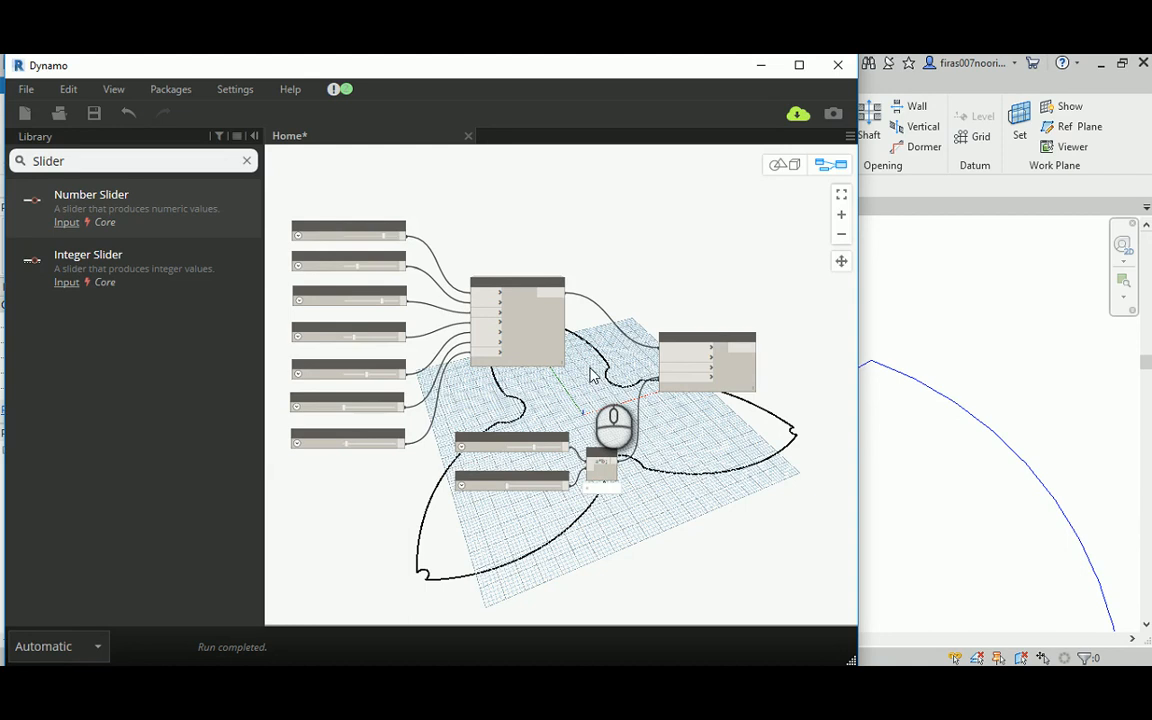
scroll(592, 375, down, 1)
drag(326, 221, 752, 492)
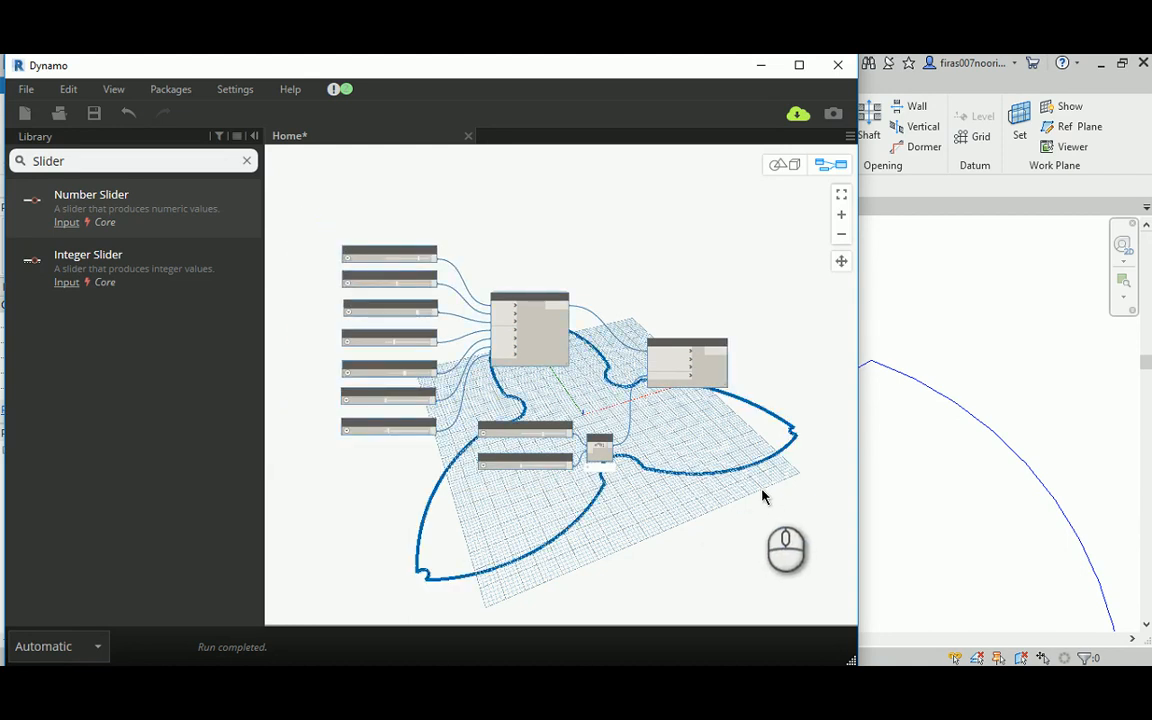
key(ctrl+g)
click(445, 236)
click(445, 237)
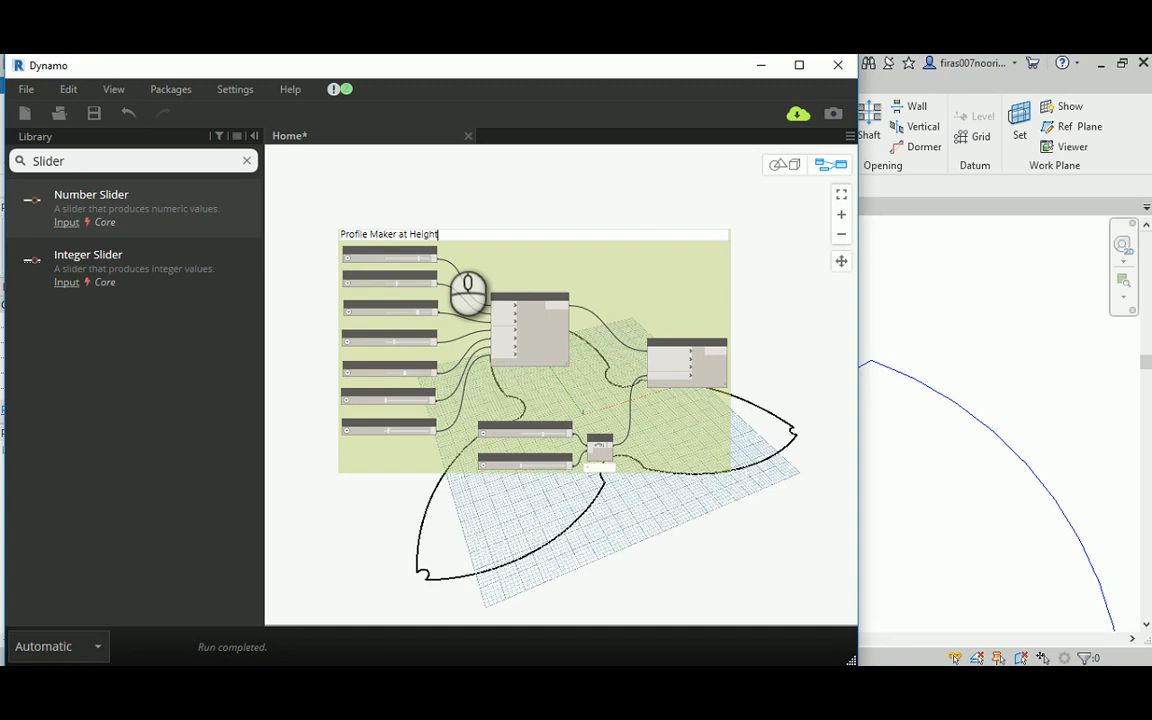
click(532, 190)
Step: Duplicate the Profile Maker at Height group and place the copy above the original without overlap
scroll(532, 219, down, 2)
middle_drag(532, 219, 485, 350)
click(543, 399)
ctrl+drag(568, 406, 560, 200)
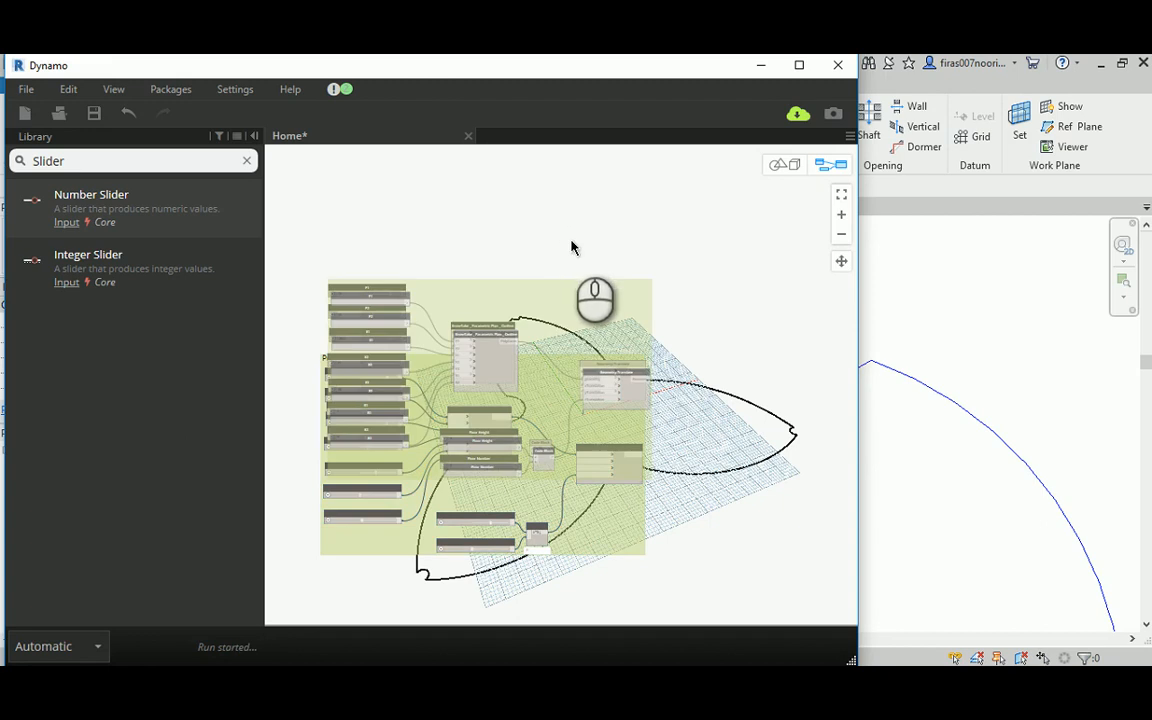
scroll(574, 210, down, 1)
middle_drag(574, 210, 580, 306)
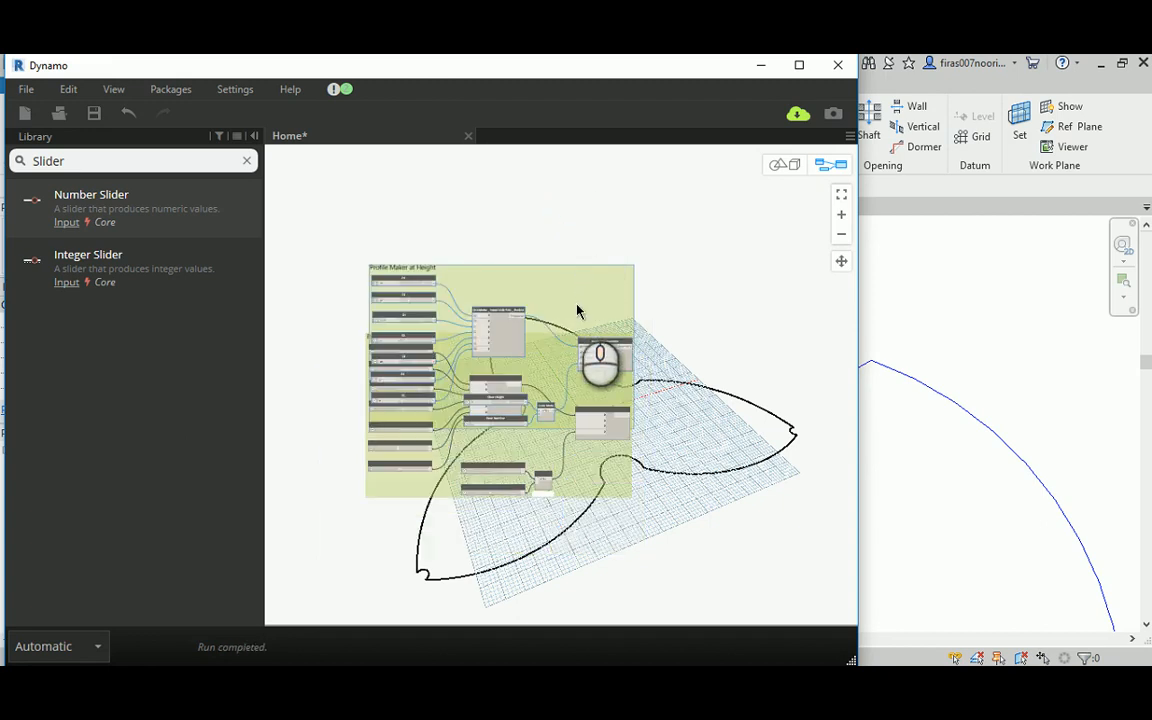
drag(560, 388, 530, 283)
Step: Set the Floor Number slider in the upper Profile Maker at Height group to 5
scroll(360, 312, up, 1)
scroll(360, 312, up, 2)
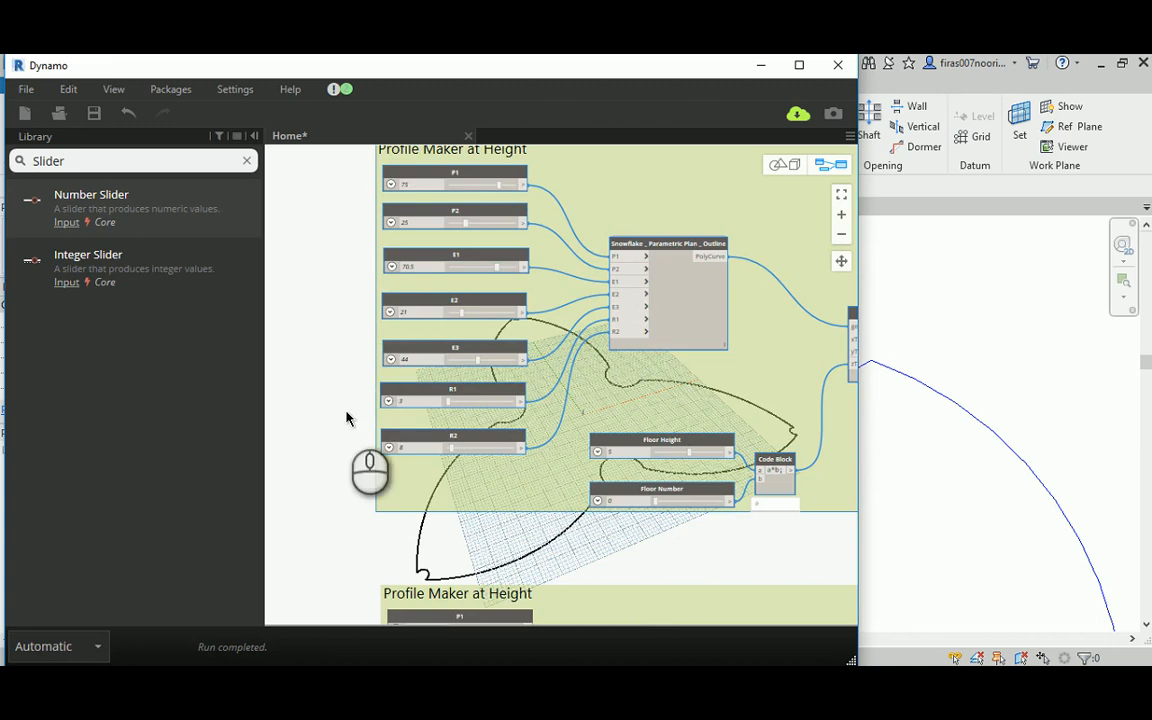
middle_drag(319, 468, 258, 372)
middle_drag(571, 447, 510, 425)
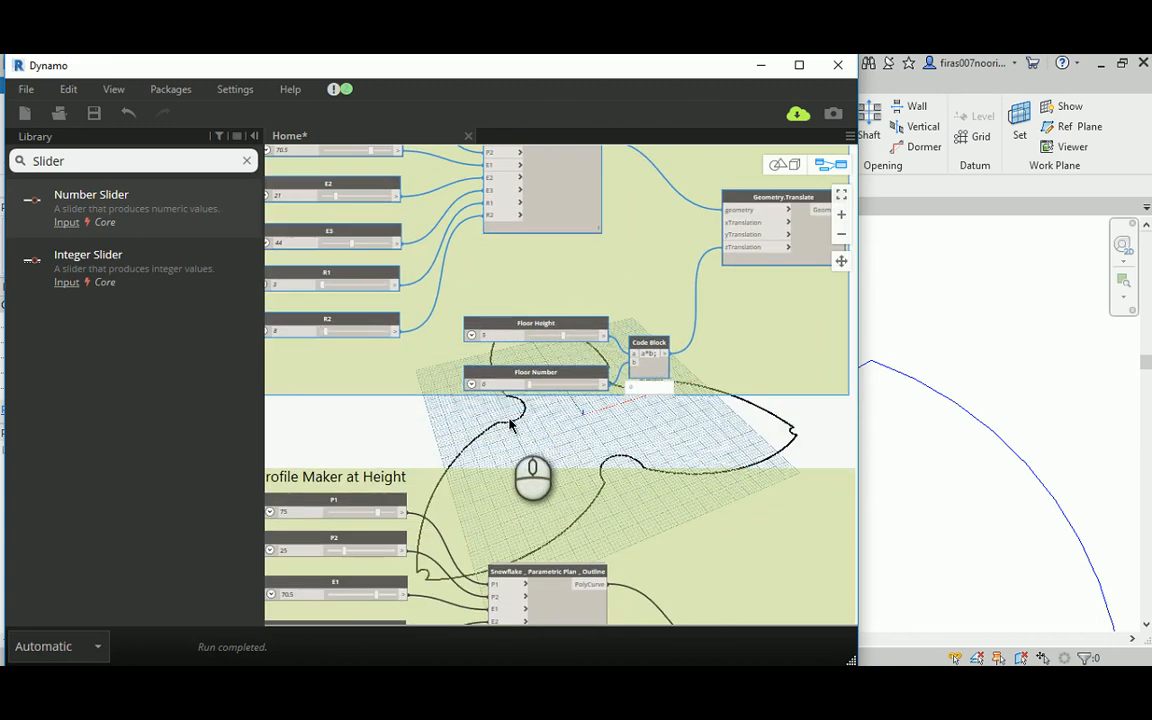
scroll(485, 385, up, 3)
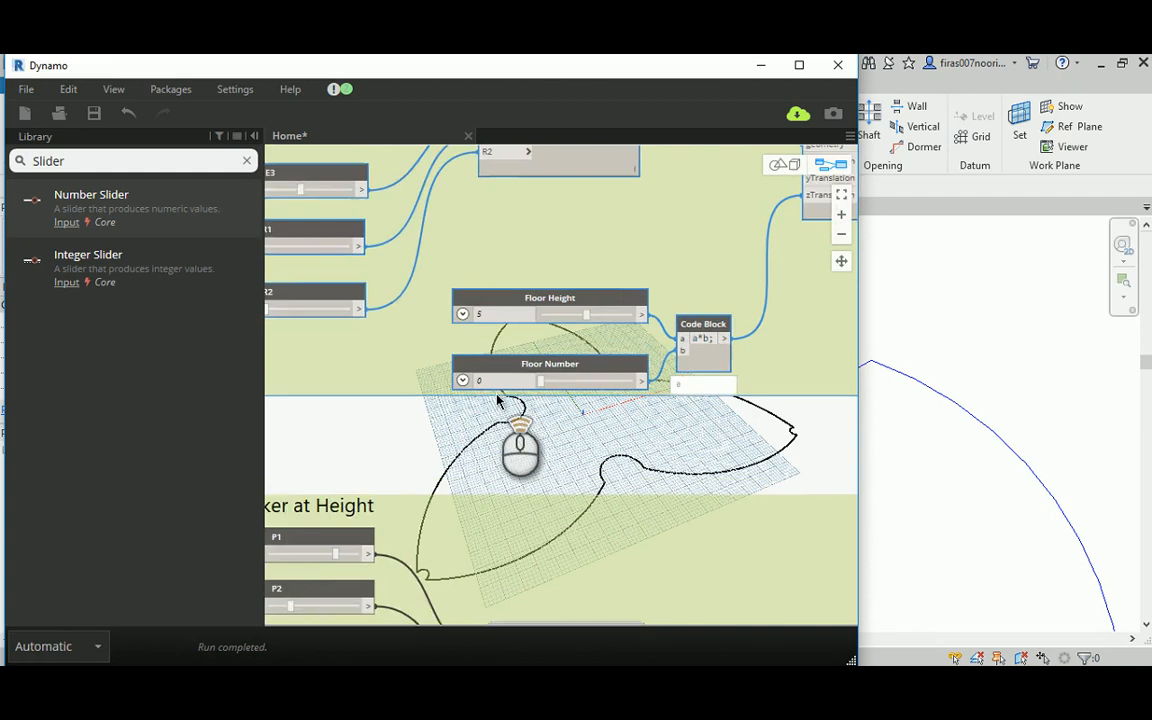
text(5)
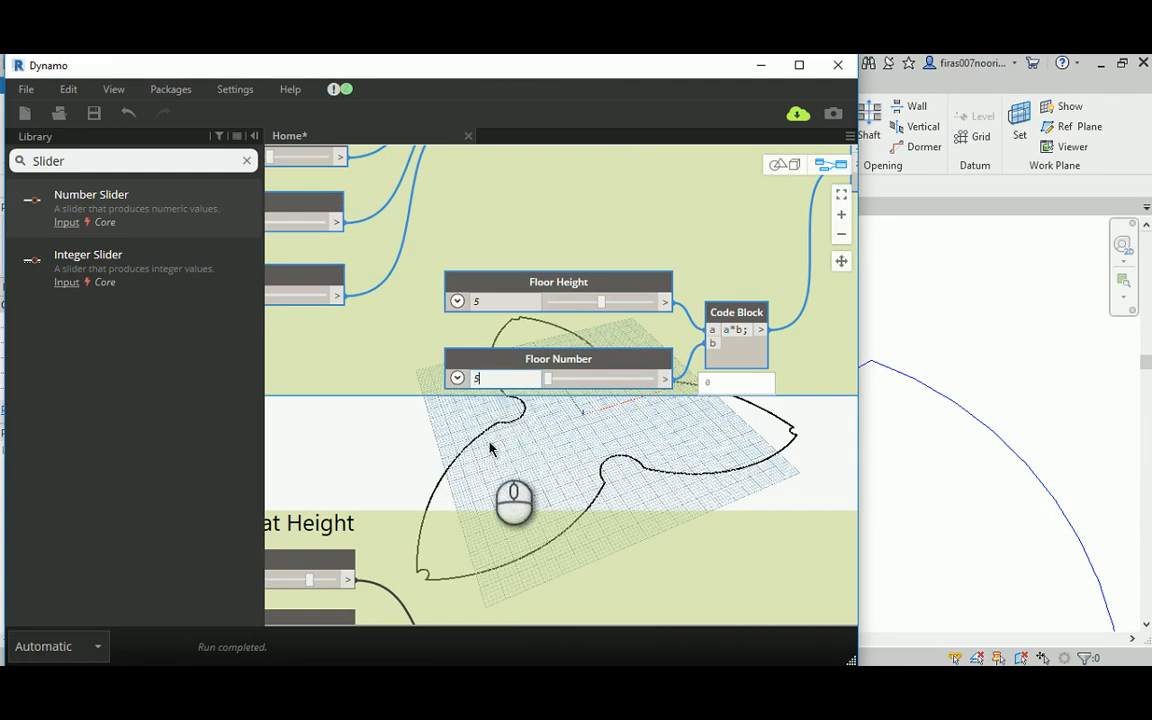
key(Return)
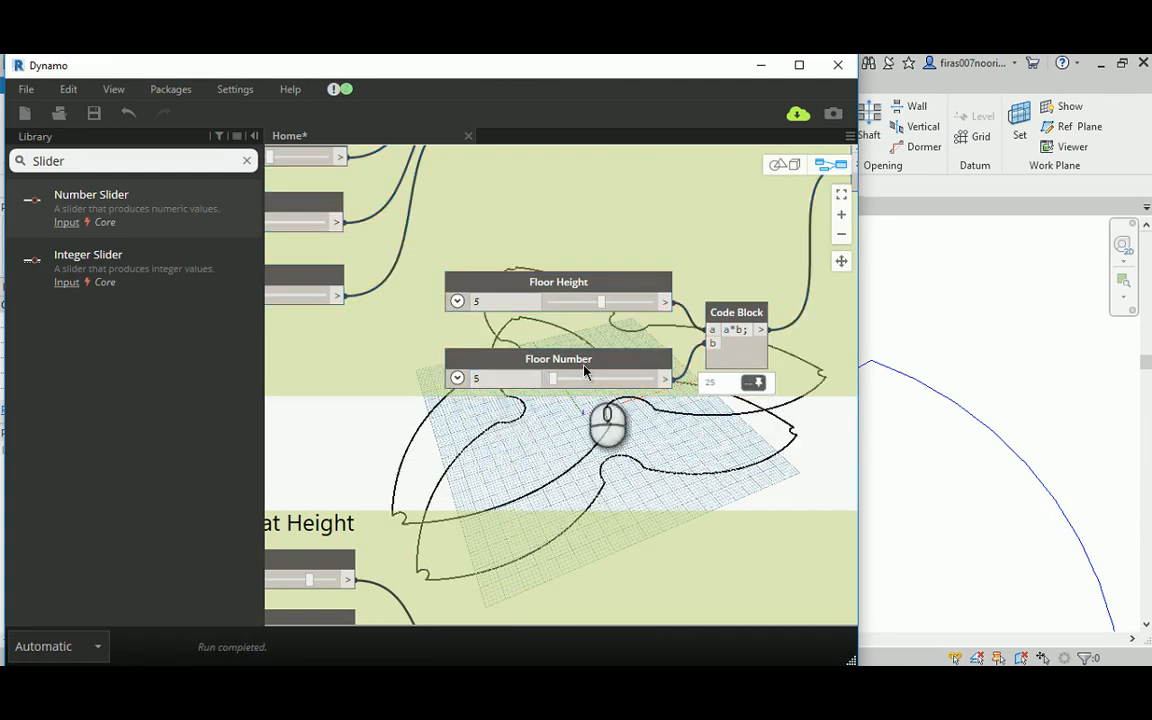
Step: Turn off the preview of the upper group's Snowflake node and check the outline produced by its Geometry.Translate node
scroll(550, 290, down, 4)
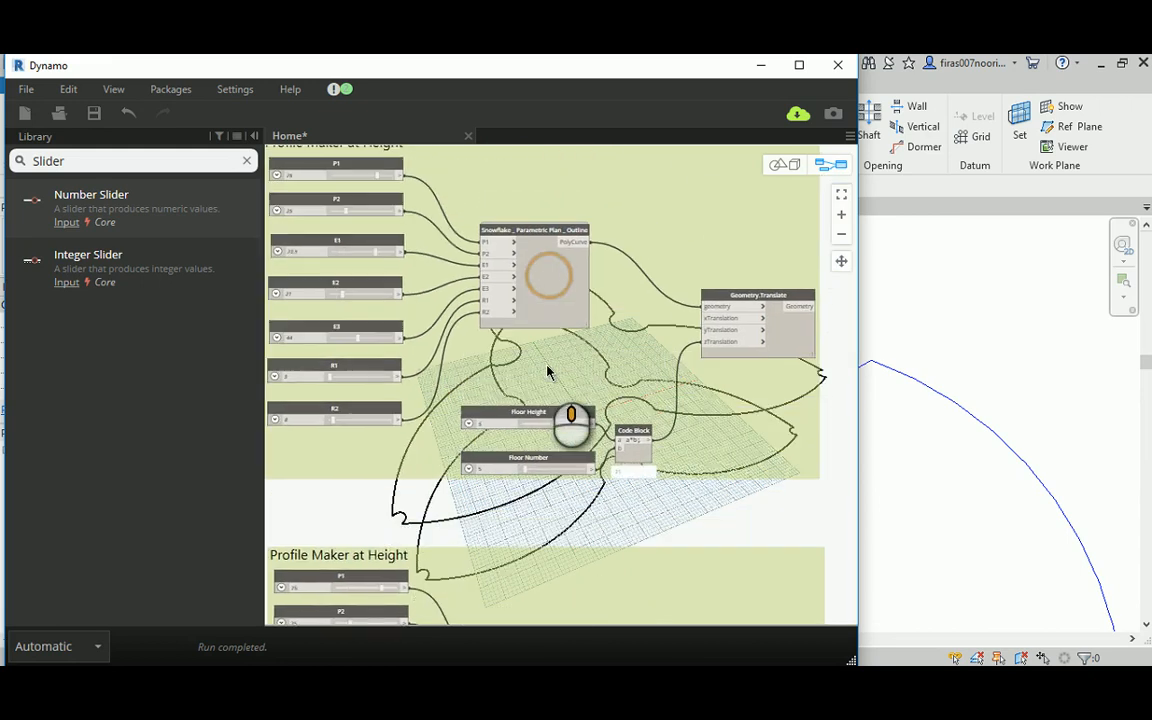
click(533, 250)
right_click(533, 254)
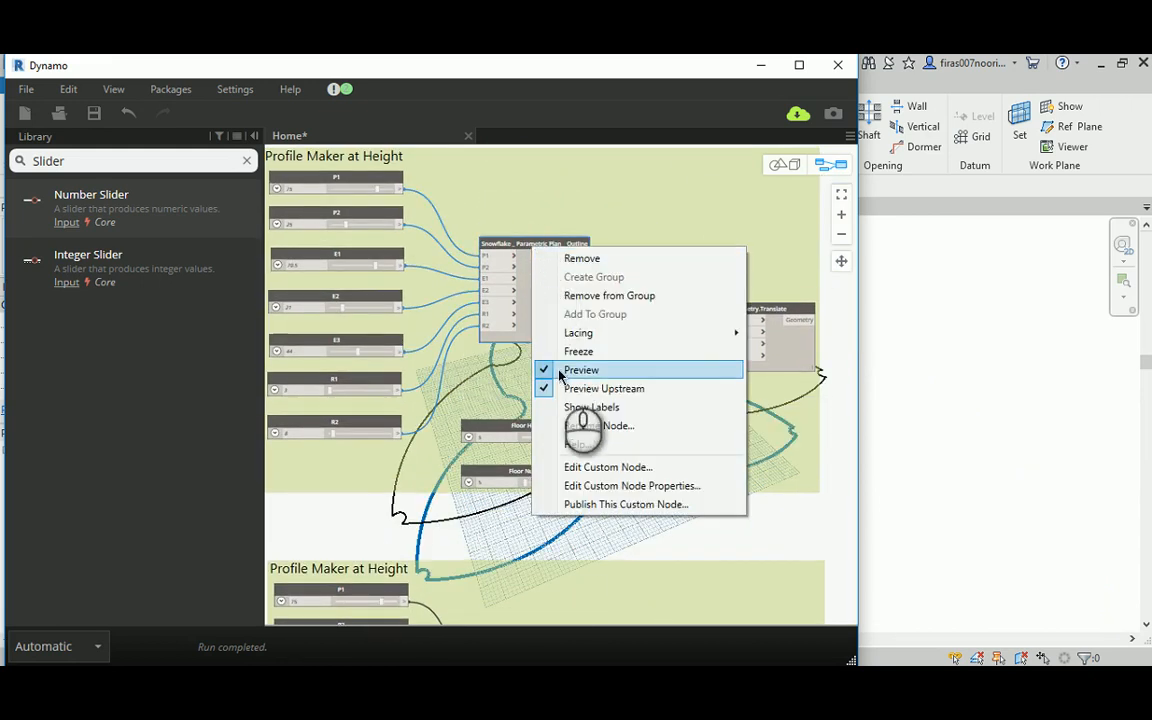
click(581, 370)
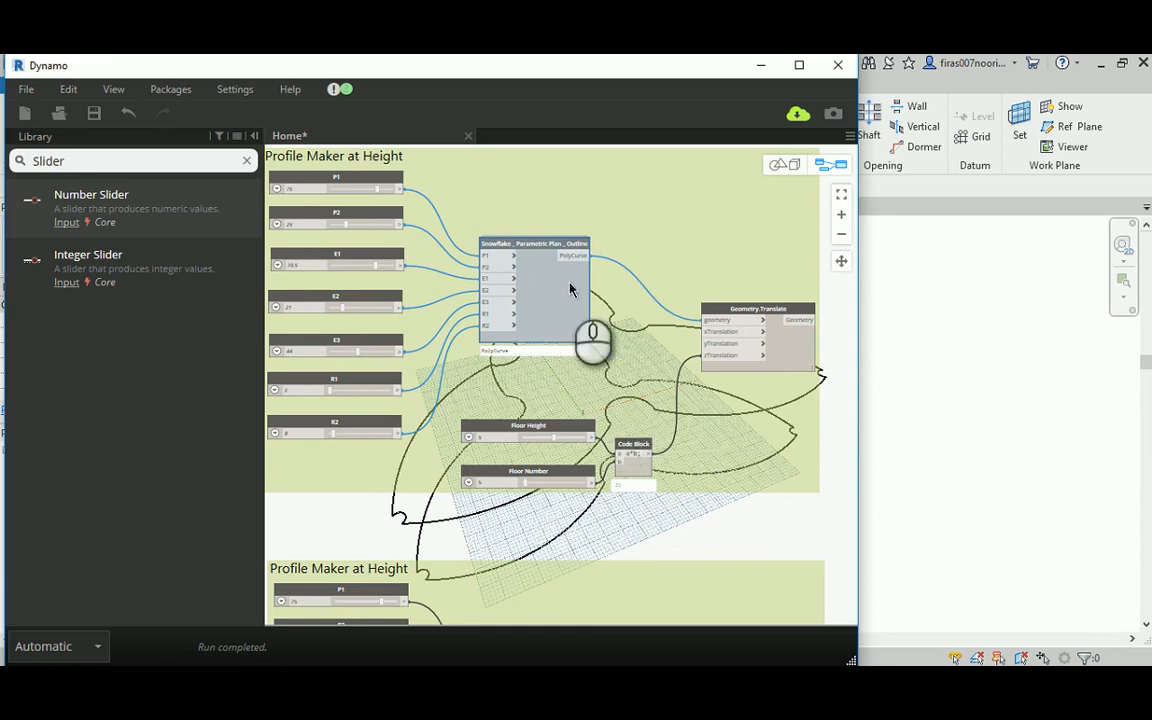
click(735, 312)
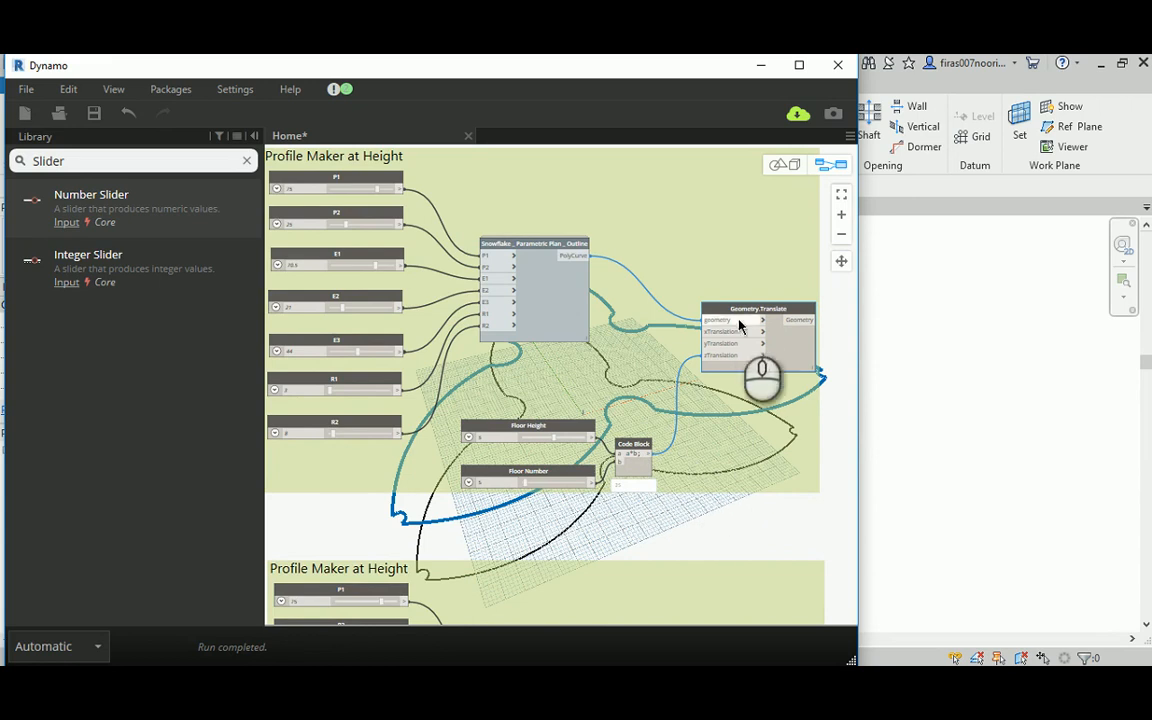
click(716, 535)
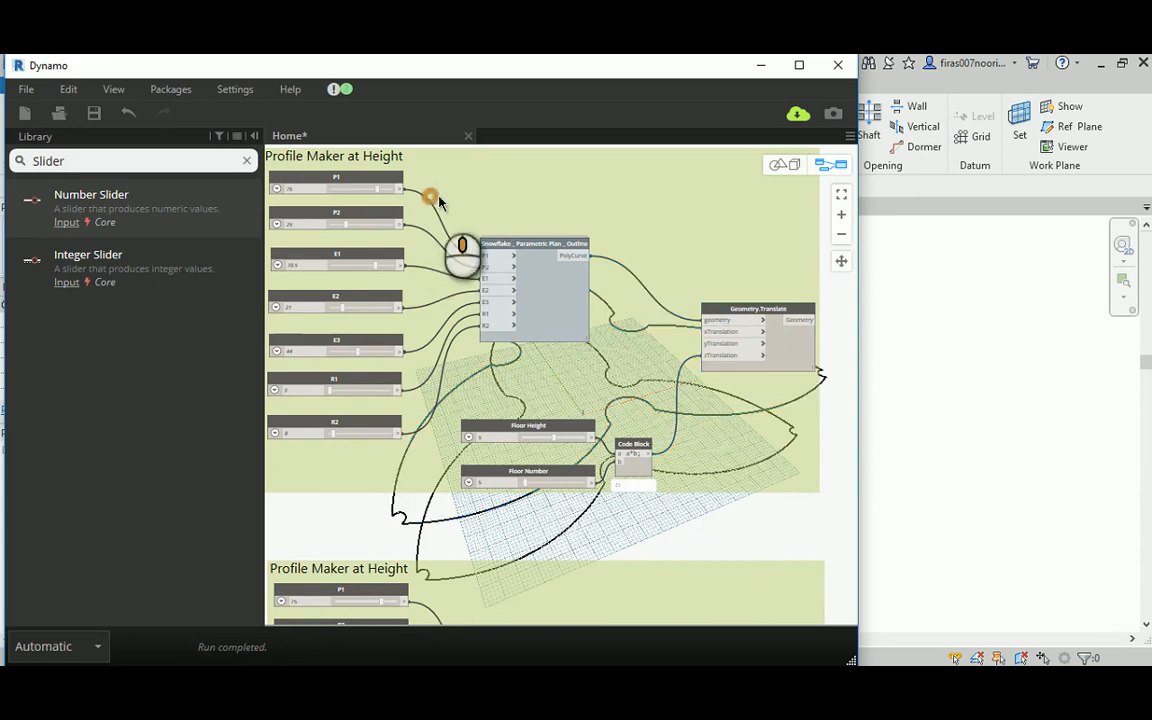
Step: In the upper group, set the P1 slider to 42.8, E1 to 40 and E2 to 18
middle_drag(440, 197, 473, 232)
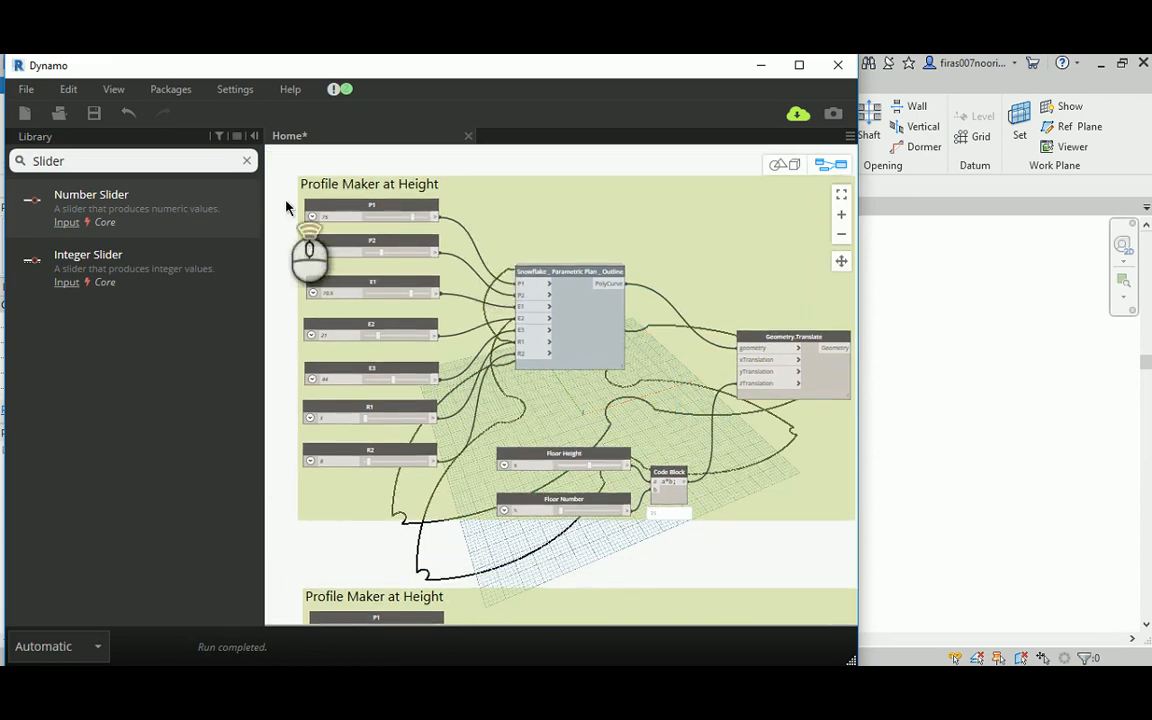
scroll(288, 206, up, 3)
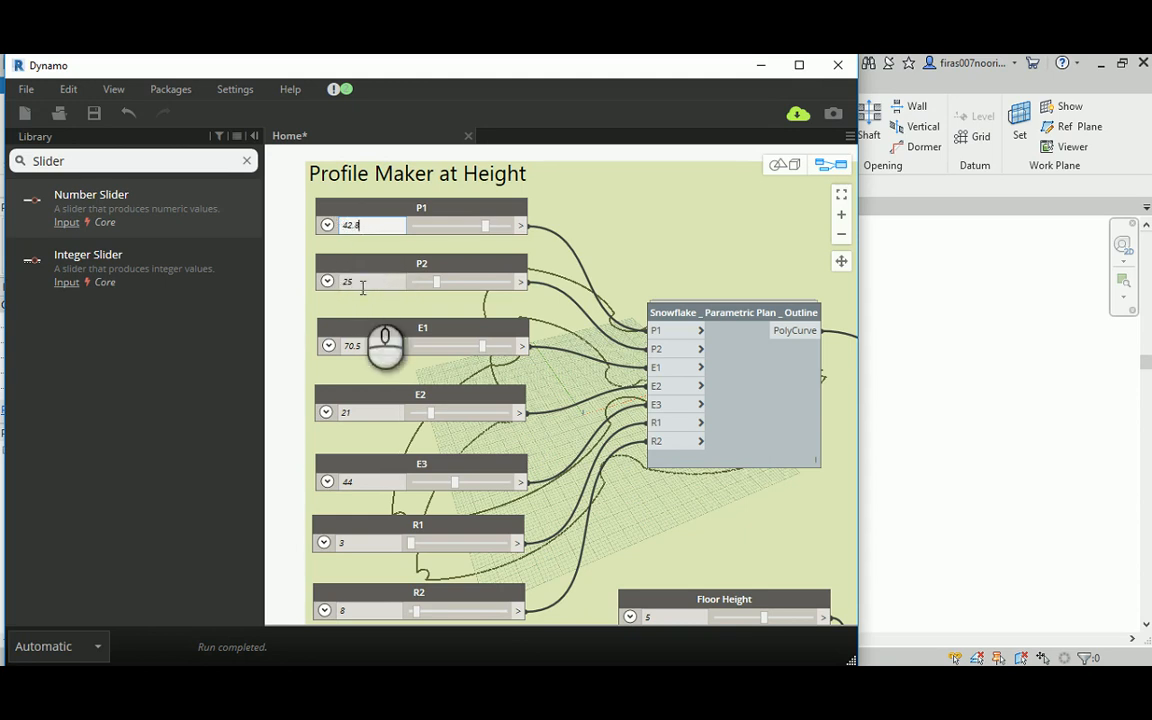
click(373, 345)
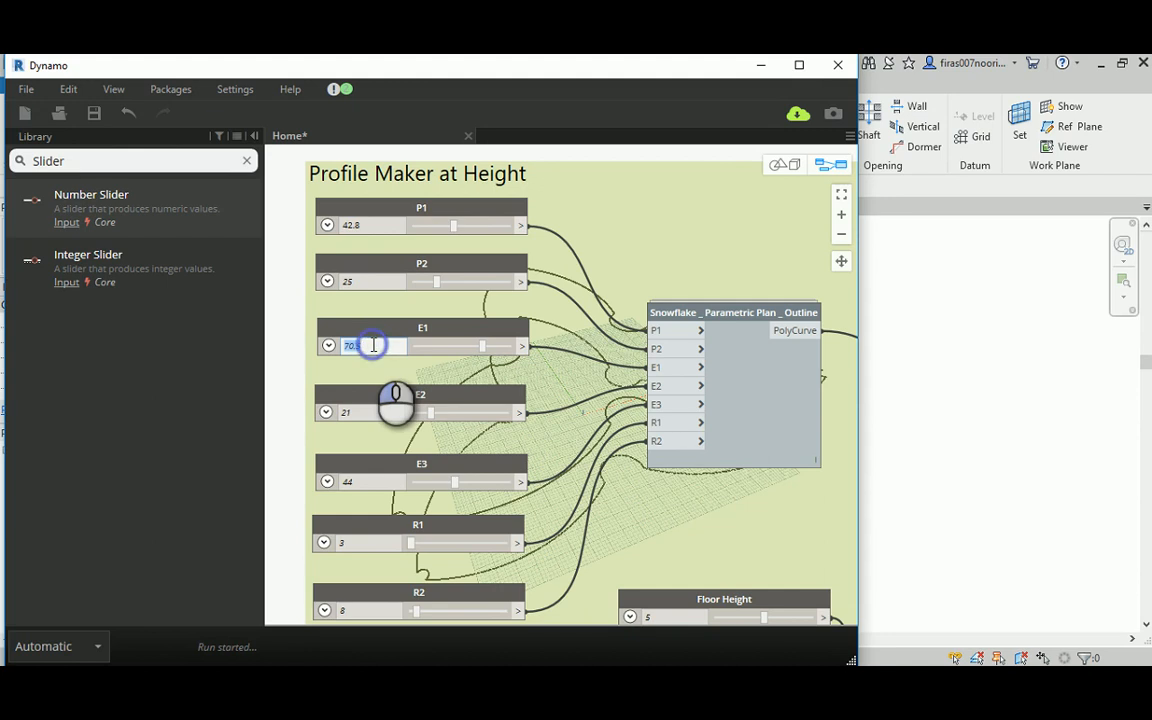
text(40)
key(Return)
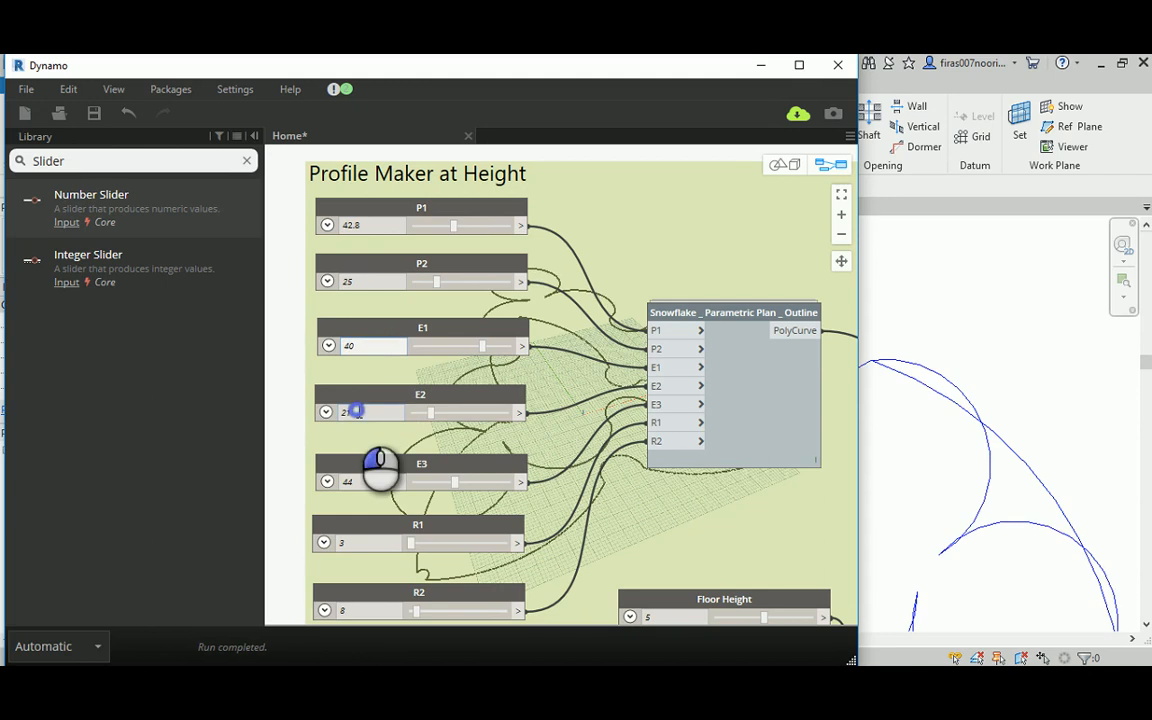
click(356, 411)
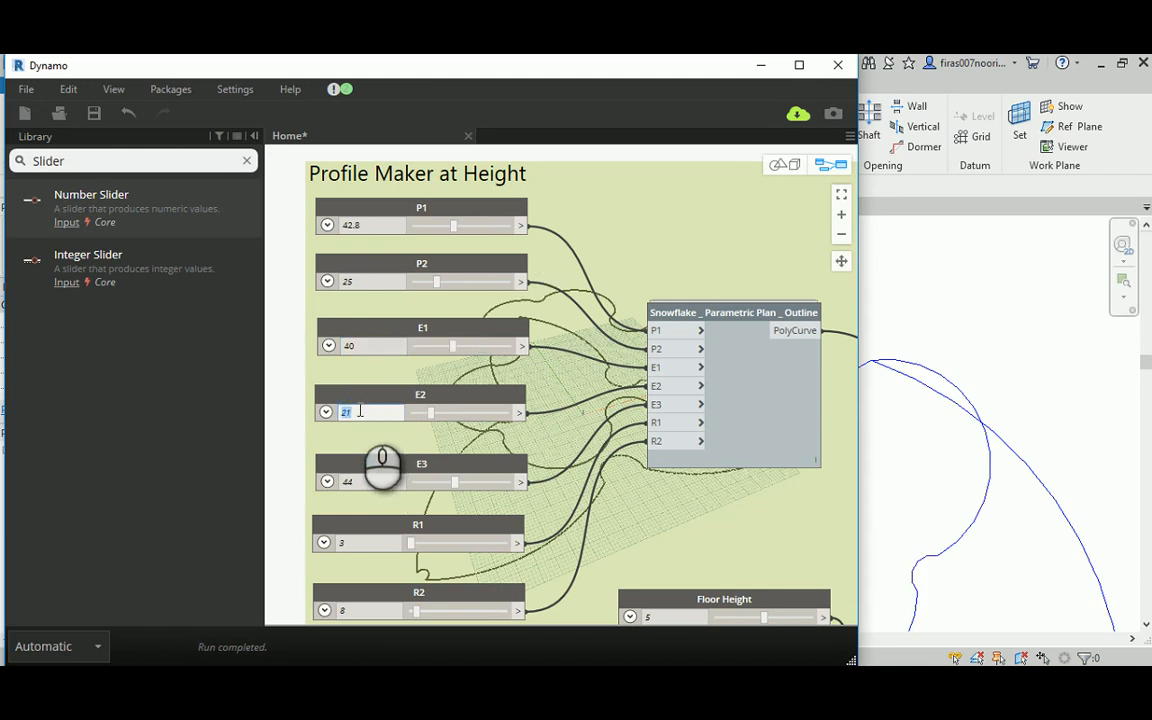
text(18)
click(254, 368)
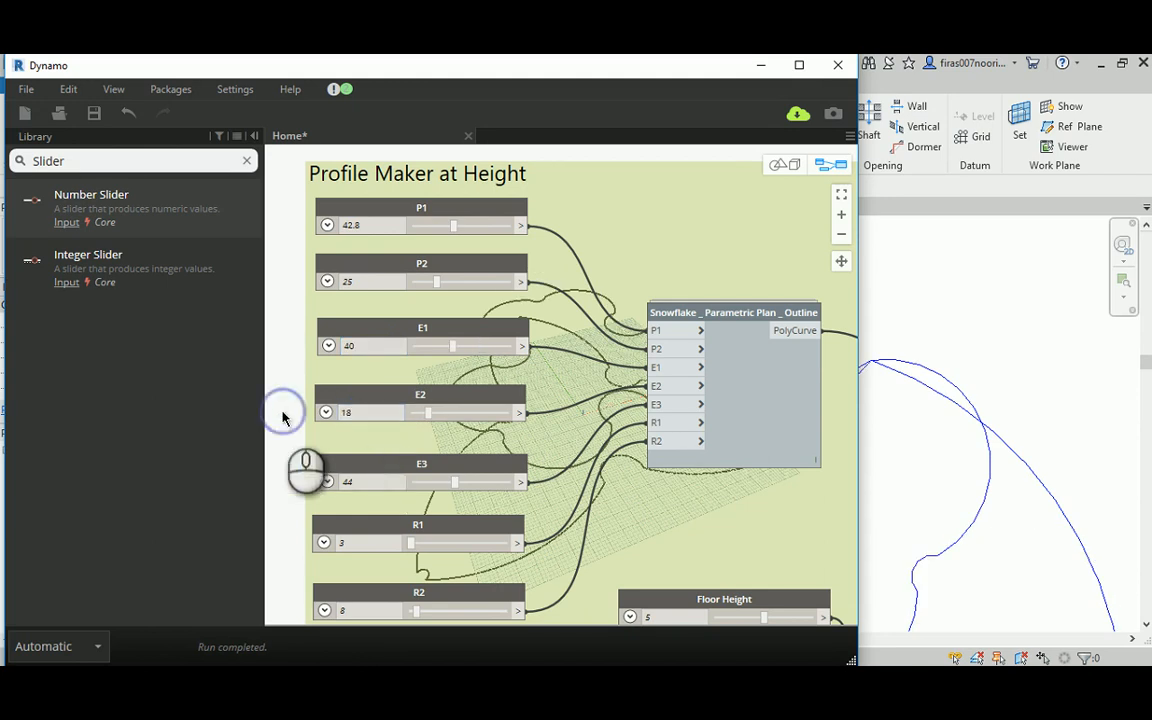
Step: In the upper Profile Maker at Height group, set the E3 slider to 31, R1 to 2 and R2 to 9
middle_drag(250, 365, 648, 385)
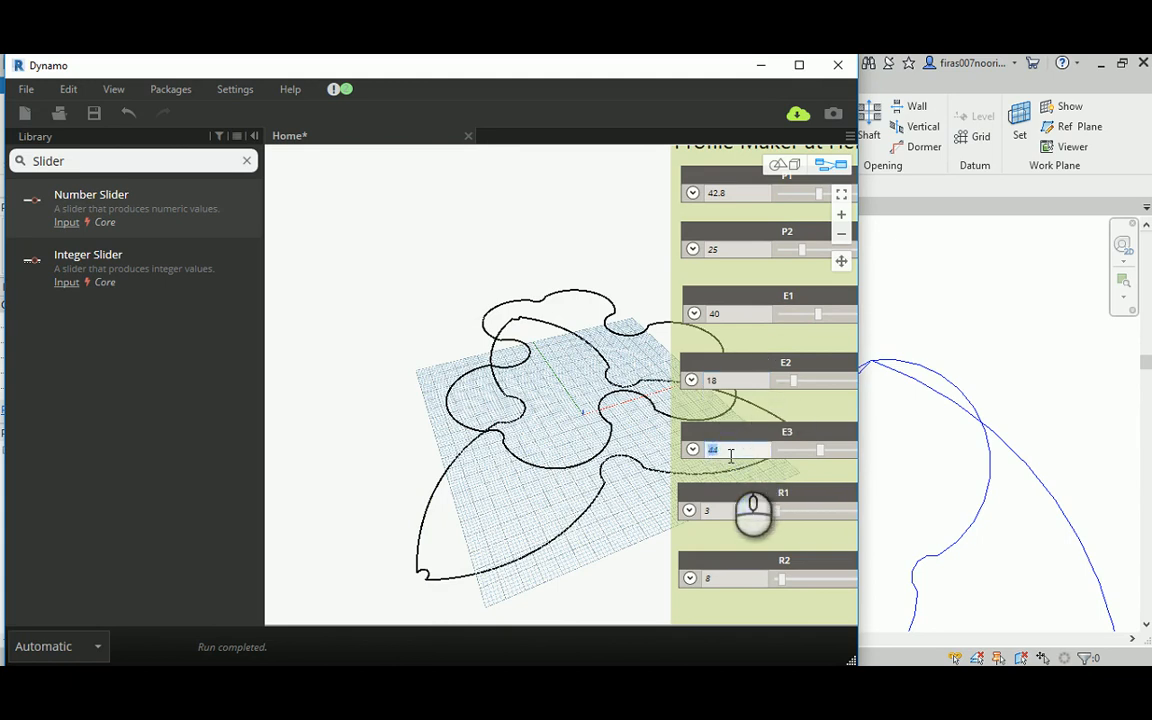
double_click(732, 511)
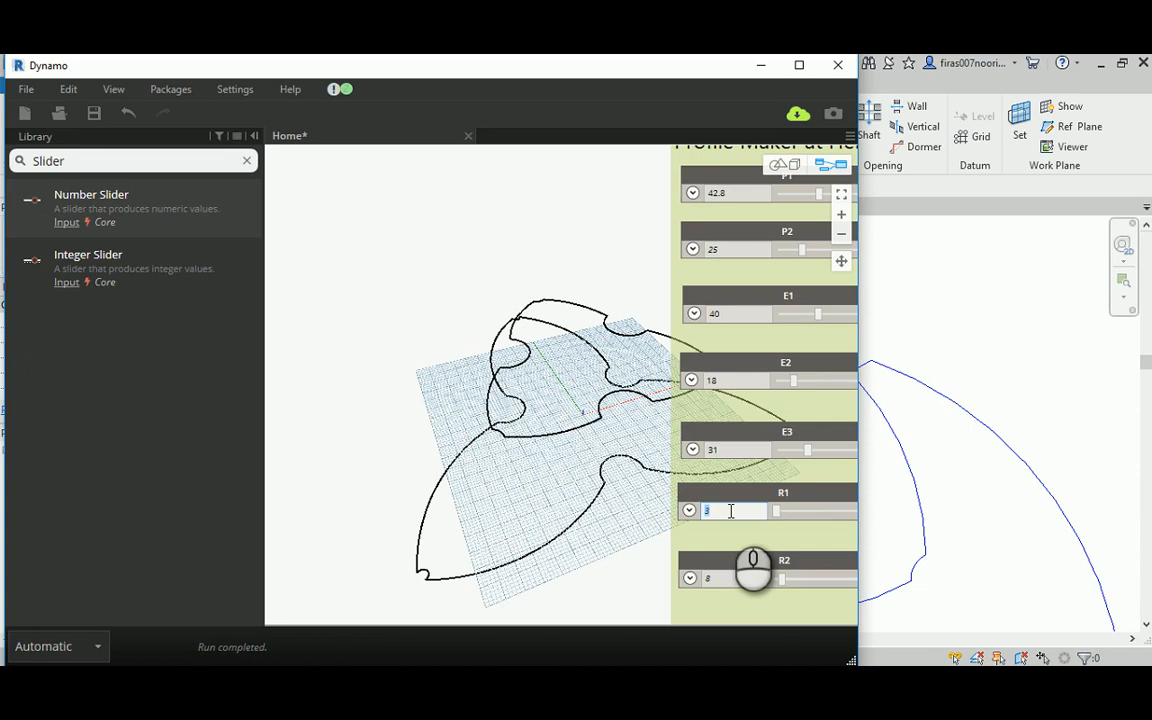
text(2)
double_click(722, 580)
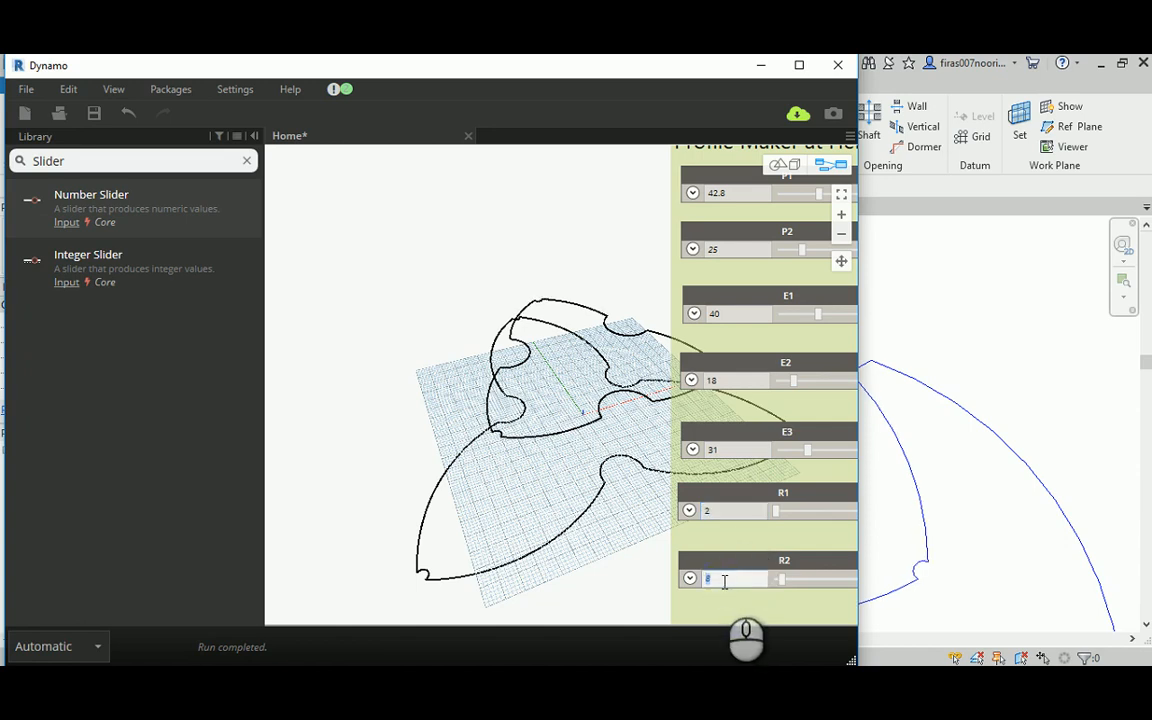
text(9)
click(432, 397)
Step: Examine the two stacked outlines in the 3D geometry preview from a different angle, then return to the graph
middle_click(483, 291)
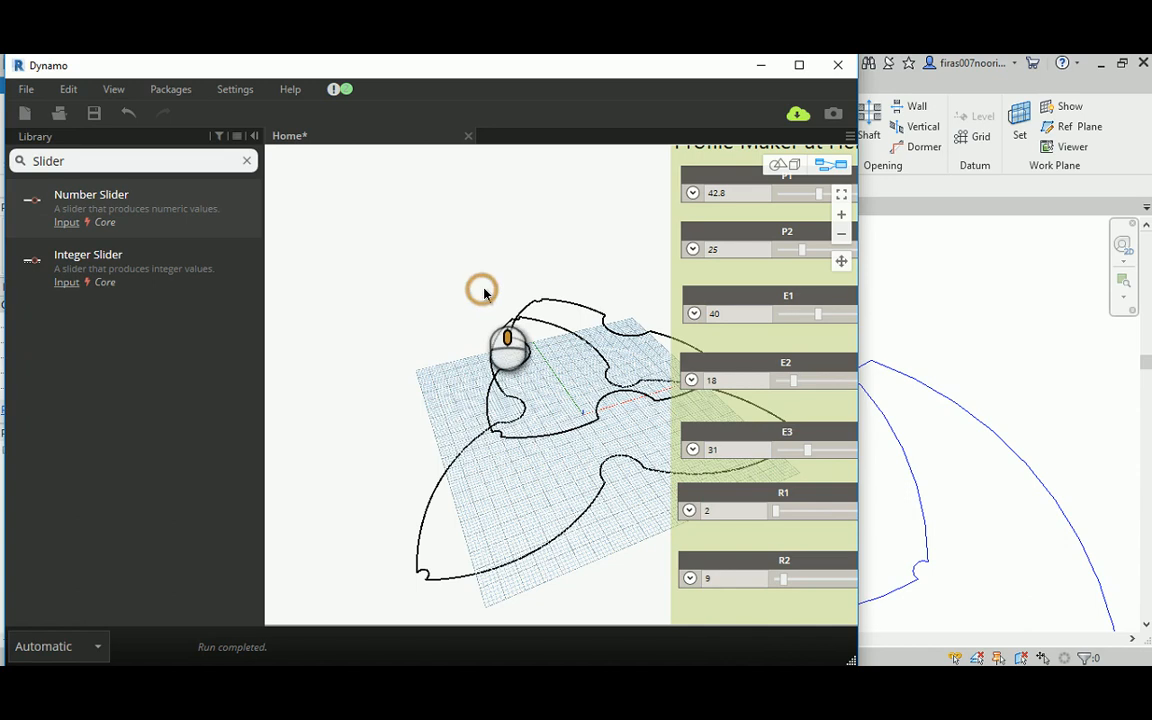
middle_drag(483, 291, 458, 496)
middle_drag(707, 337, 439, 456)
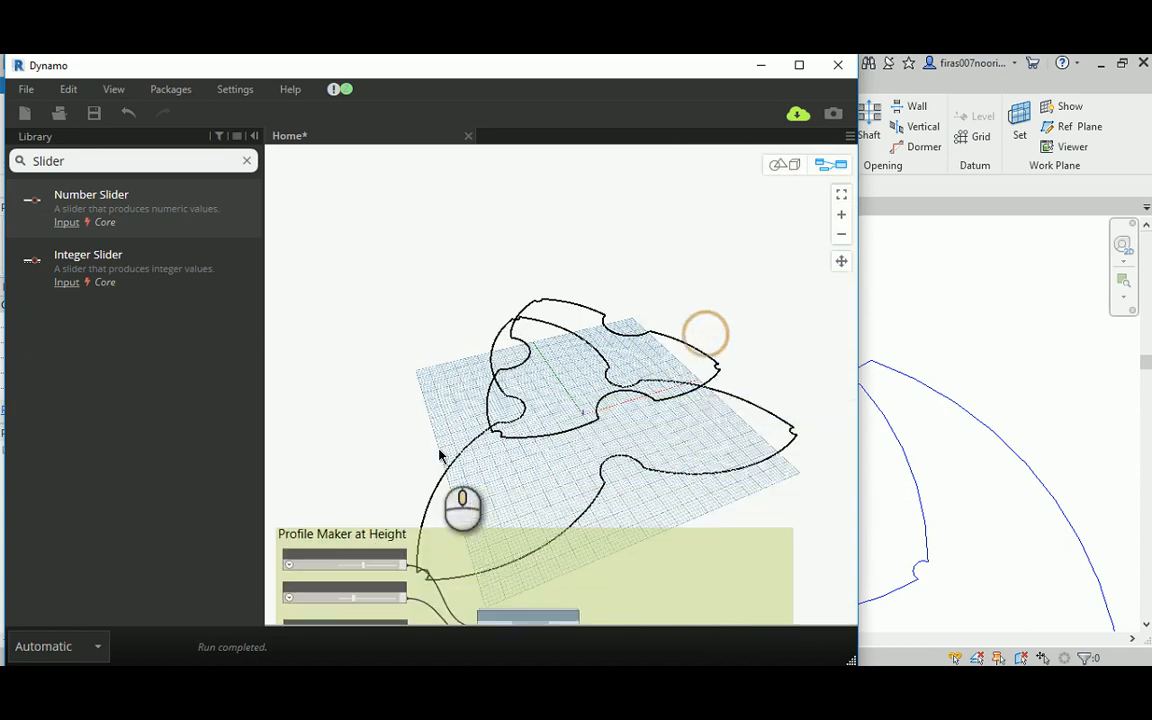
click(780, 164)
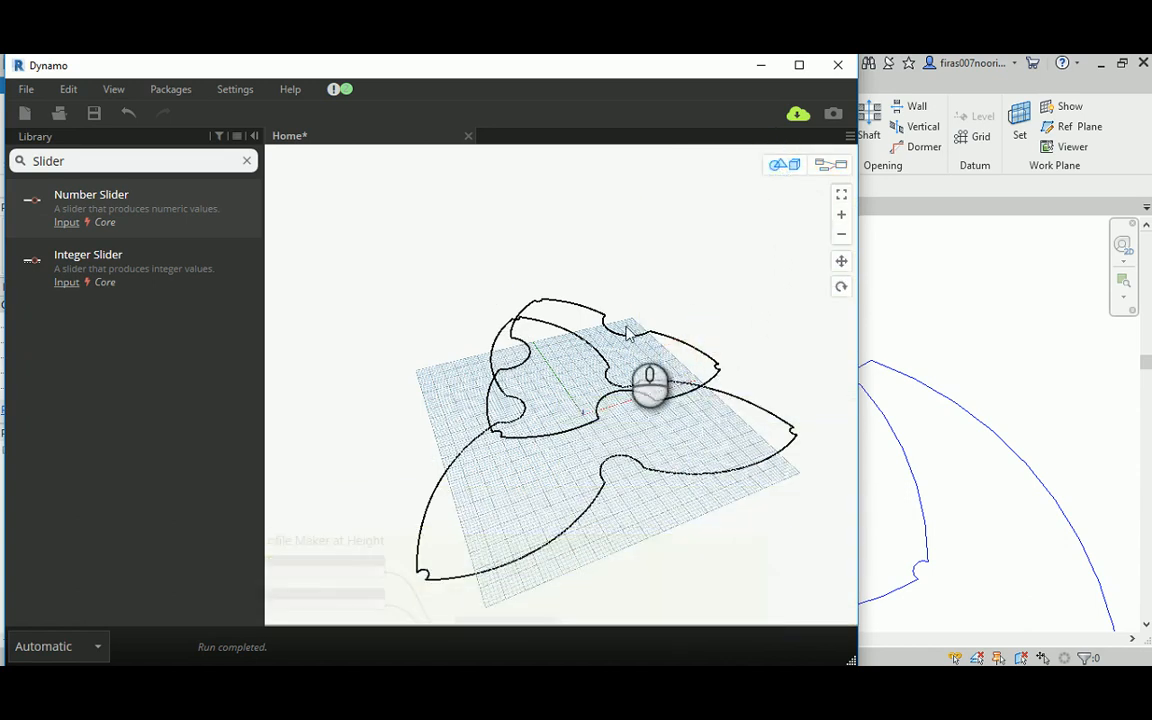
right_drag(628, 333, 590, 365)
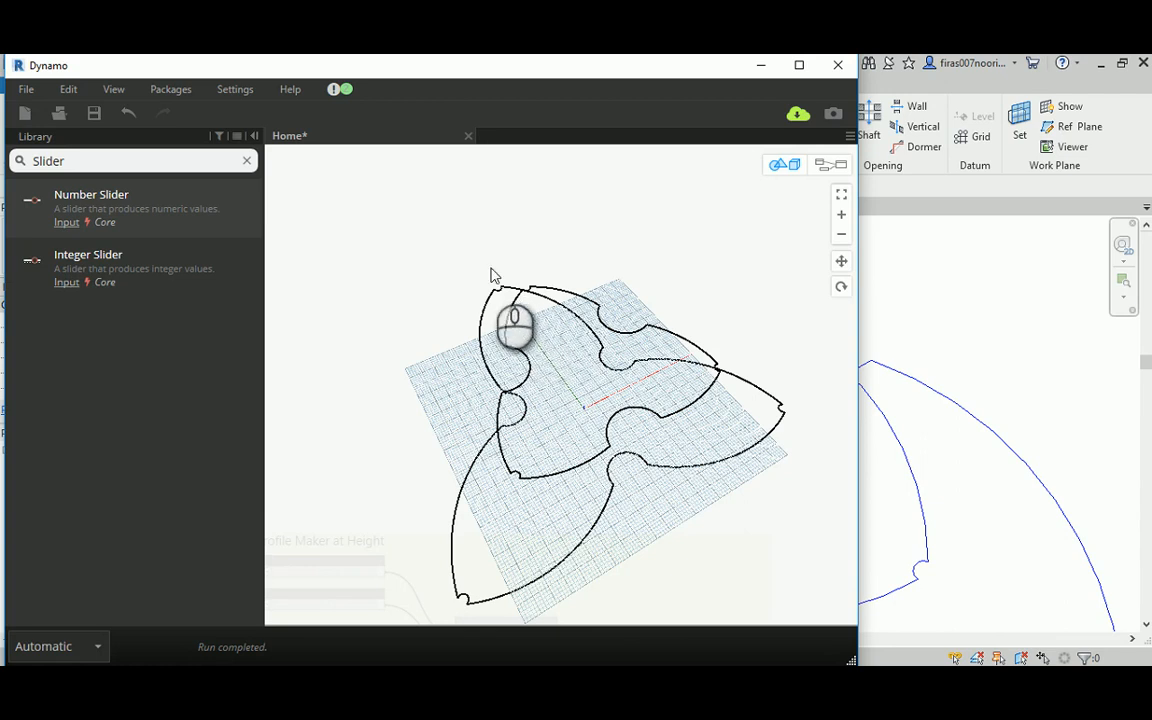
click(821, 168)
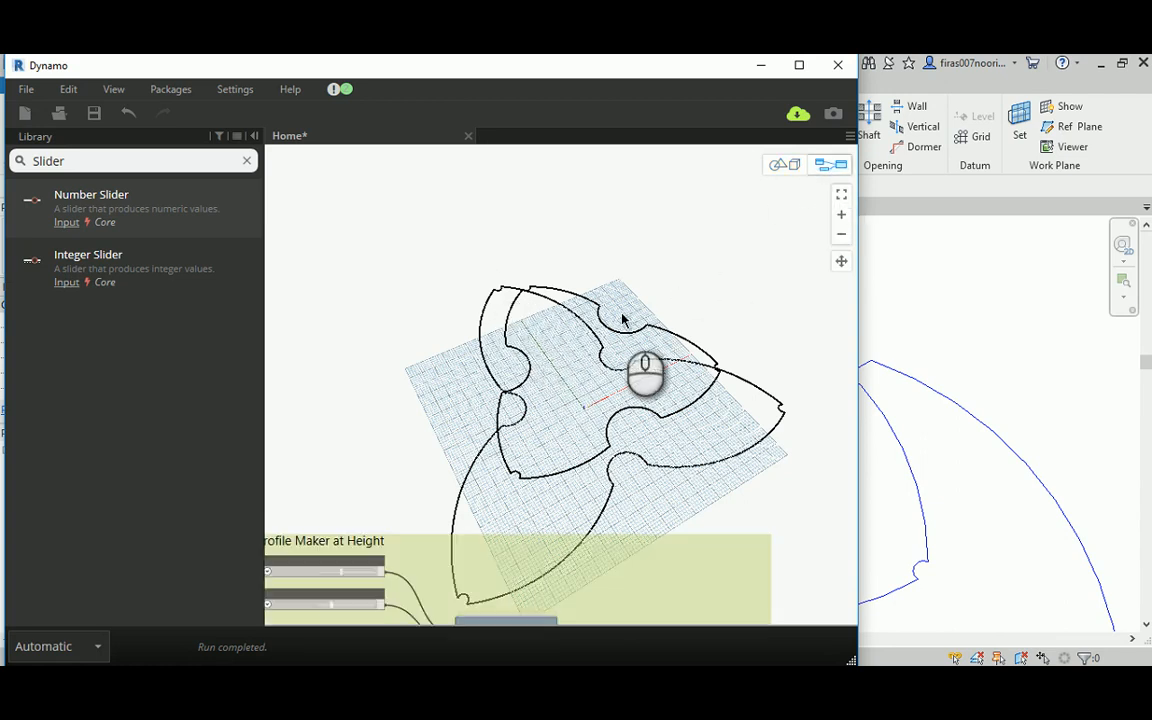
click(575, 357)
right_click(572, 352)
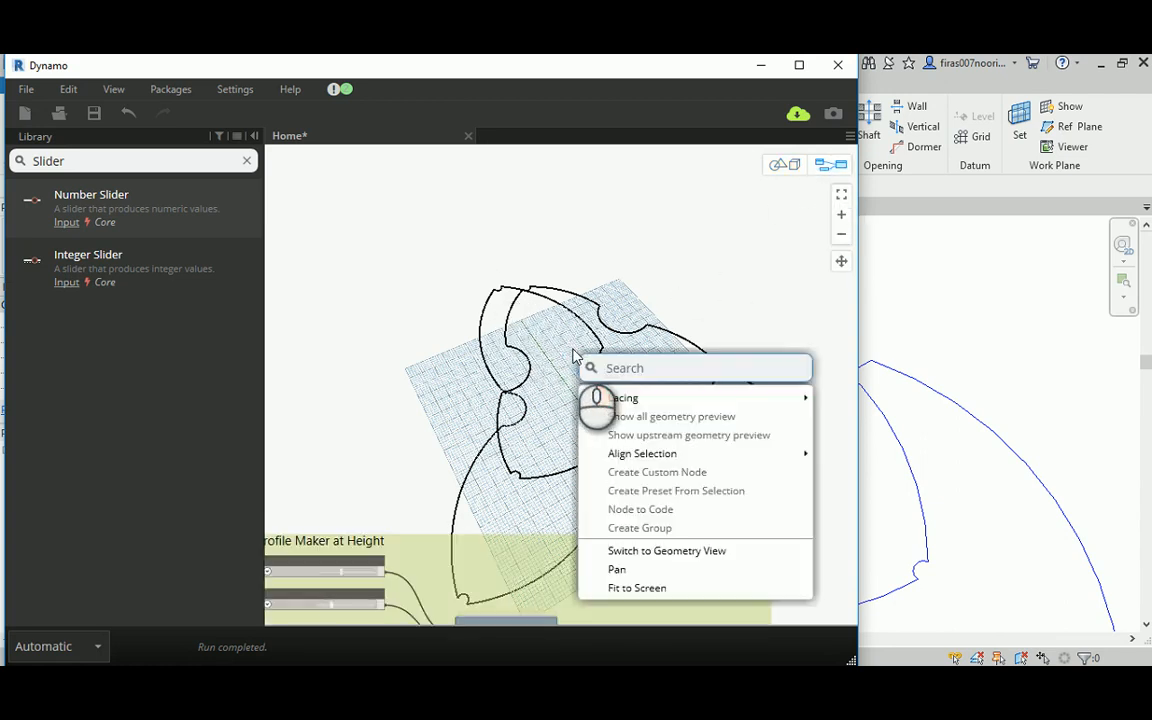
Step: Rename the upper group as "Profile Maker at Height _ Floor 5"
scroll(527, 336, down, 1)
middle_drag(481, 396, 521, 203)
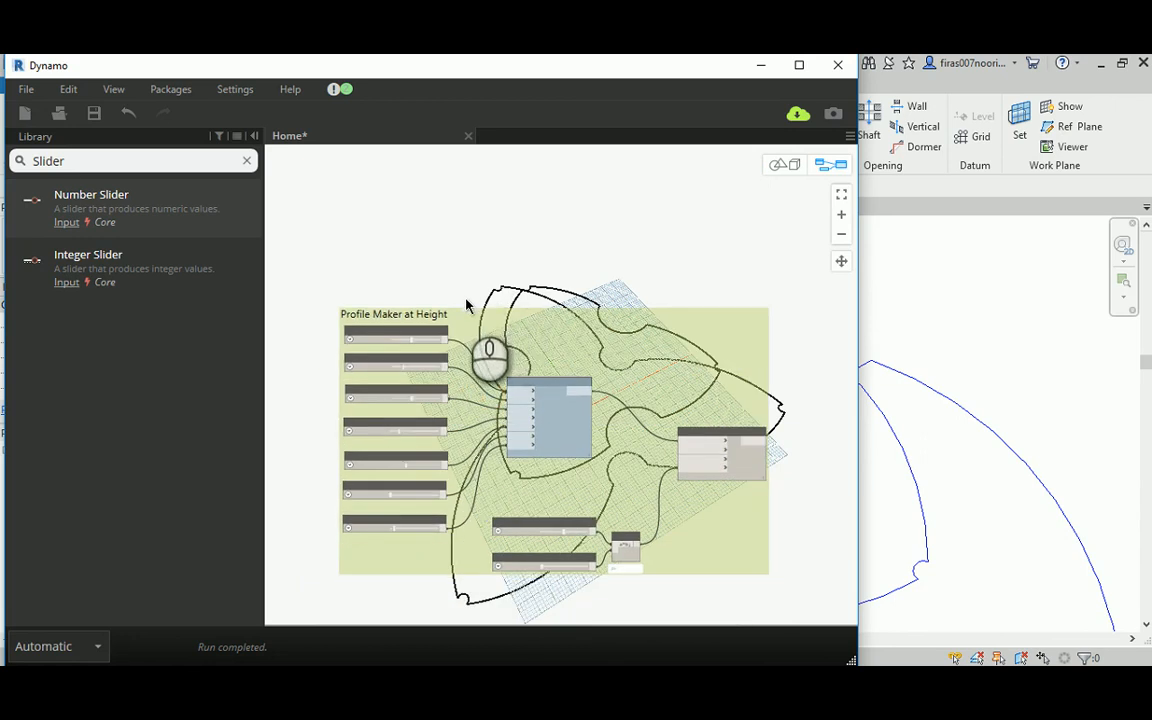
scroll(455, 305, up, 3)
double_click(443, 317)
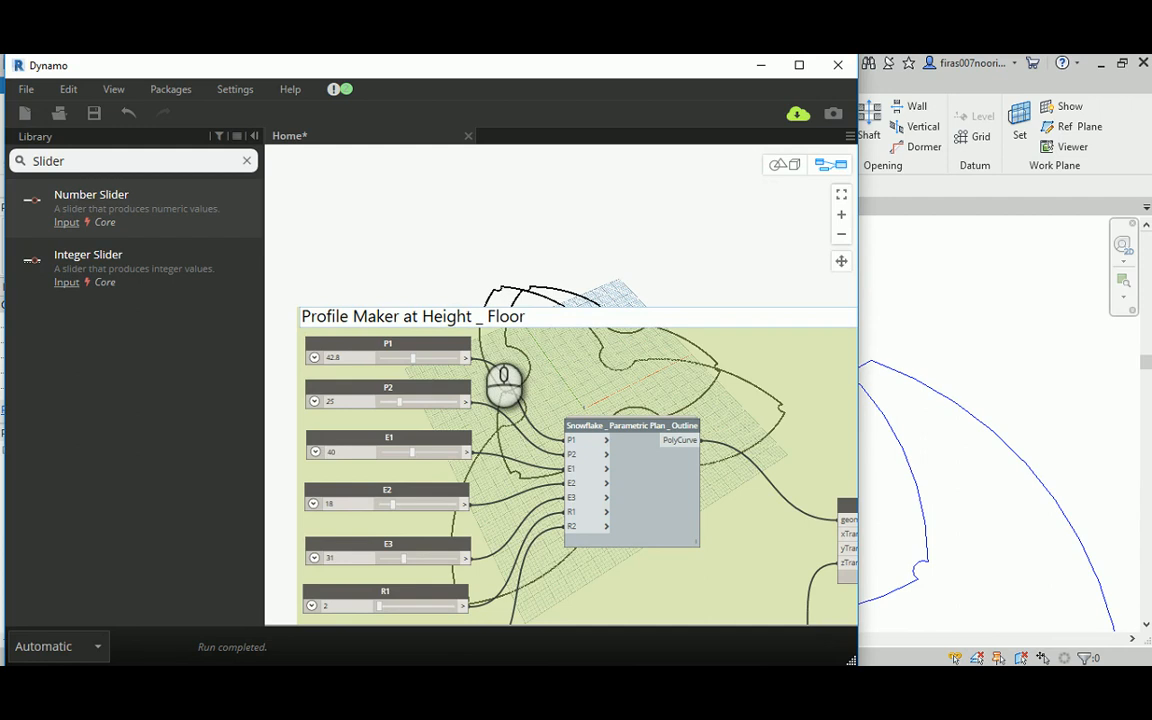
click(485, 242)
Step: Duplicate the Profile Maker at Height _ Floor 5 group and place the copy above it without overlap
scroll(450, 316, down, 5)
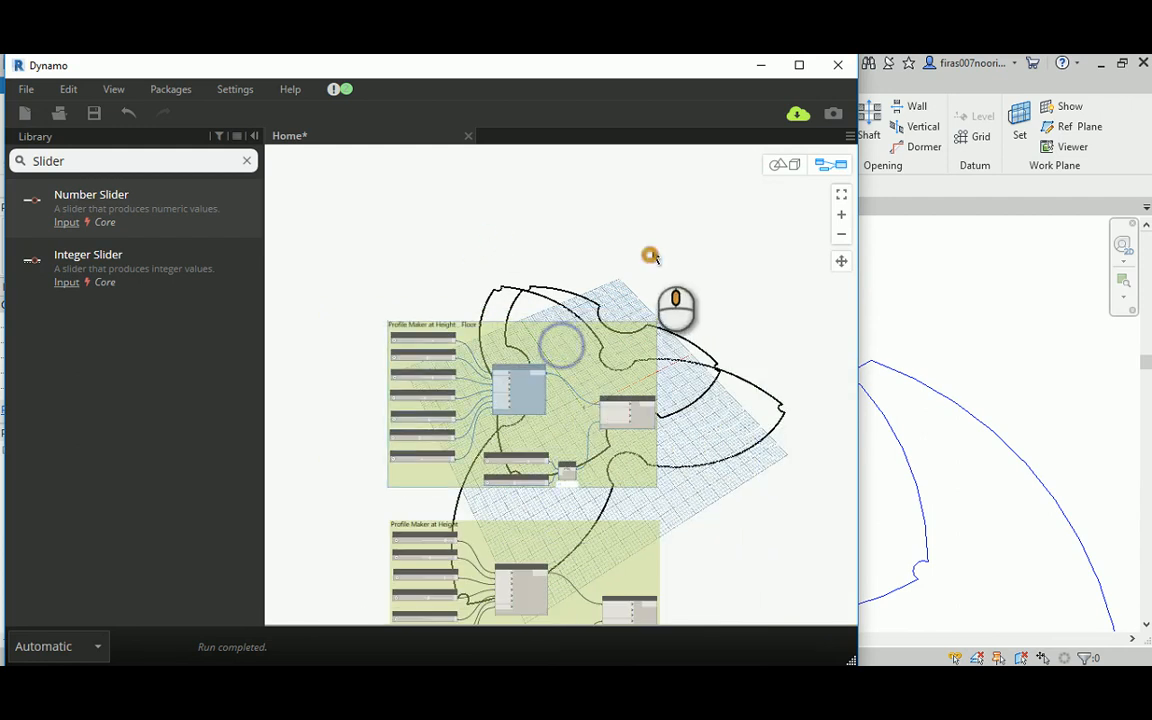
middle_drag(645, 250, 590, 405)
ctrl+drag(541, 289, 540, 243)
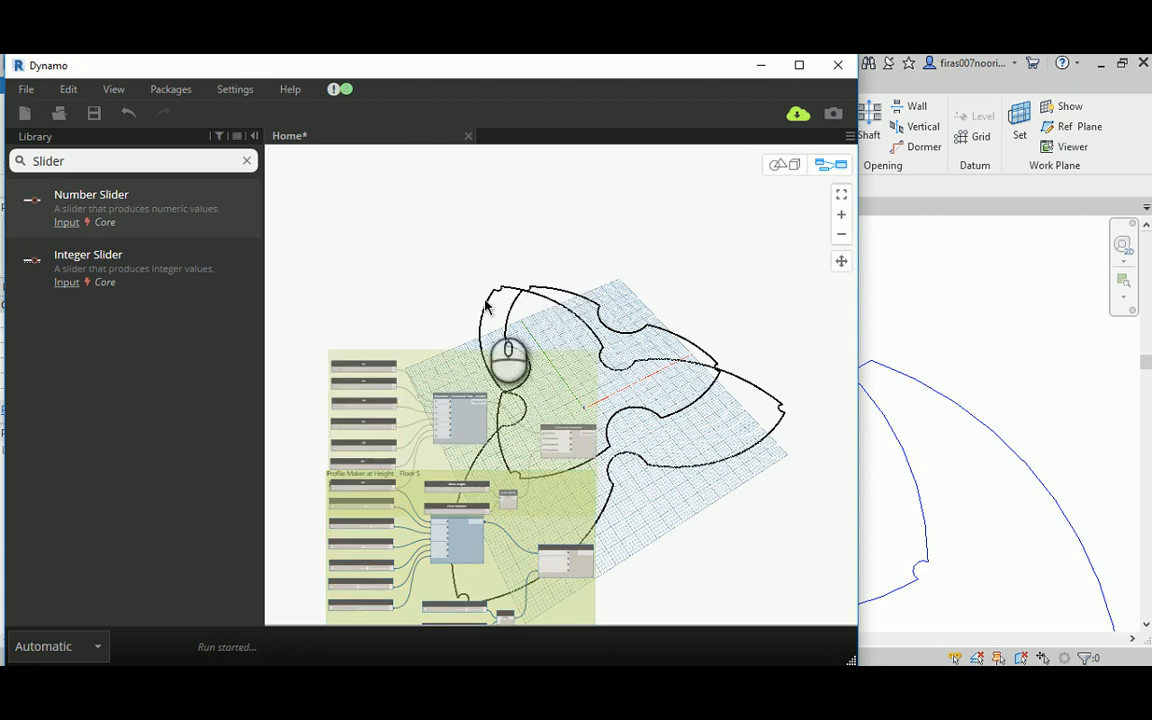
scroll(450, 372, up, 1)
drag(450, 372, 450, 265)
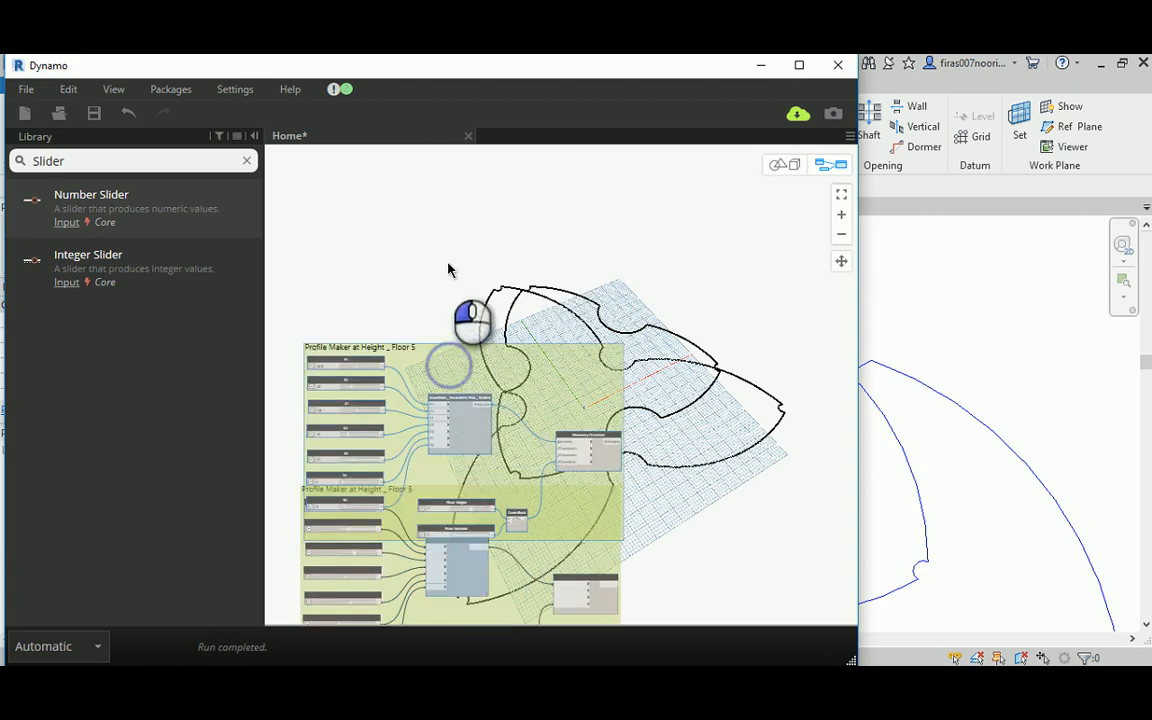
Step: Rename the topmost copied group as "Profile Maker at Height _ Floor 11"
scroll(432, 262, up, 4)
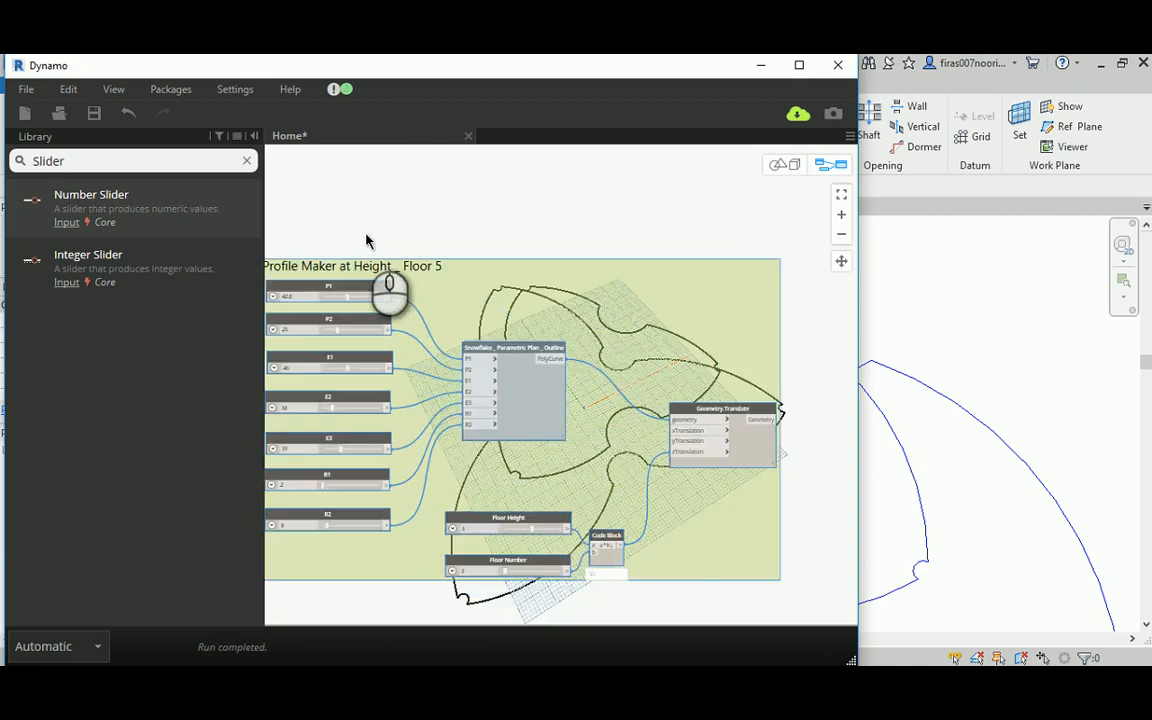
double_click(479, 276)
key(BackSpace)
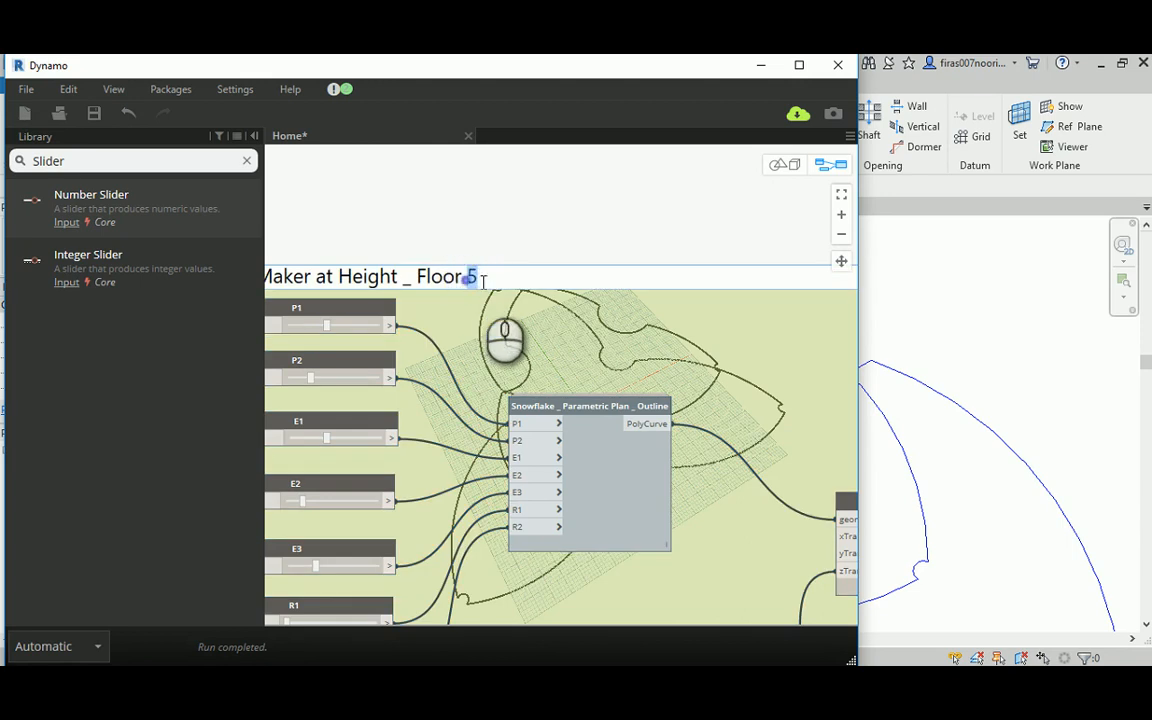
text(11)
click(497, 232)
Step: Set the Floor Number slider in the Floor 11 group to 11
scroll(495, 232, down, 3)
middle_drag(512, 525, 504, 359)
scroll(504, 398, up, 5)
text(1)
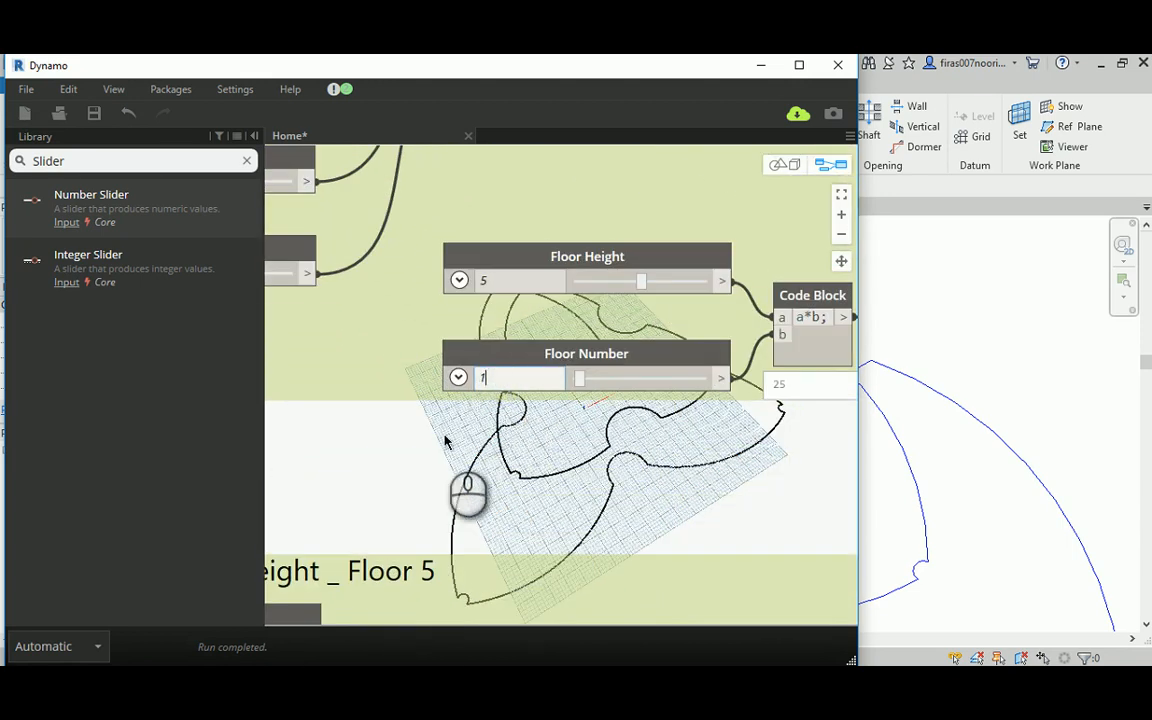
click(443, 435)
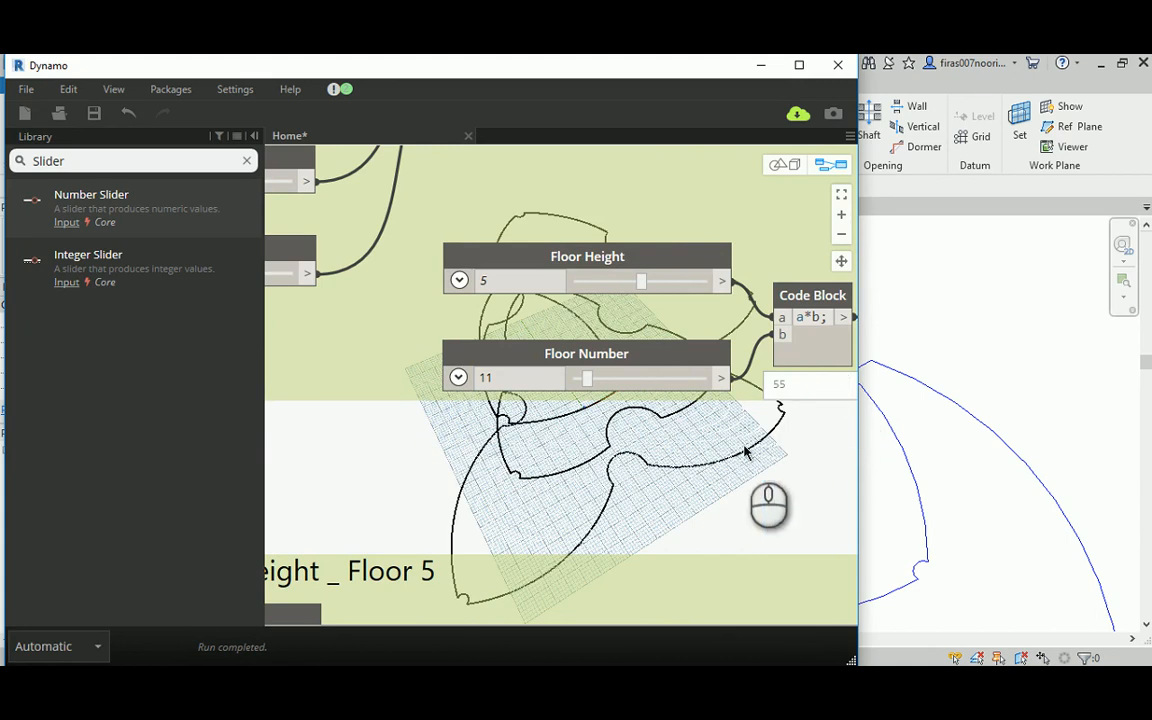
Step: In the Floor 11 group, set the P1 slider to 28.6 and P2 to 24.7
middle_drag(711, 445, 533, 400)
scroll(540, 410, down, 4)
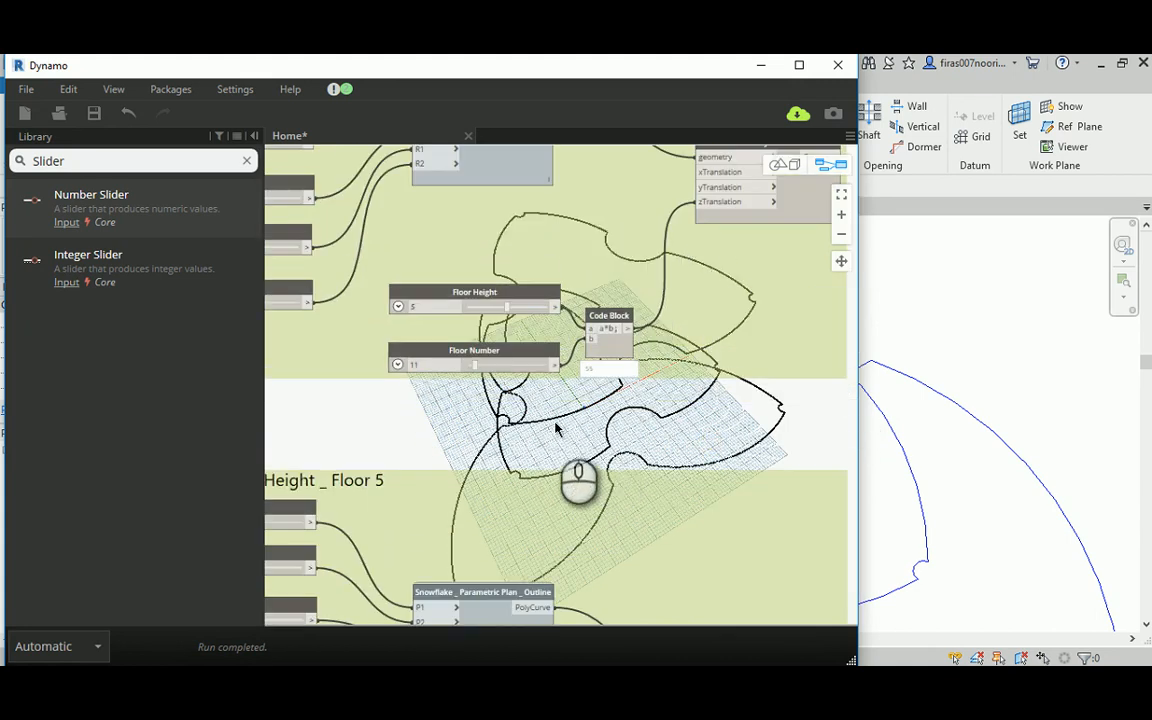
middle_drag(632, 528, 673, 569)
middle_drag(507, 222, 664, 388)
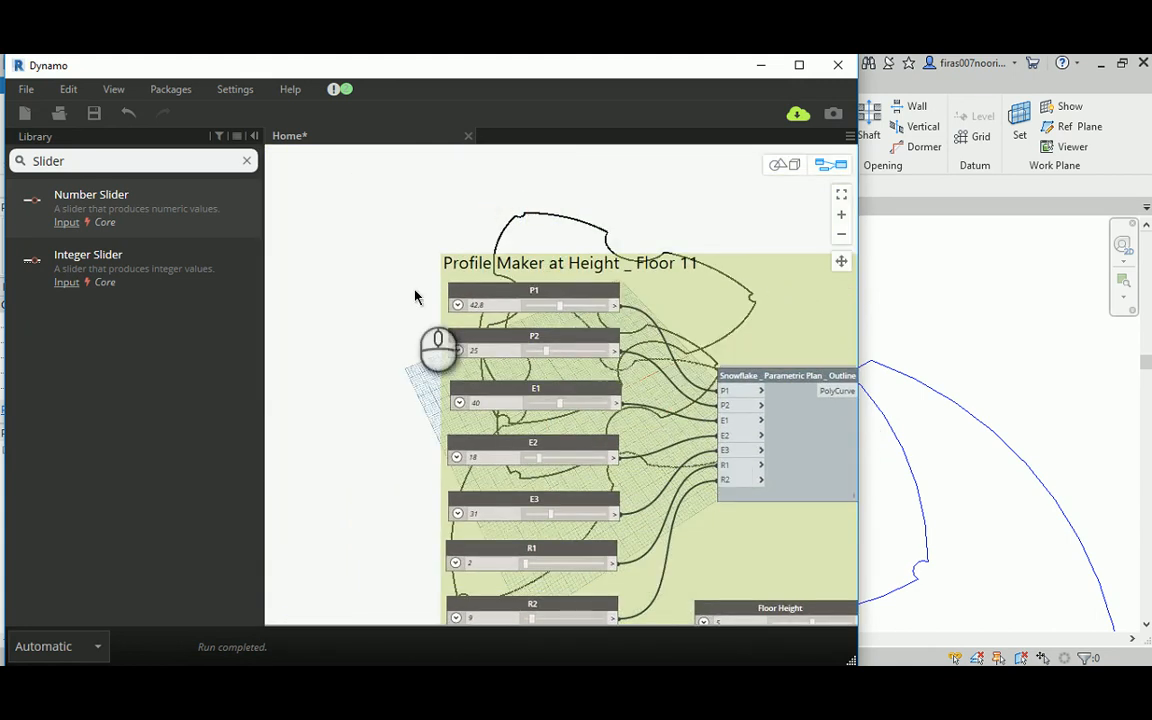
scroll(404, 307, up, 1)
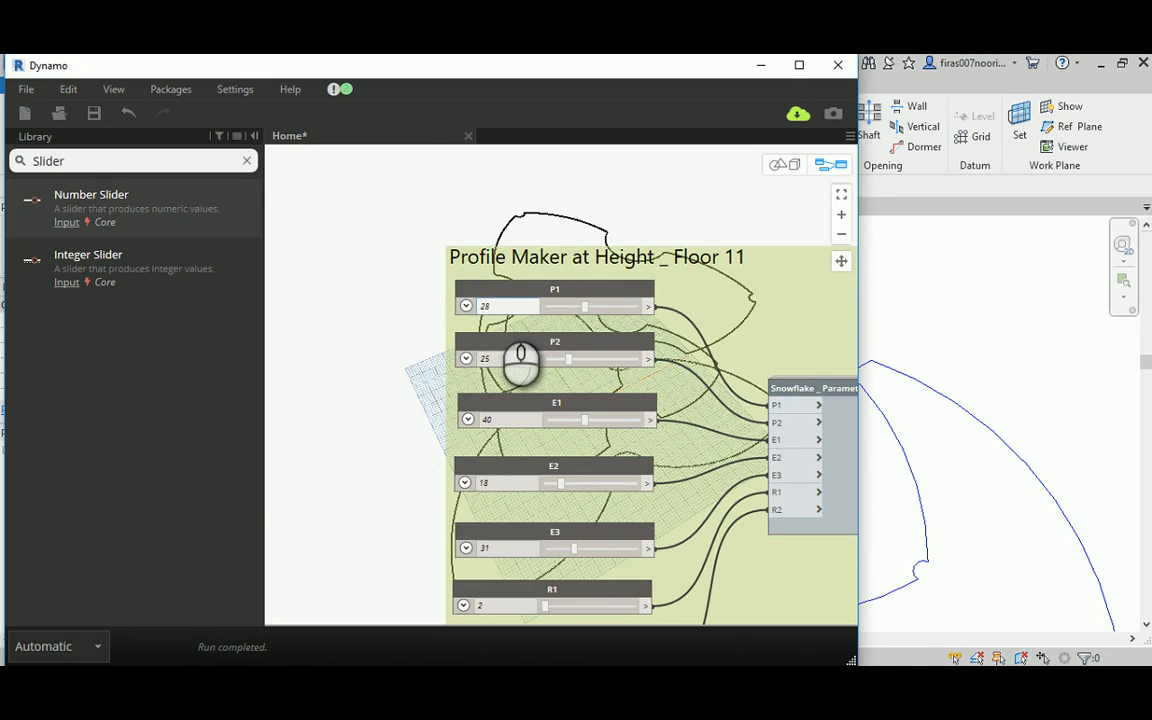
text(8.)
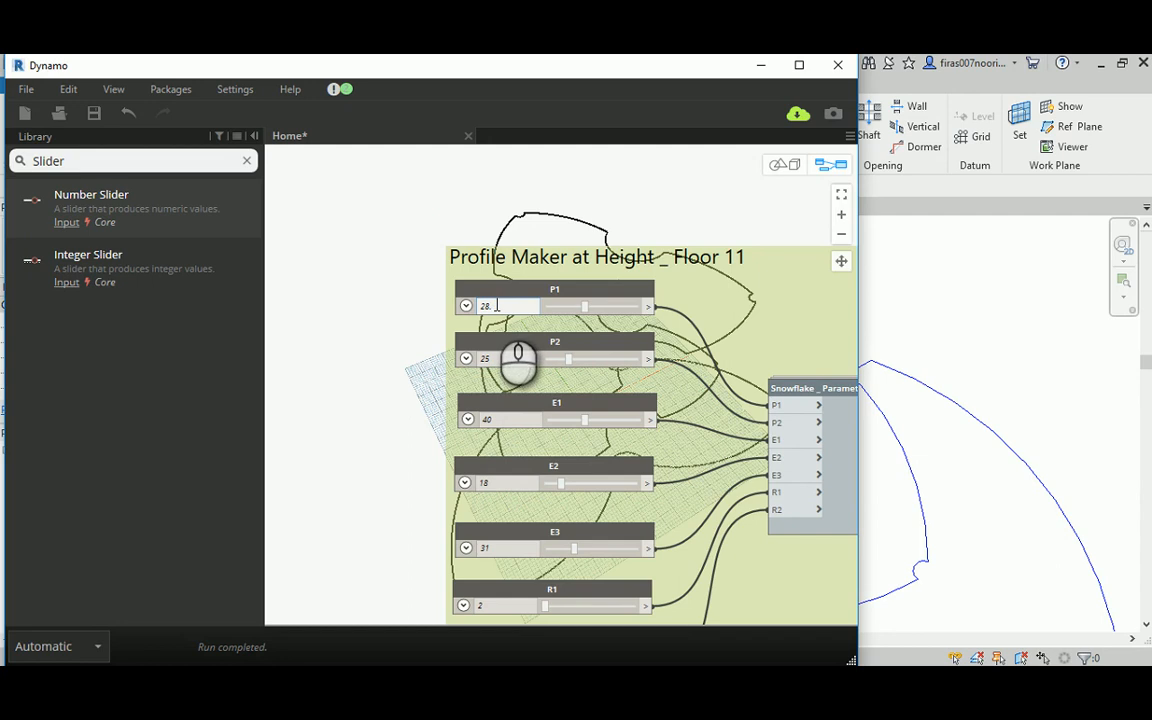
text(6)
click(504, 358)
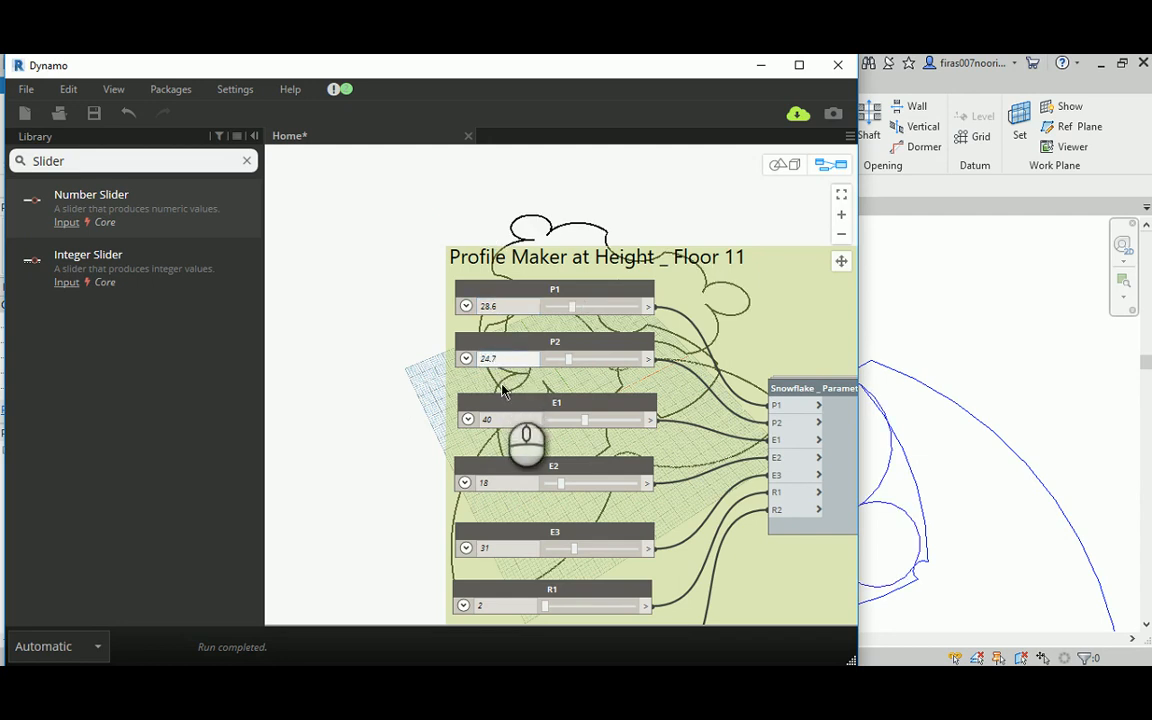
Step: Set the Floor 11 group's E1 slider to 24, E2 to 22 and E3 to 26
click(502, 418)
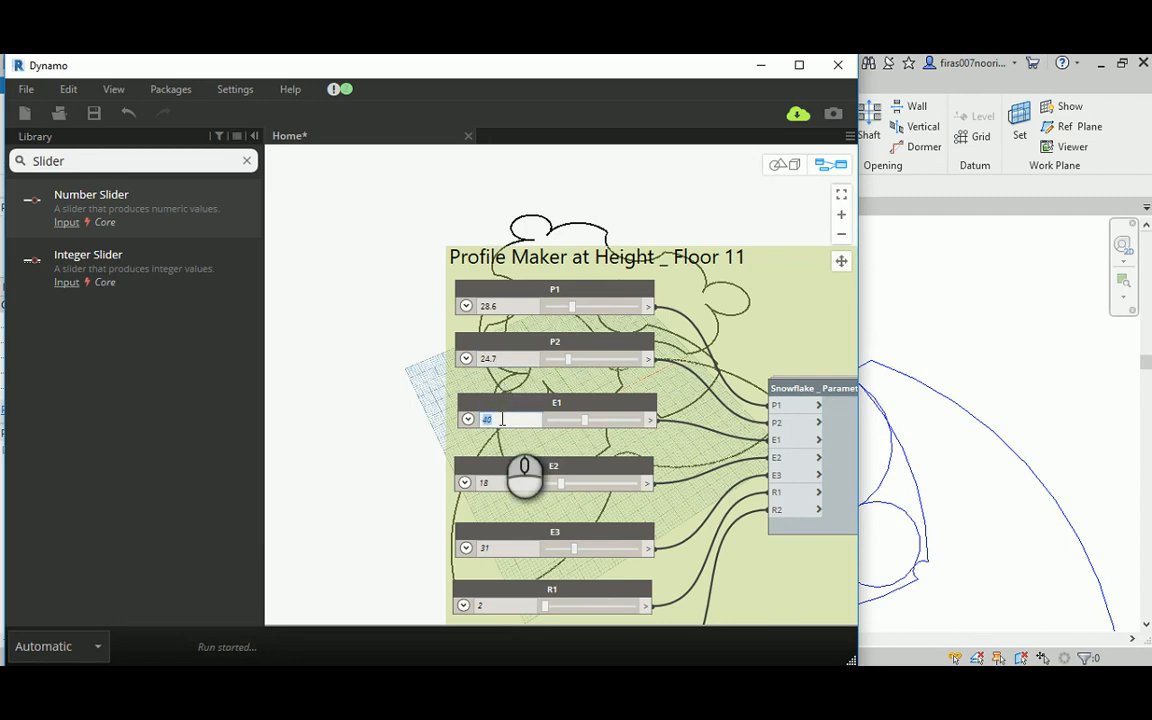
text(24)
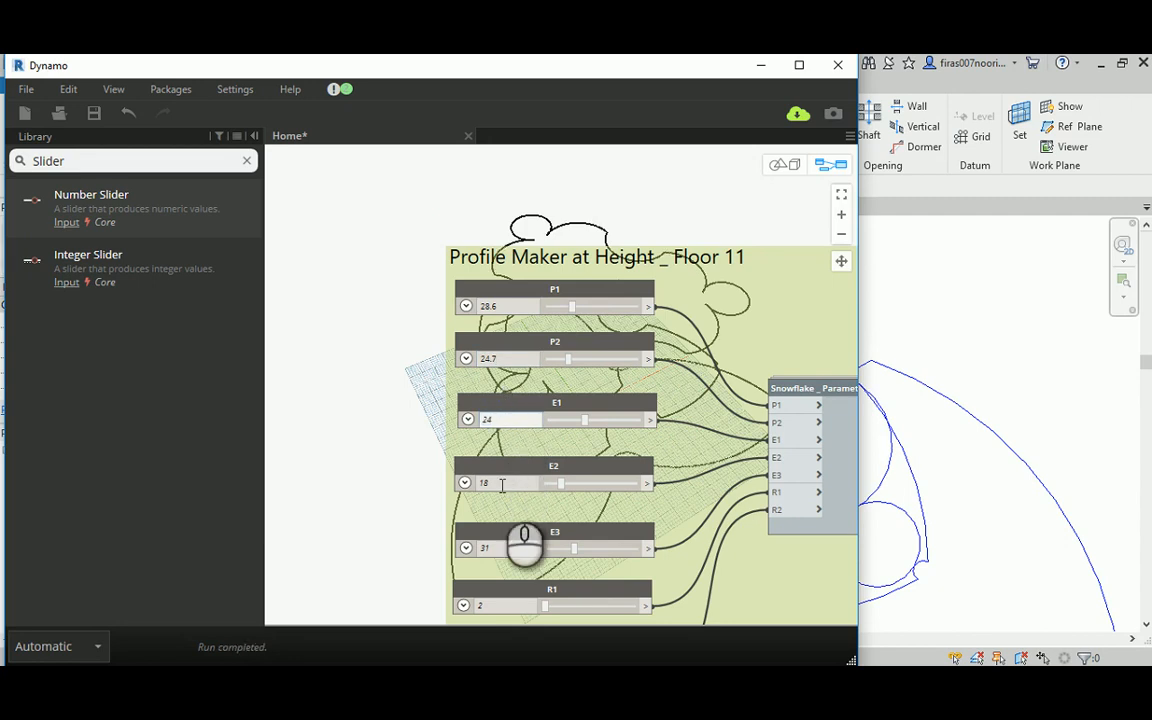
click(500, 484)
text(22)
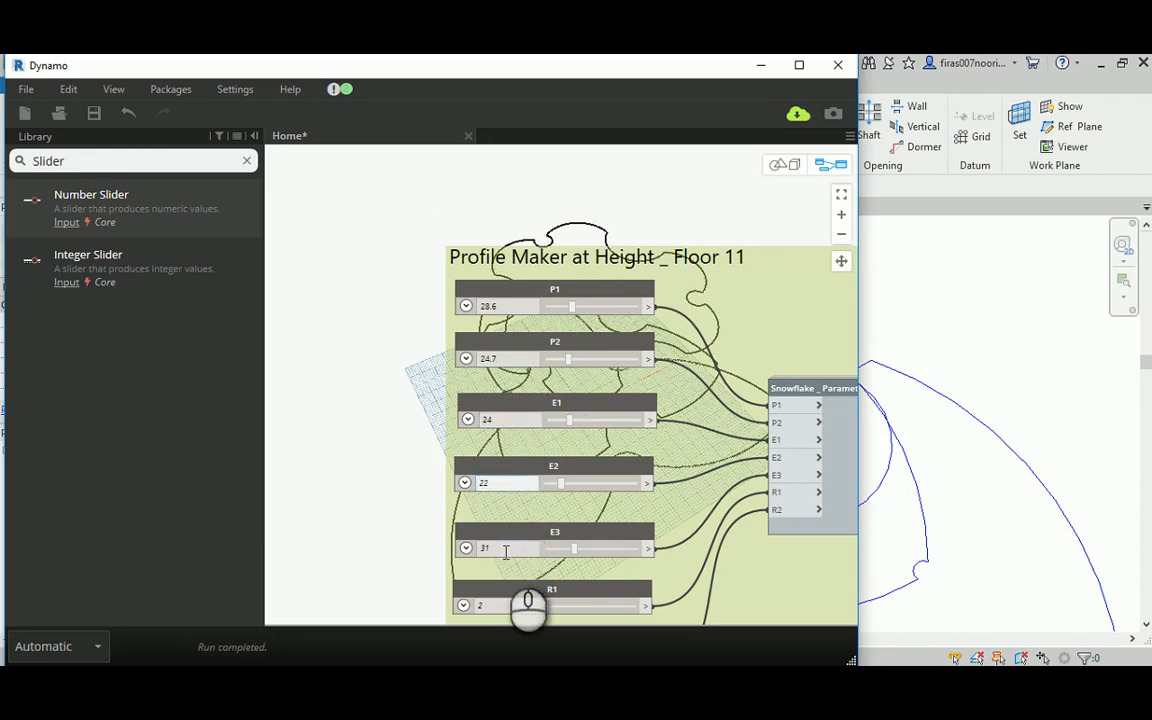
click(505, 549)
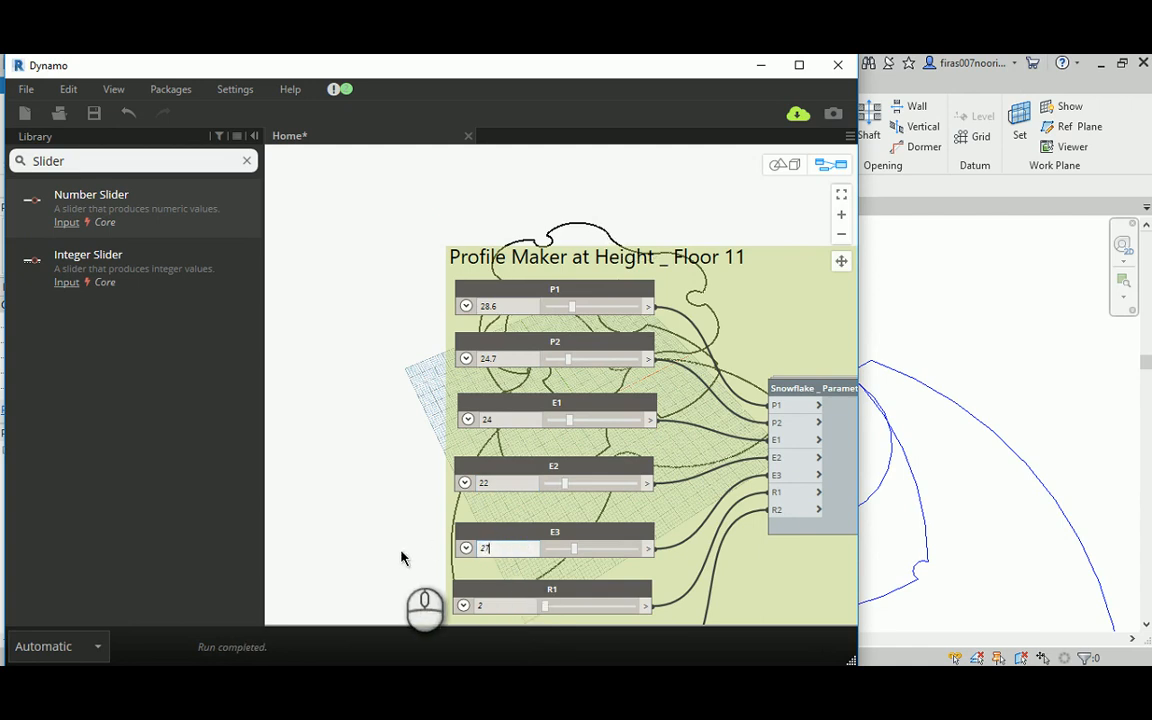
text(26)
click(360, 455)
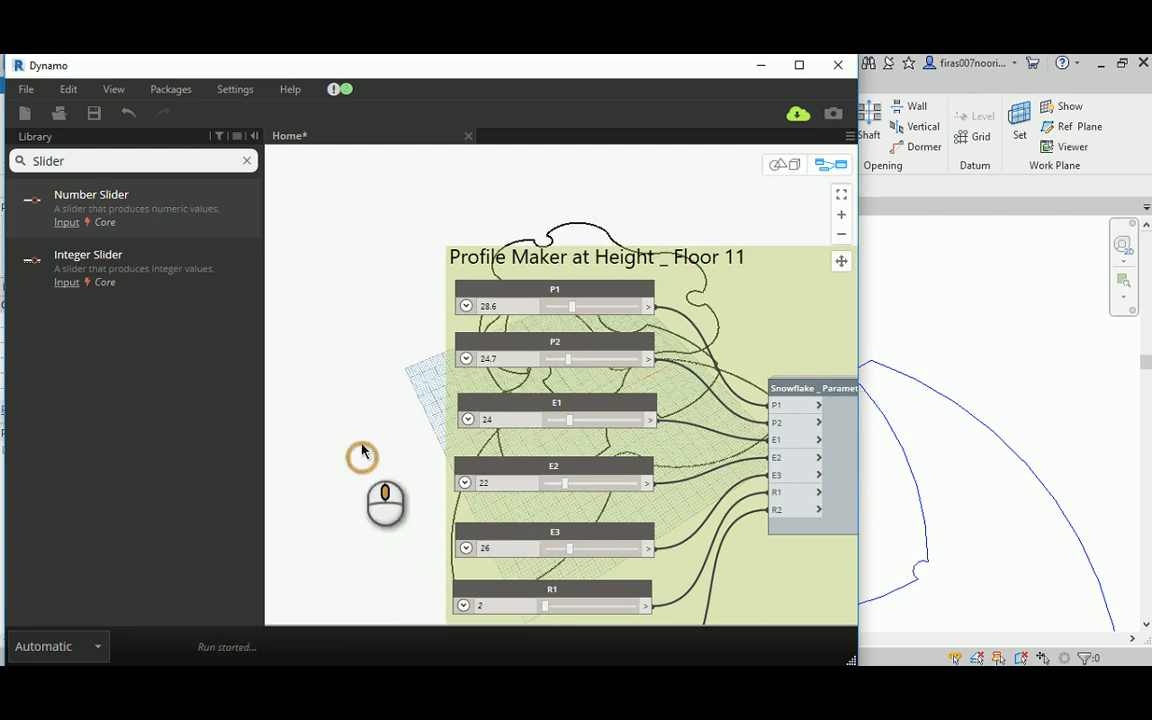
Step: Set the Floor 11 group's R1 slider to 3 and R2 to 5
middle_drag(369, 428, 375, 307)
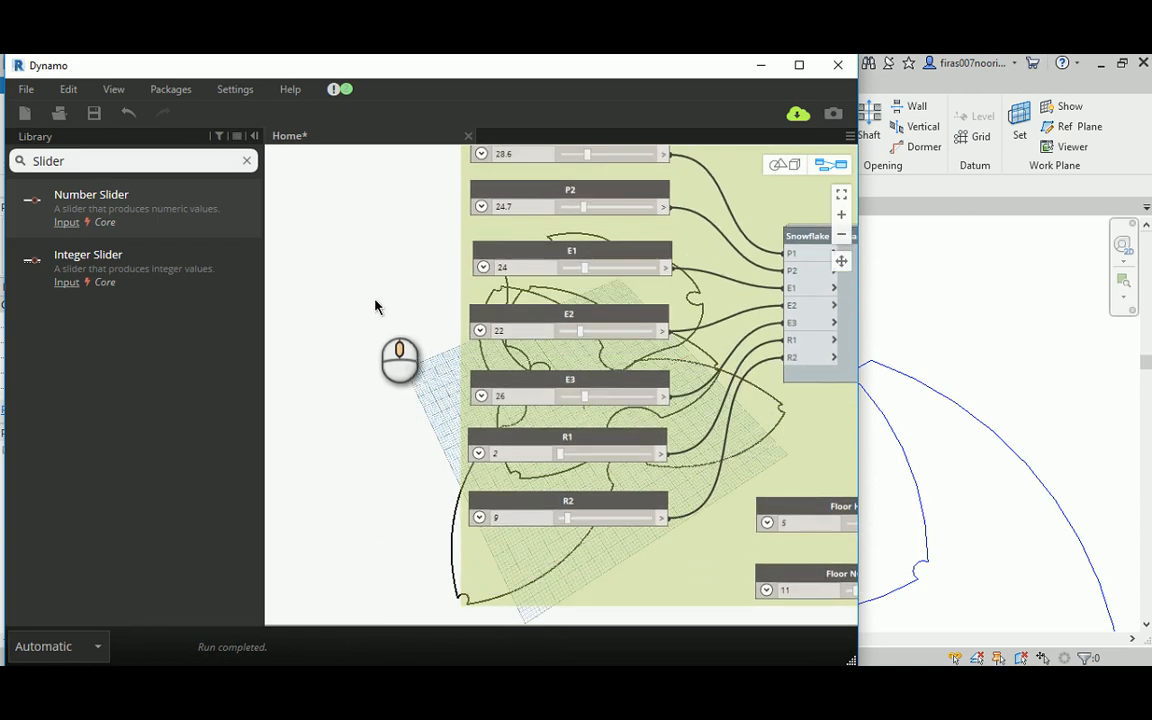
scroll(495, 460, up, 2)
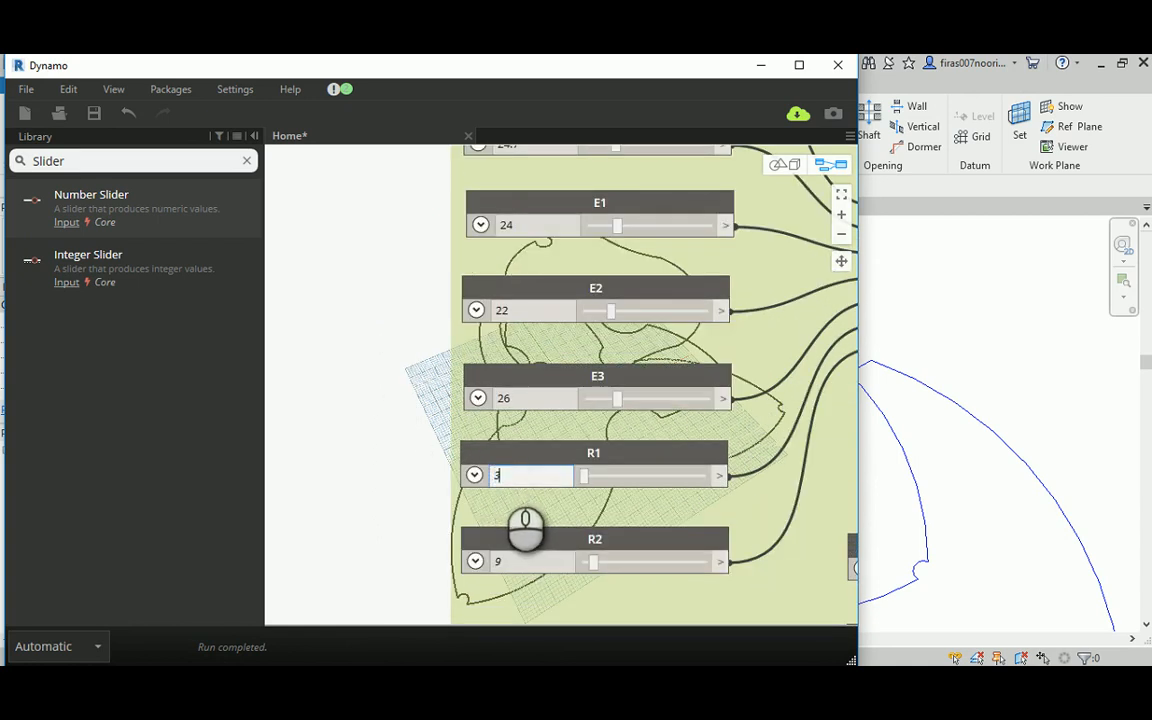
click(440, 503)
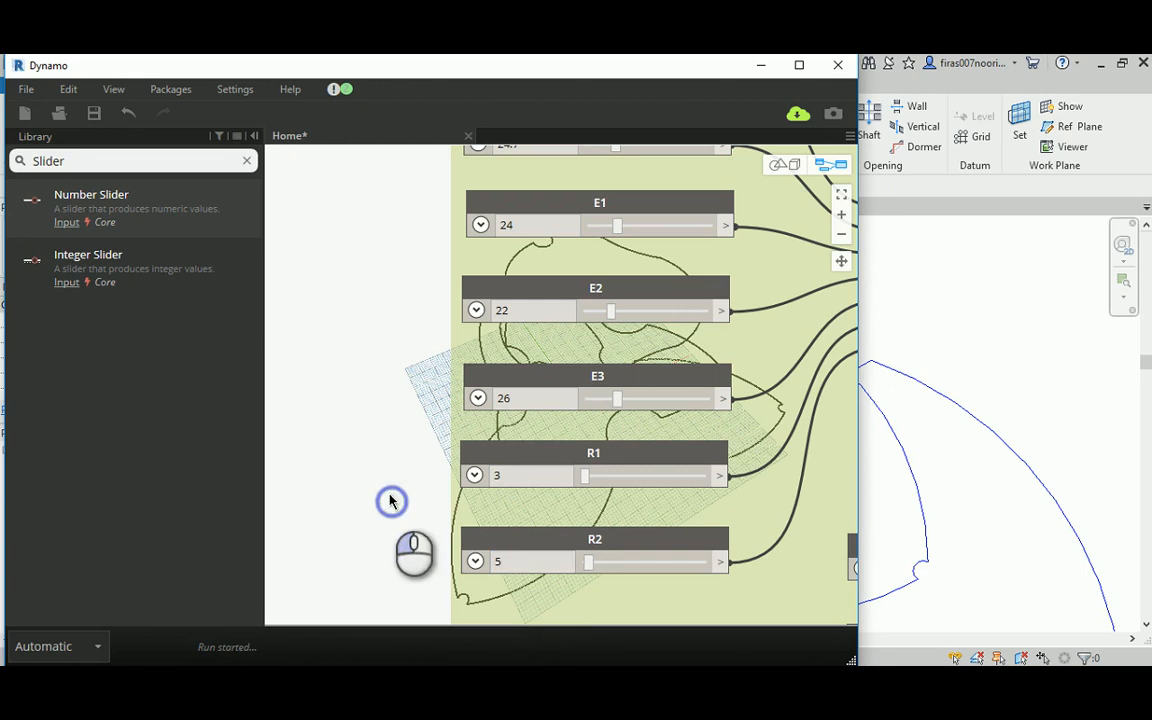
click(375, 380)
Step: Orbit the 3D geometry preview to examine the three stacked floor outlines from several angles
middle_drag(375, 380, 681, 445)
click(780, 164)
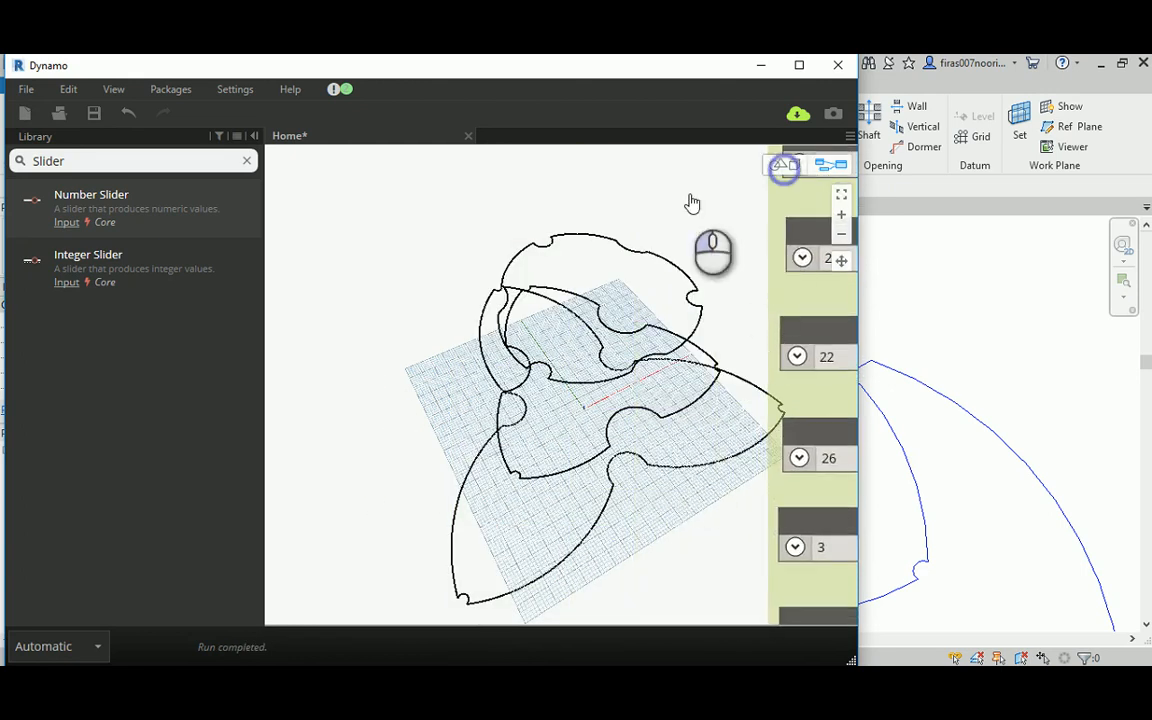
drag(575, 370, 547, 248)
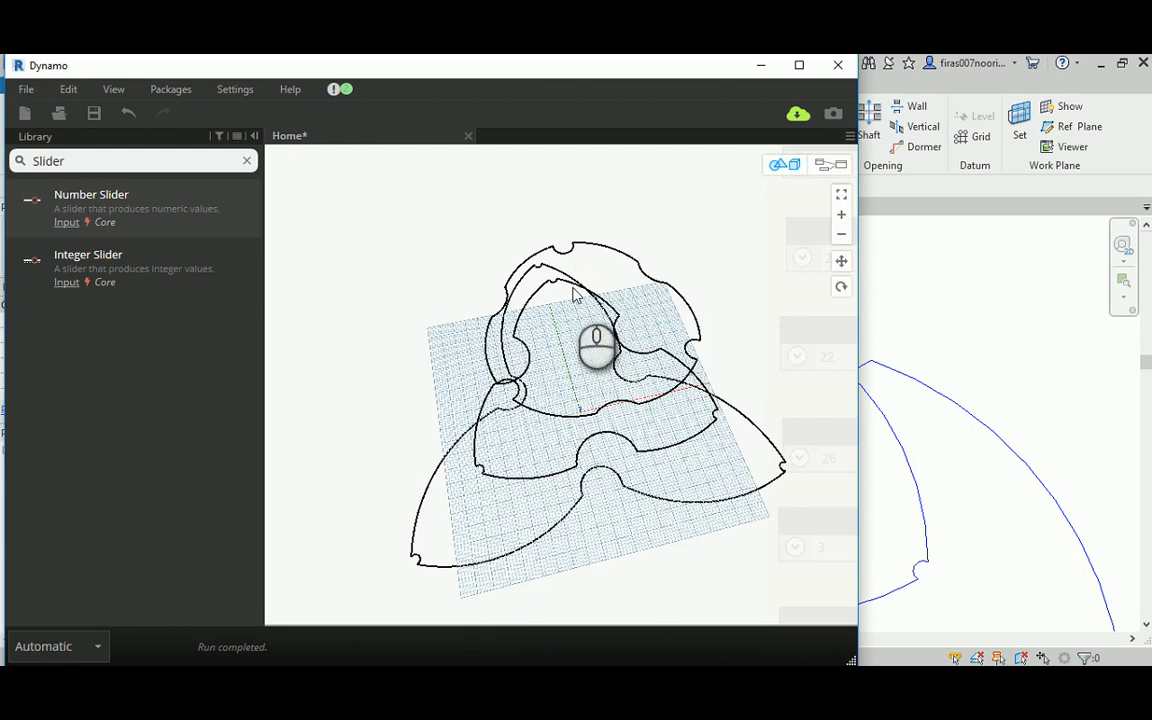
drag(572, 289, 576, 274)
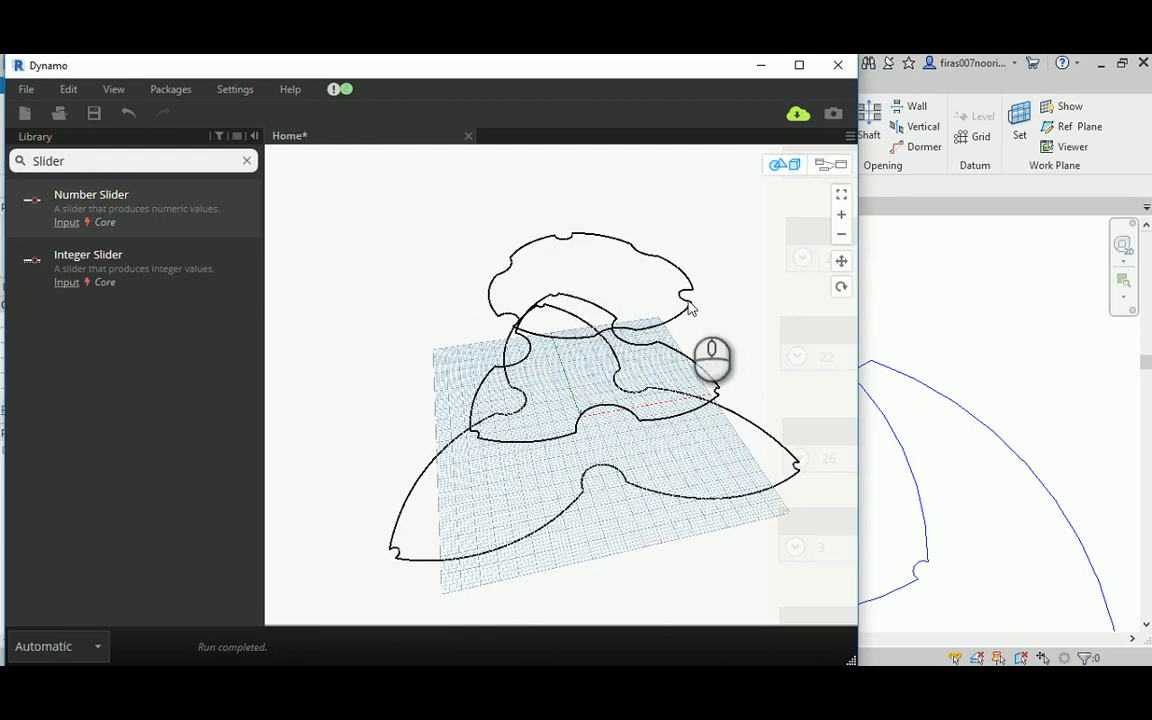
mouse_move(536, 277)
right_down()
mouse_move(543, 368)
mouse_move(545, 321)
mouse_move(596, 252)
mouse_move(581, 260)
mouse_move(579, 288)
right_up()
middle_drag(676, 353, 566, 362)
right_drag(515, 319, 563, 323)
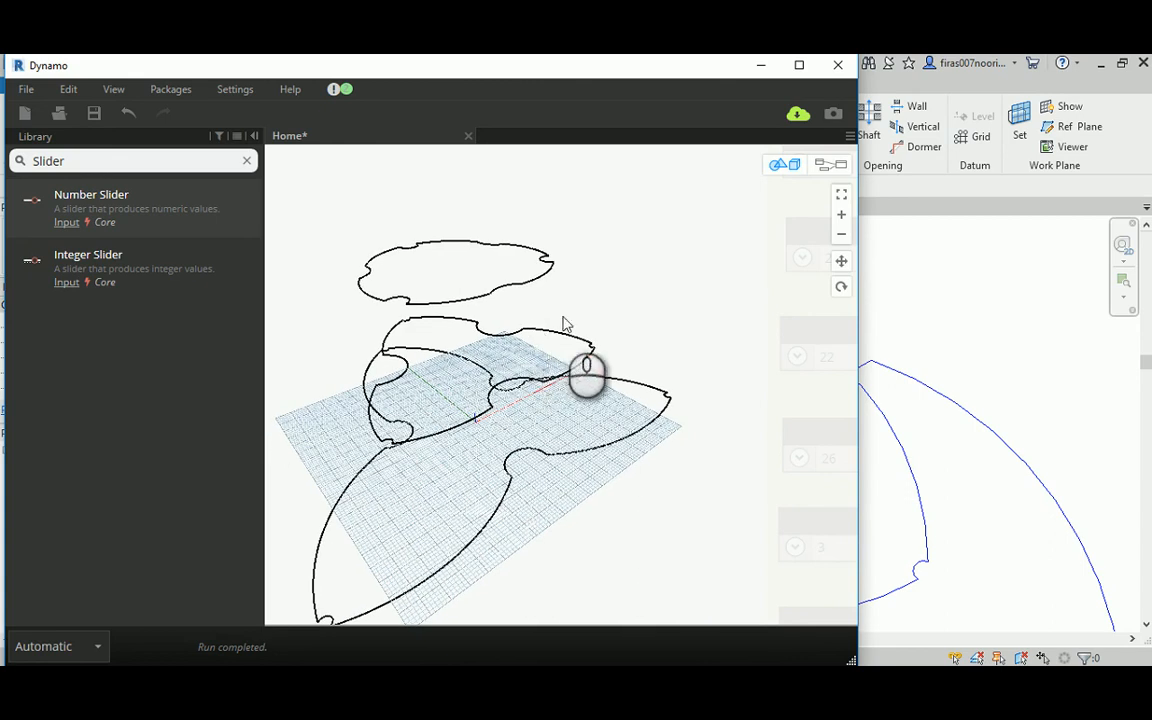
Step: Duplicate the Profile Maker at Height _ Floor 11 group and place the copy directly above the original
click(830, 164)
scroll(511, 309, down, 6)
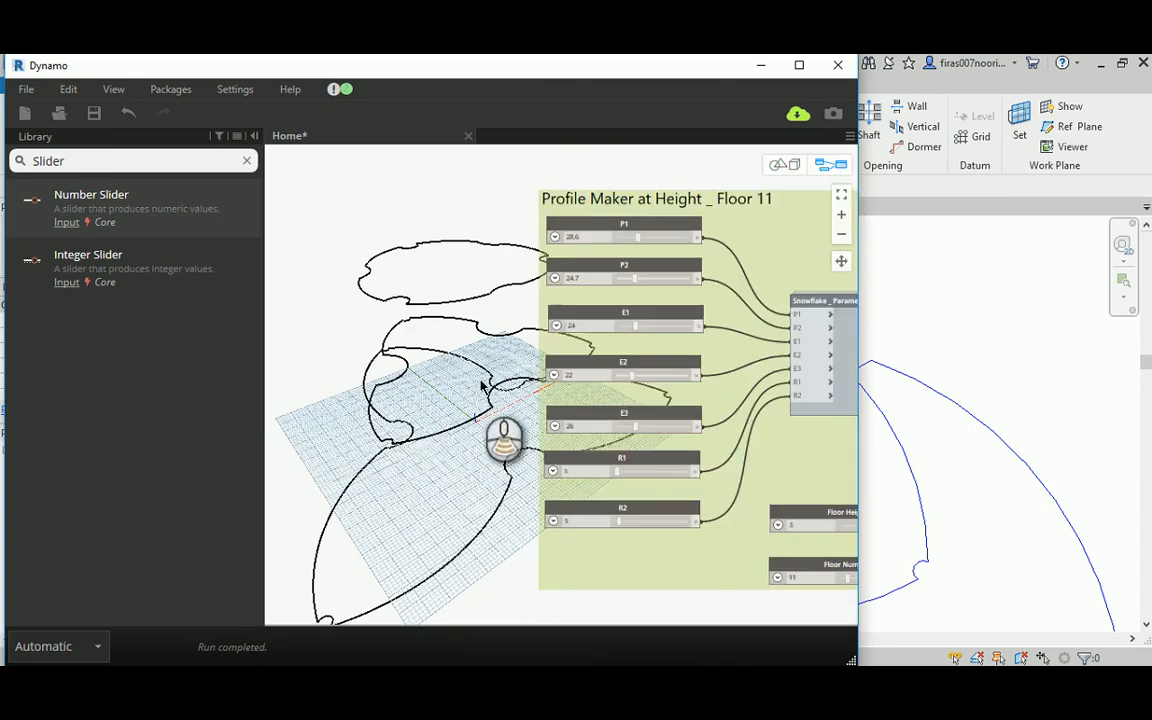
middle_drag(608, 383, 616, 446)
ctrl+drag(615, 446, 614, 187)
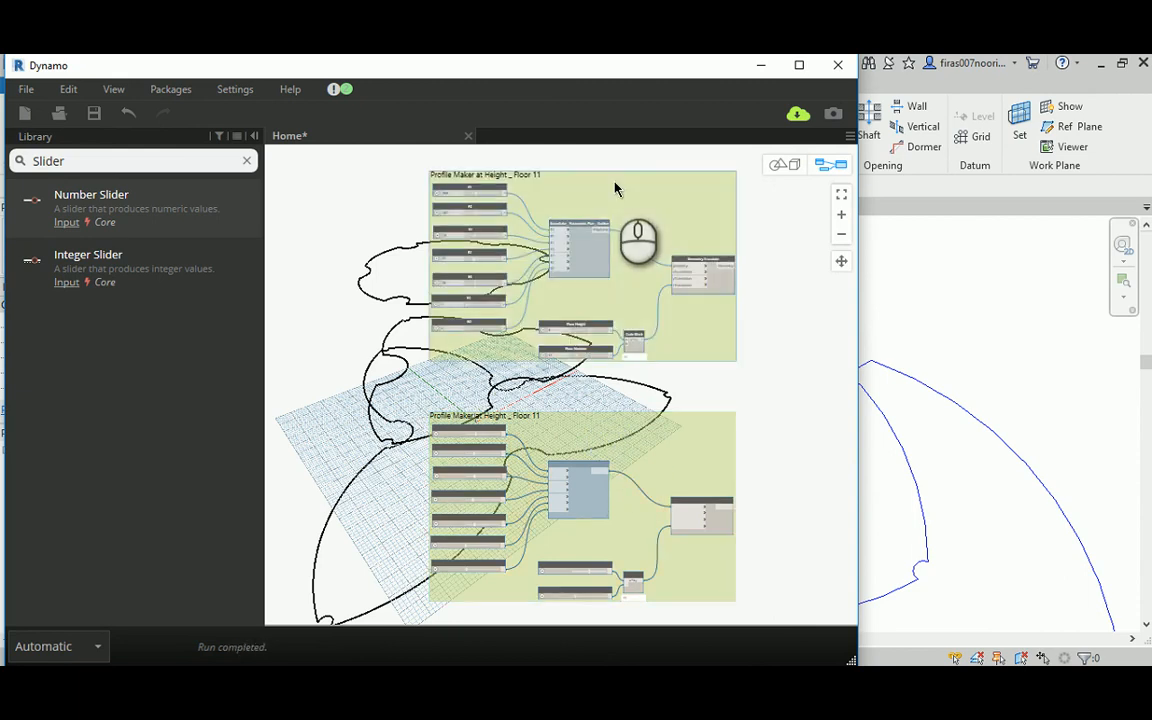
Step: Rename the upper copied group as Profile Maker at Height _ Floor 17
scroll(560, 162, up, 3)
scroll(530, 184, up, 2)
double_click(522, 188)
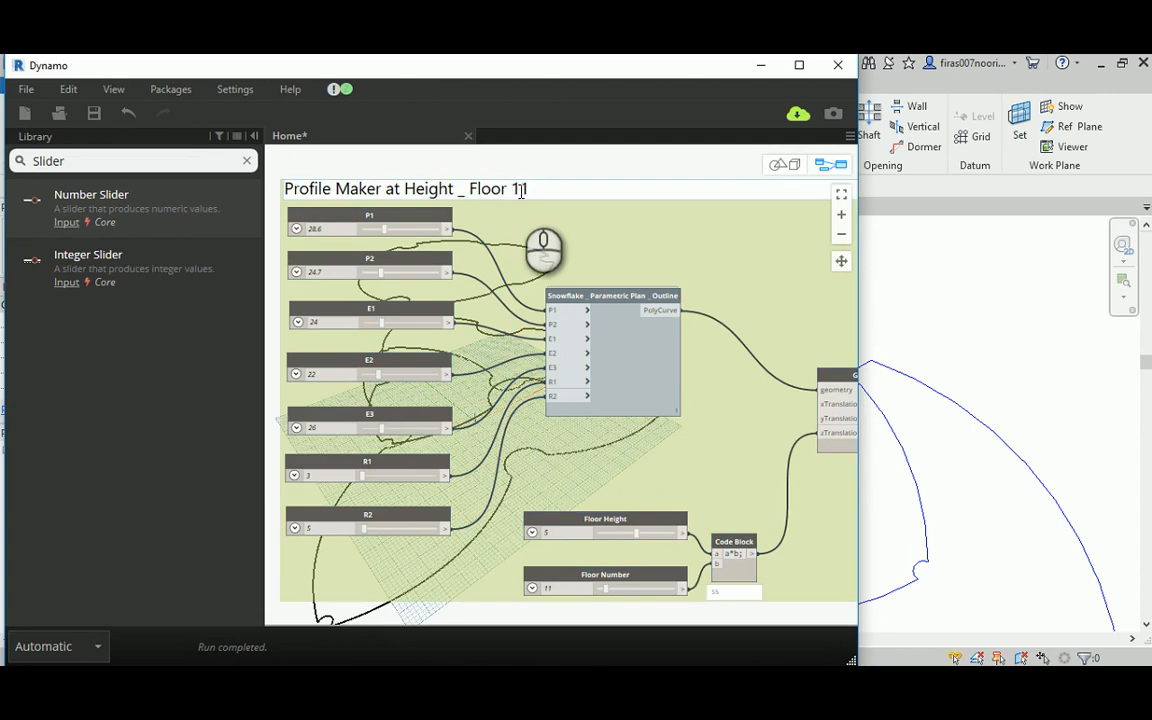
drag(518, 191, 528, 191)
text(7)
click(533, 168)
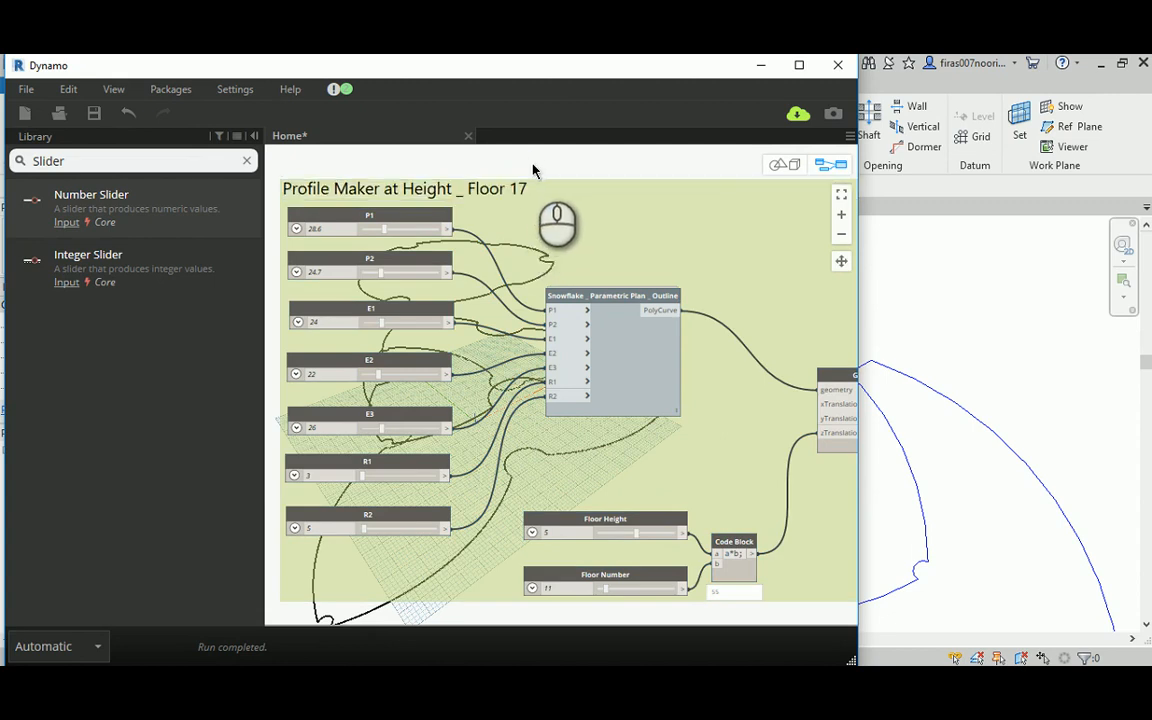
Step: Set the Floor Number slider in the Floor 17 group to 17
scroll(540, 300, down, 4)
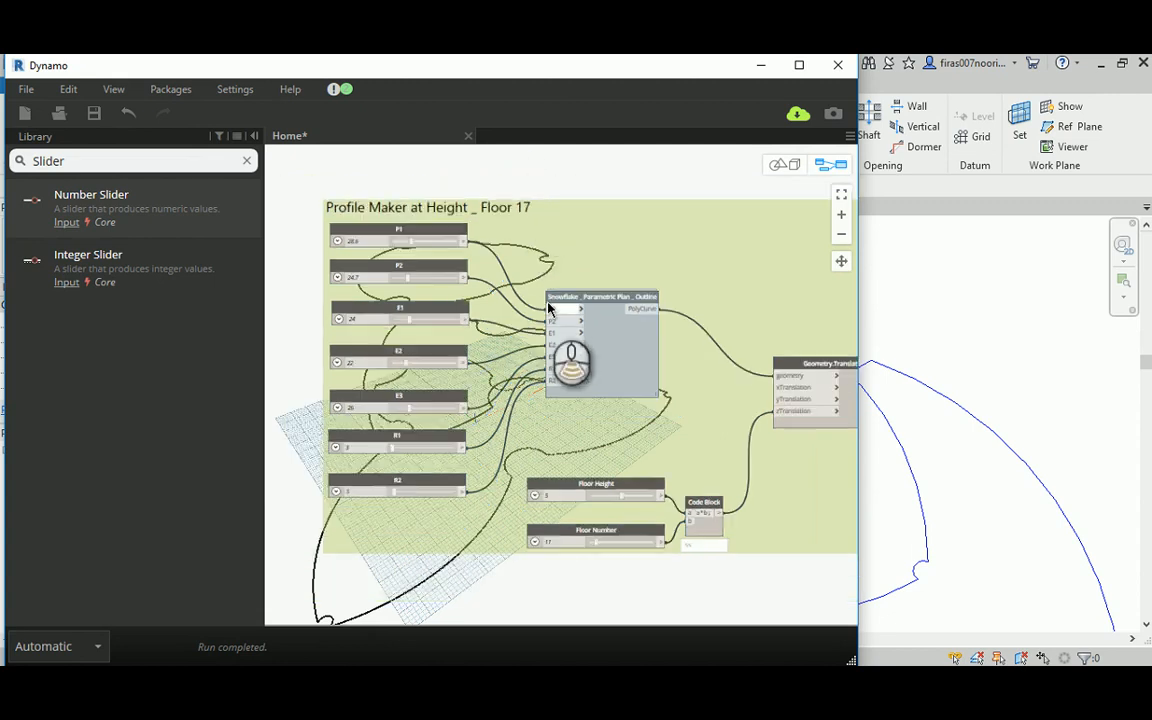
scroll(533, 463, up, 5)
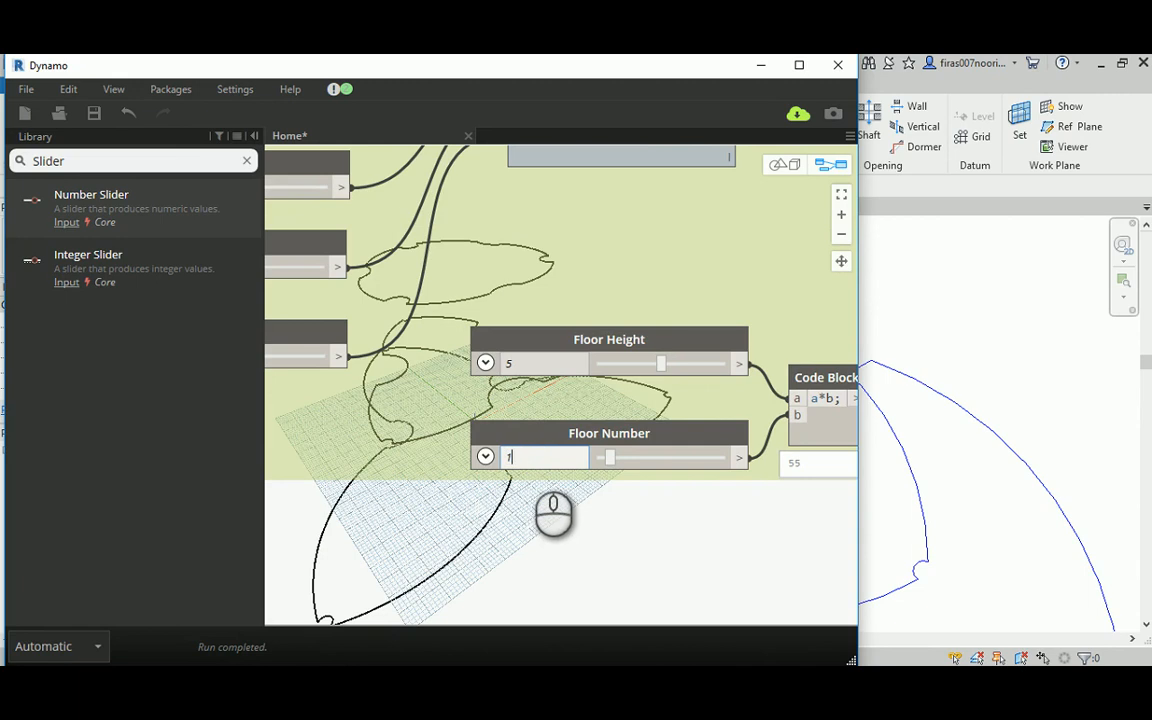
click(746, 527)
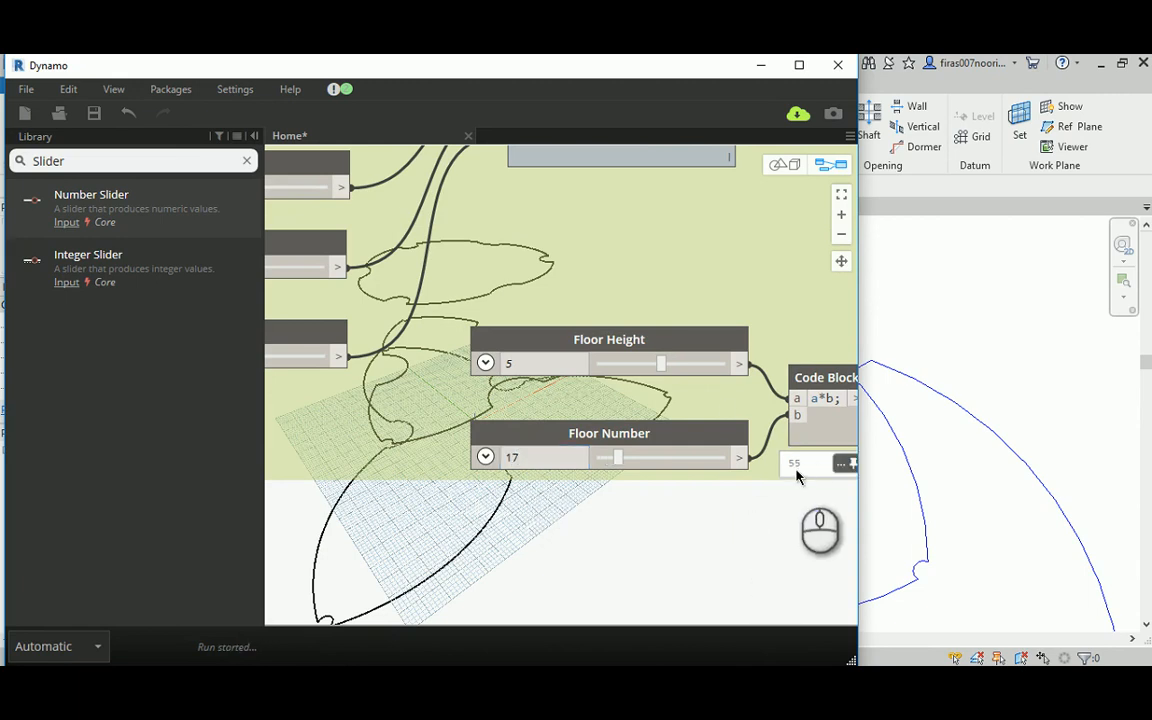
Step: In the Floor 17 group, set the P1 slider to 23 and P2 to 25
middle_drag(689, 455, 818, 599)
middle_drag(494, 297, 656, 441)
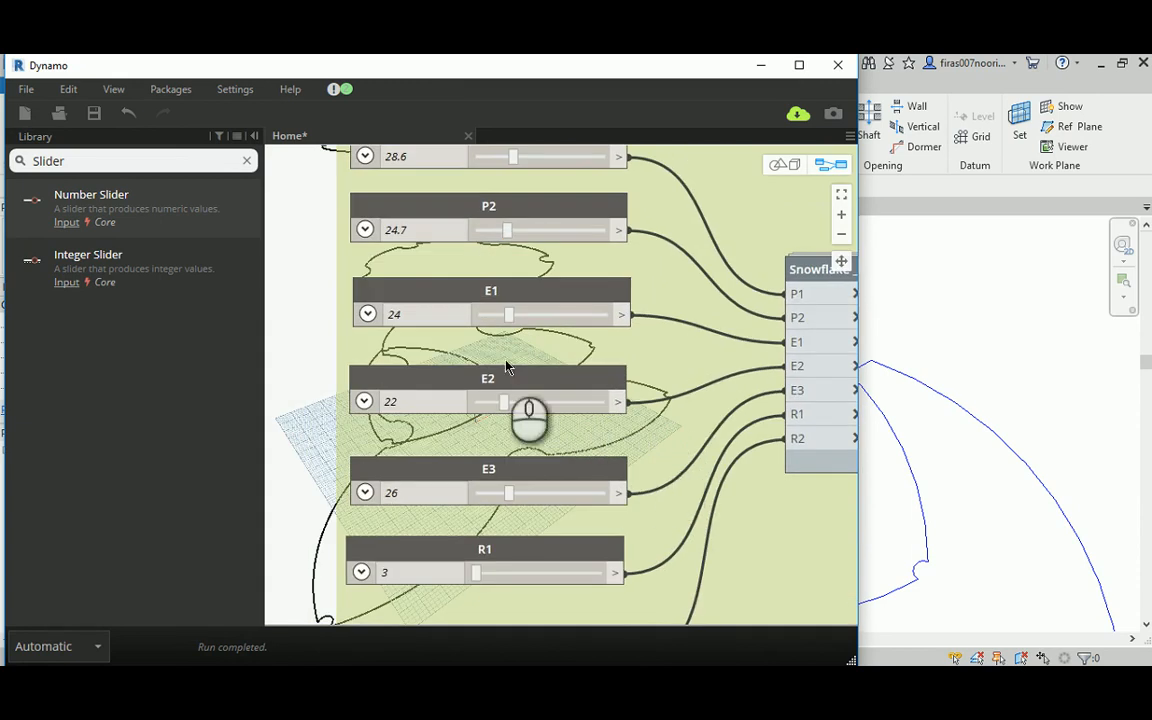
middle_drag(507, 365, 474, 443)
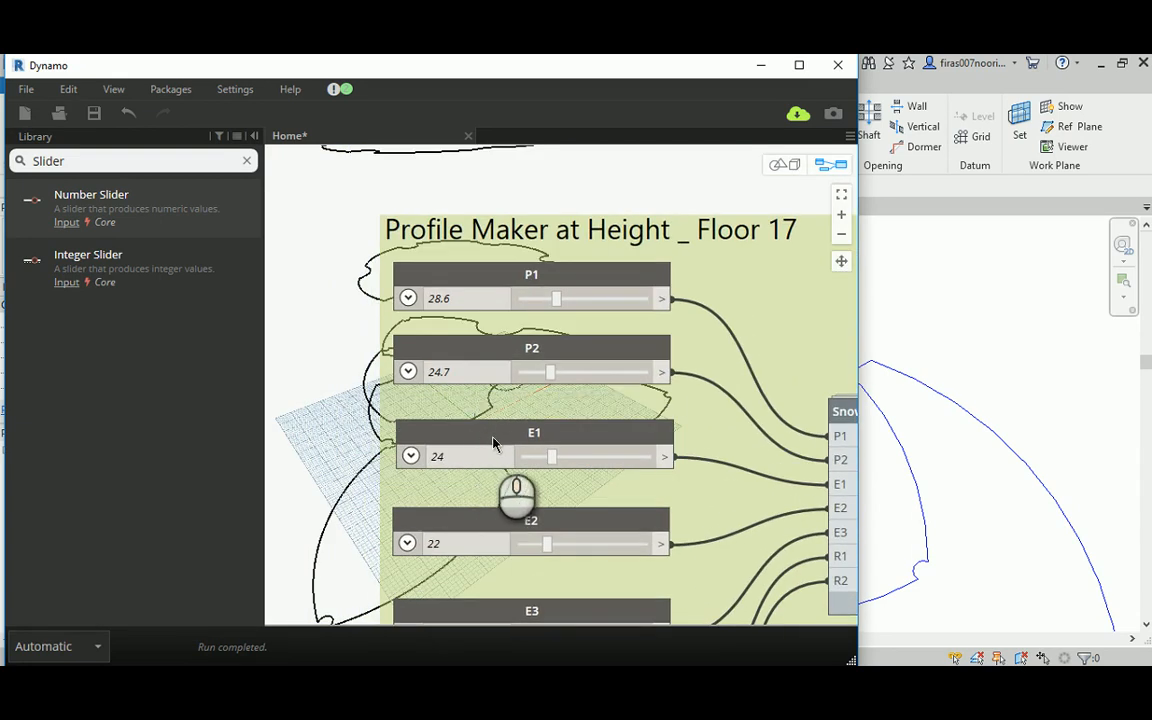
click(466, 300)
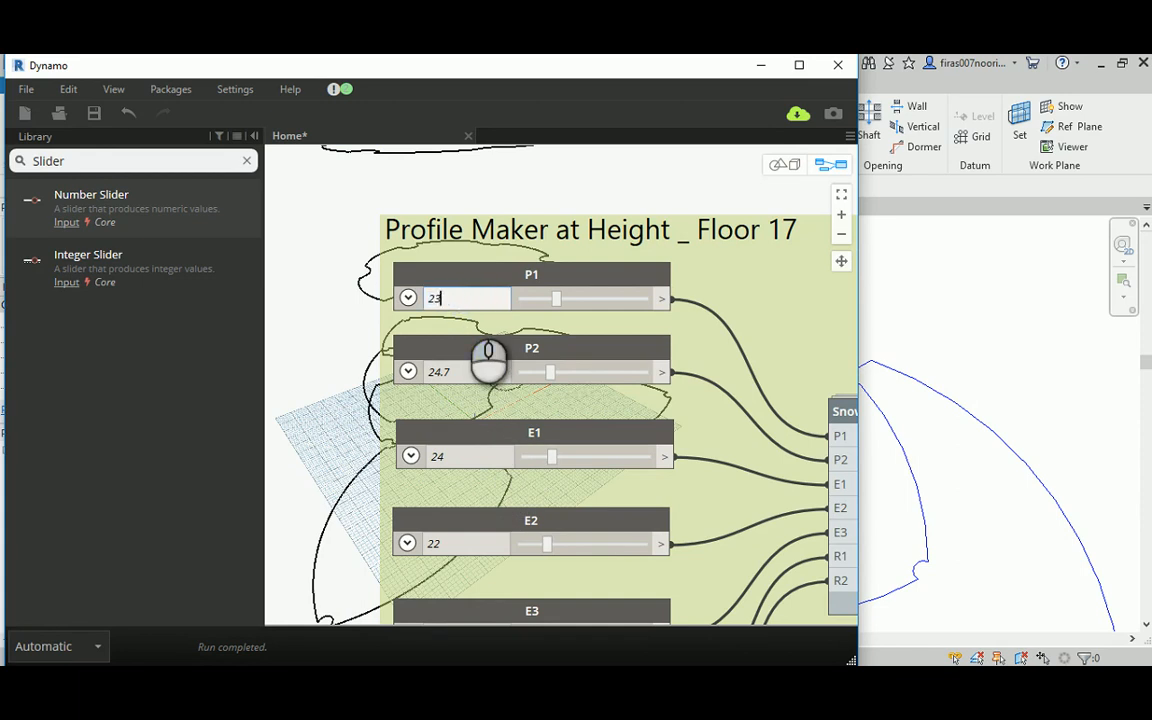
text(23)
click(463, 372)
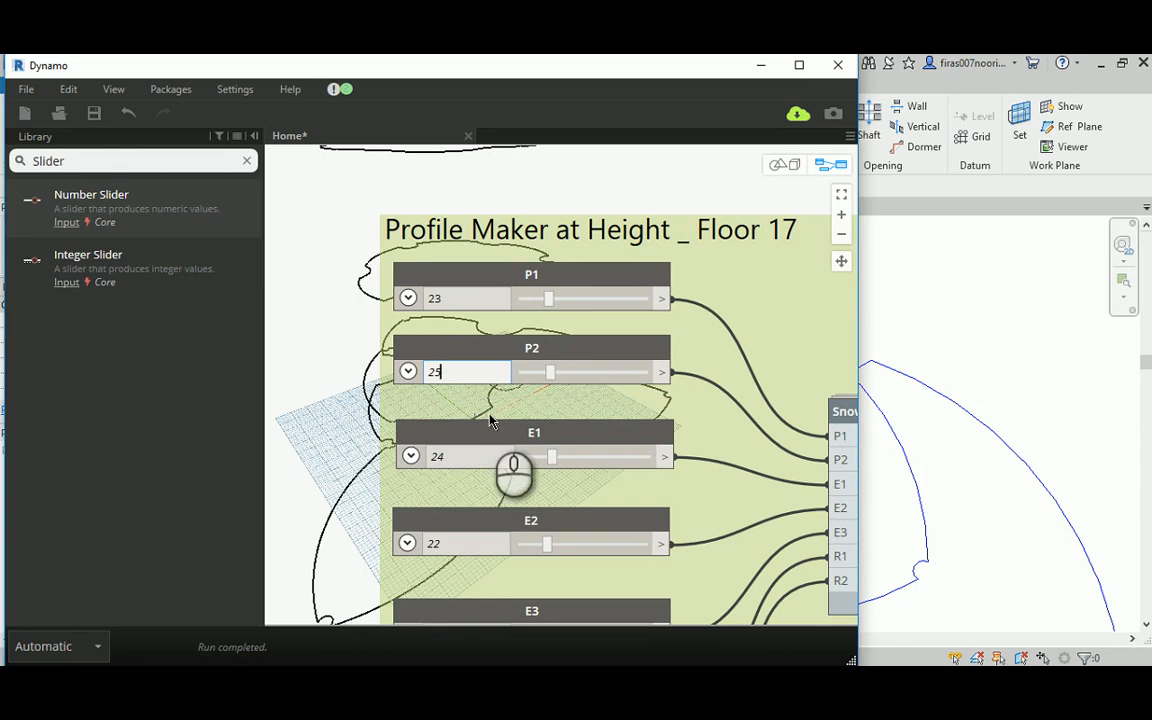
Step: Set the Floor 17 group's E1 slider to 20, E2 to 20 and E3 to 24.5
click(468, 462)
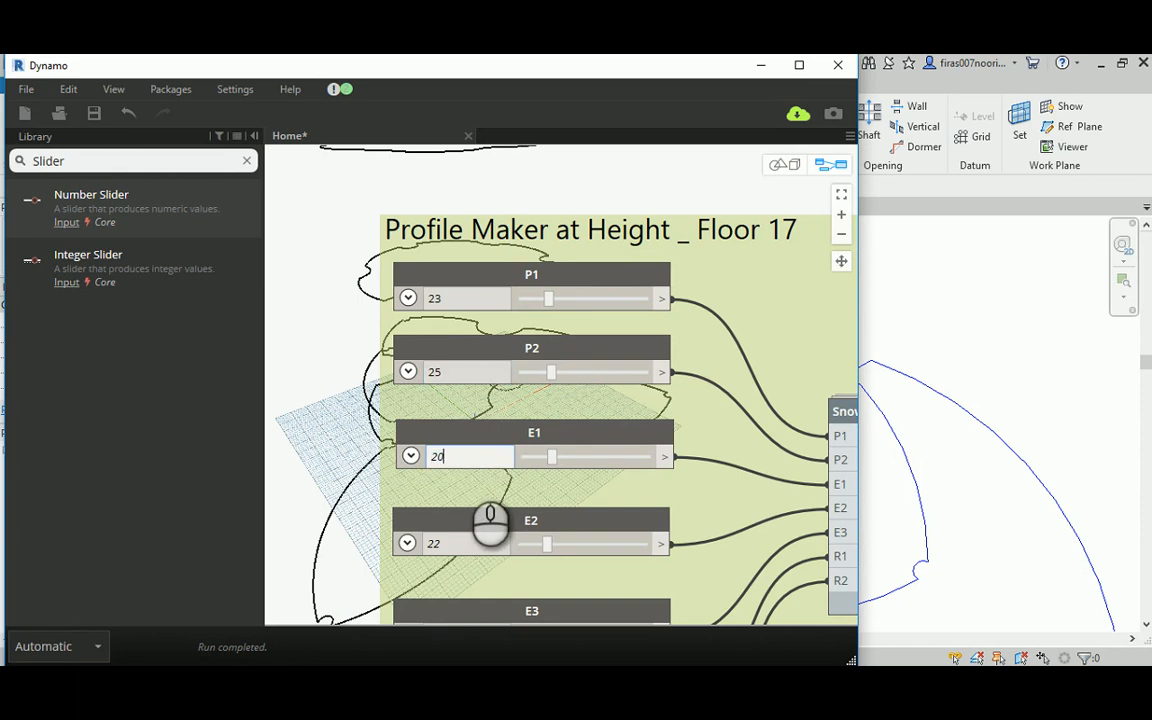
click(476, 546)
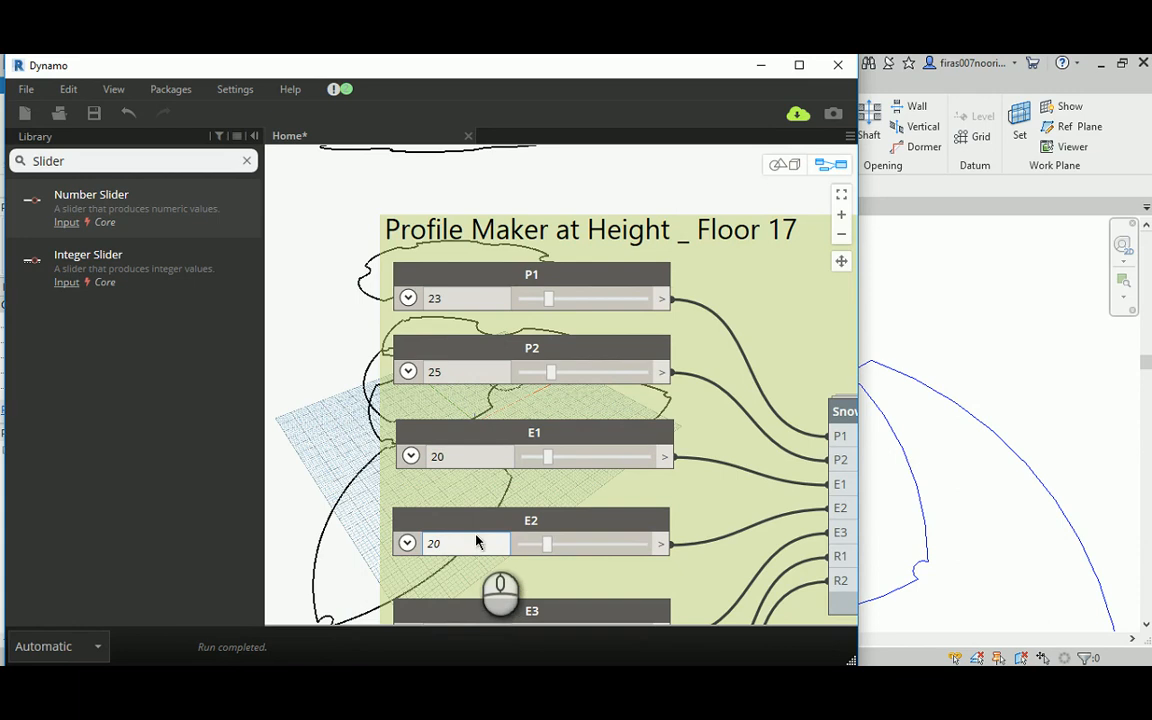
middle_drag(378, 547, 351, 388)
click(427, 479)
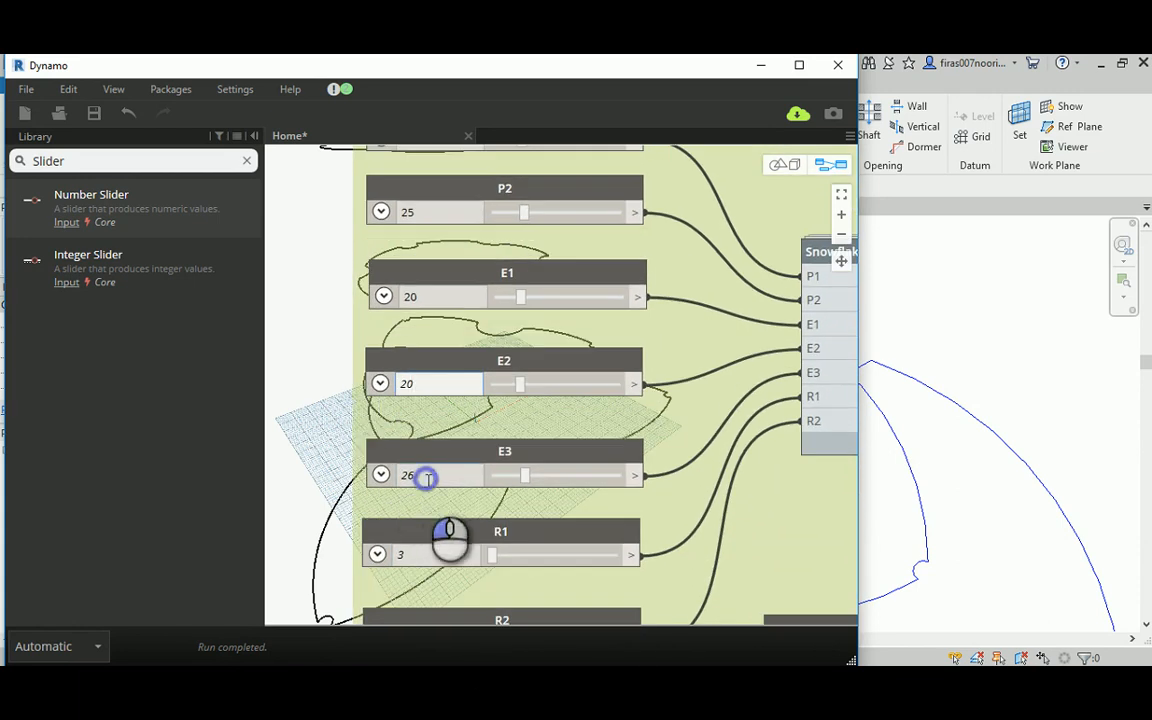
text(24)
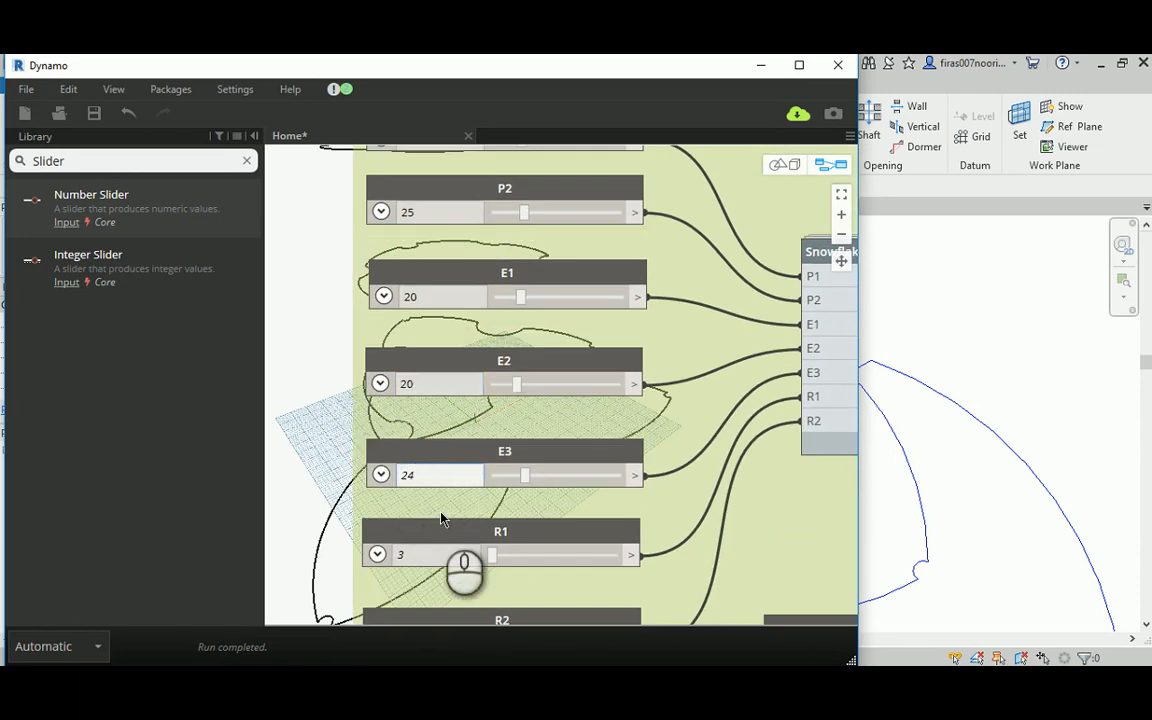
text(.5)
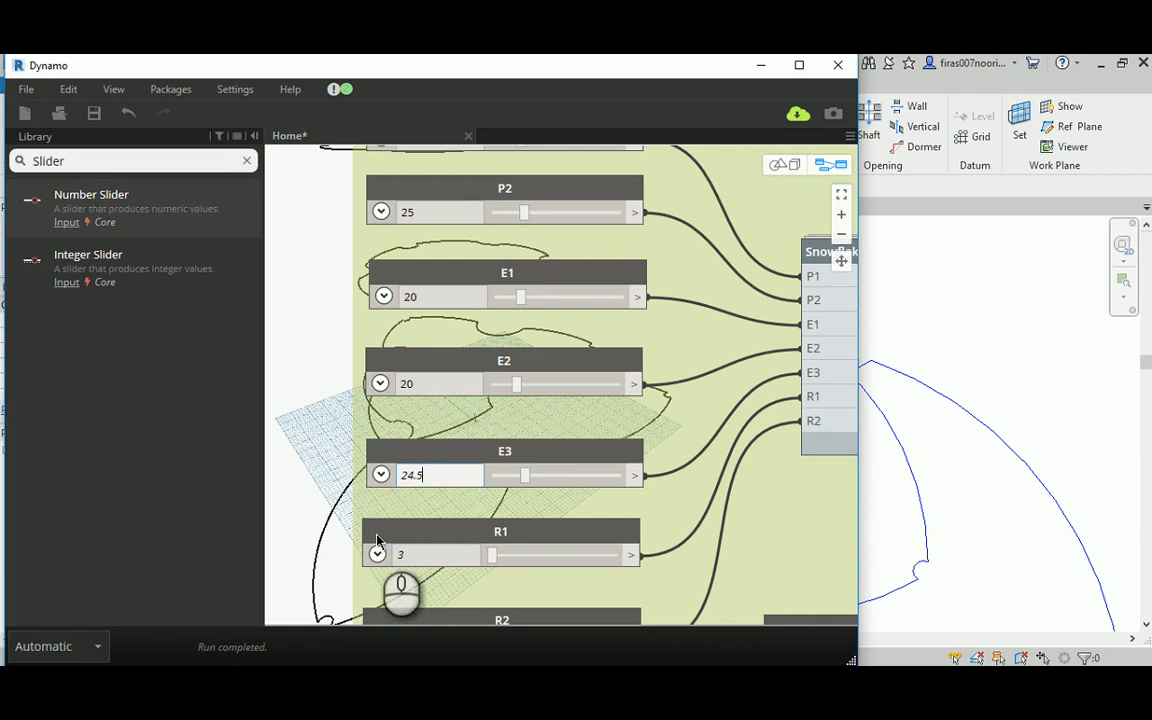
Step: Set the Floor 17 group's R1 slider to 2 and R2 to 5.5
click(415, 555)
text(2)
key(Return)
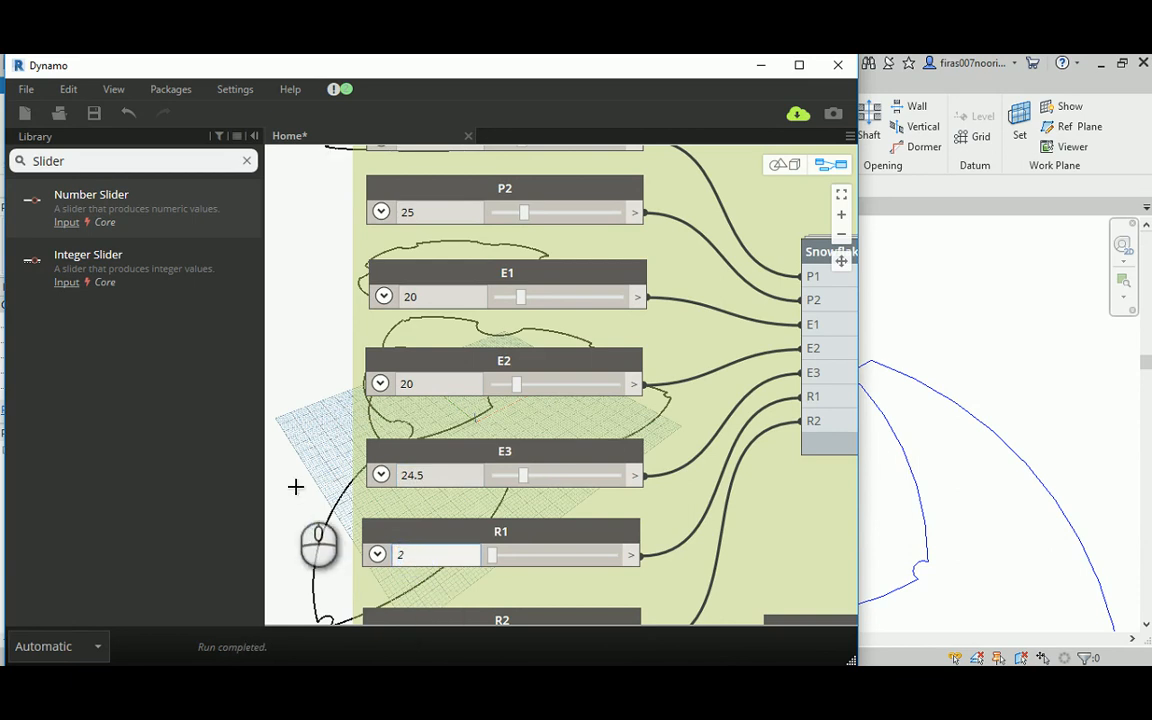
middle_drag(309, 505, 352, 347)
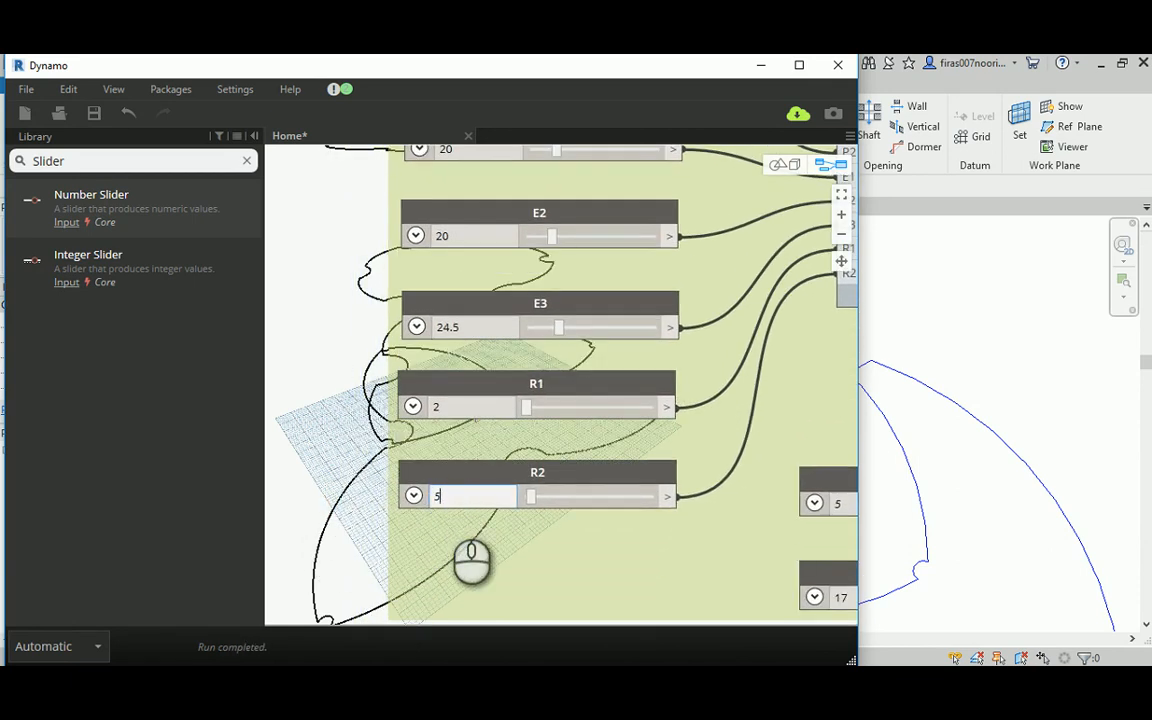
click(317, 348)
Step: Orbit the 3D geometry preview to examine the Floor 17 outline above the lower floor outlines, and return to the graph
middle_drag(309, 314, 437, 441)
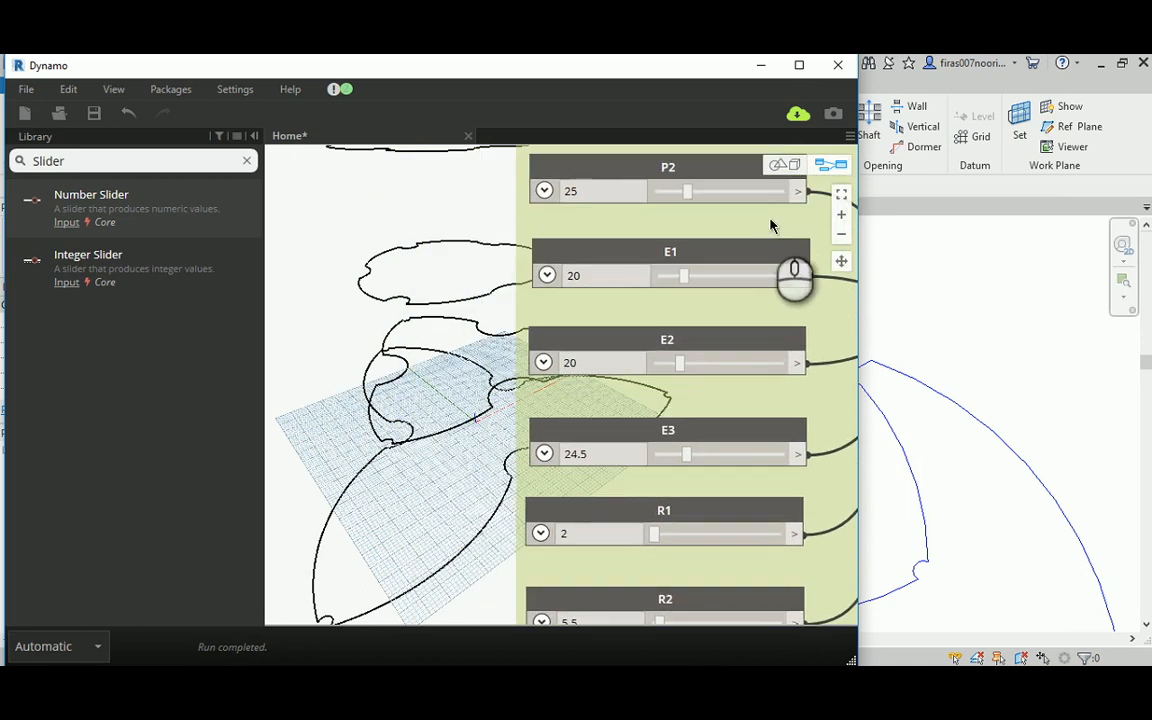
click(783, 164)
scroll(460, 250, down, 3)
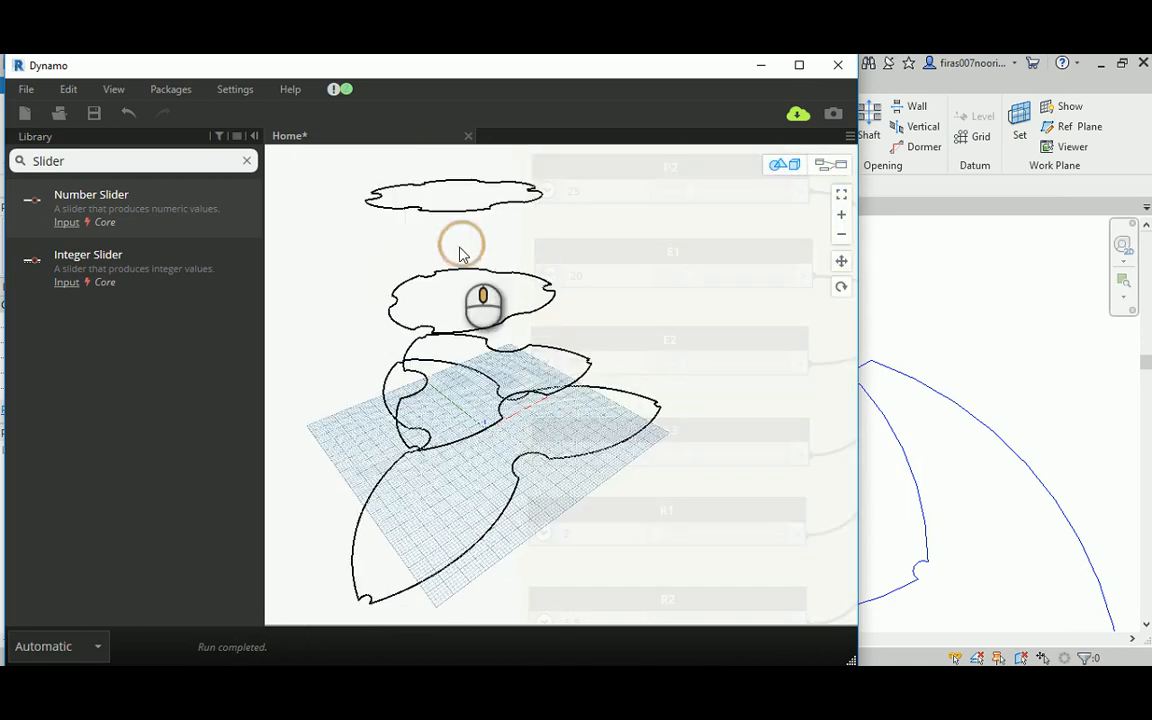
right_drag(460, 253, 431, 270)
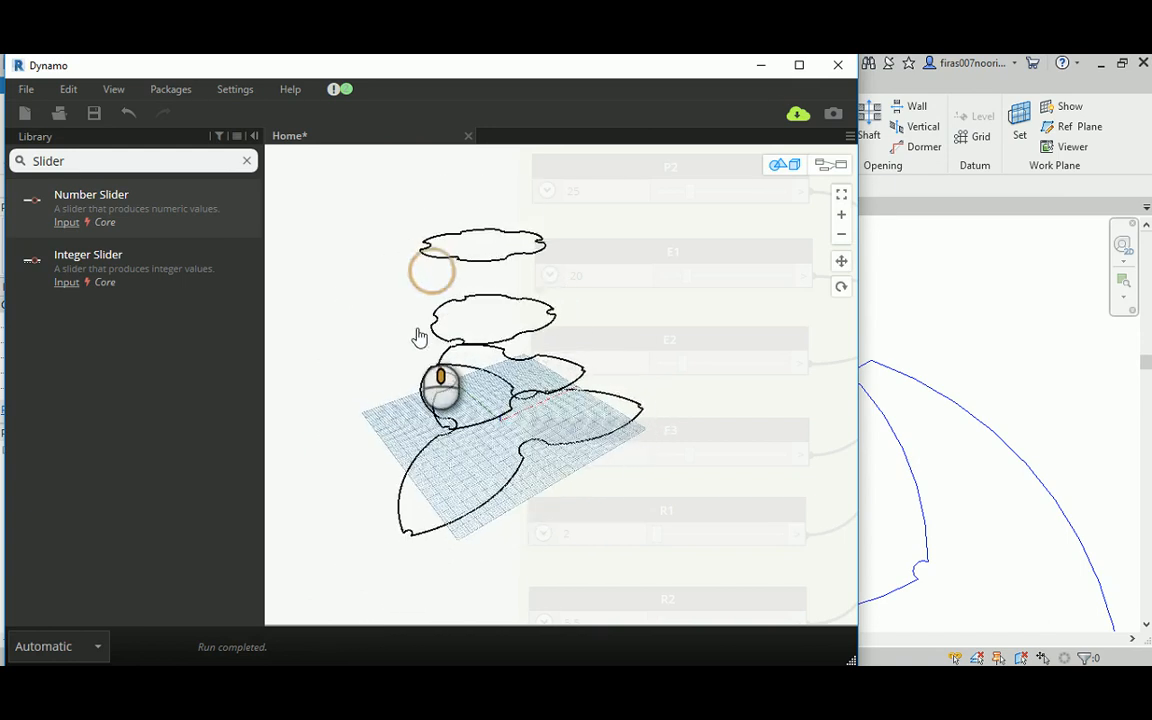
click(831, 164)
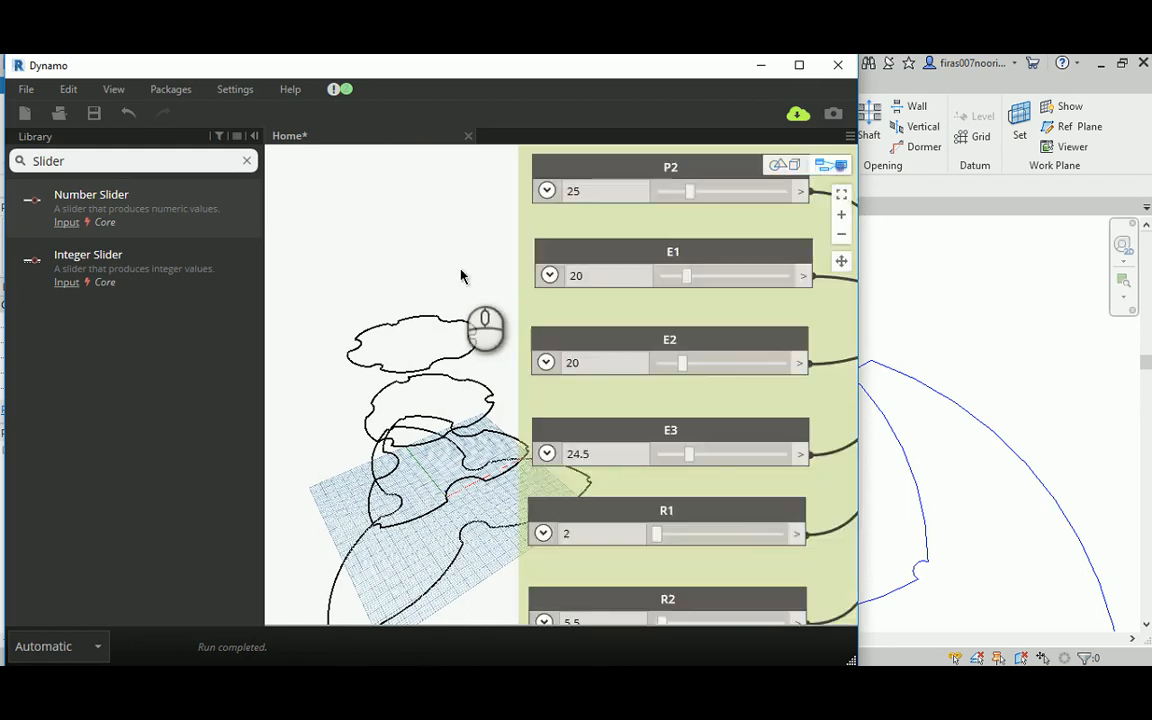
scroll(461, 278, down, 3)
scroll(459, 272, down, 1)
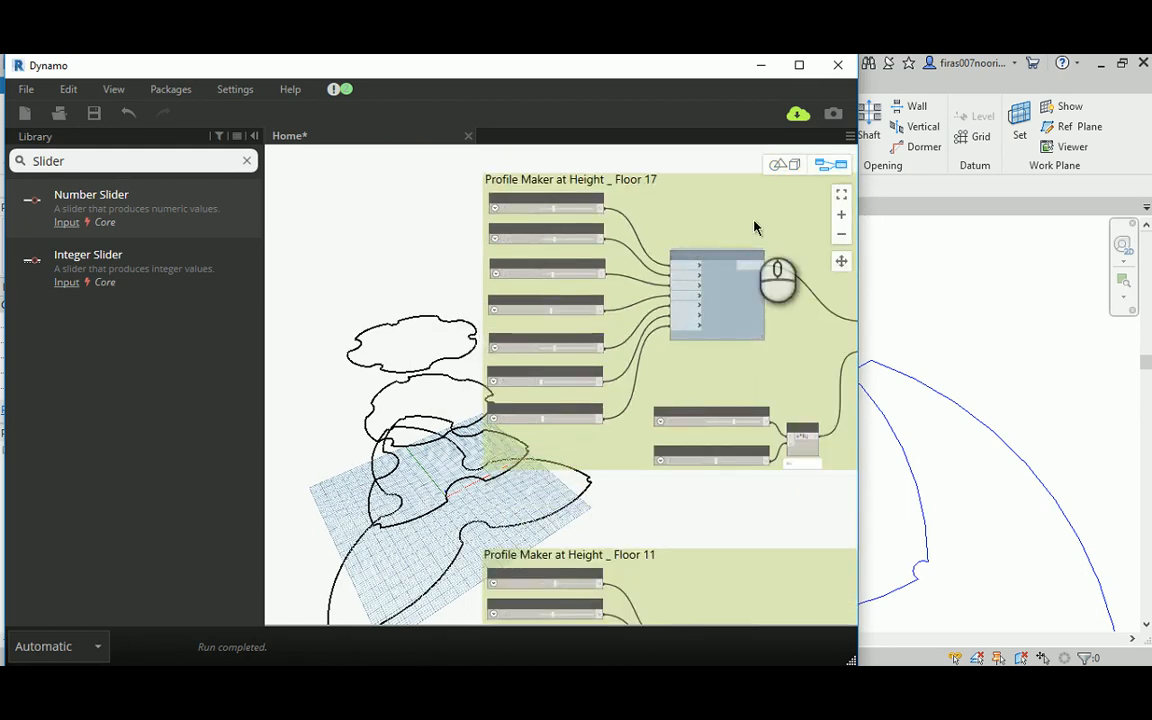
Step: Duplicate the Profile Maker at Height _ Floor 17 group and move the copy clear above the original
middle_drag(787, 195, 587, 344)
scroll(588, 355, down, 2)
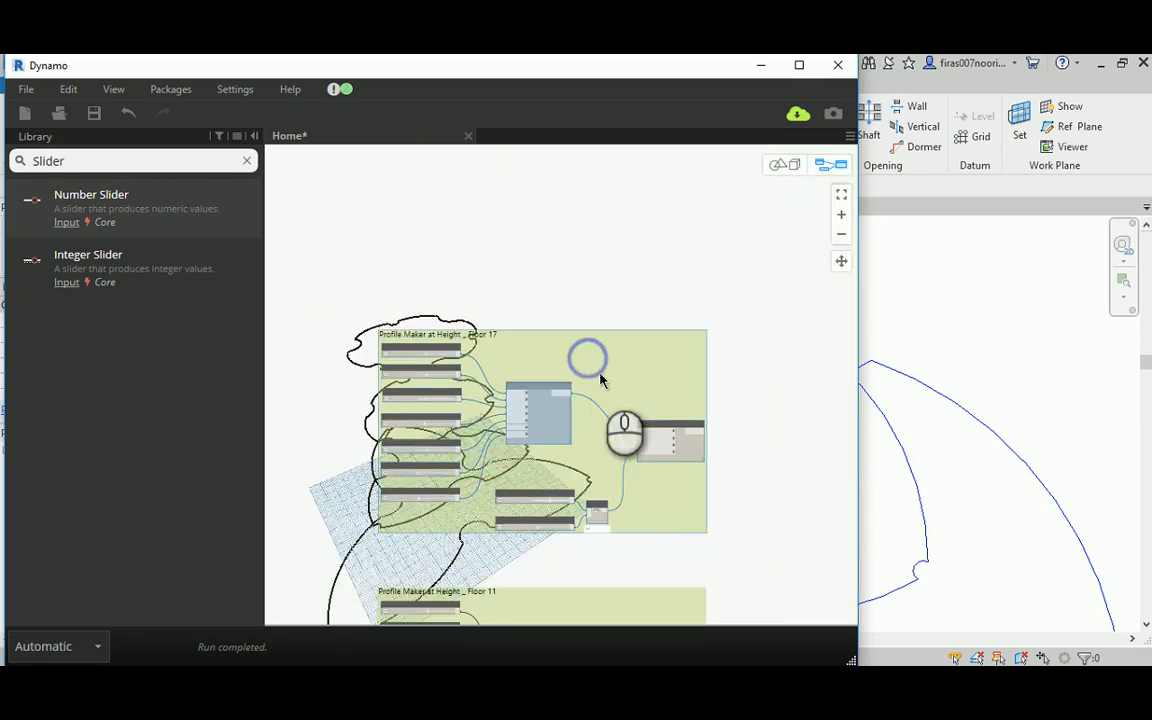
click(597, 374)
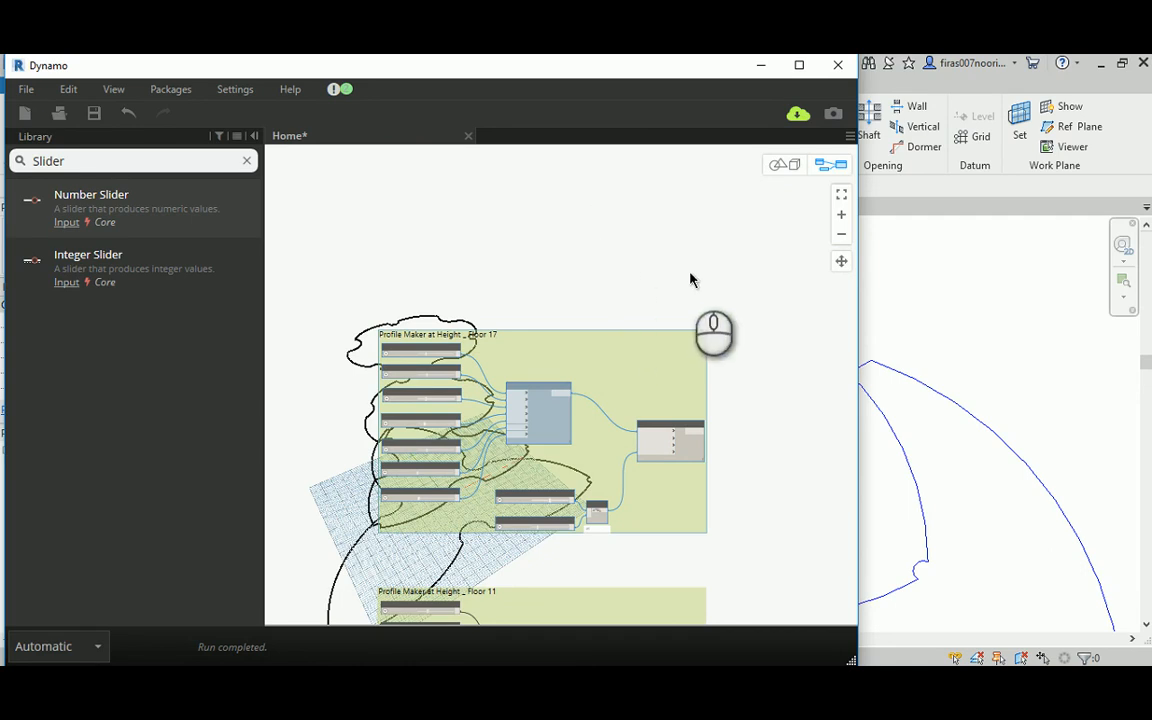
middle_drag(689, 278, 640, 352)
ctrl+drag(589, 432, 593, 207)
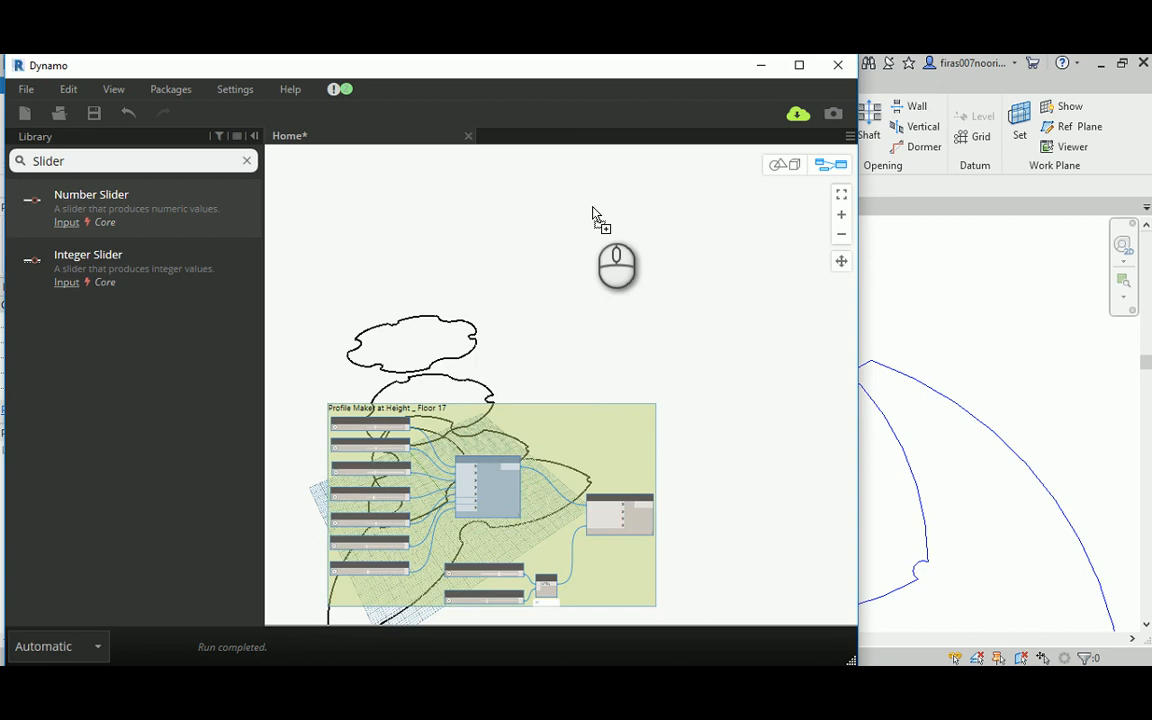
click(556, 207)
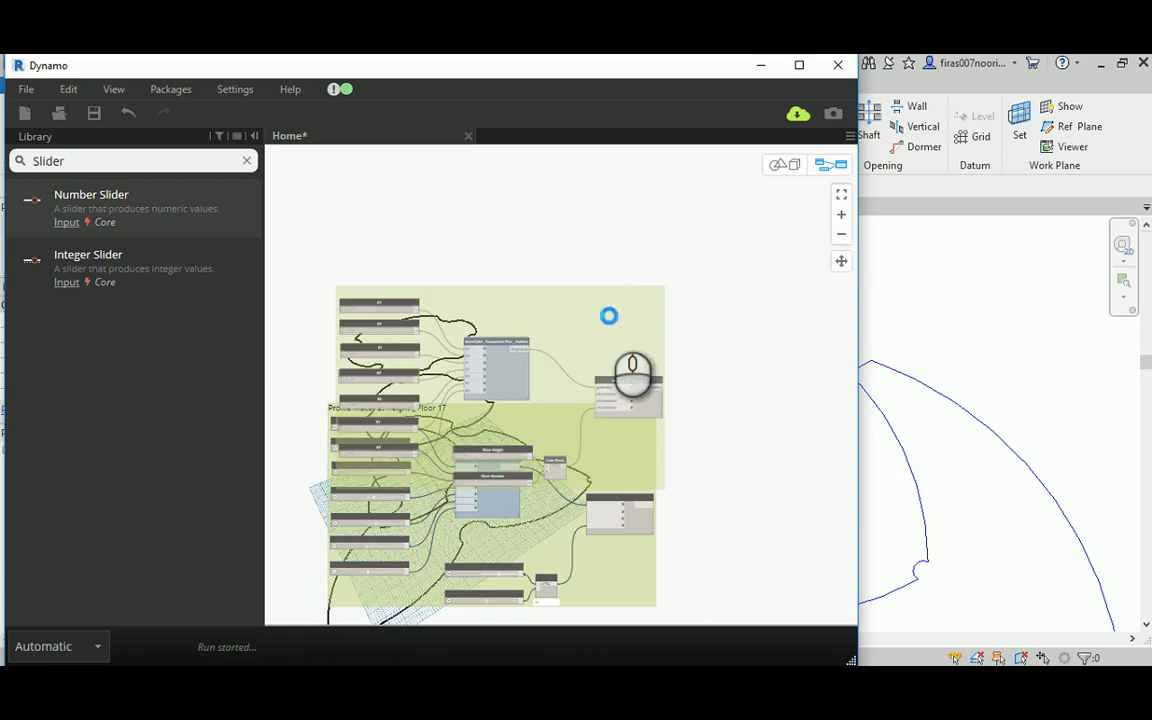
drag(602, 424, 595, 287)
Step: Rename the newly copied group as Profile Maker at Height _ Floor 35
scroll(510, 254, up, 5)
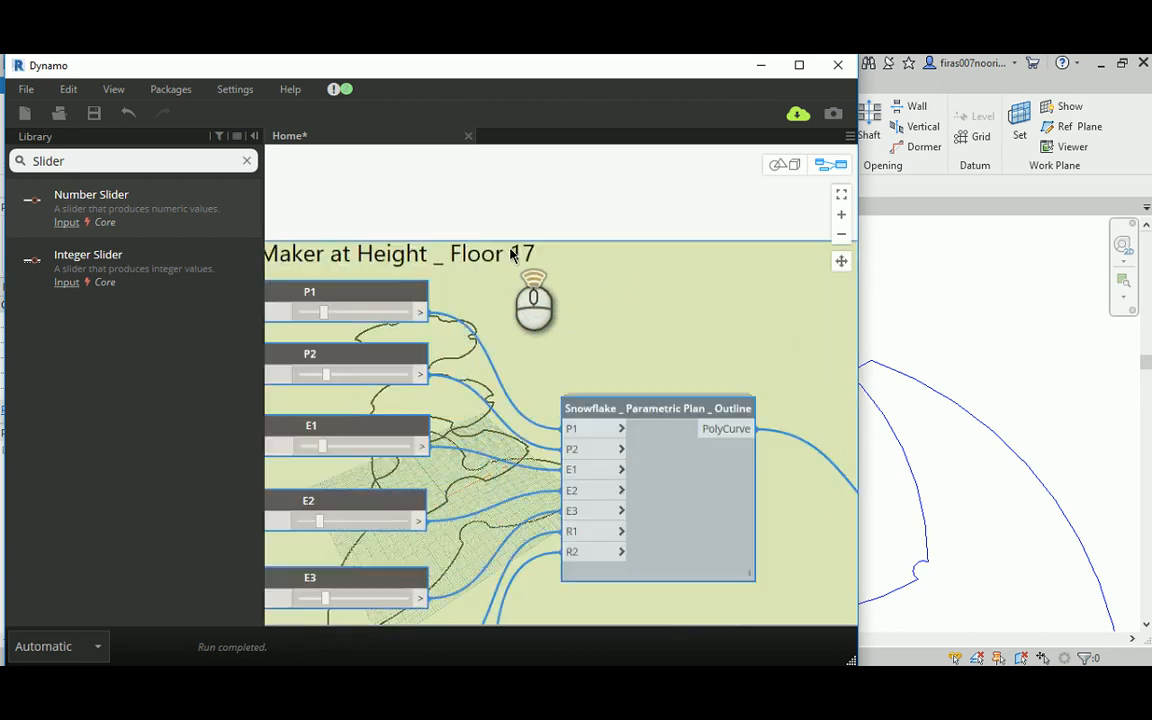
scroll(522, 252, up, 2)
double_click(527, 254)
double_click(527, 256)
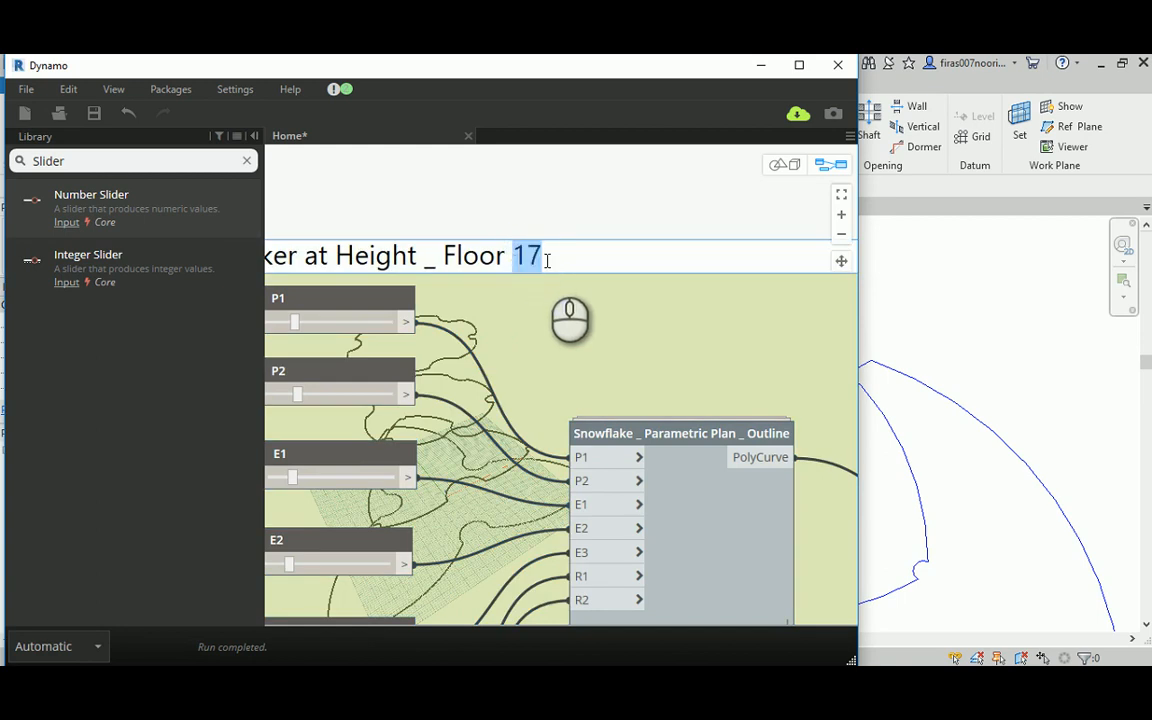
text(35)
click(535, 213)
Step: Set the Floor Number slider in the Floor 35 group to 35
scroll(535, 216, down, 4)
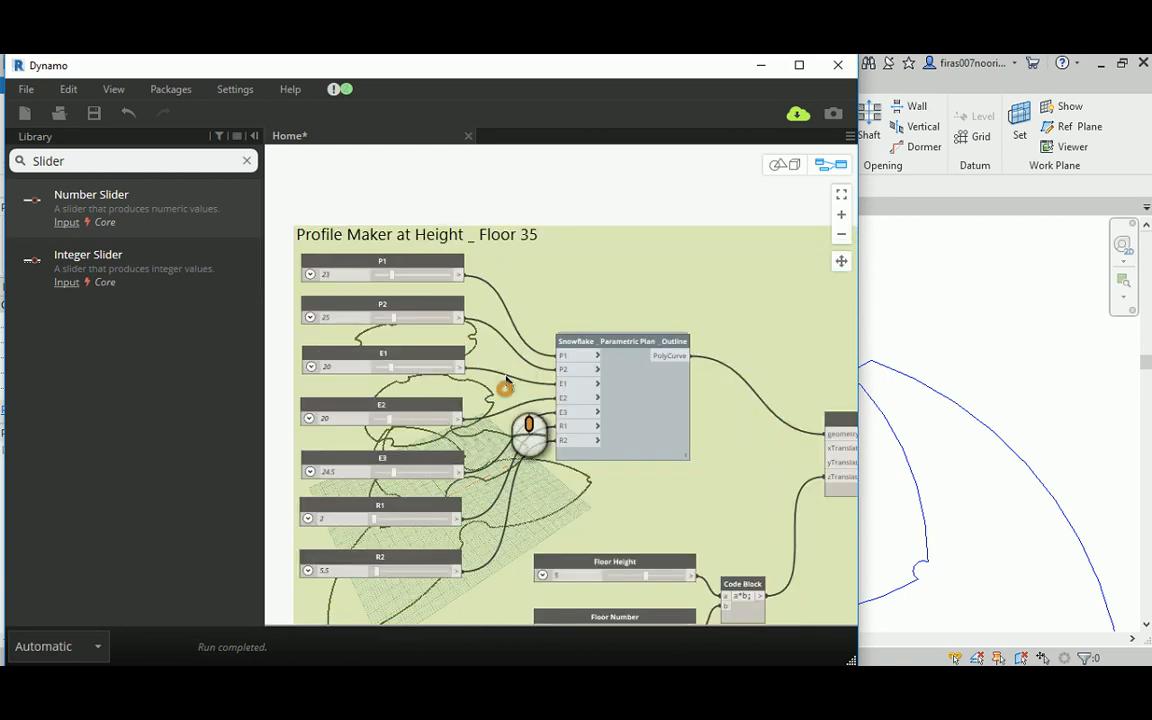
middle_drag(506, 381, 489, 125)
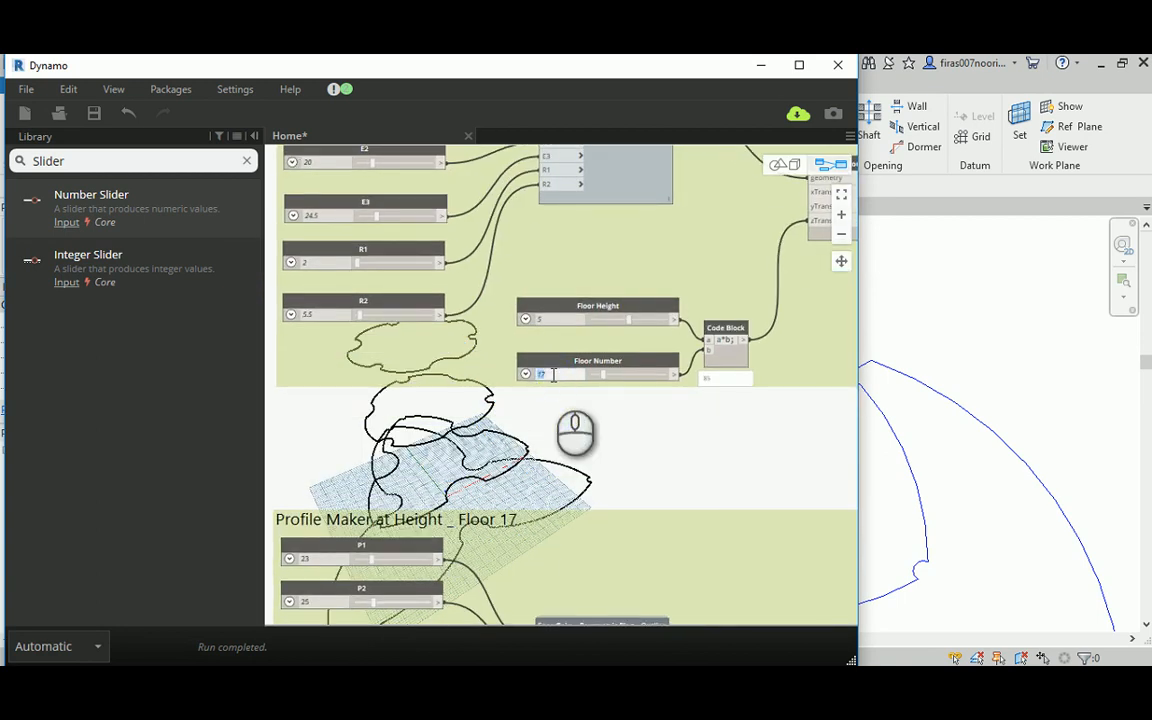
key(Return)
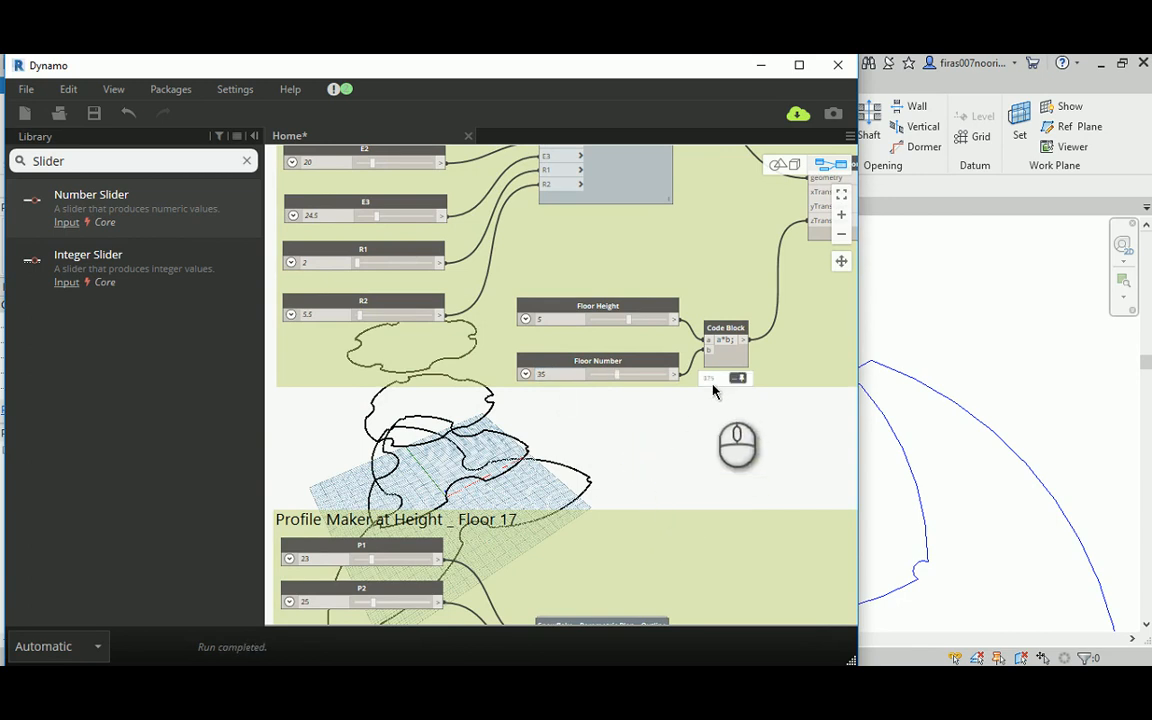
Step: Examine the height of the Floor 35 outline in the 3D geometry preview, and return to that group's sliders
click(784, 165)
scroll(576, 410, down, 1)
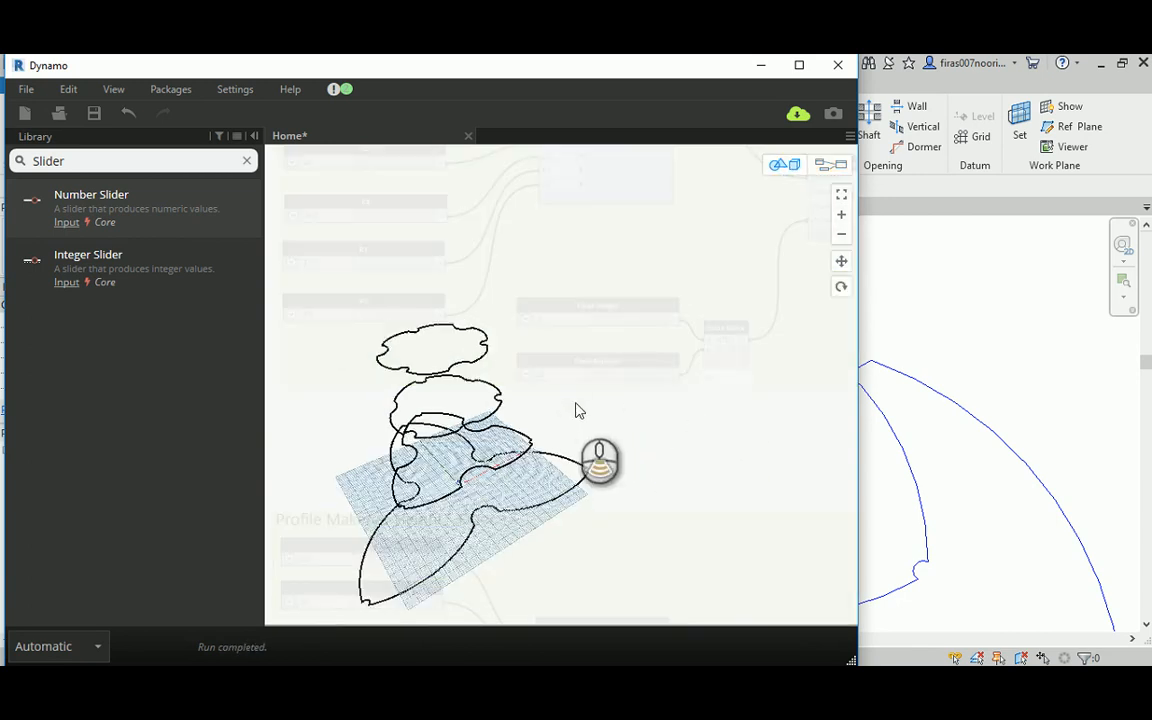
drag(576, 410, 499, 347)
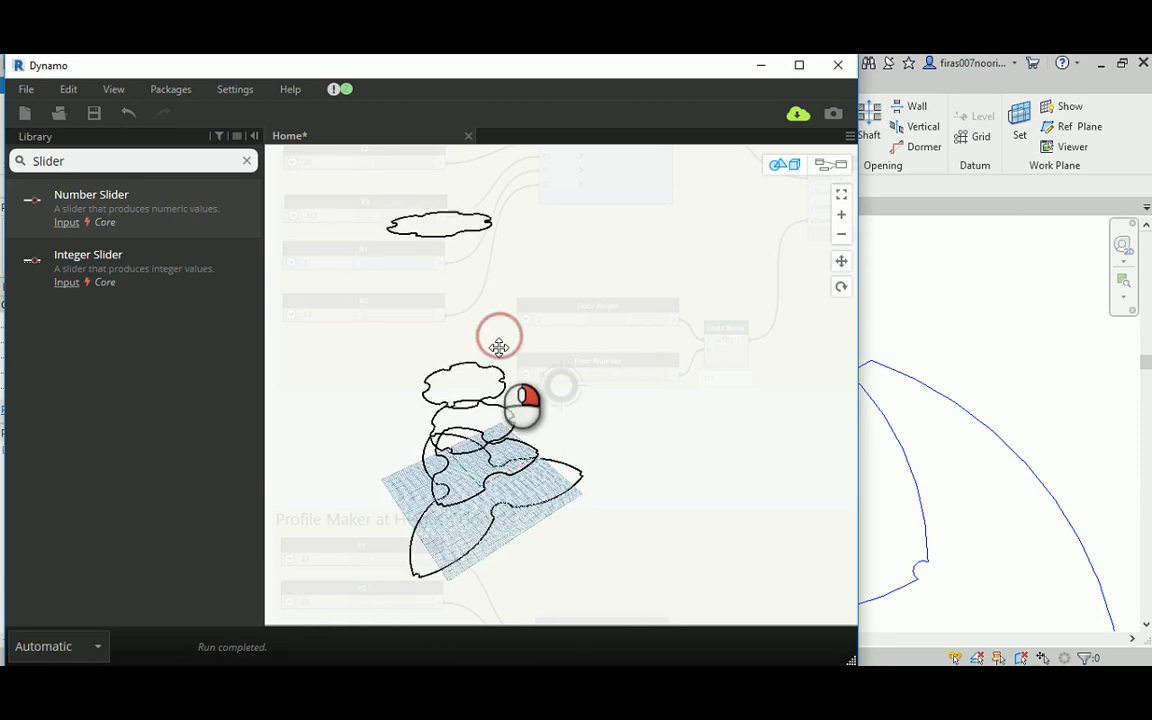
right_drag(499, 347, 496, 352)
click(830, 166)
middle_drag(547, 252, 658, 497)
scroll(366, 225, up, 3)
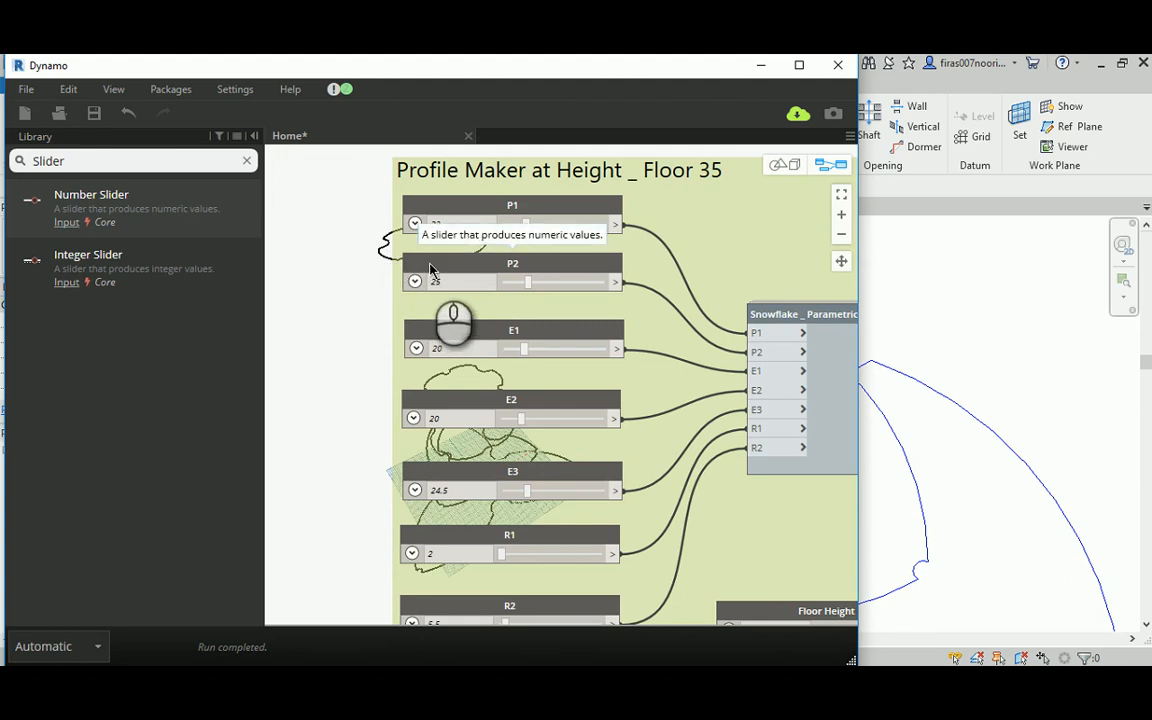
Step: In the Floor 35 group, set the sliders P1 to 22, P2 to 23.6, E1 to 21, E2 to 20.3 and E3 to 21.5
double_click(457, 224)
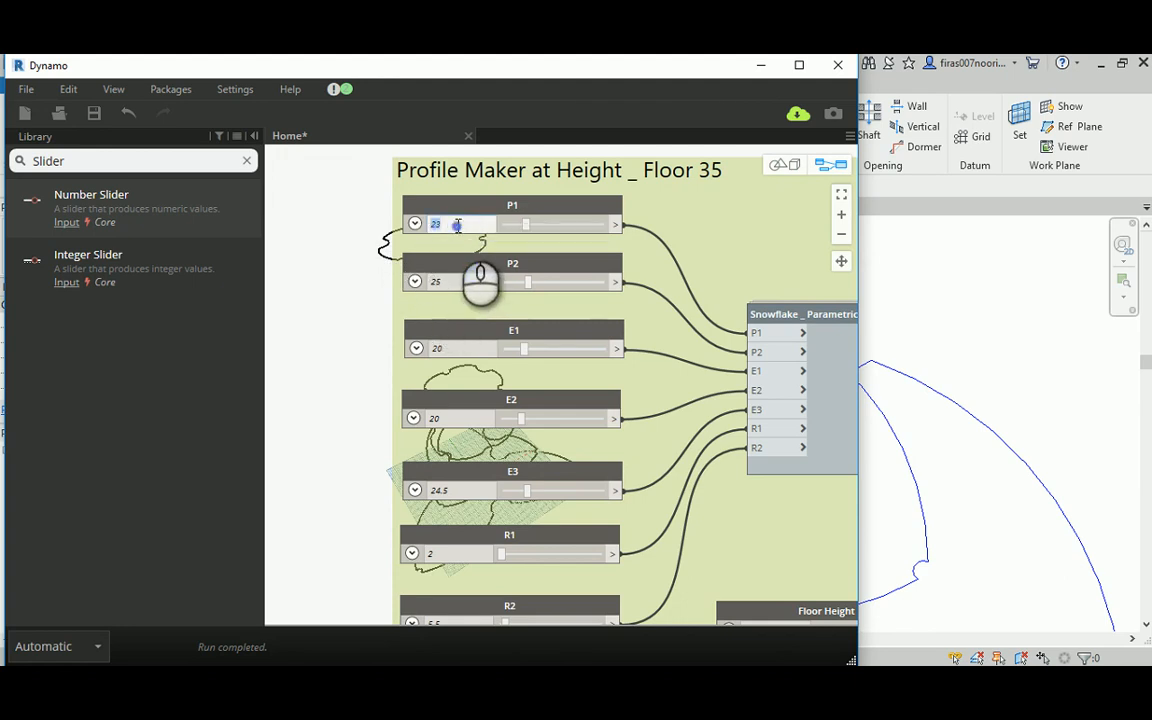
double_click(461, 282)
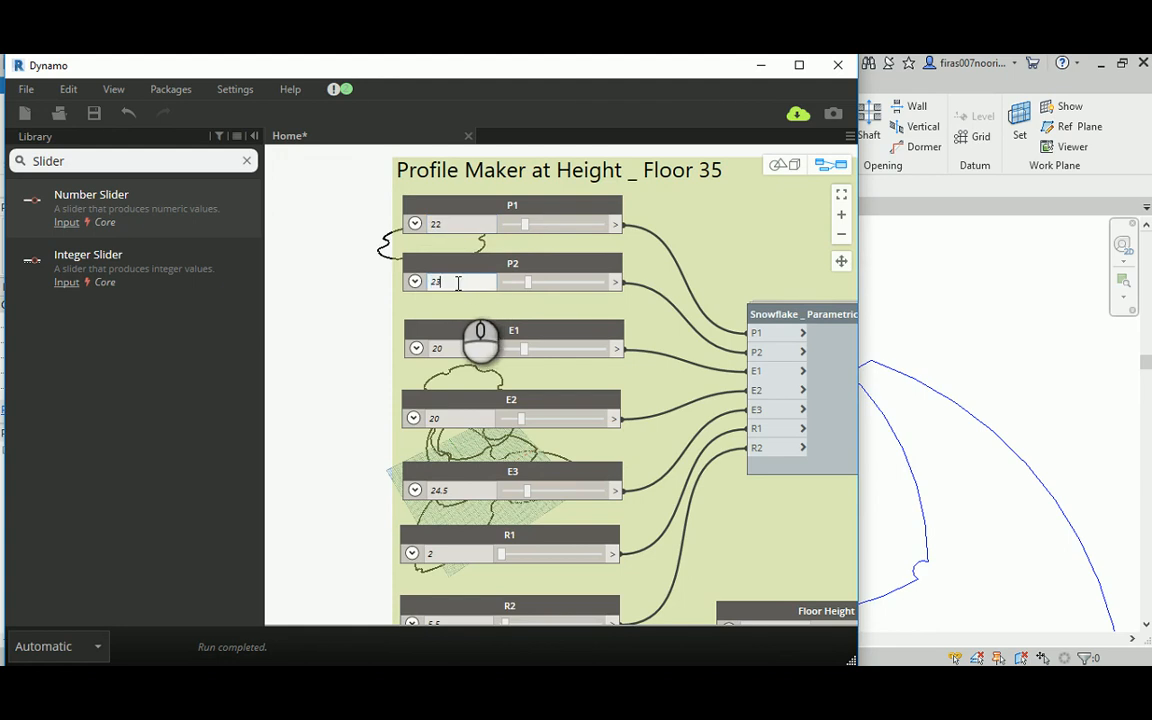
double_click(458, 349)
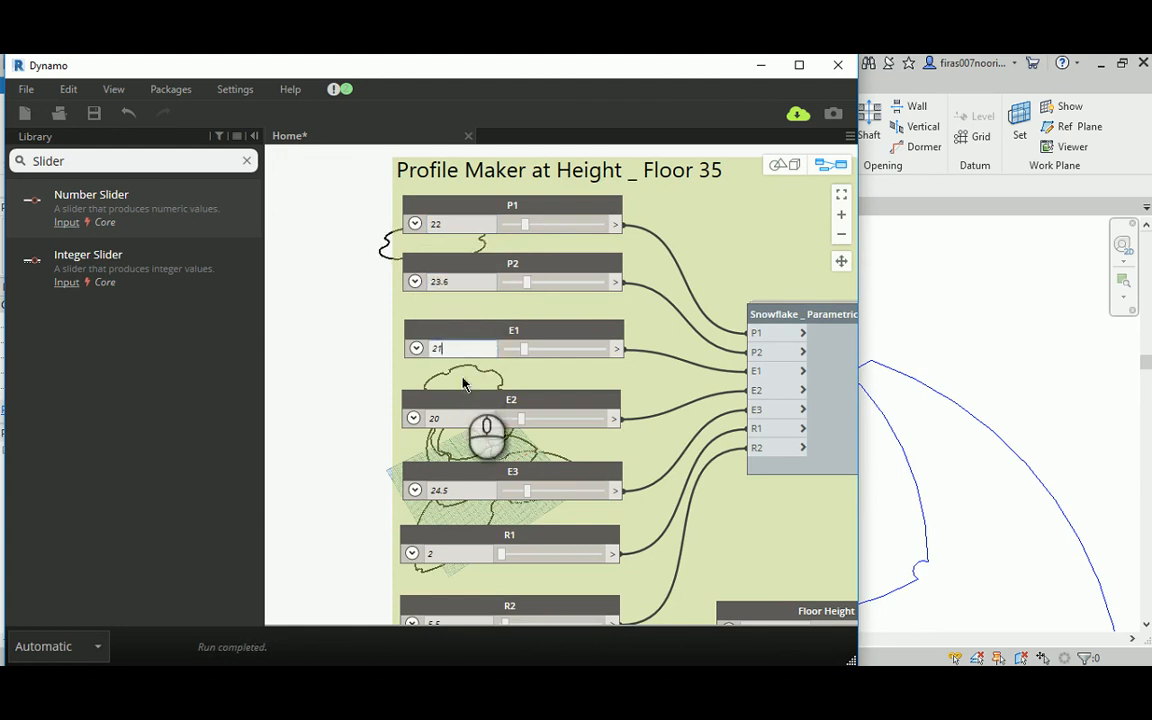
double_click(457, 417)
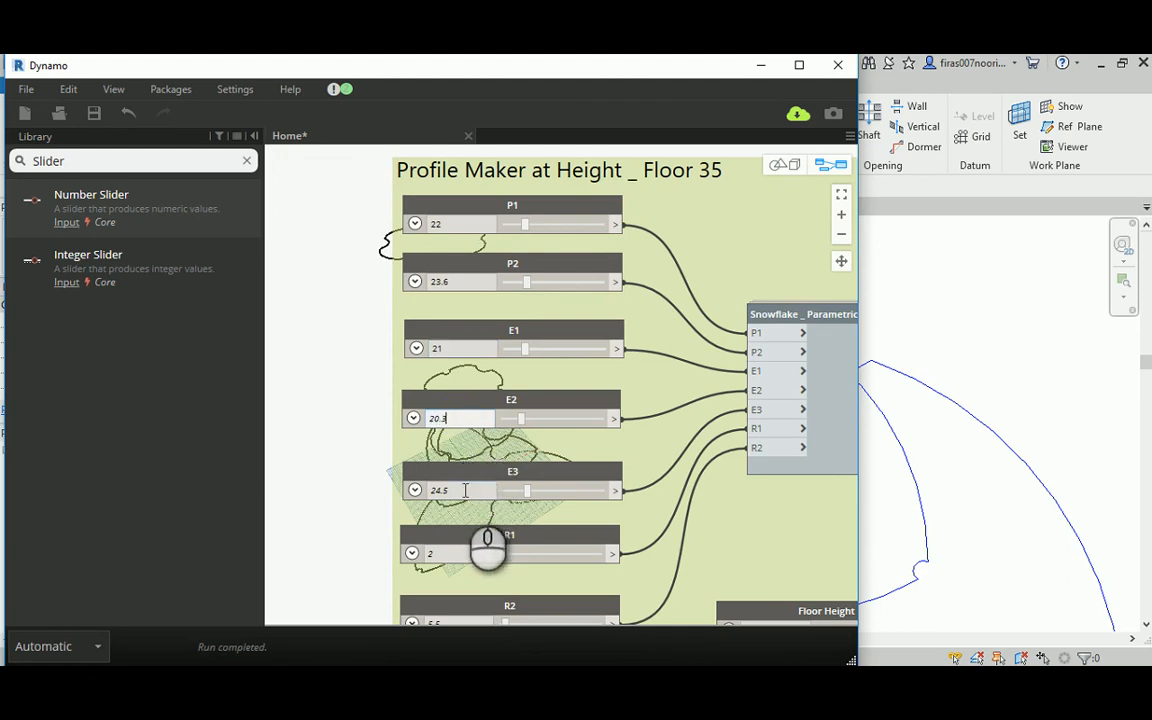
click(465, 491)
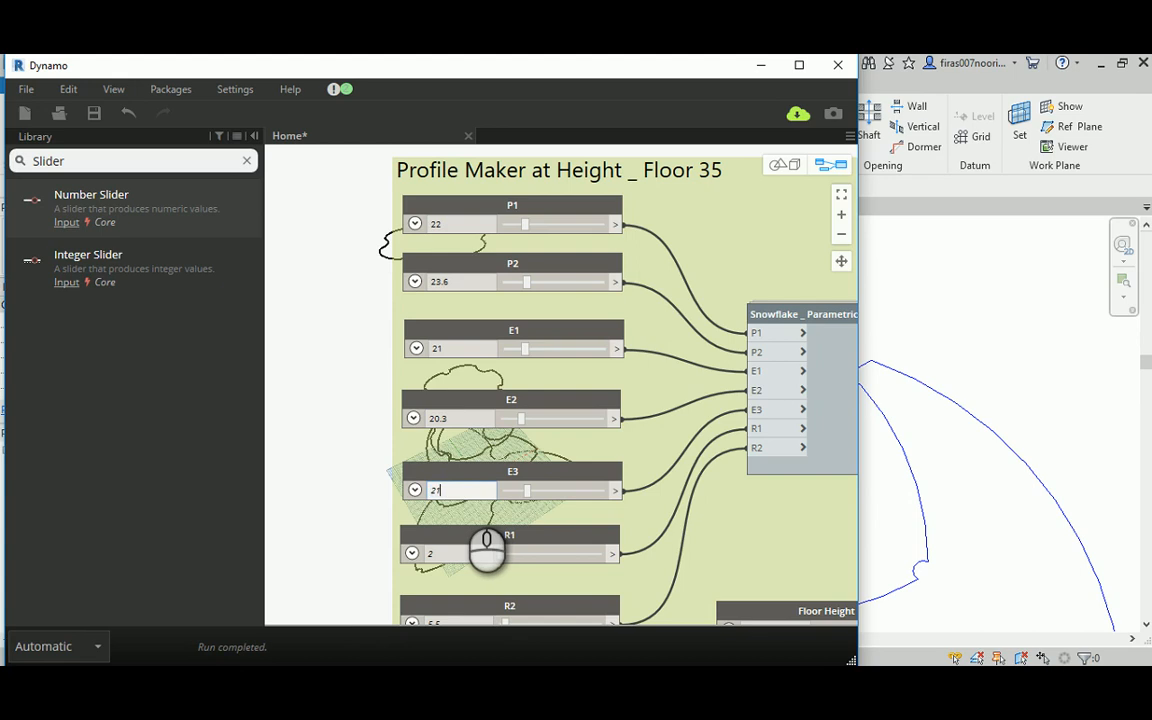
text(21.5)
key(Return)
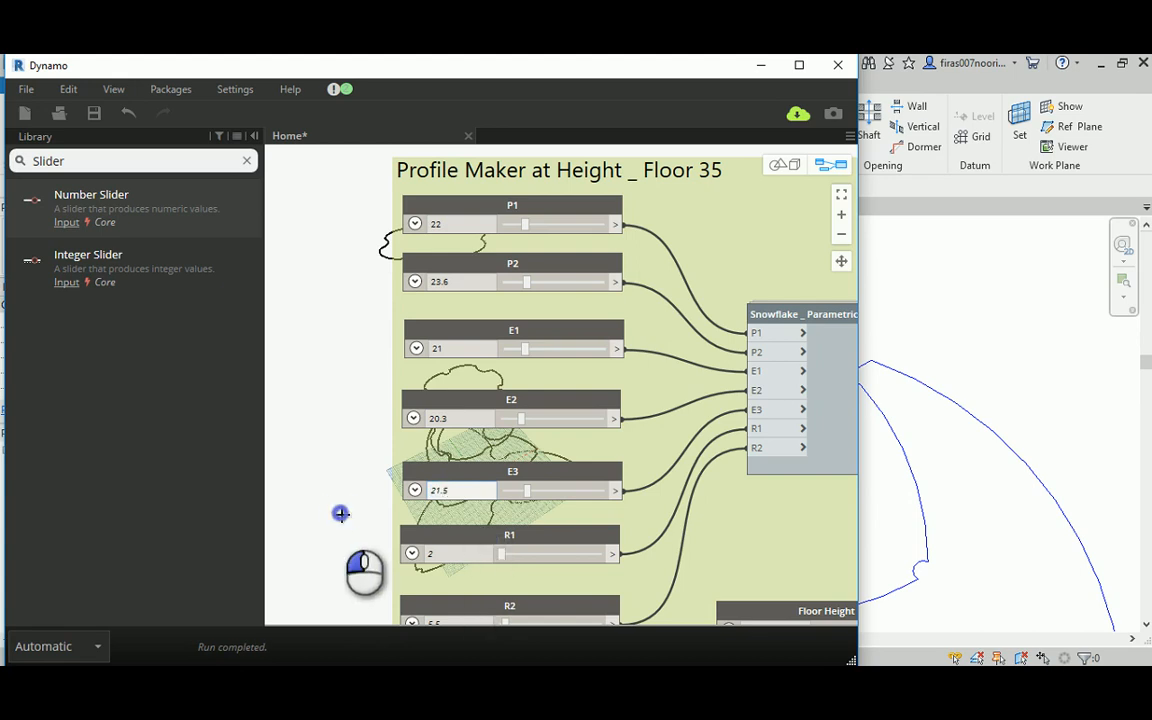
Step: Set the Floor 35 group's R1 slider to 0.3 and its R2 slider to 4
middle_drag(337, 525, 327, 430)
scroll(337, 438, up, 2)
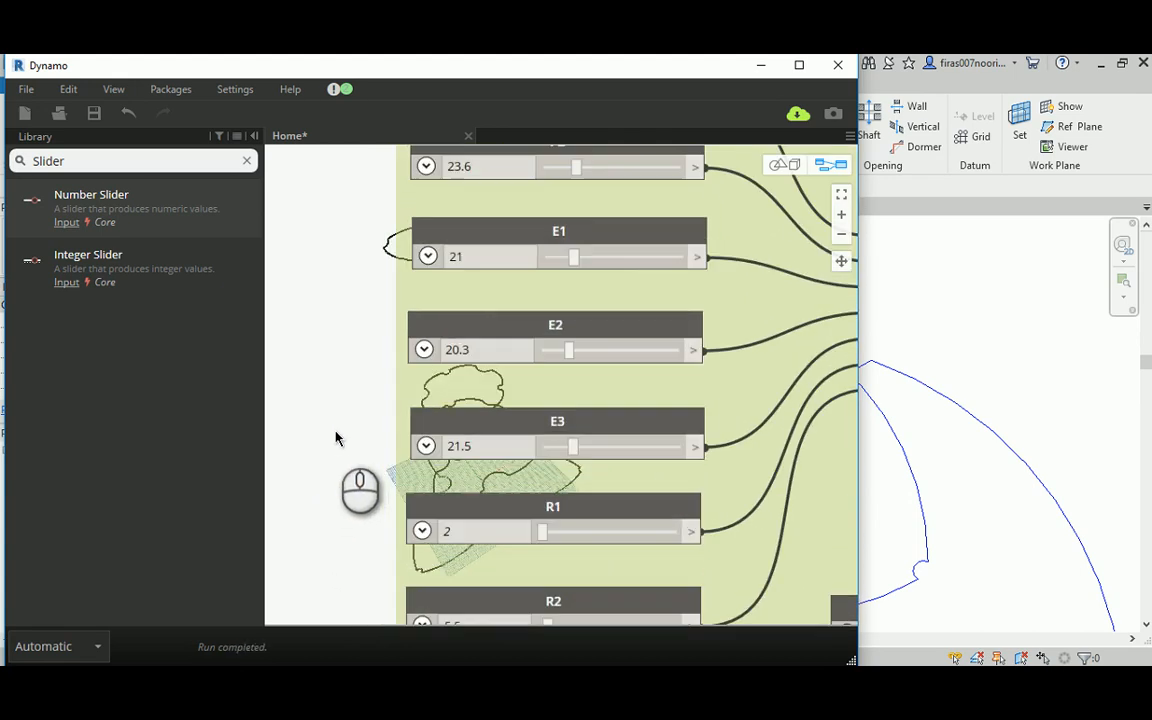
click(473, 532)
text(0)
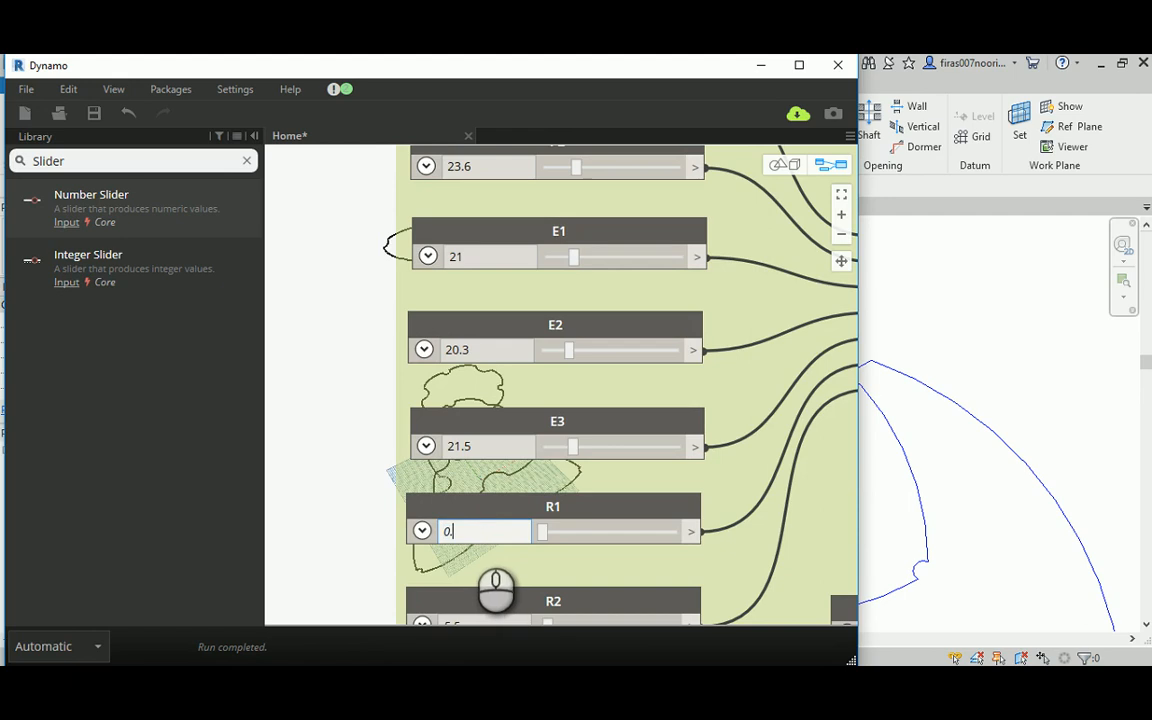
text(.3)
key(Return)
middle_drag(311, 517, 314, 393)
click(450, 486)
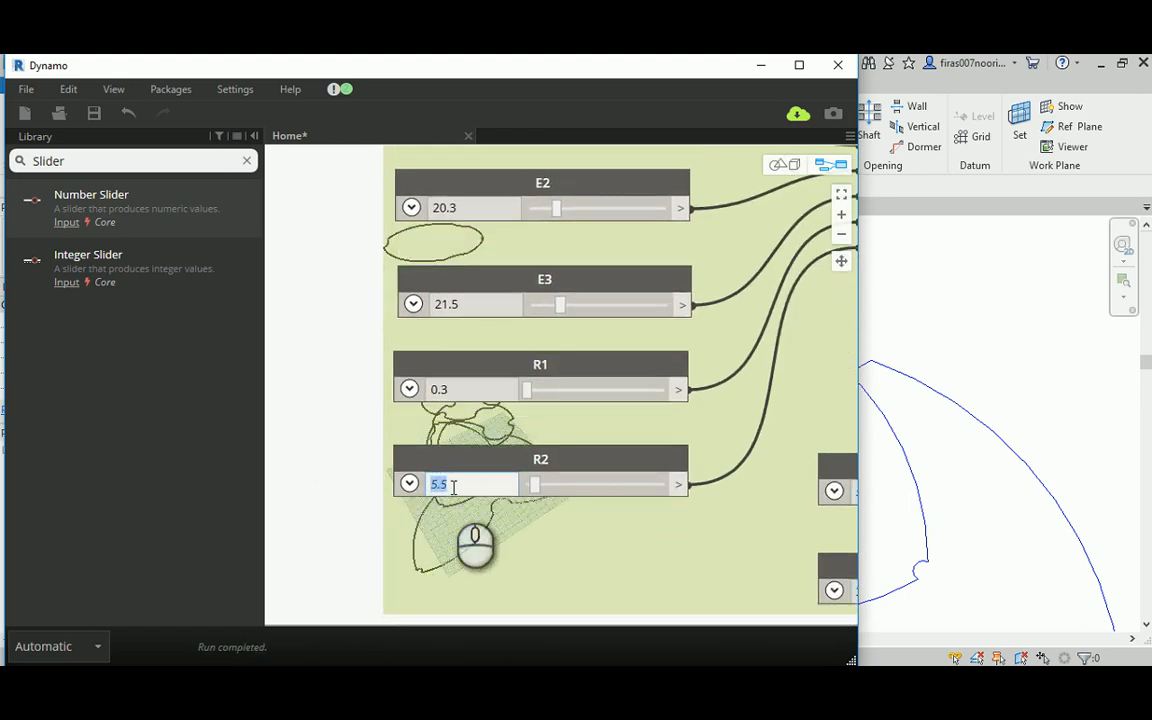
text(4)
click(334, 416)
Step: Examine the reshaped Floor 35 outline in the 3D geometry preview, and return to the graph with the whole Floor 35 group in view
middle_drag(290, 308, 484, 384)
click(794, 166)
mouse_move(471, 277)
right_down()
mouse_move(461, 340)
mouse_move(443, 290)
mouse_move(452, 342)
mouse_move(470, 276)
right_up()
click(826, 164)
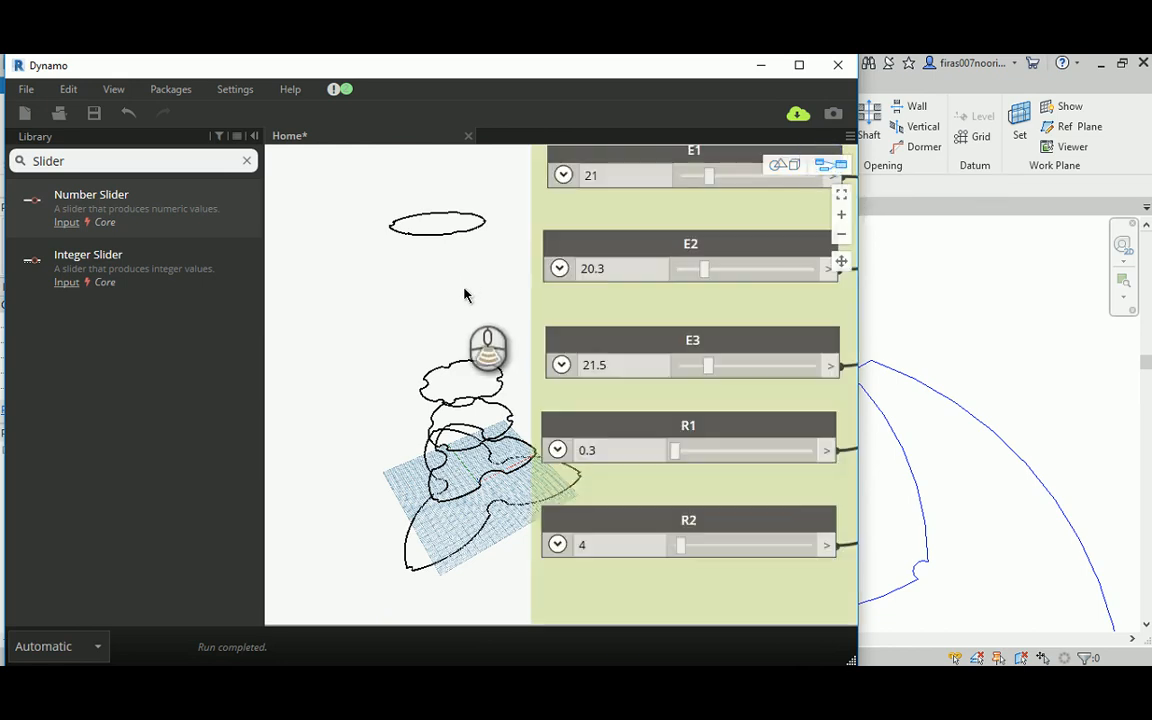
scroll(464, 292, down, 3)
middle_drag(434, 226, 388, 385)
scroll(390, 385, down, 2)
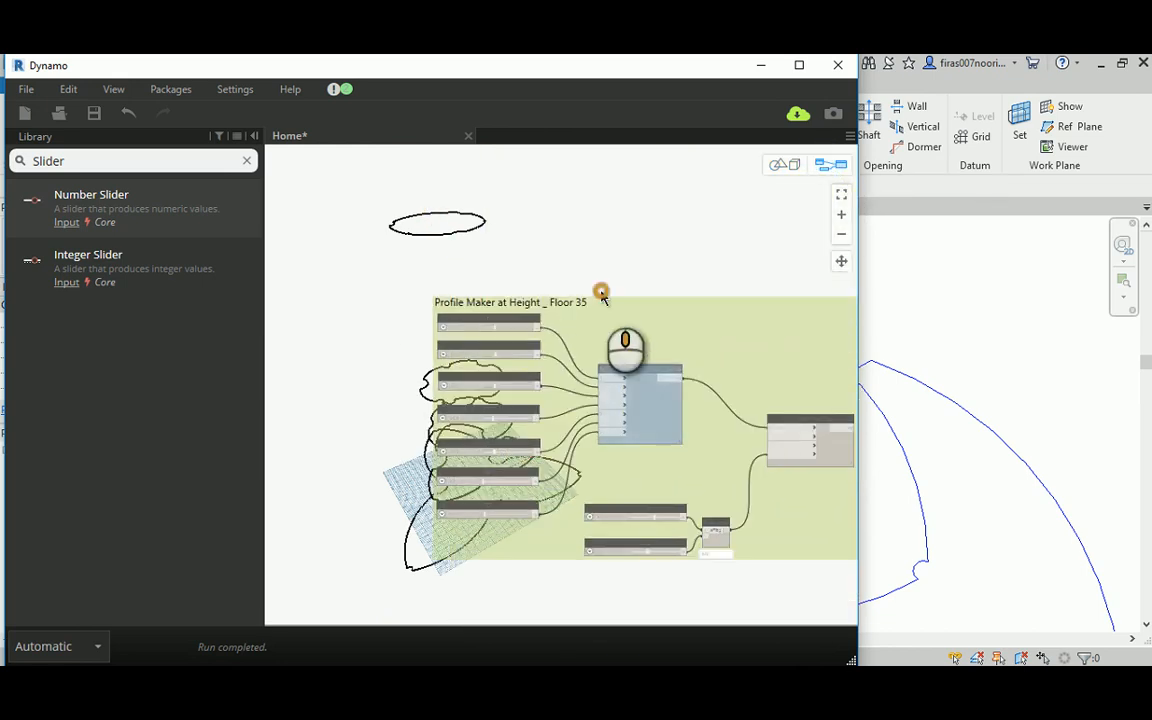
middle_drag(601, 292, 491, 290)
scroll(491, 290, down, 1)
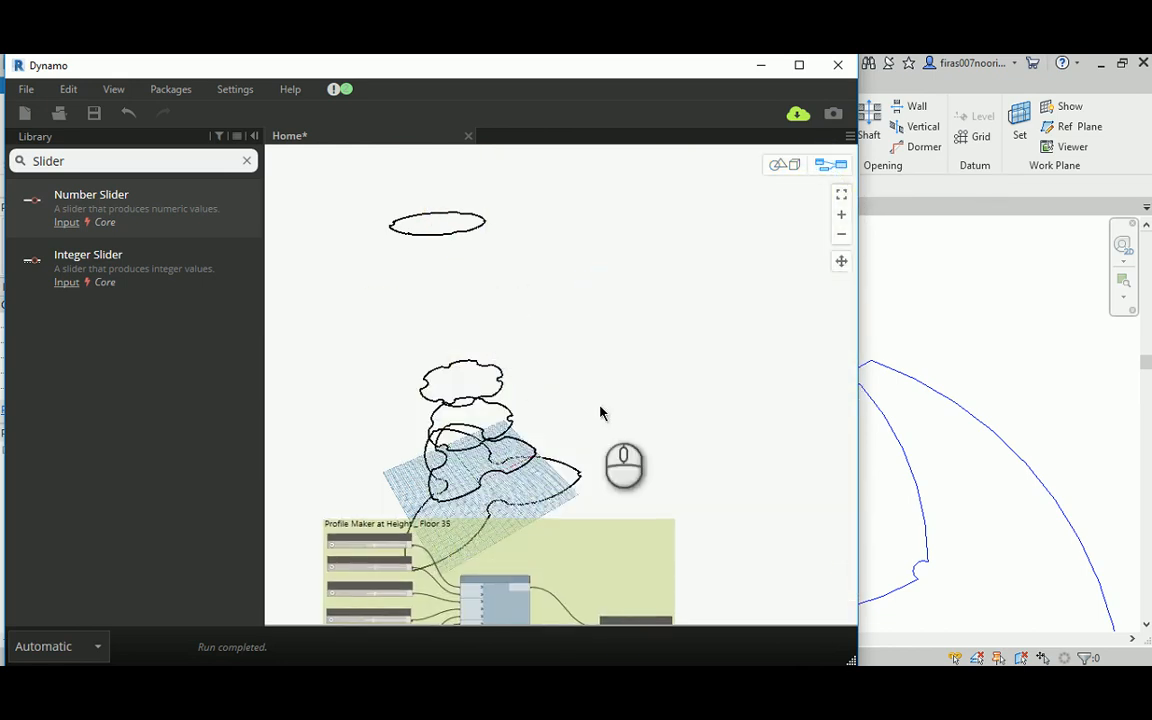
Step: Duplicate the Profile Maker at Height _ Floor 35 group and move the copy clear above the original
click(555, 563)
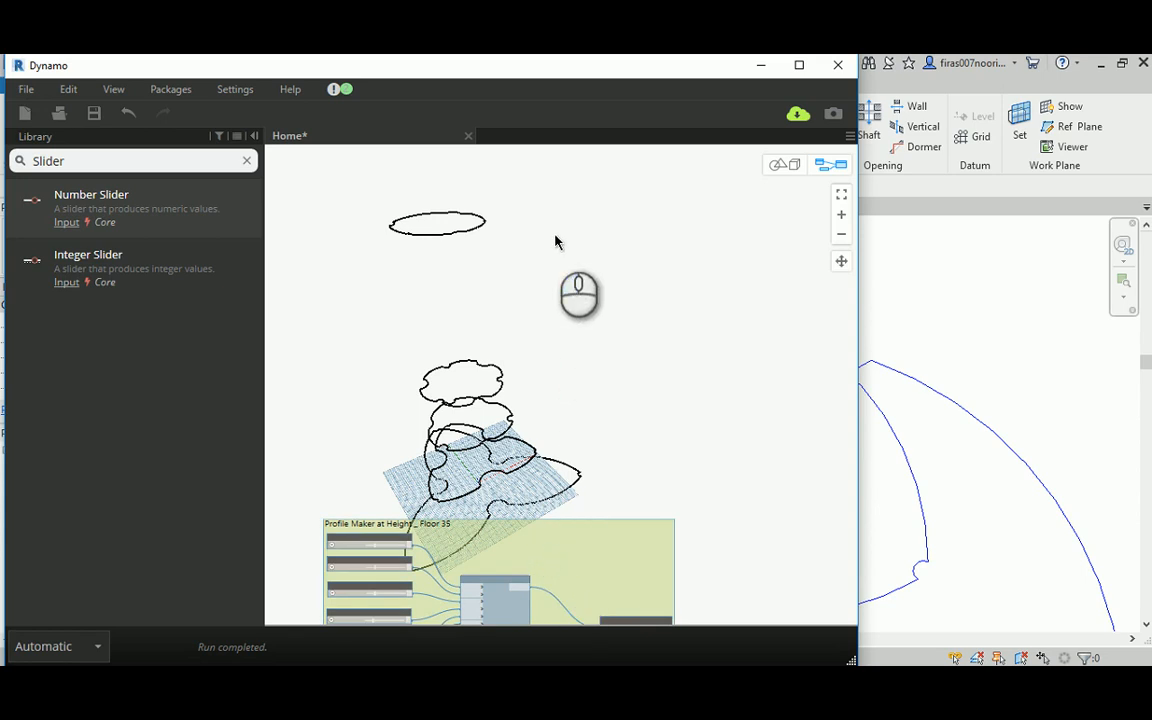
click(643, 459)
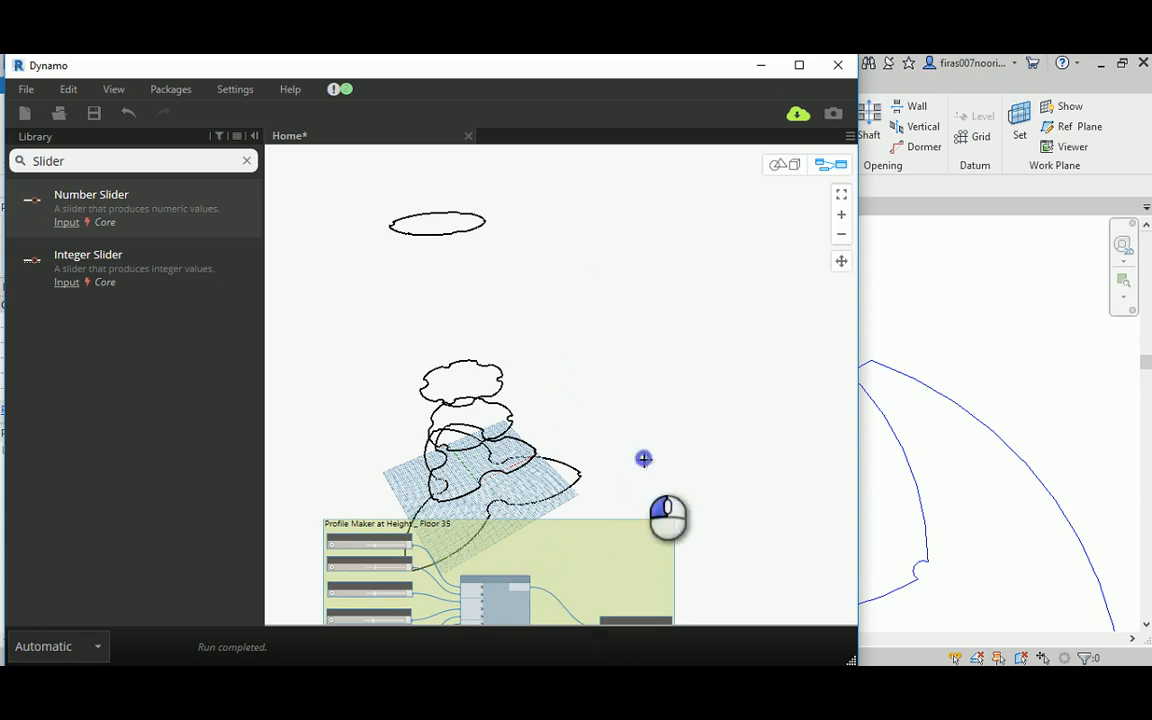
click(612, 555)
ctrl+drag(566, 553, 584, 247)
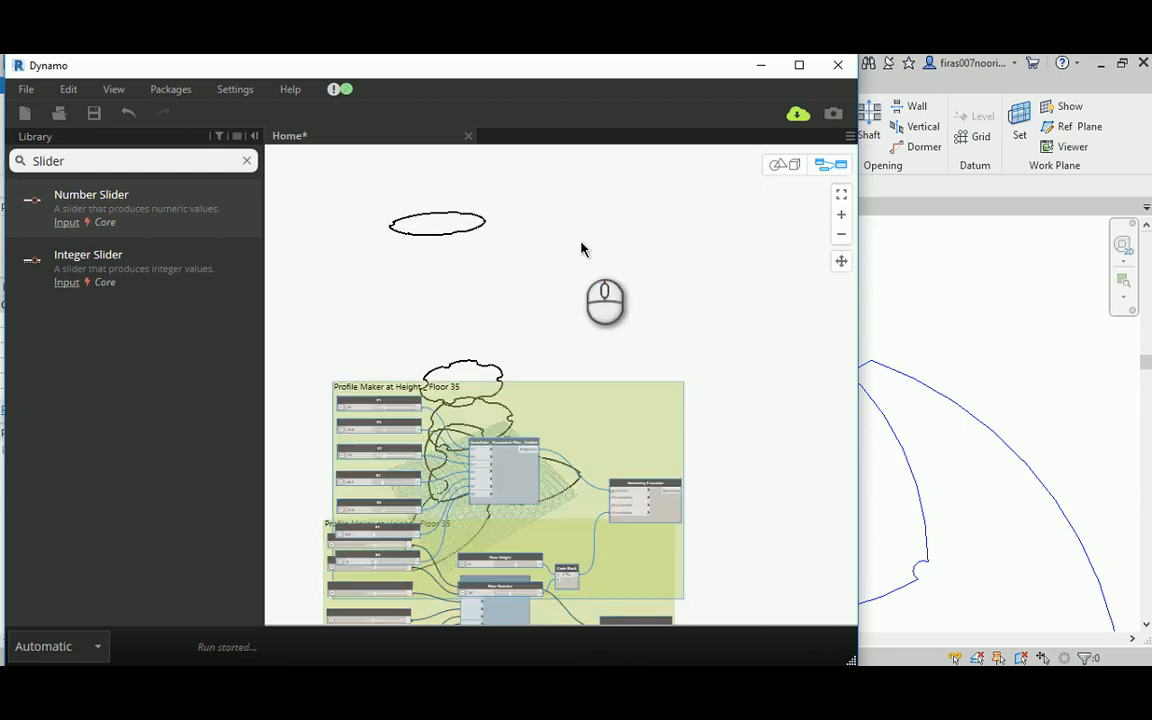
click(580, 276)
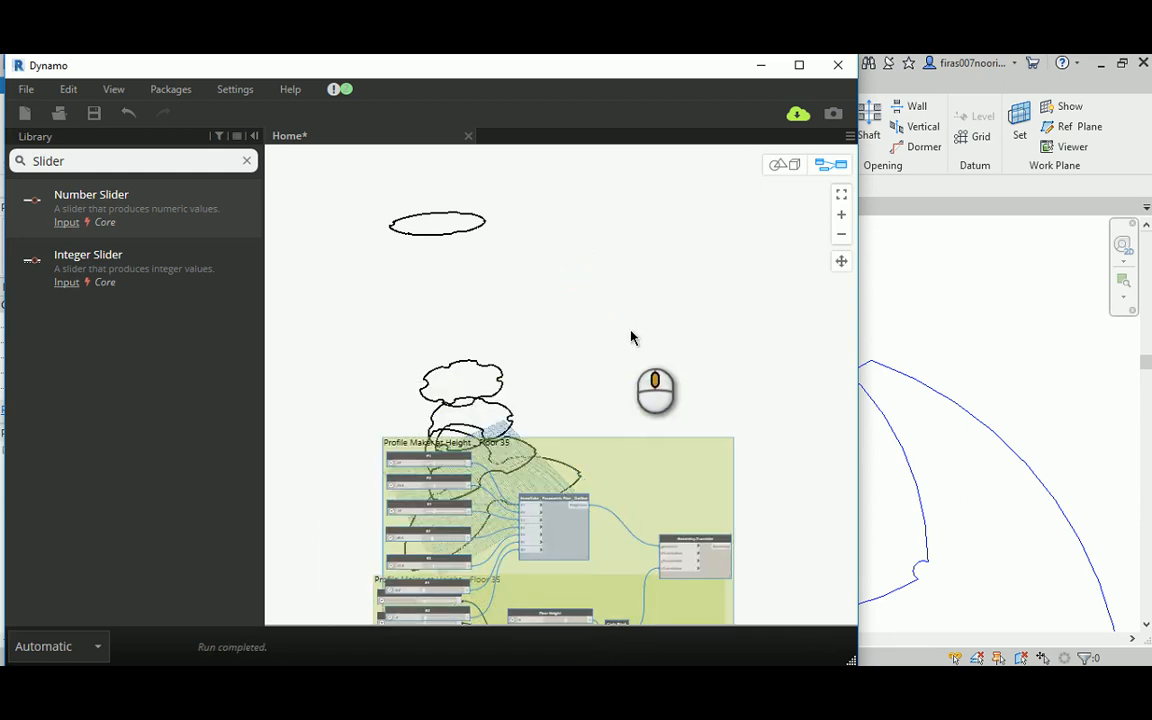
drag(607, 486, 601, 347)
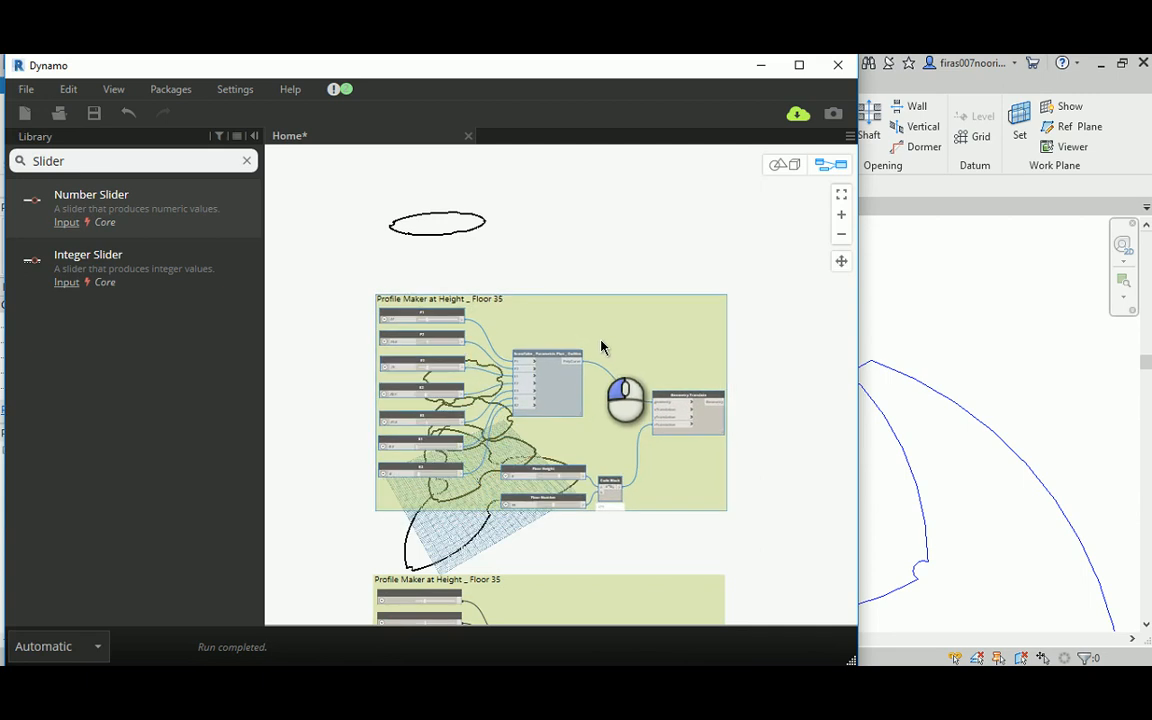
Step: Rename the newly copied group as Profile Maker at Height _ Floor 47 and set its Floor Number slider to 47
scroll(361, 304, up, 2)
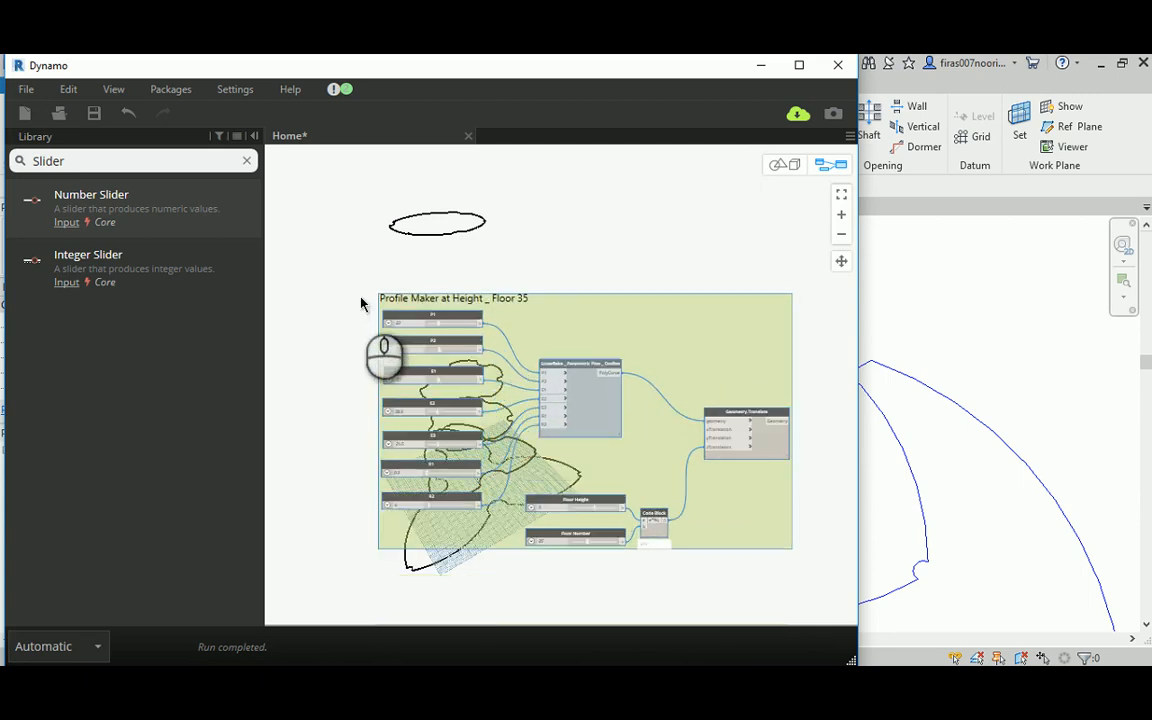
scroll(361, 304, up, 3)
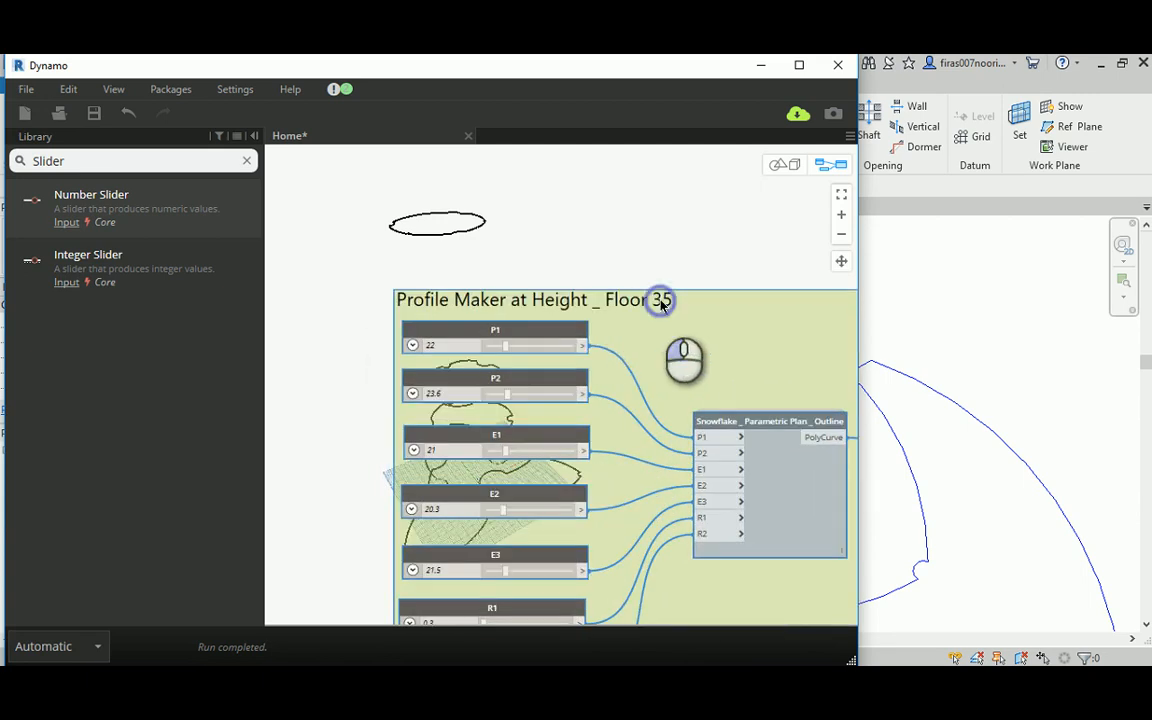
double_click(661, 304)
drag(655, 302, 675, 303)
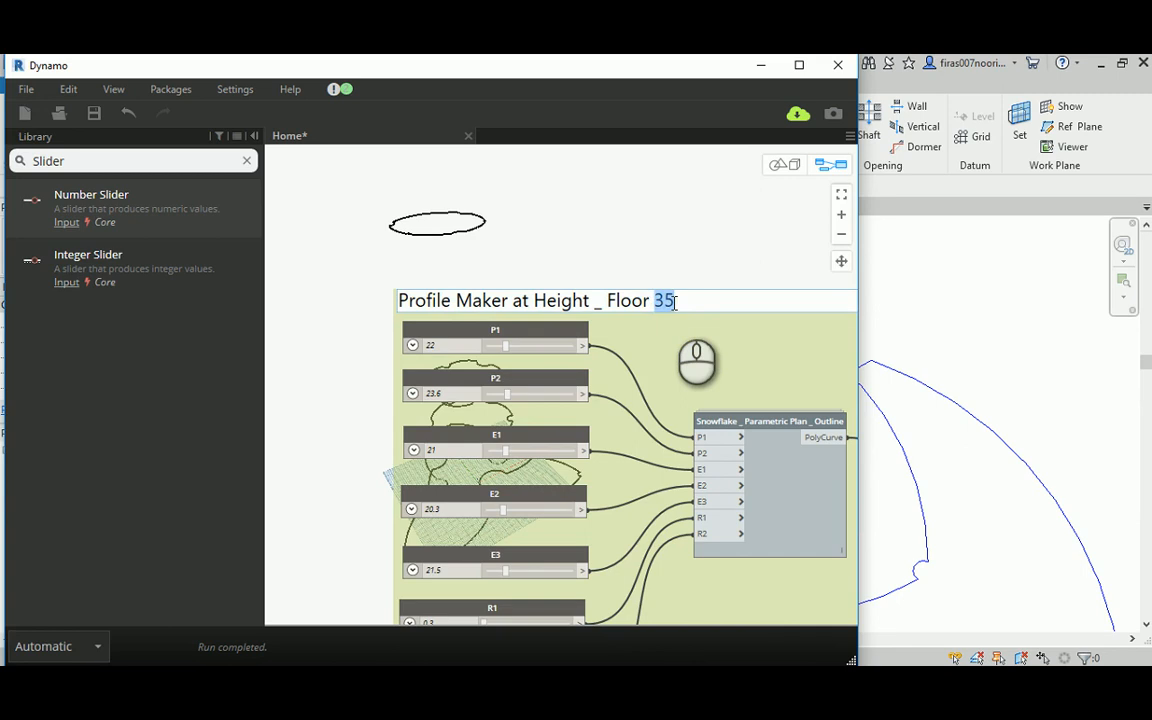
text(47)
click(663, 244)
middle_drag(381, 420, 344, 165)
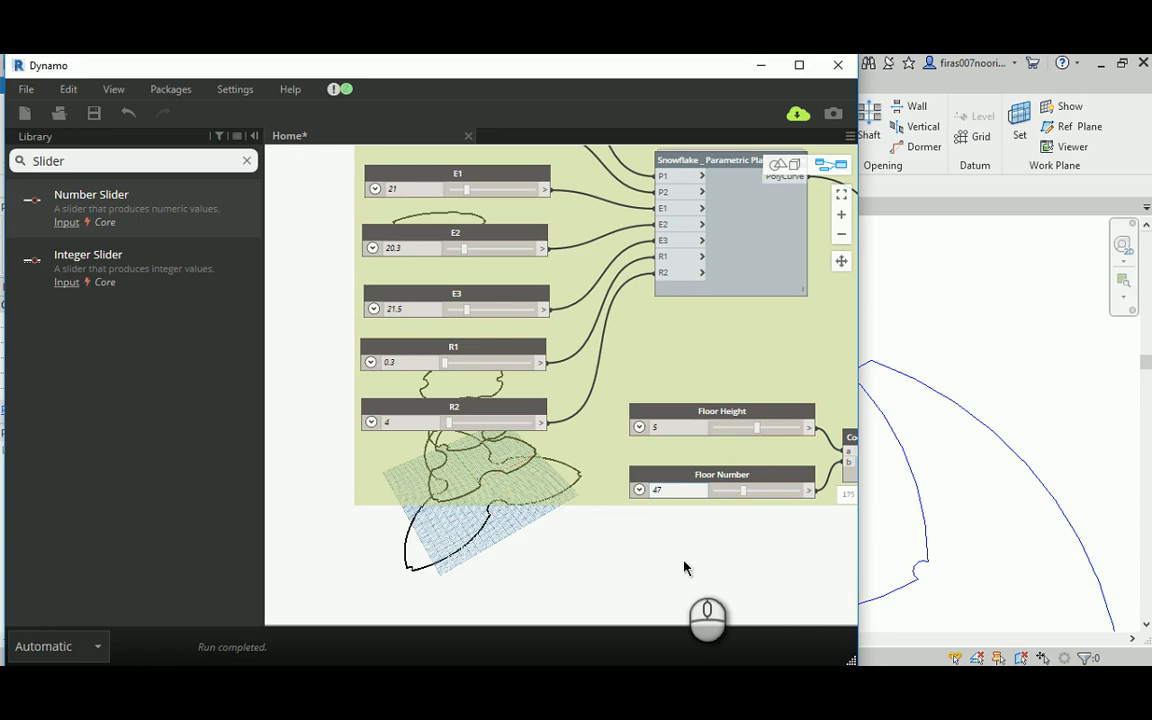
click(683, 565)
middle_drag(720, 568, 687, 571)
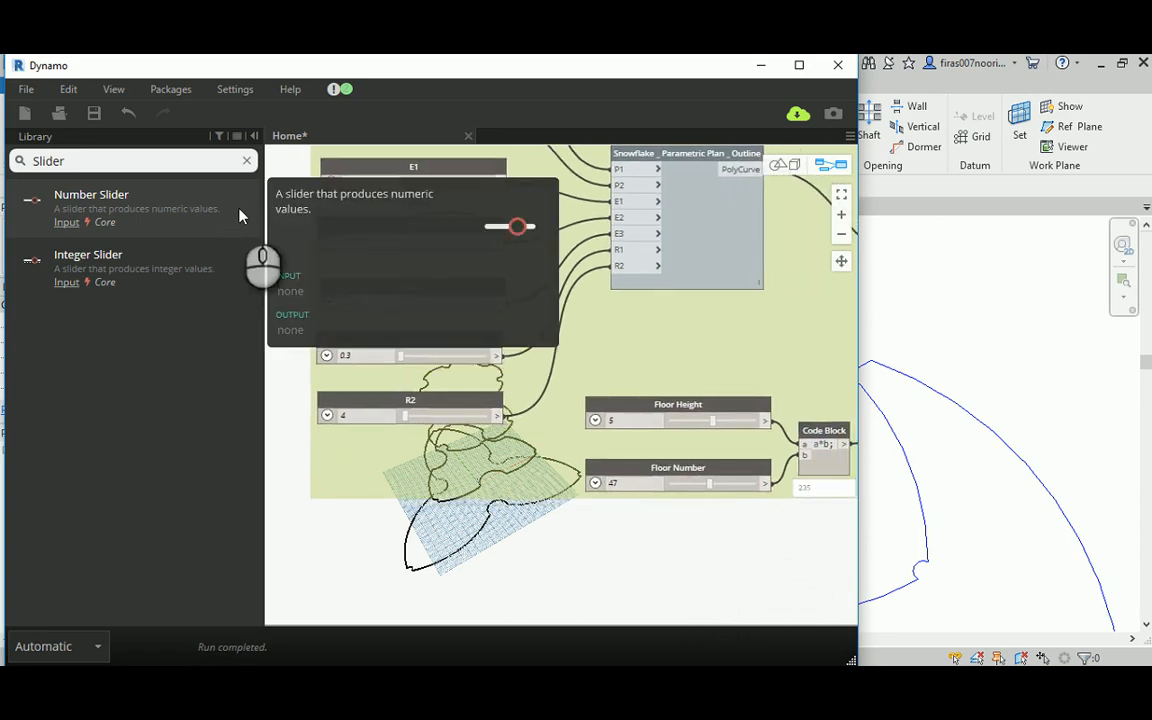
Step: In the Floor 47 group, set the sliders P1 to 22.1, P2 to 29.5, E1 to 17.5 and E2 to 27.5
middle_drag(288, 166, 331, 375)
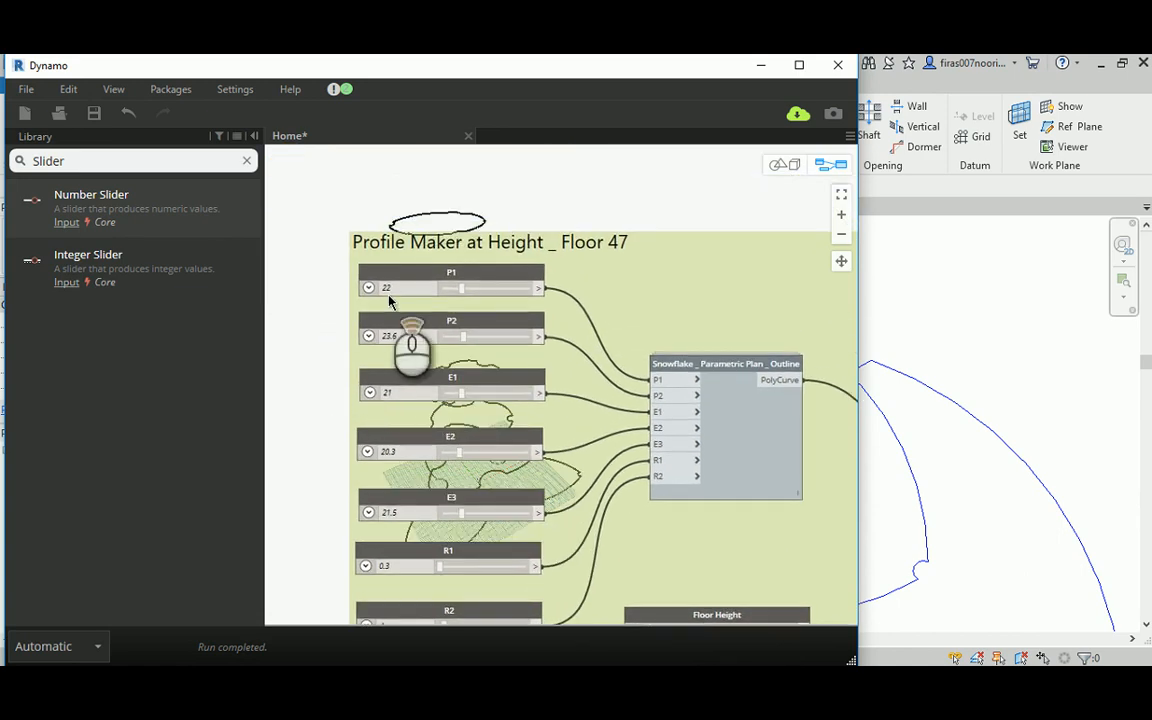
scroll(388, 298, up, 2)
click(407, 270)
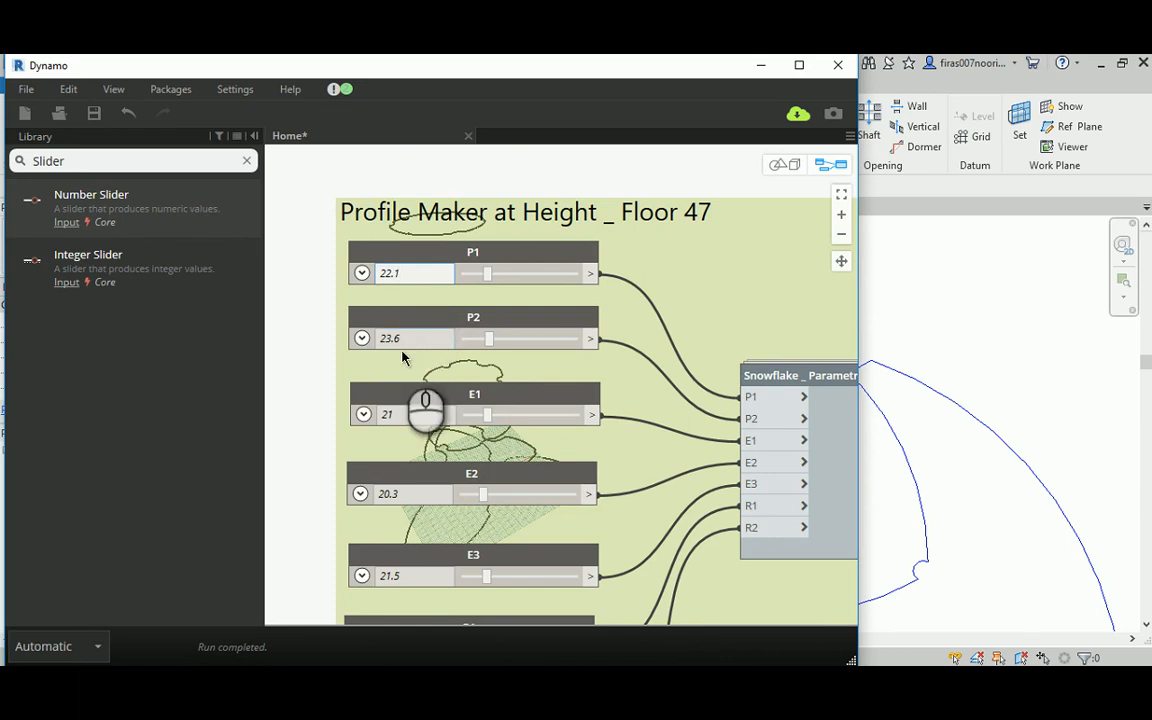
double_click(407, 343)
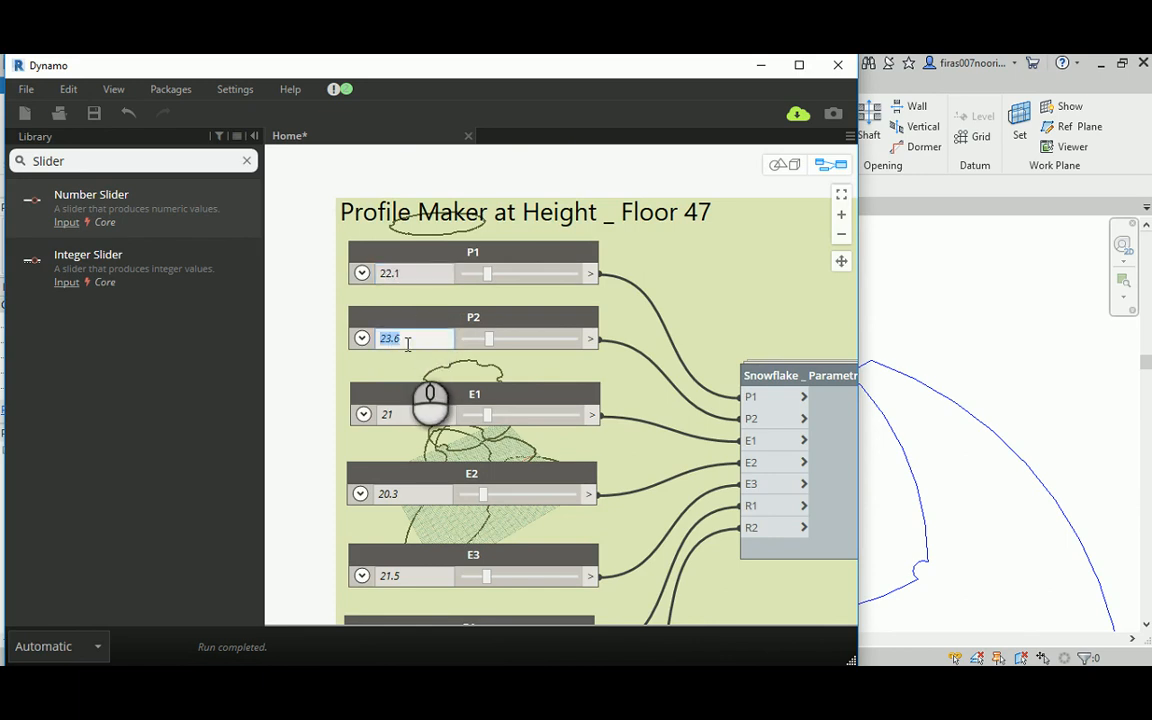
text(29.5)
click(316, 375)
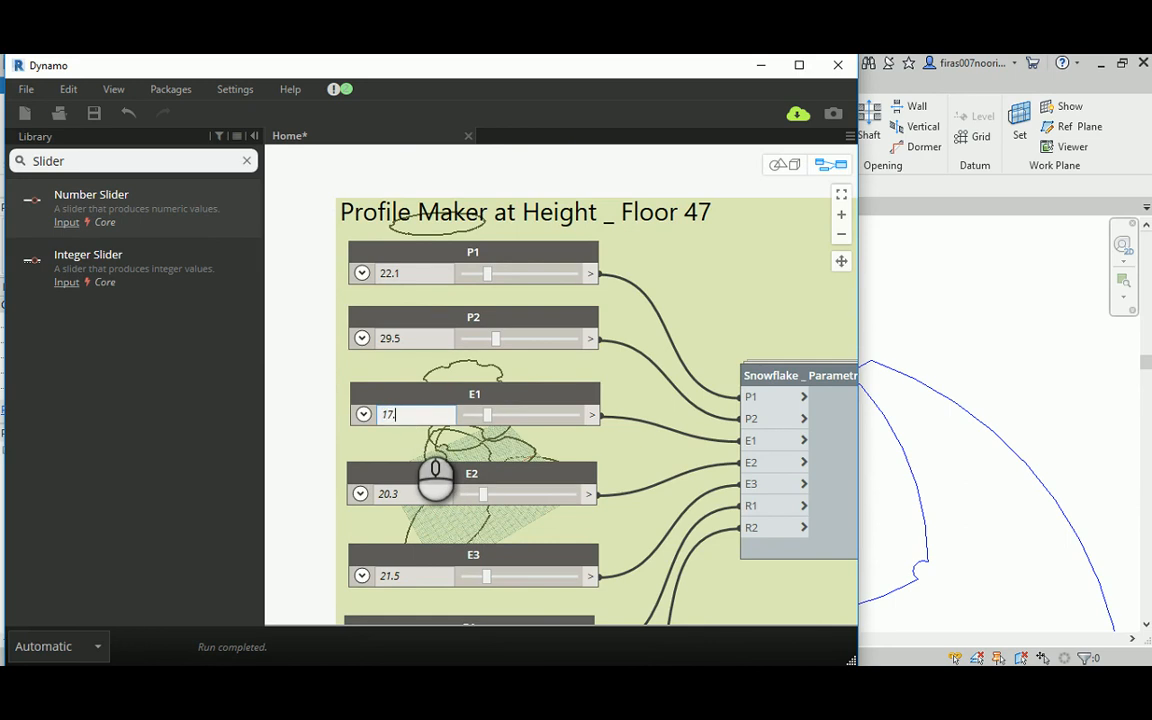
double_click(421, 497)
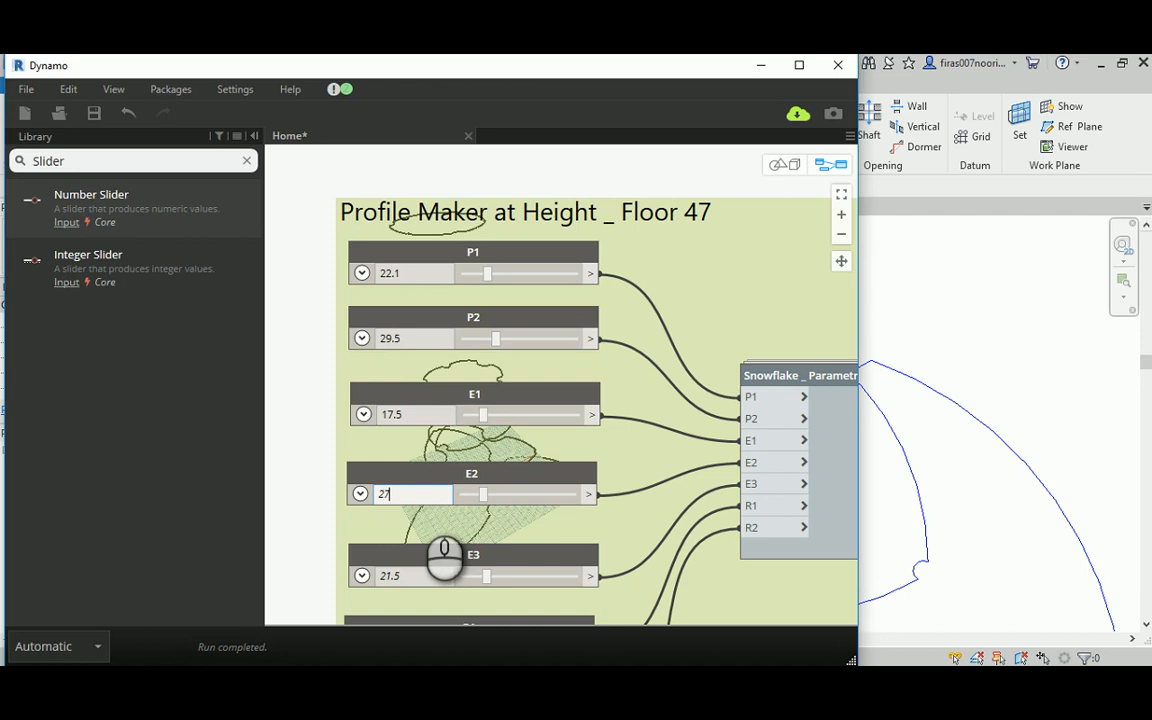
text(27.5)
click(296, 483)
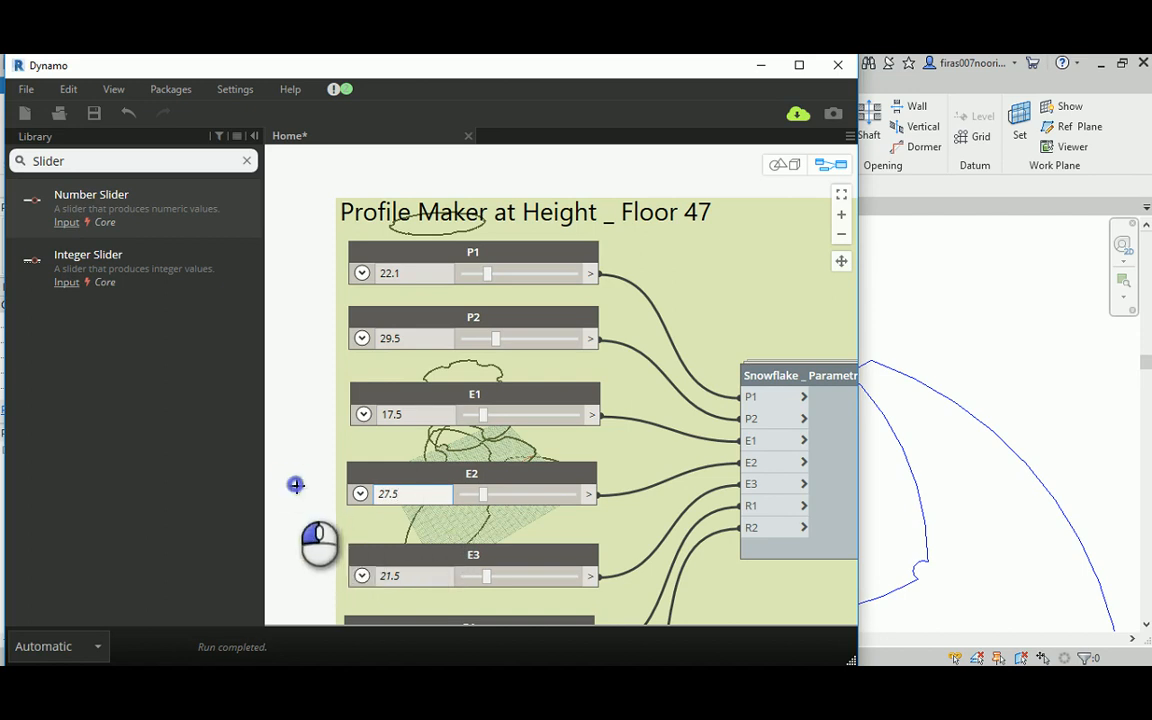
Step: Set the Floor 47 group's E3 slider to 23.4, R1 to 4 and R2 to 1.3
middle_drag(292, 490, 293, 401)
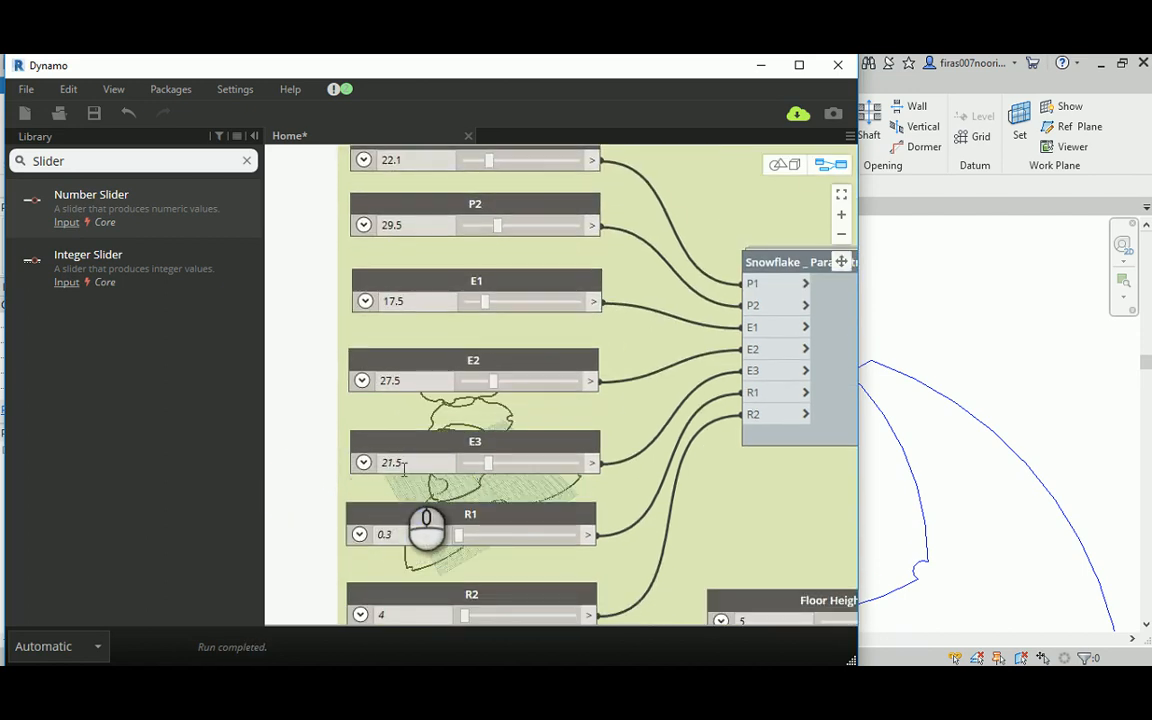
double_click(394, 463)
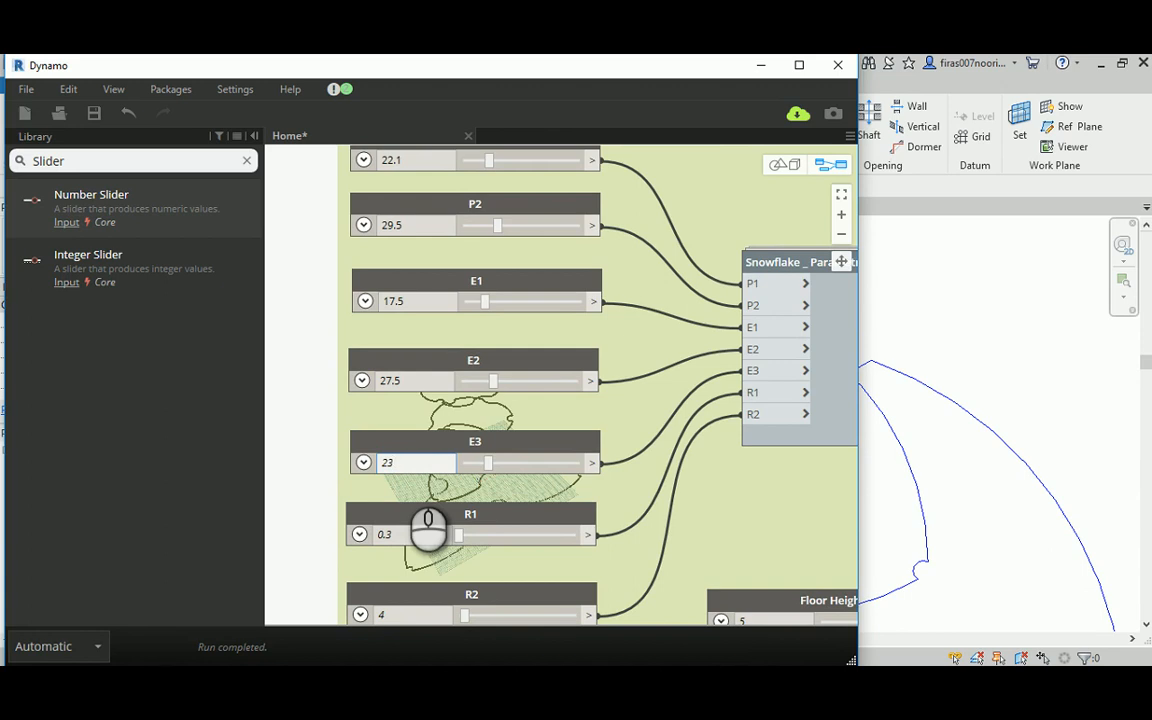
text(23.4)
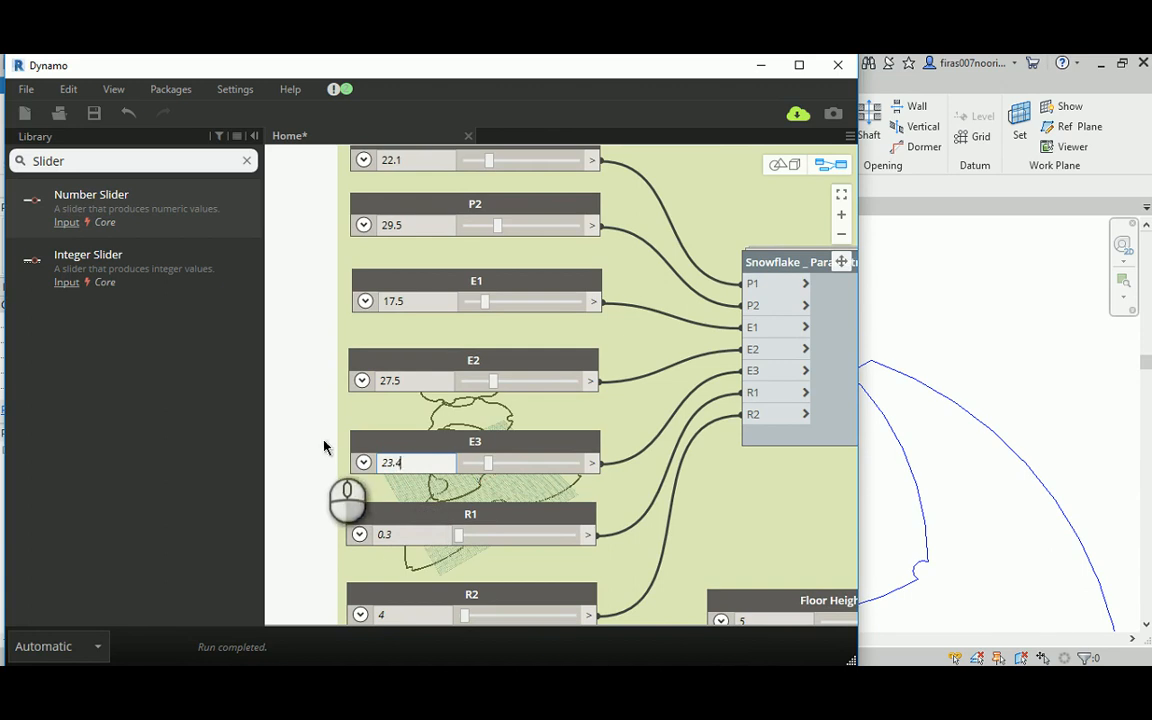
click(322, 441)
middle_drag(326, 500, 324, 414)
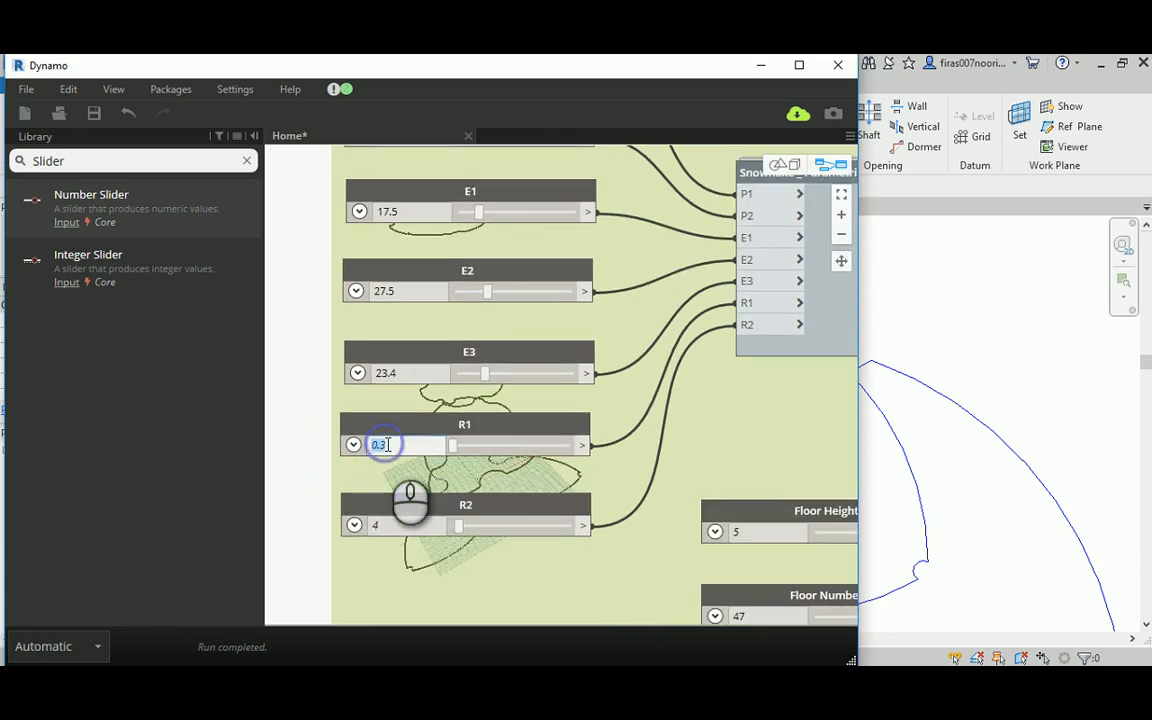
text(4)
click(308, 454)
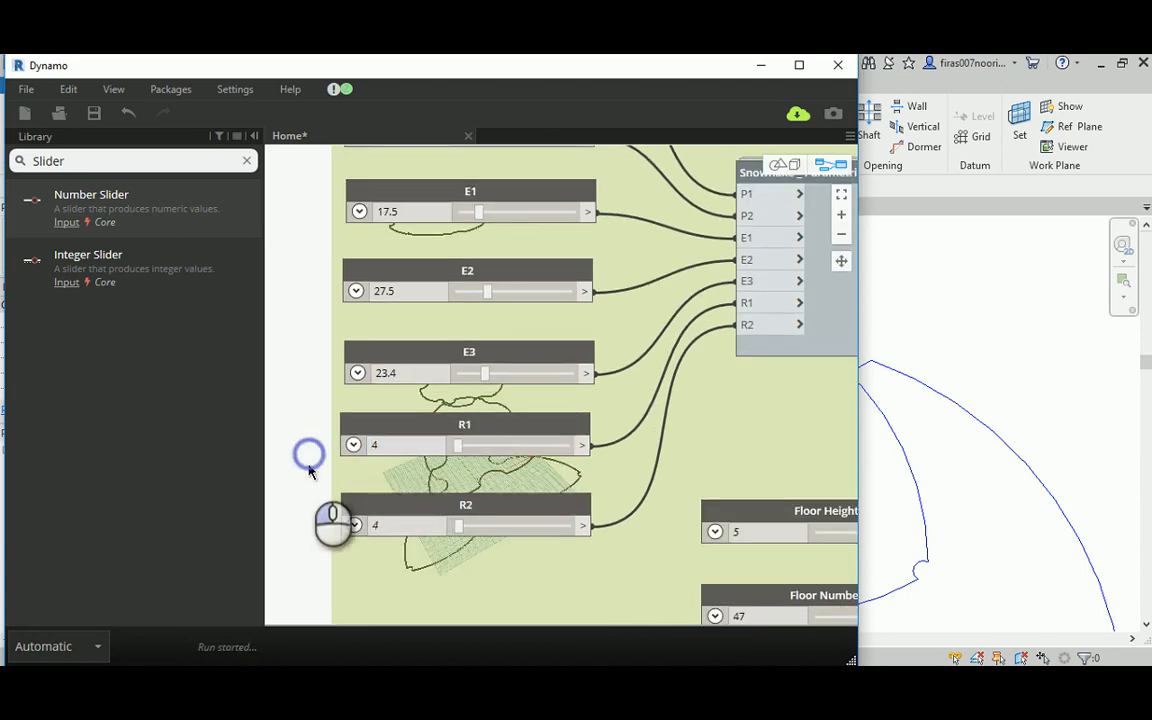
click(306, 458)
middle_drag(306, 458, 308, 437)
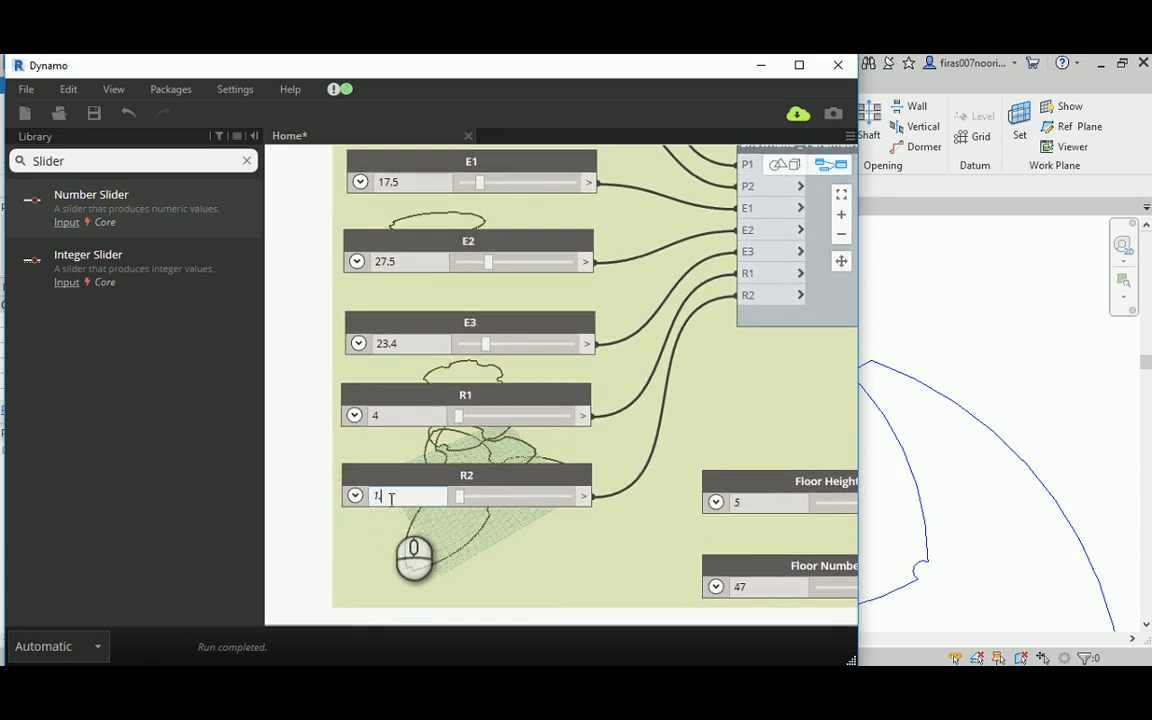
click(385, 505)
text(1.3)
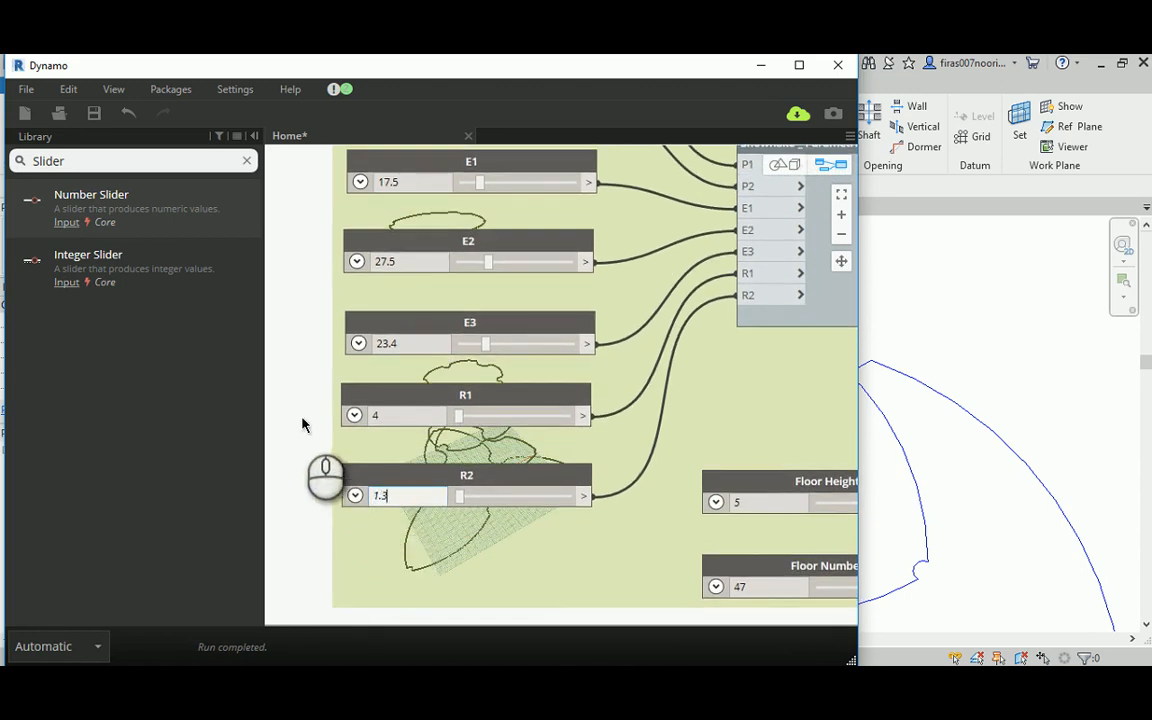
Step: Examine the stacked profile curves in the 3D preview from several angles, including the edited Floor 47 profile
click(300, 414)
middle_drag(296, 338, 685, 534)
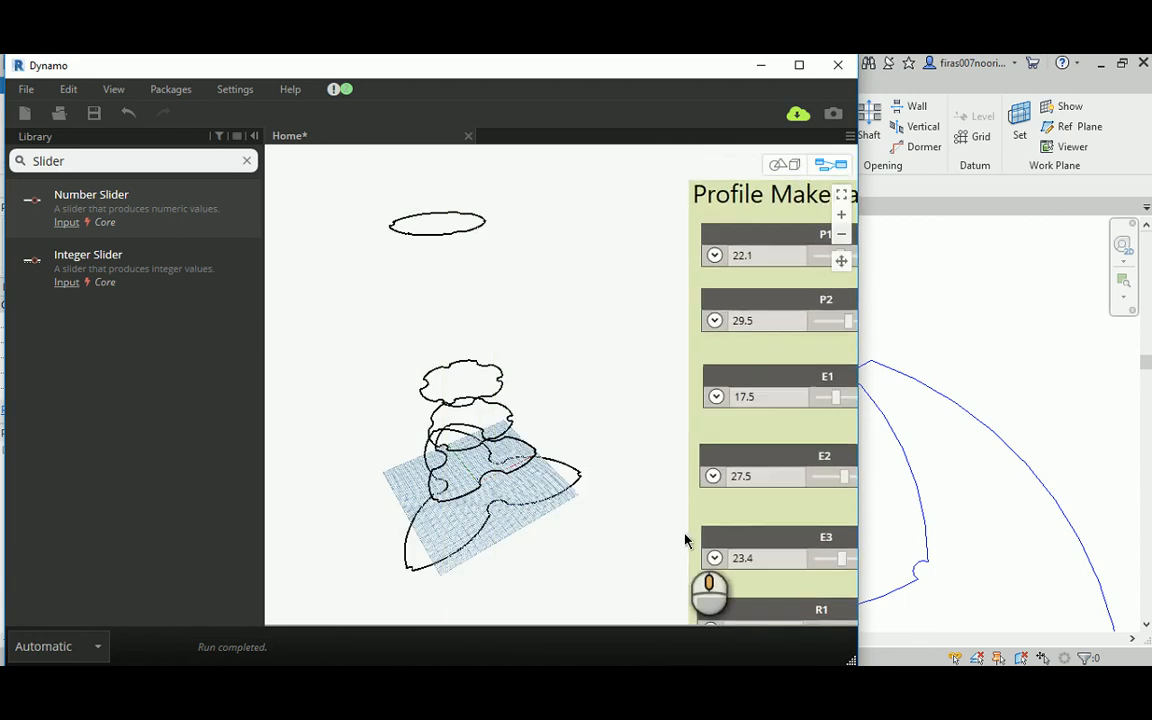
click(783, 164)
scroll(528, 366, down, 3)
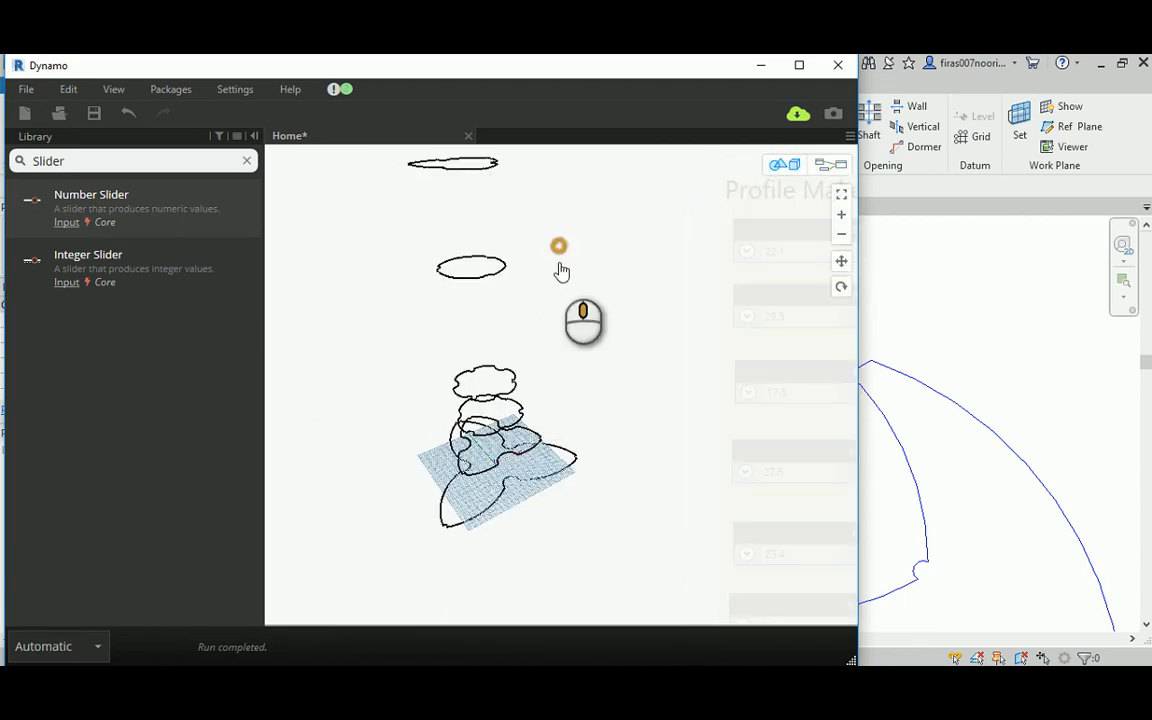
mouse_move(558, 262)
right_down()
mouse_move(563, 278)
mouse_move(566, 250)
mouse_move(564, 278)
right_up()
scroll(466, 285, up, 1)
scroll(466, 285, up, 1)
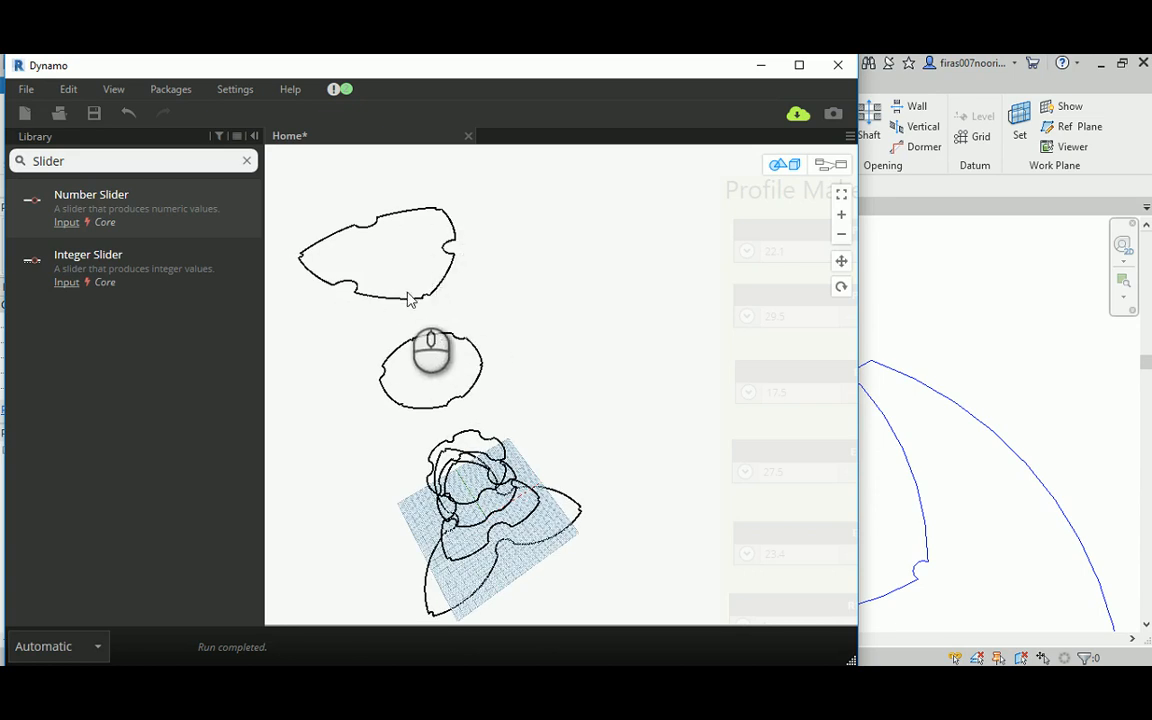
right_drag(519, 302, 607, 297)
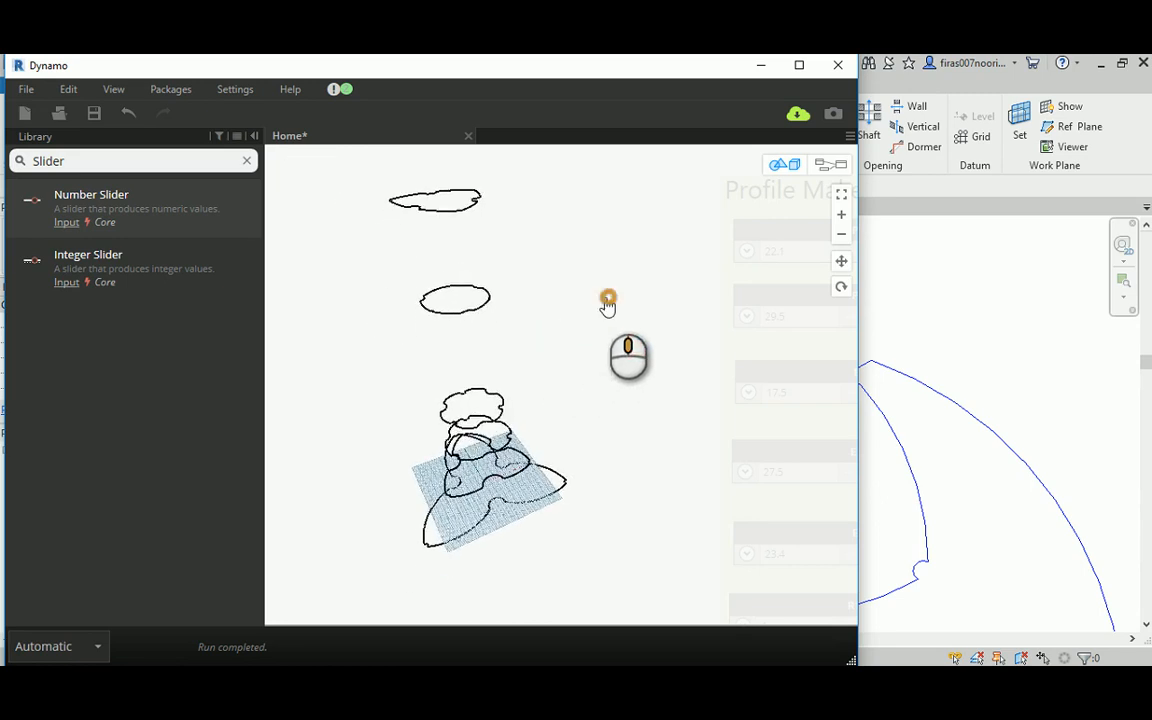
click(830, 165)
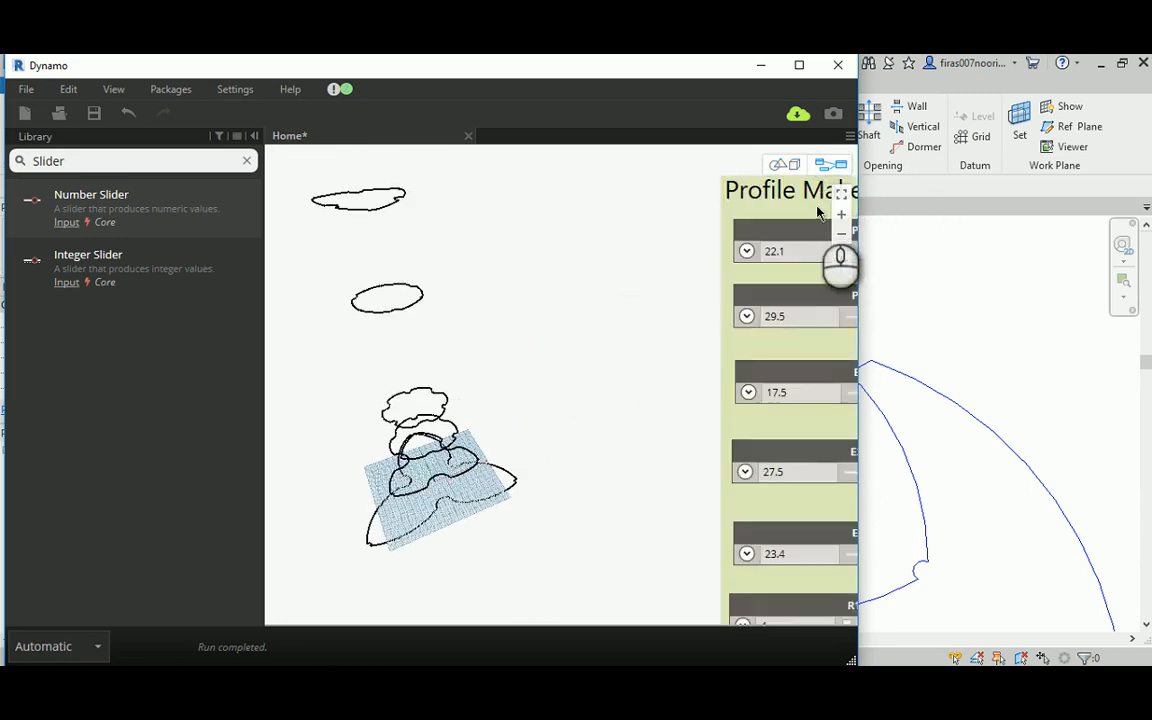
Step: Duplicate the Profile Maker at Height _ Floor 47 group and move the copy clear above the original
scroll(548, 354, down, 4)
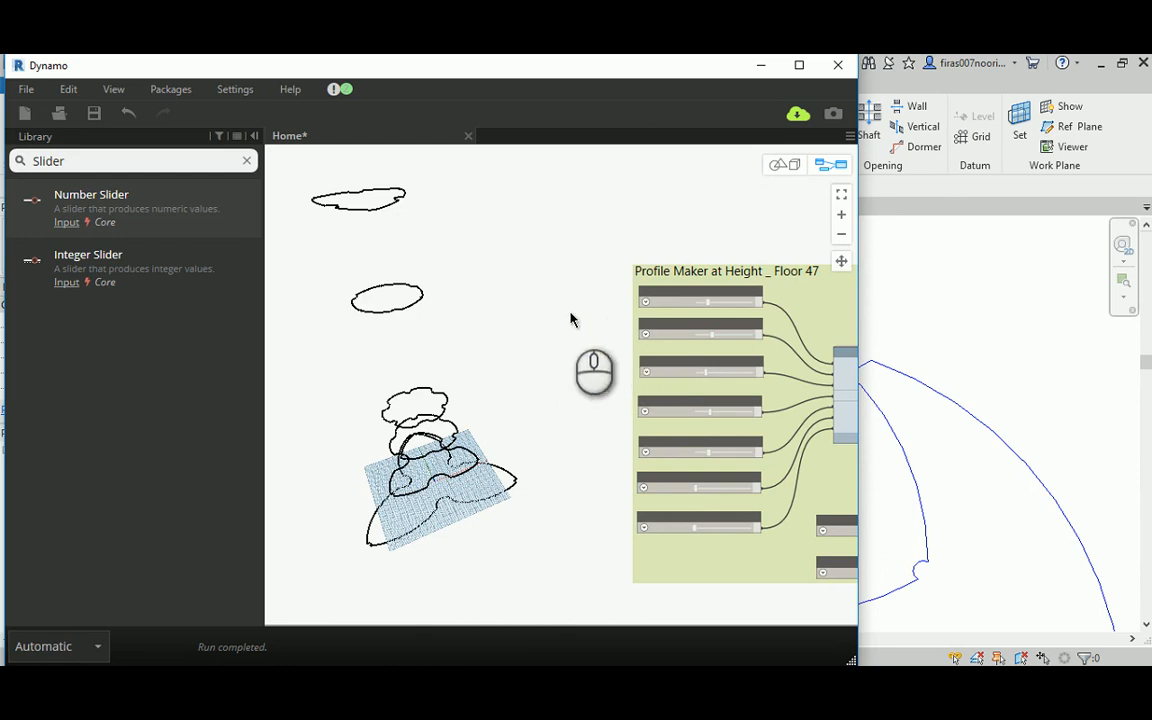
scroll(530, 321, down, 5)
middle_drag(410, 319, 398, 324)
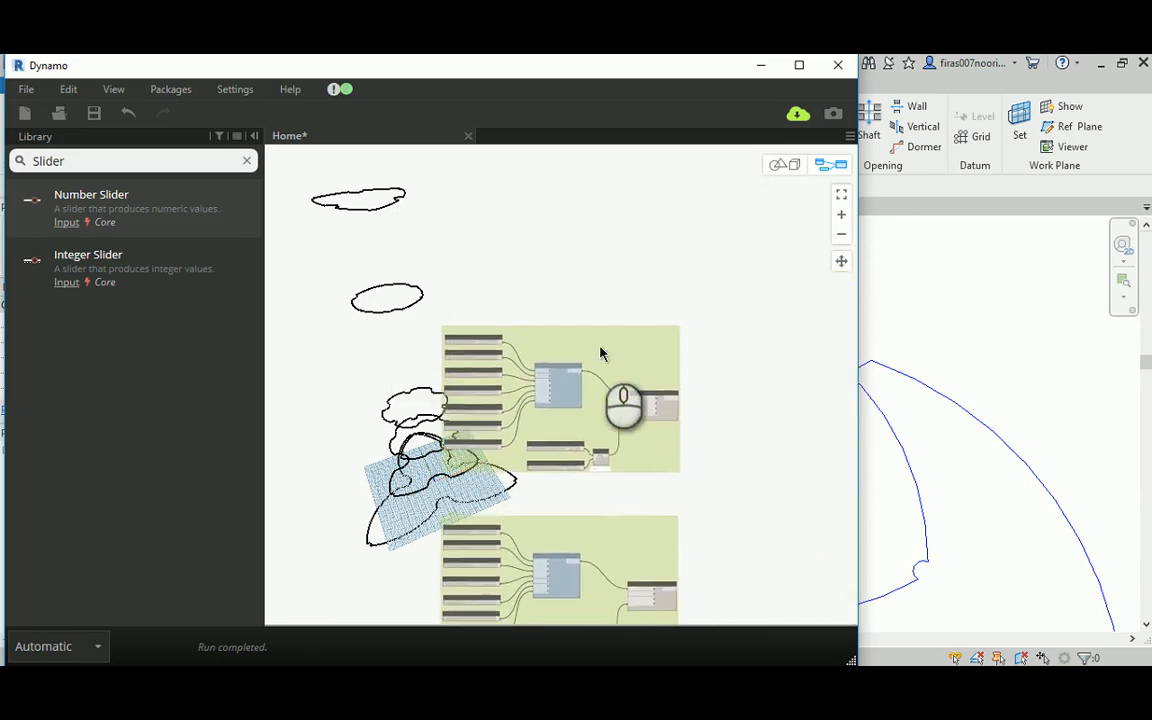
click(600, 341)
scroll(568, 312, up, 2)
middle_drag(597, 285, 561, 467)
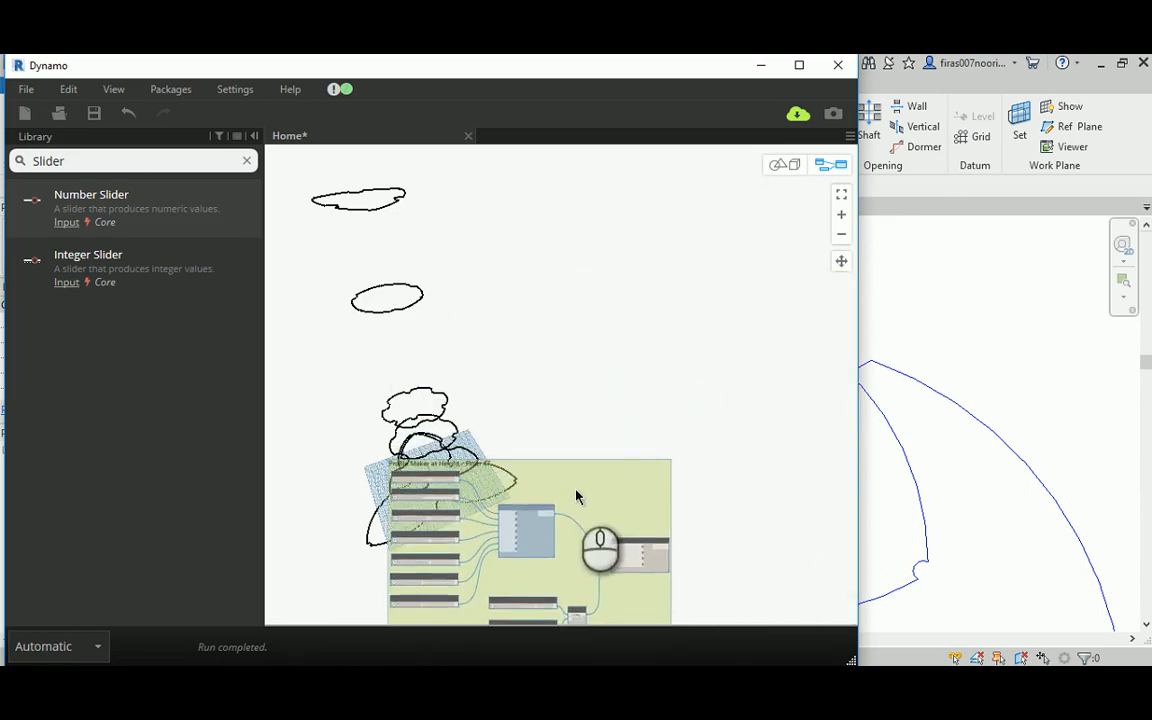
ctrl+drag(576, 488, 586, 230)
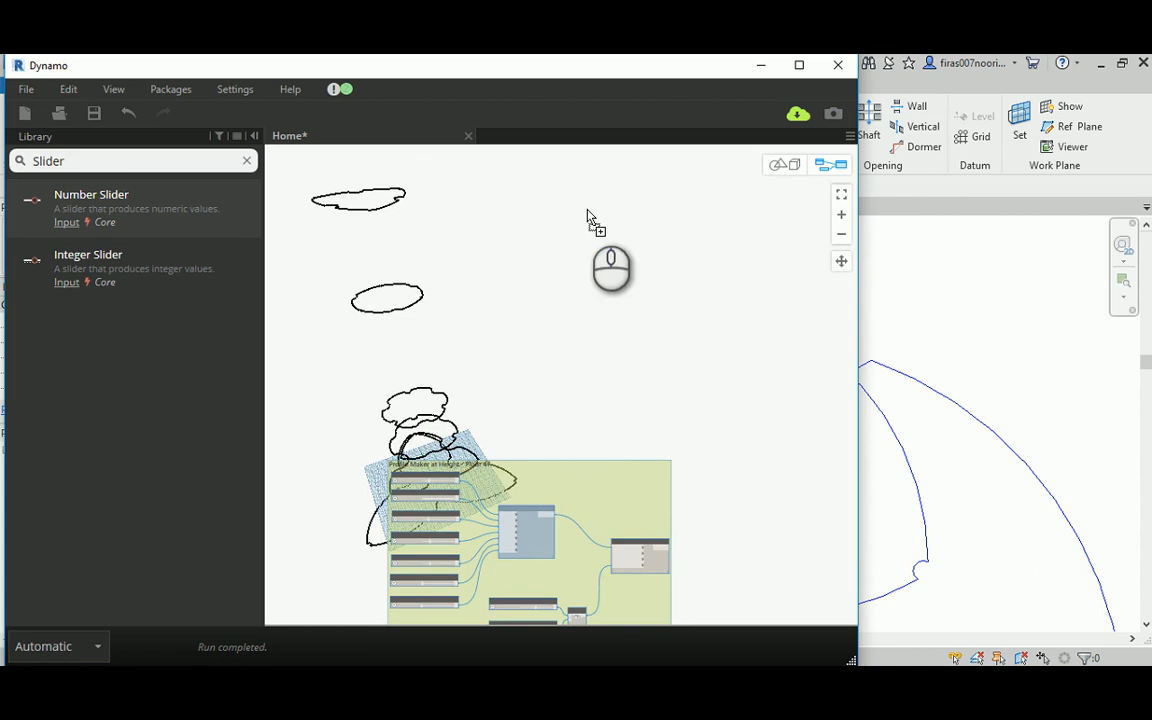
key(ctrl+v)
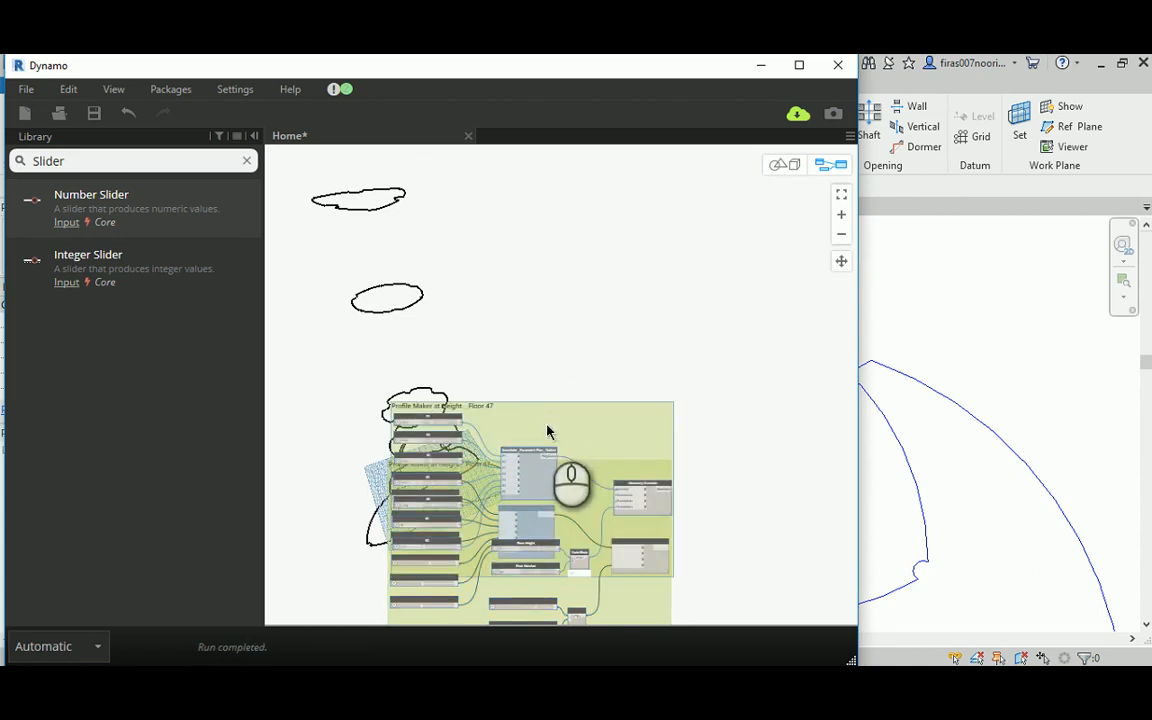
drag(548, 429, 486, 241)
Step: Rename the new group copy as Profile Maker at Height _ Floor 57 and set its Floor Number slider to 57
scroll(500, 240, up, 6)
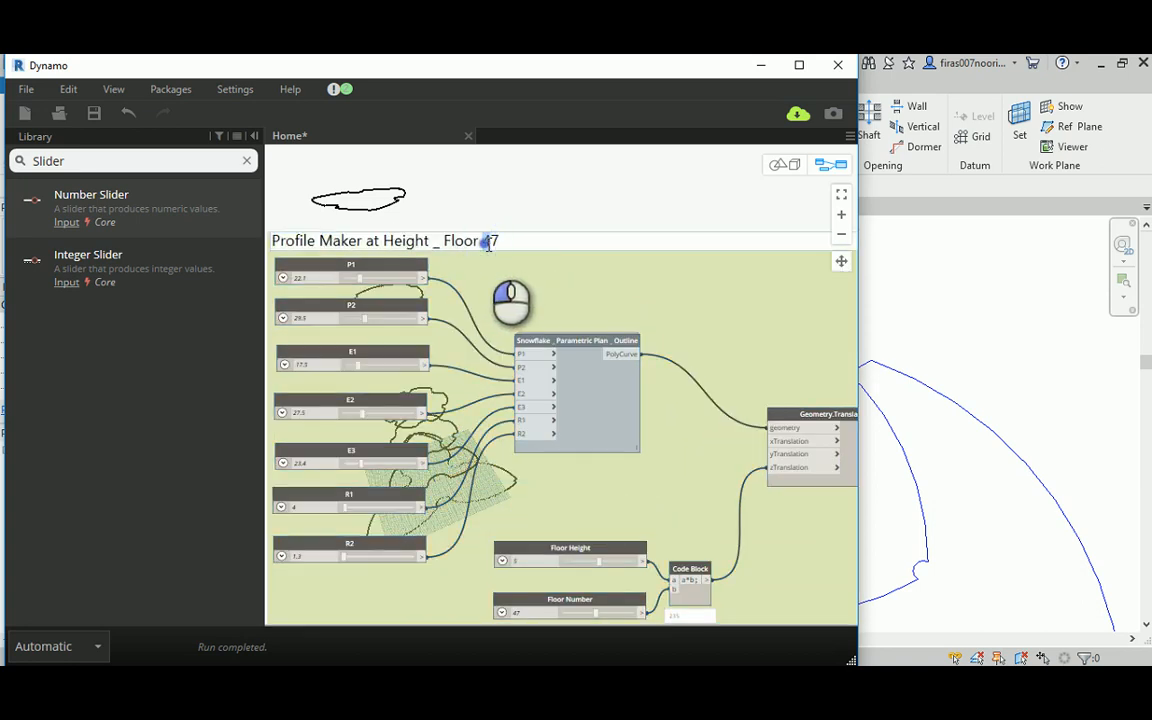
text(5)
click(522, 181)
scroll(522, 192, down, 3)
scroll(474, 351, up, 5)
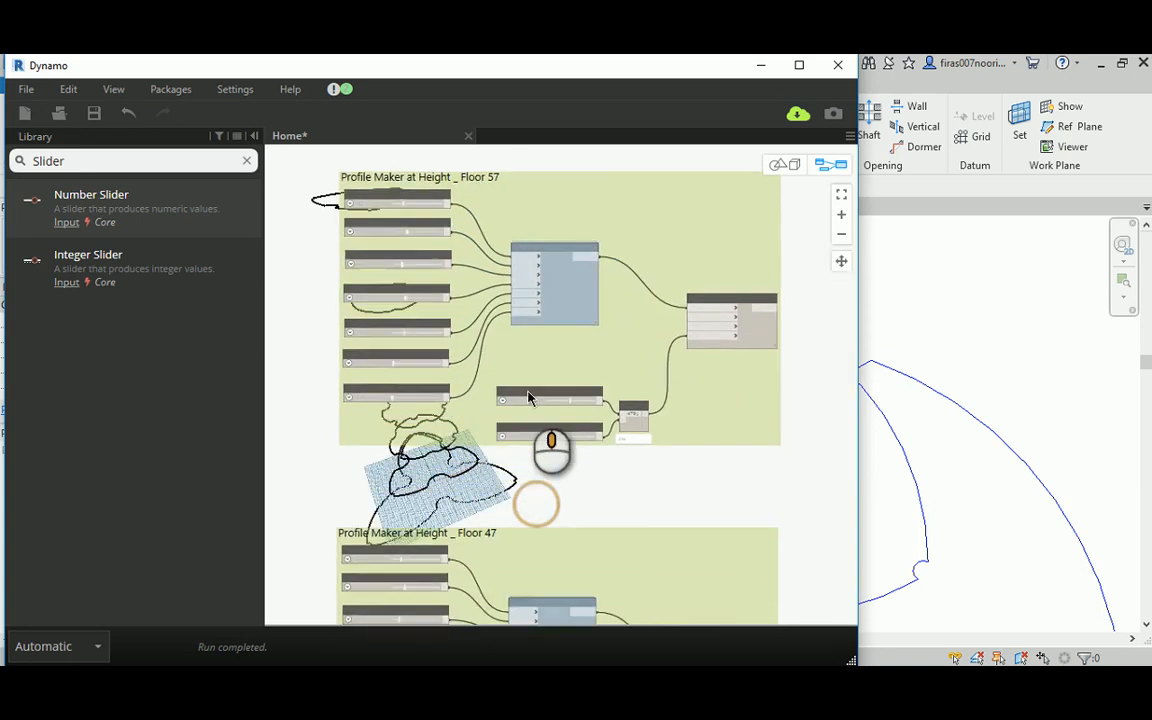
scroll(523, 370, up, 2)
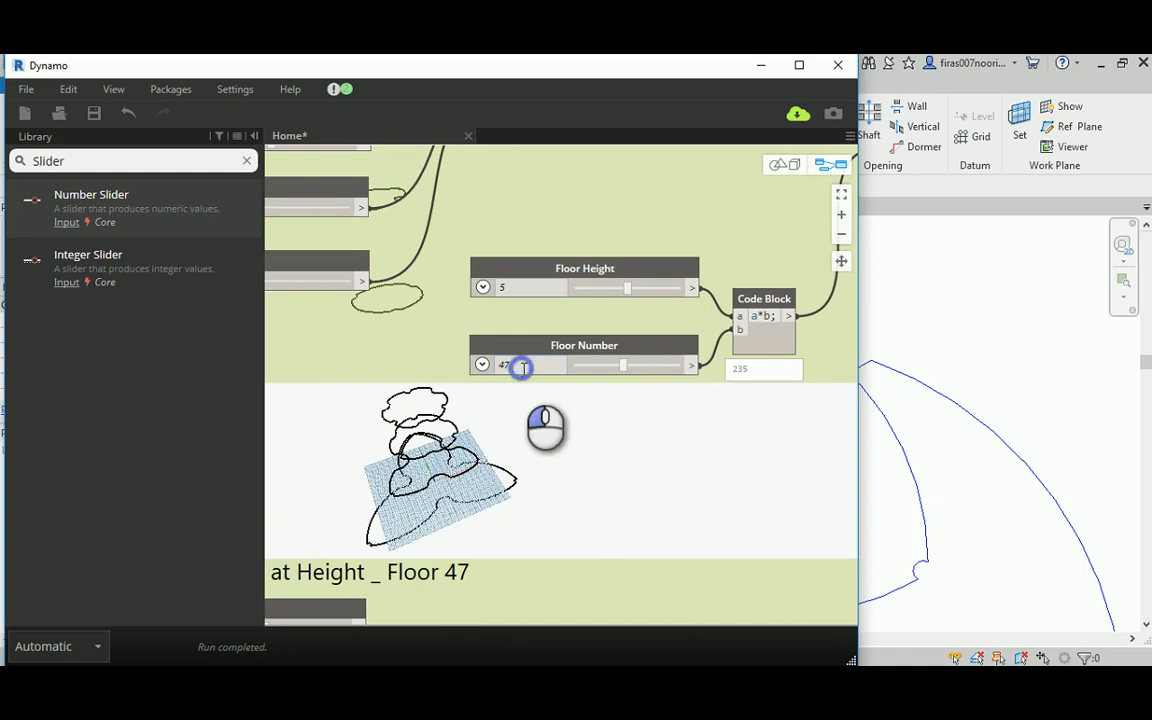
text(7)
key(Return)
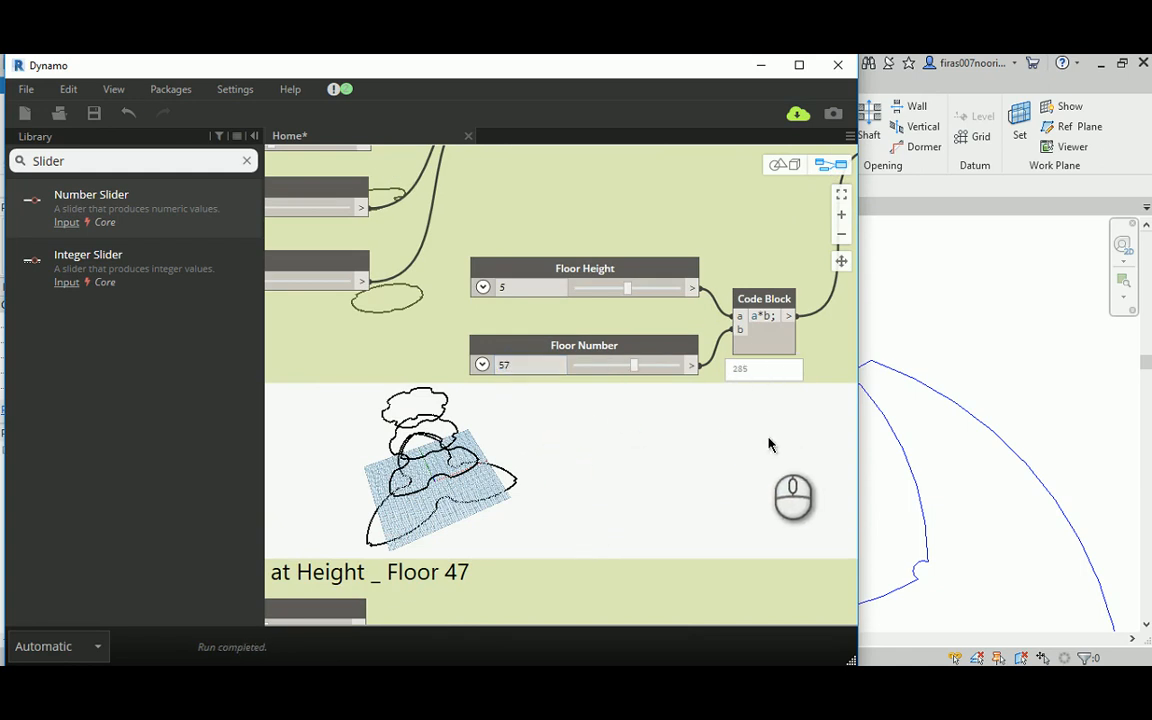
Step: In the Floor 57 group, set the sliders P1 to 16.5, P2 to 30.5, E1 to 15.2 and E2 to 30
middle_drag(771, 442, 810, 566)
scroll(800, 567, down, 4)
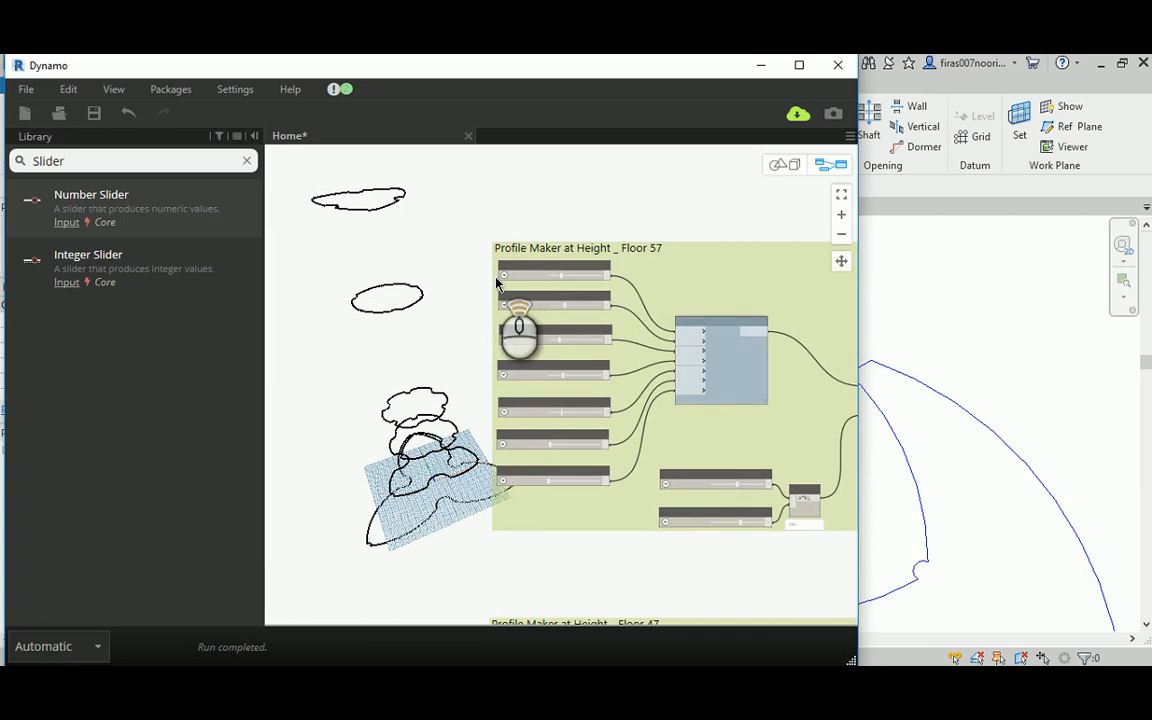
scroll(497, 278, up, 3)
double_click(555, 274)
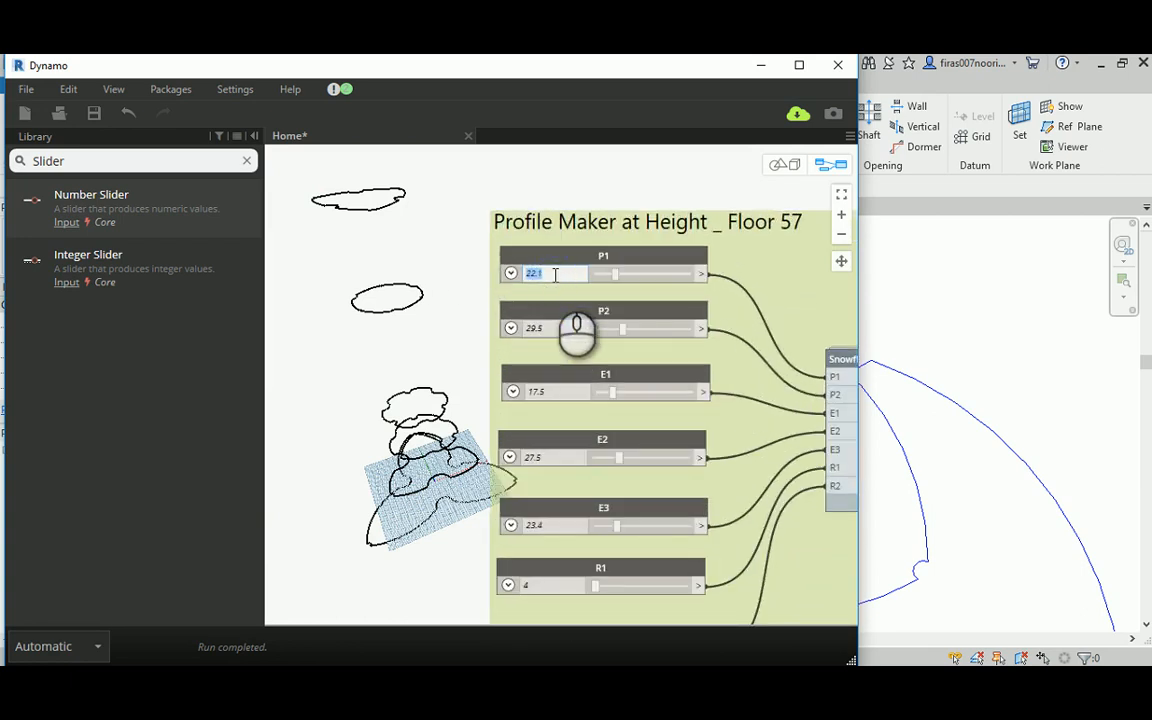
text(16.5)
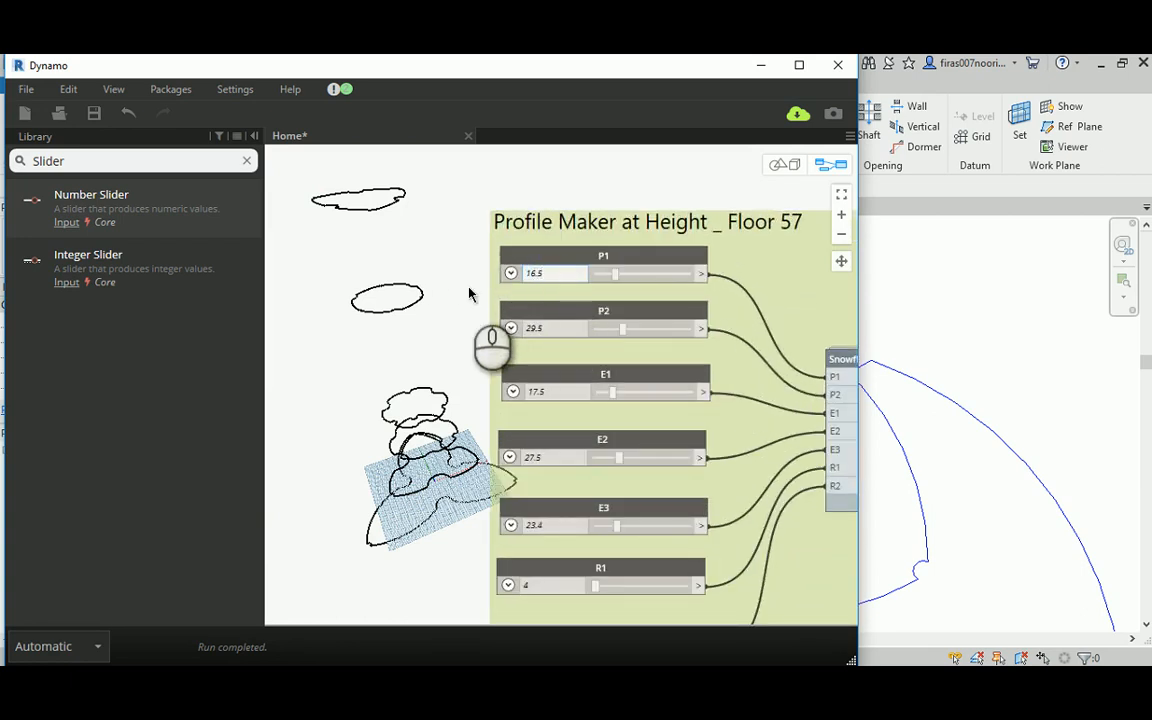
scroll(469, 293, up, 2)
double_click(568, 337)
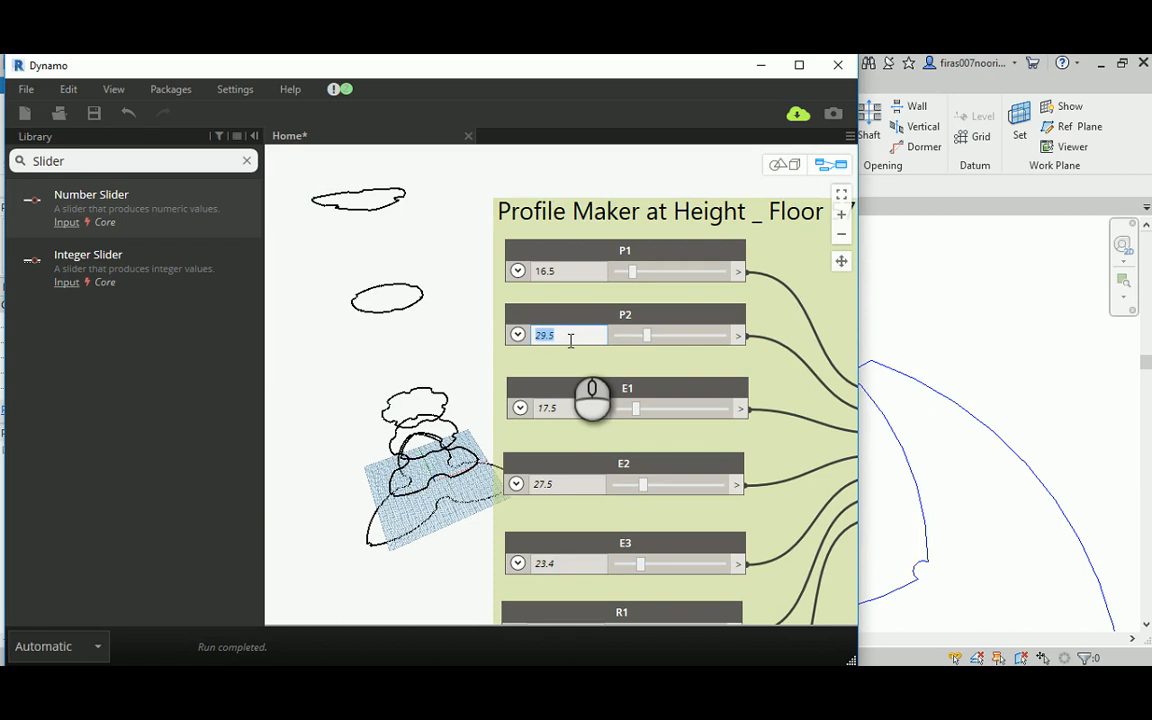
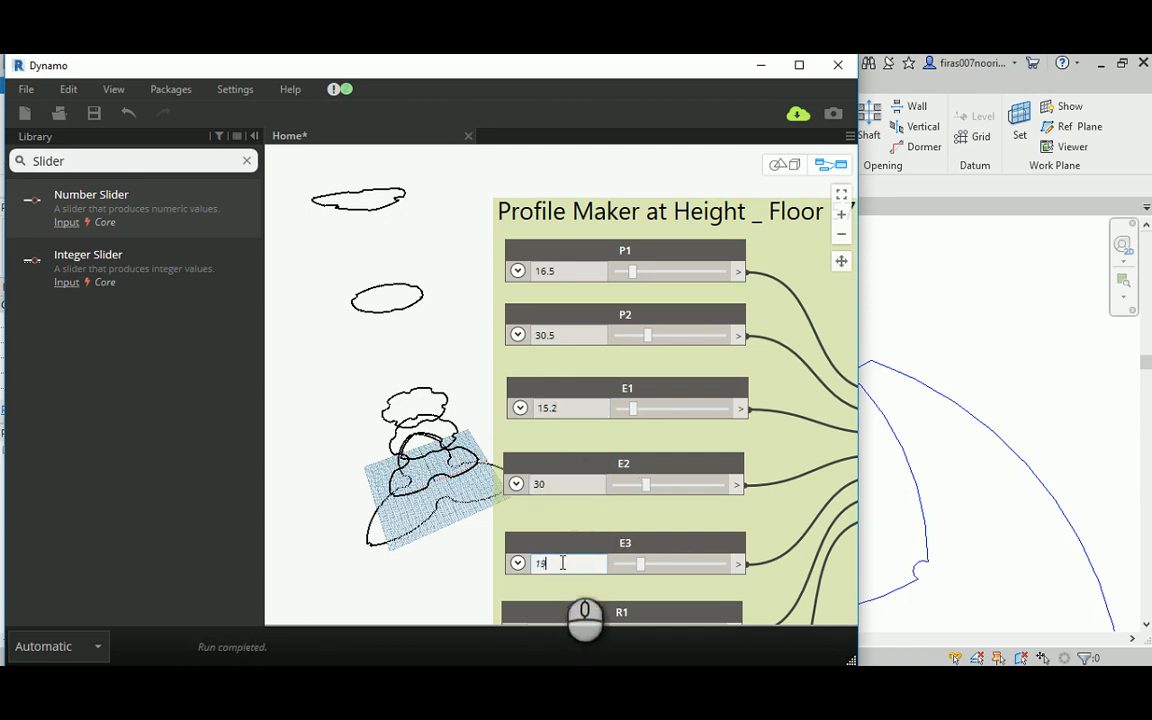
Step: Set the Floor 57 group's E3 slider to 19, R1 to 0.4 and R2 to 0.5
click(369, 466)
middle_drag(397, 490, 375, 340)
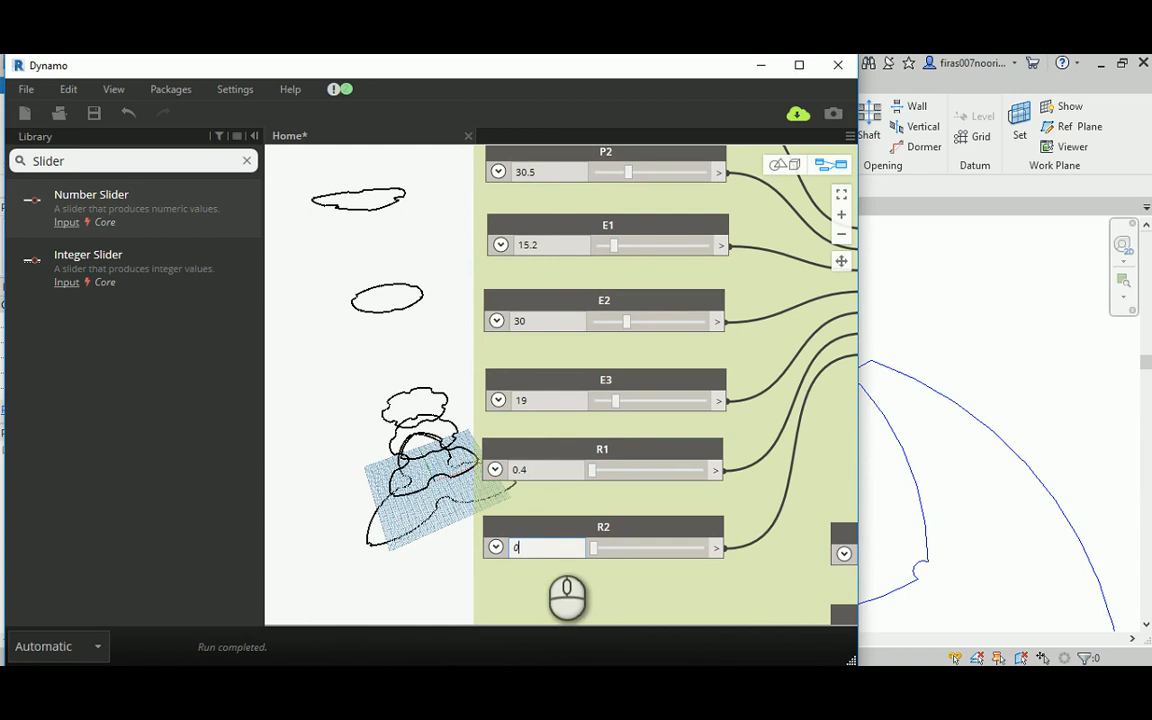
click(376, 510)
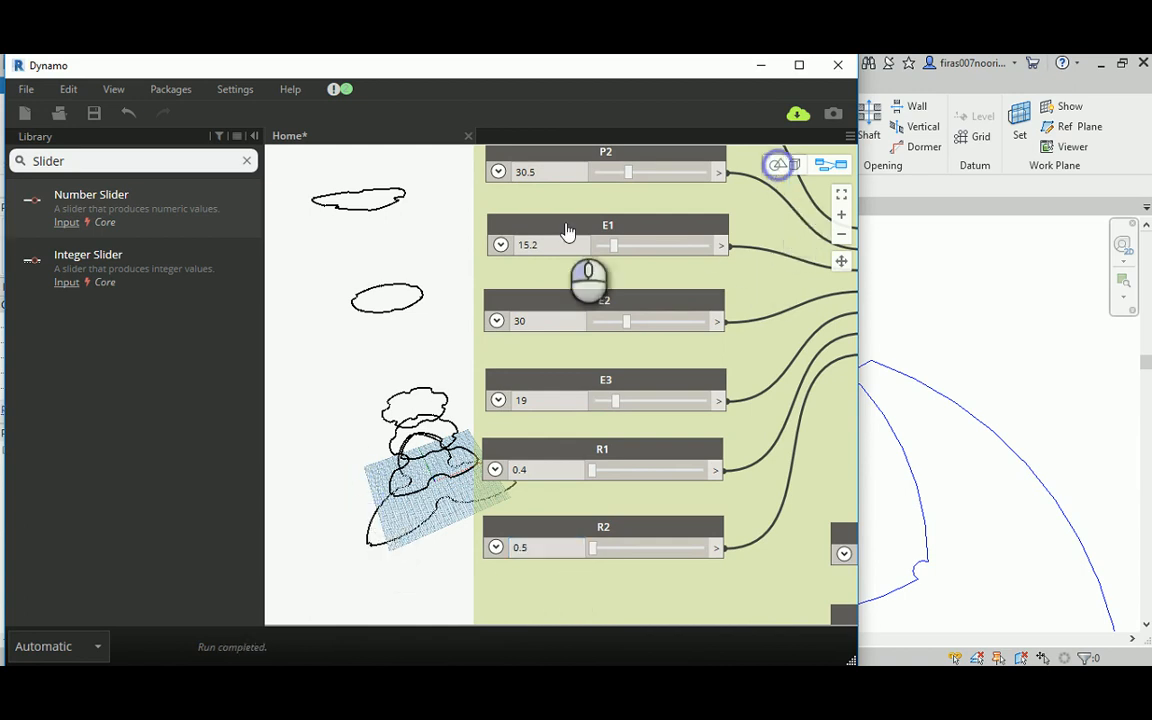
Step: Orbit the 3D preview to inspect the Floor 57 profile above the rest of the profile stack
scroll(426, 268, down, 1)
middle_drag(437, 236, 438, 336)
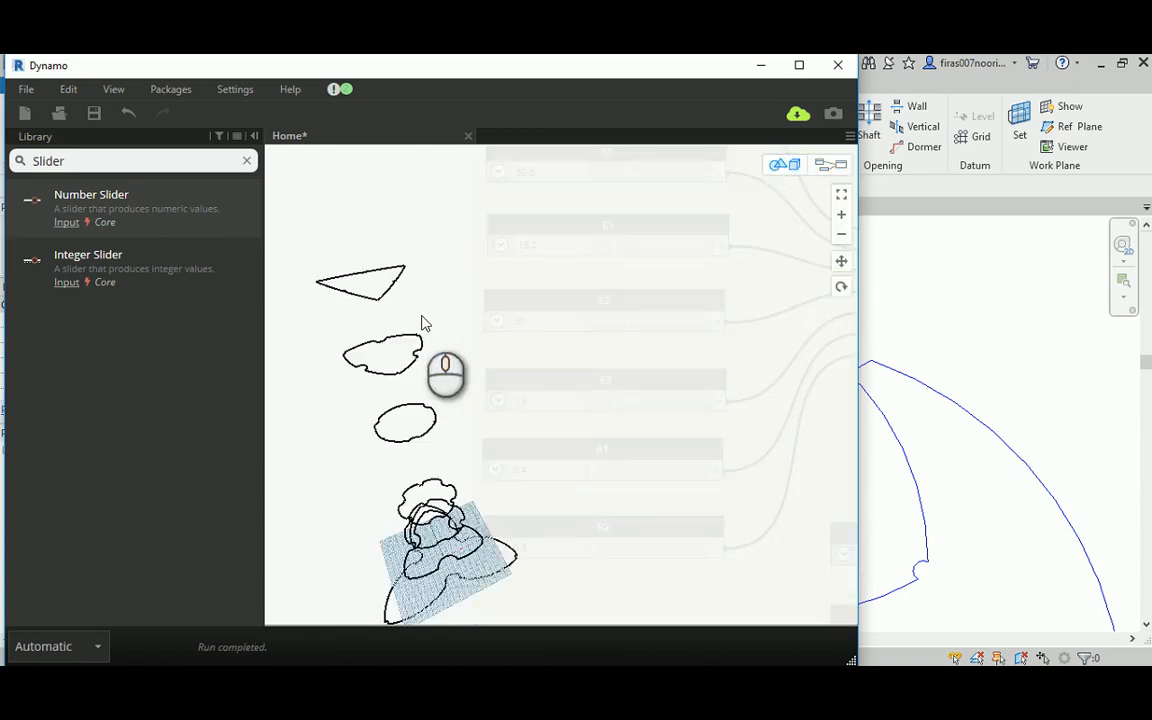
right_drag(417, 301, 512, 358)
middle_drag(429, 442, 386, 337)
right_drag(386, 337, 352, 311)
middle_drag(405, 313, 327, 375)
right_drag(589, 276, 720, 265)
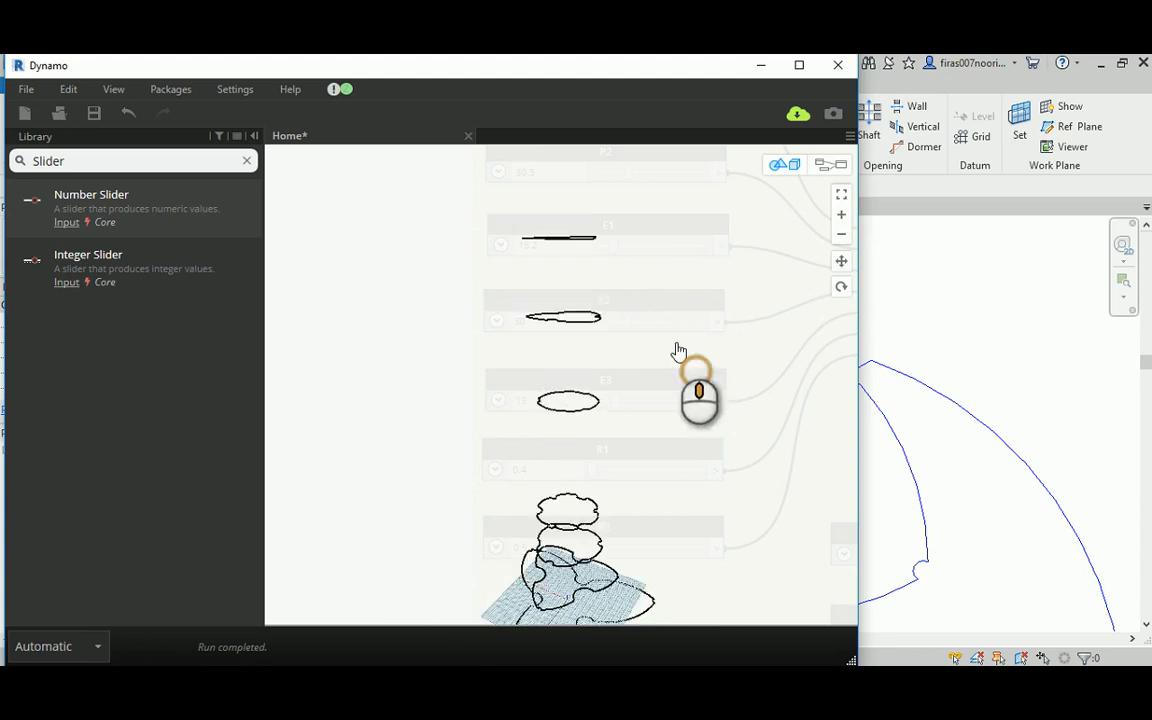
middle_drag(678, 351, 663, 327)
right_drag(648, 301, 647, 330)
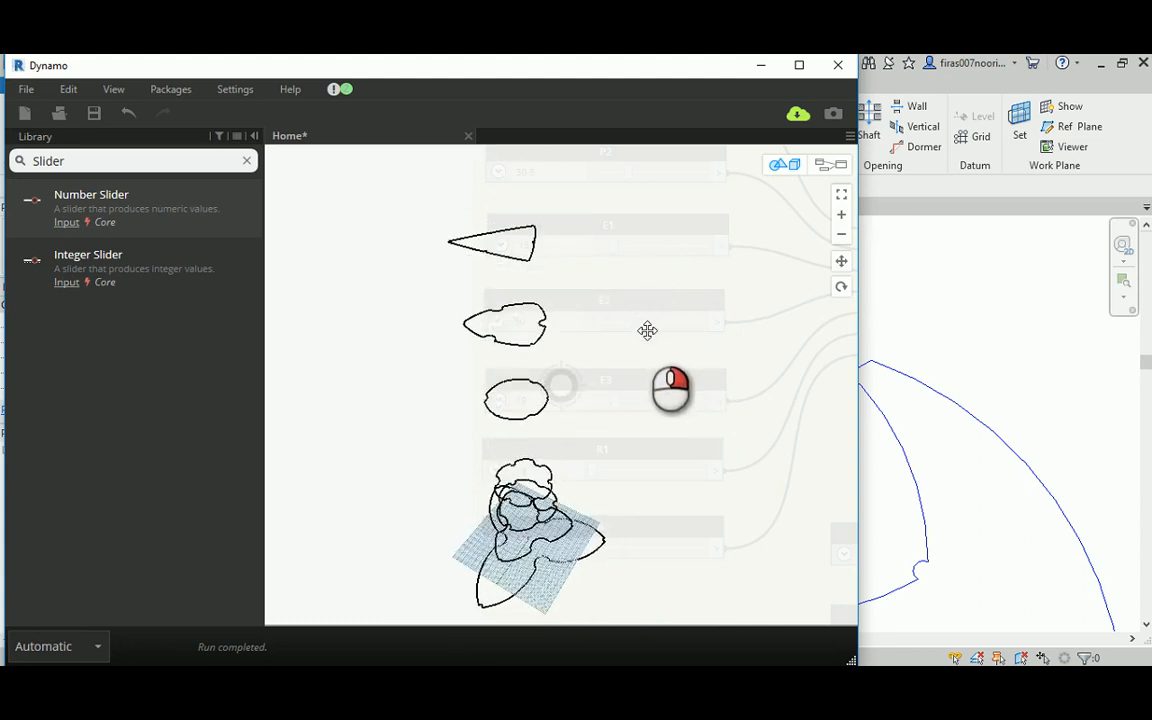
click(820, 172)
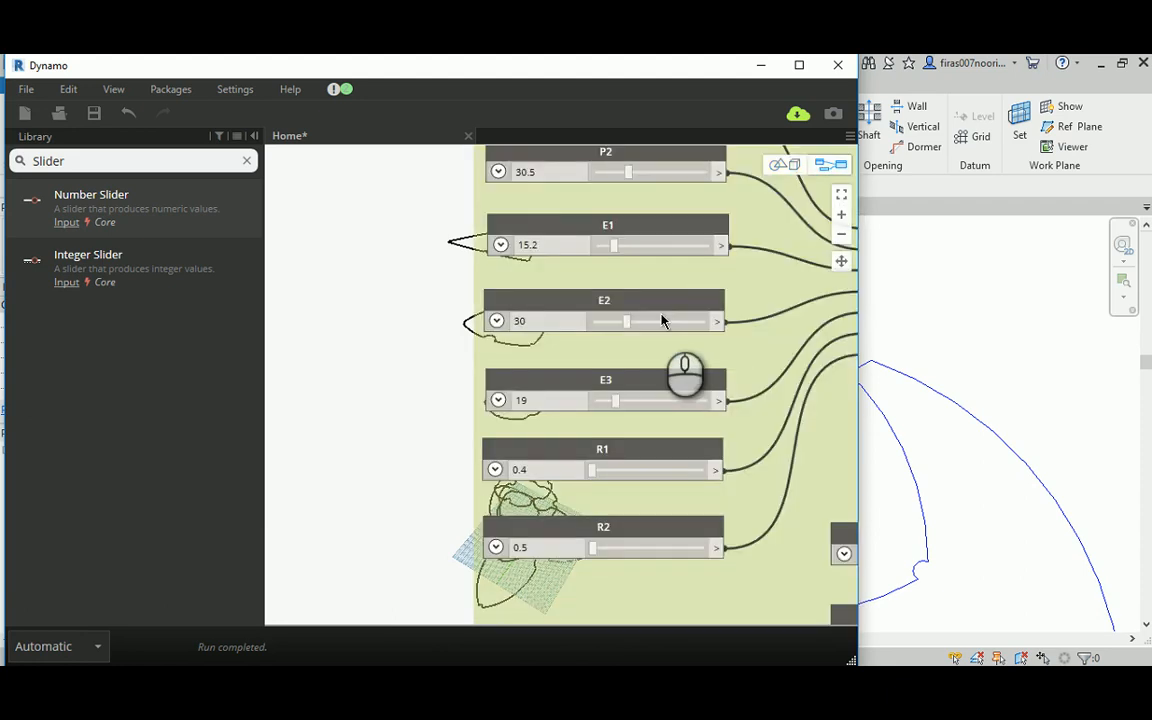
Step: Search the node library for solid.byloft and place the ByLoft (crossSections) node beside the profile groups
scroll(383, 362, down, 4)
scroll(383, 366, down, 5)
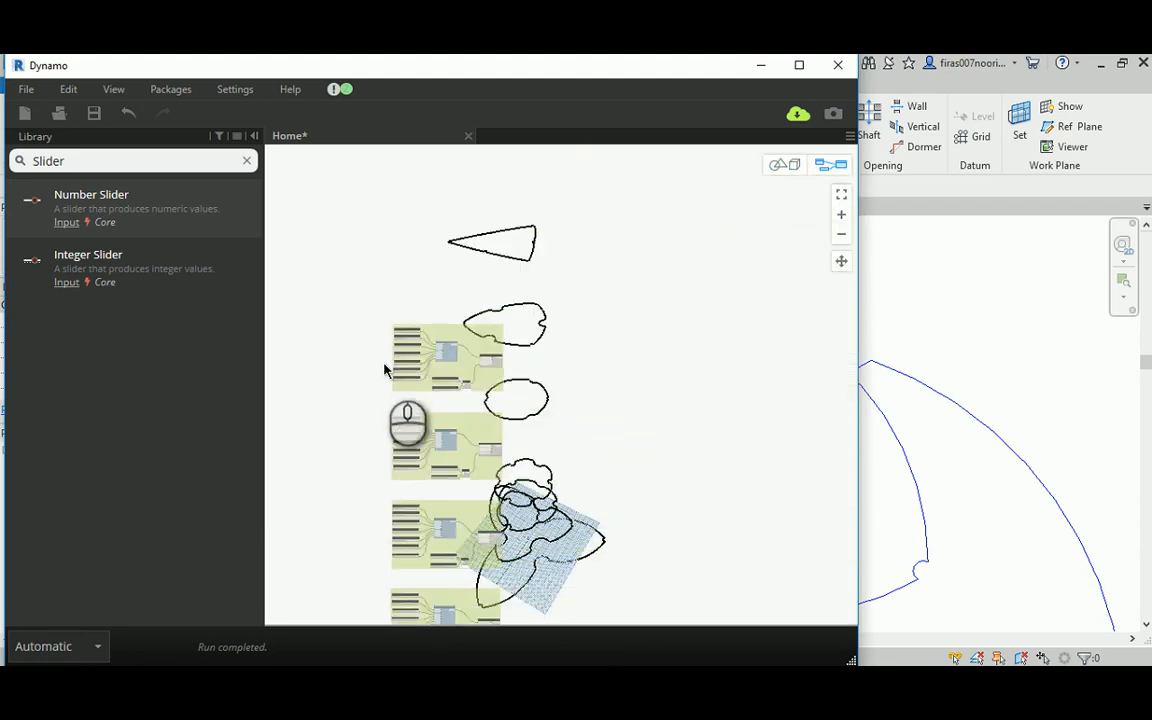
middle_drag(555, 411, 517, 298)
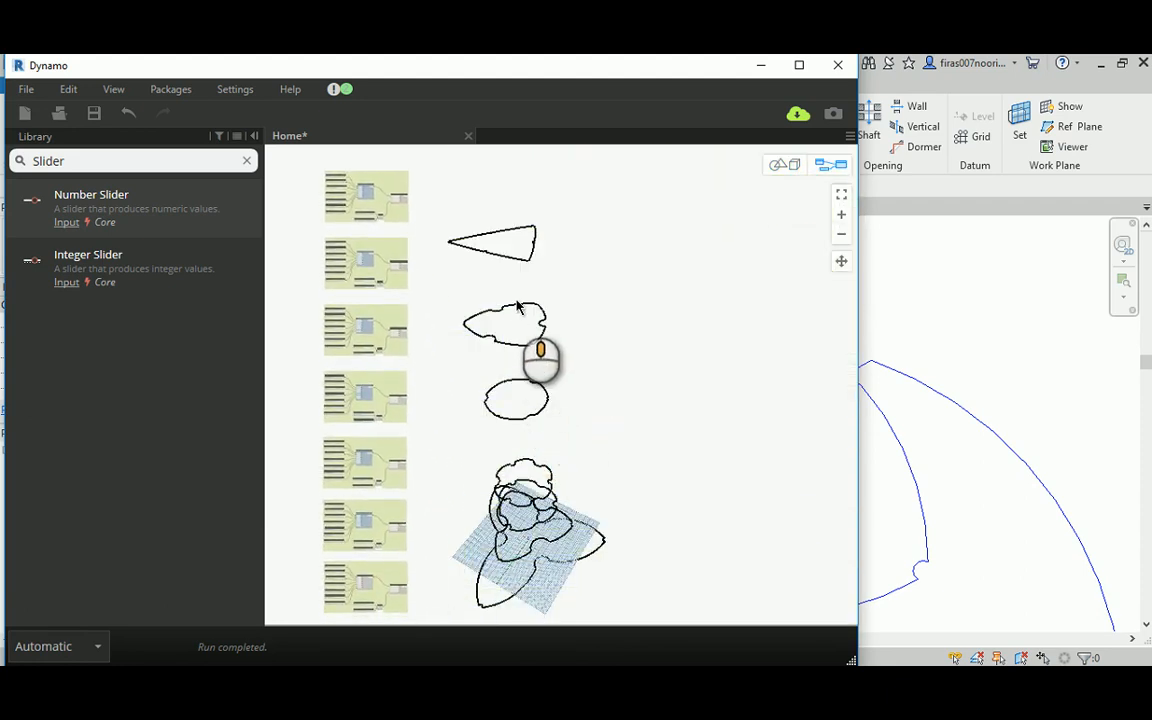
scroll(517, 303, down, 3)
scroll(517, 304, up, 3)
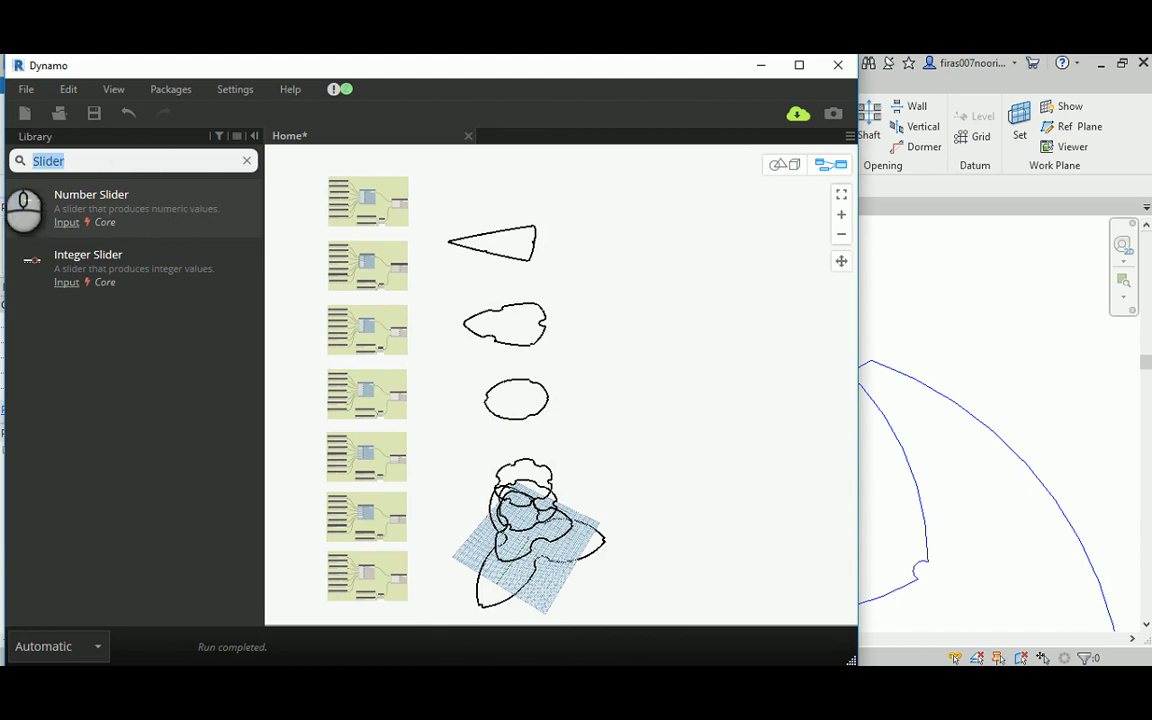
text(so)
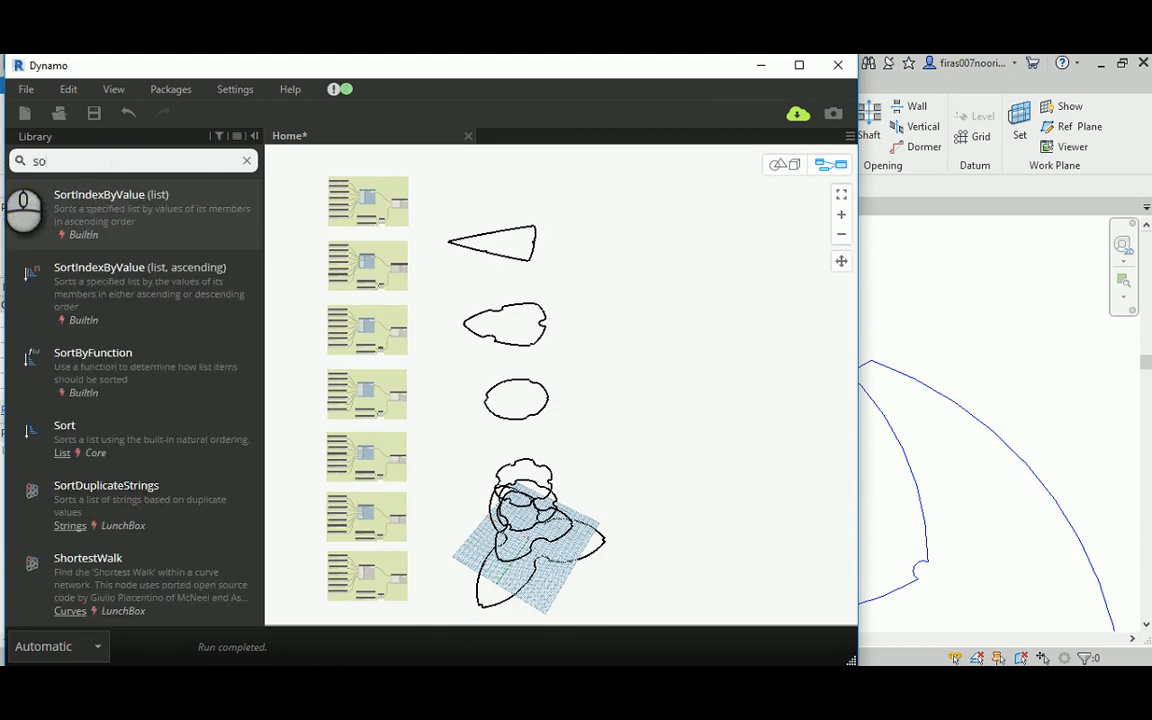
text(lid.)
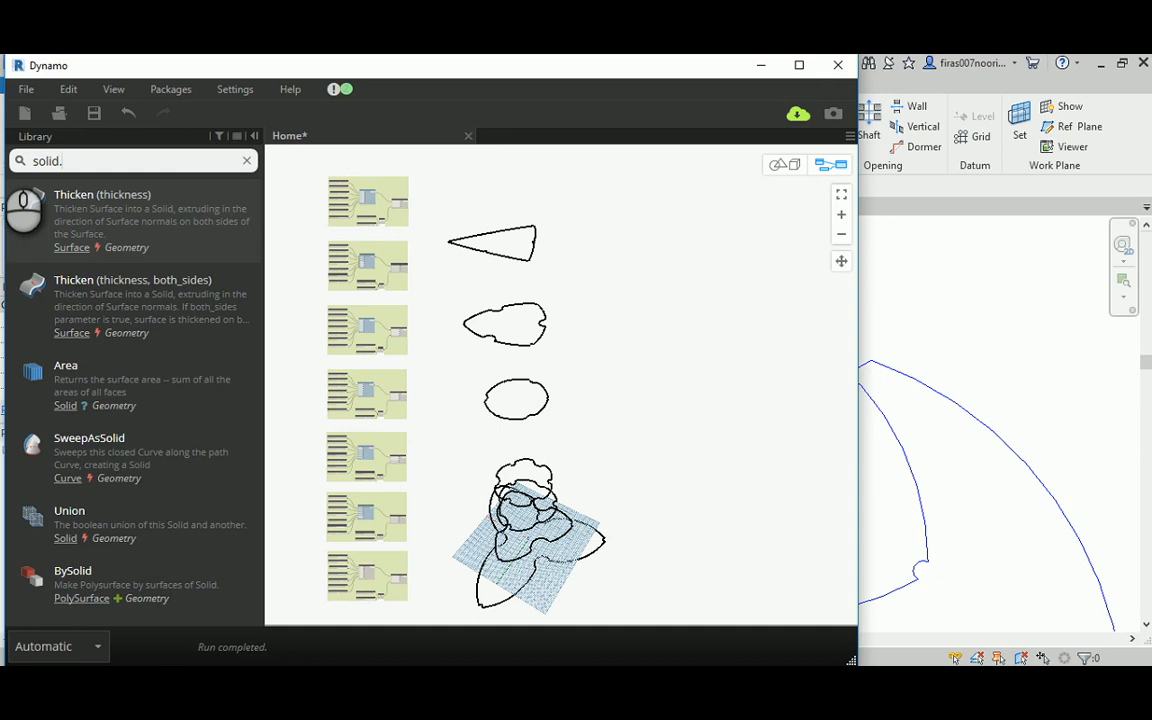
text(byloft)
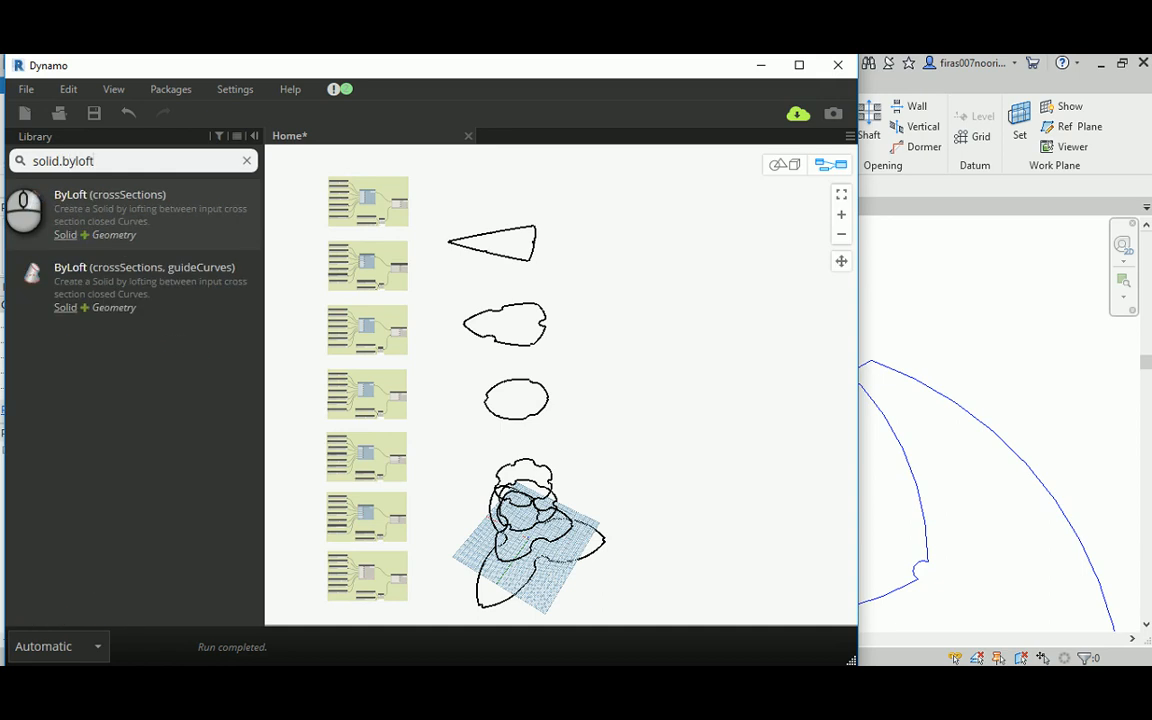
drag(82, 200, 575, 422)
Step: Move the Solid.ByLoft node closer to the outputs of the uppermost Profile Maker groups
drag(547, 374, 466, 258)
middle_drag(350, 209, 599, 329)
scroll(672, 376, up, 3)
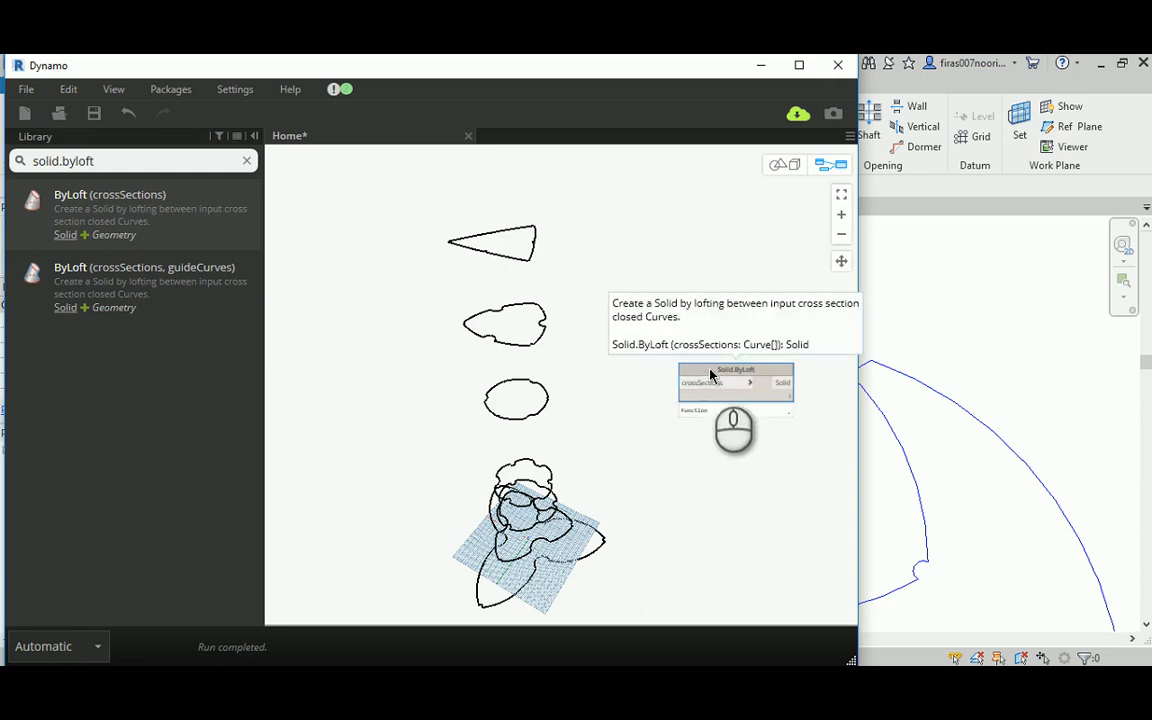
drag(710, 369, 482, 276)
middle_drag(320, 227, 597, 321)
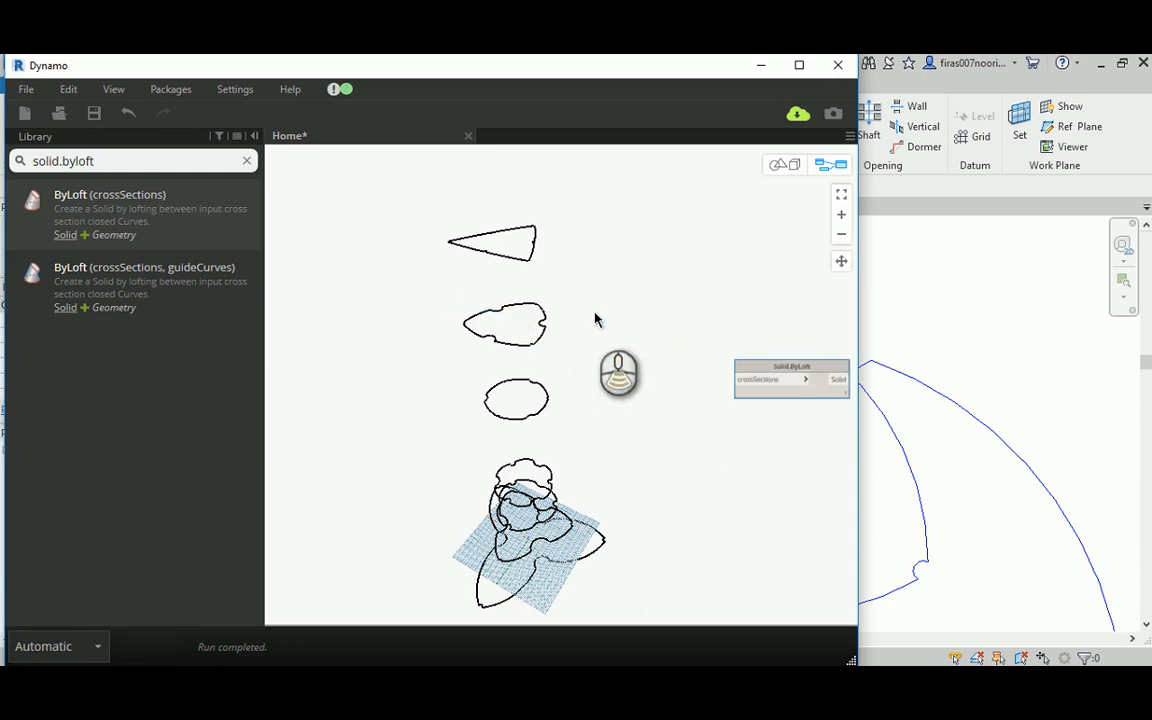
scroll(595, 320, down, 5)
middle_drag(491, 276, 521, 390)
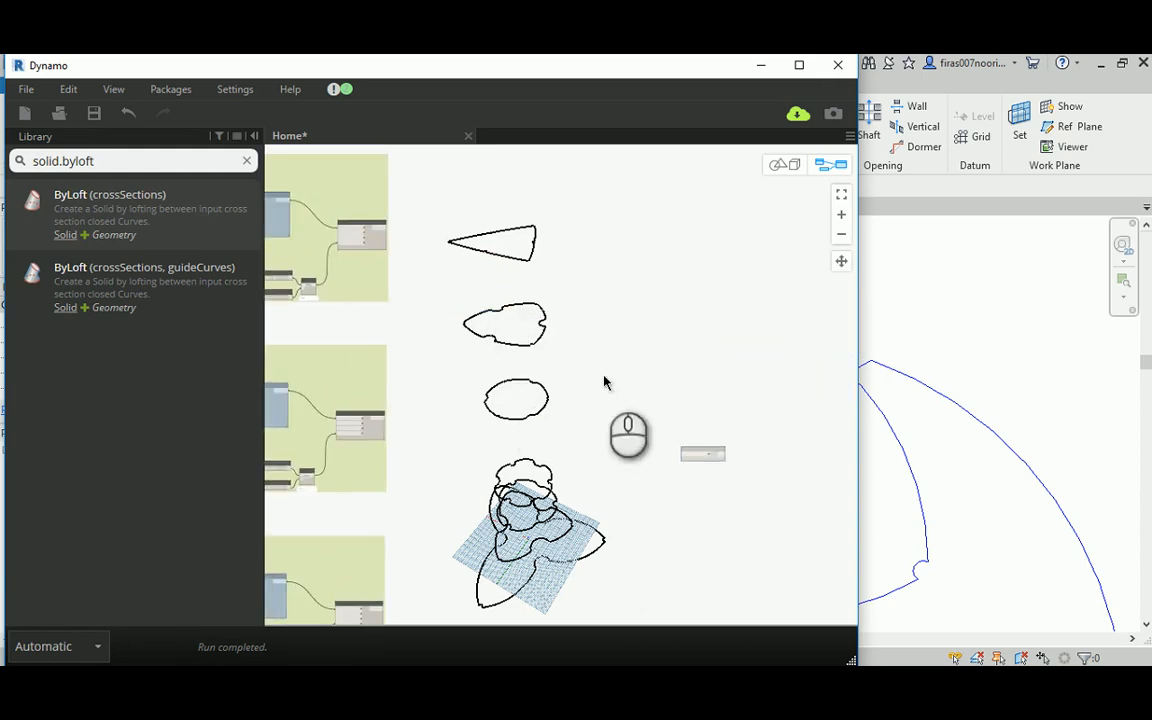
drag(699, 456, 561, 291)
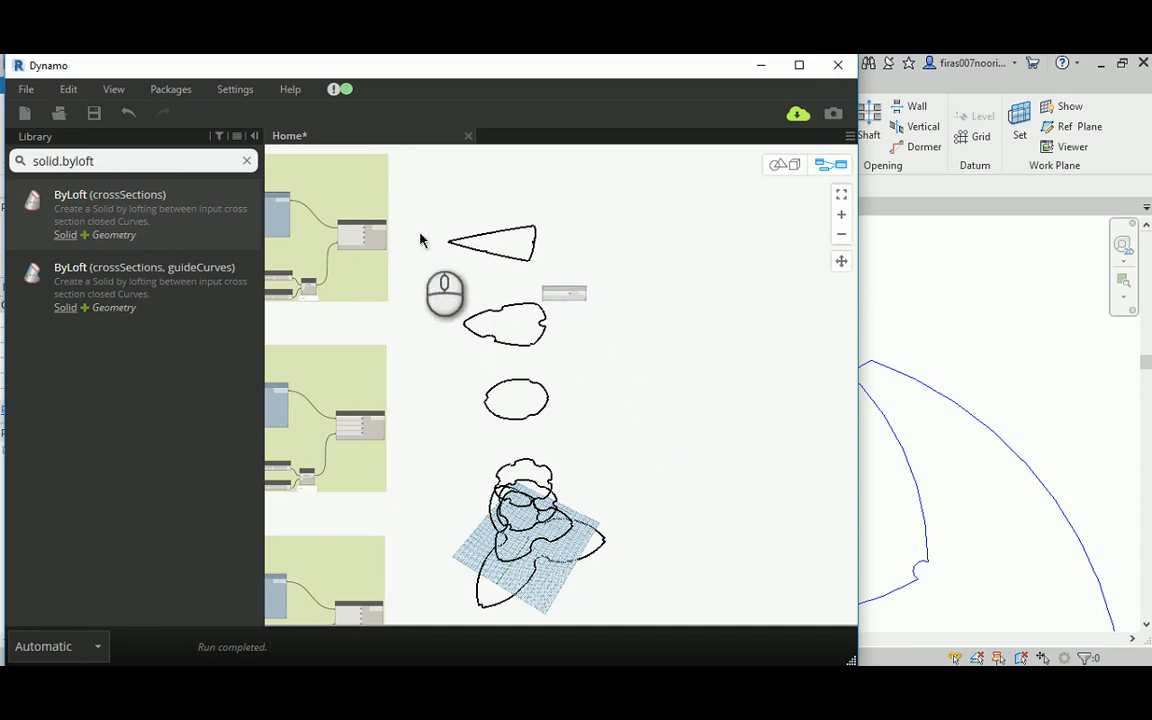
Step: Search the node library for list.create, place a List.Create node beside the profile groups and extend its inputs to item6
scroll(419, 237, up, 2)
triple_click(125, 160)
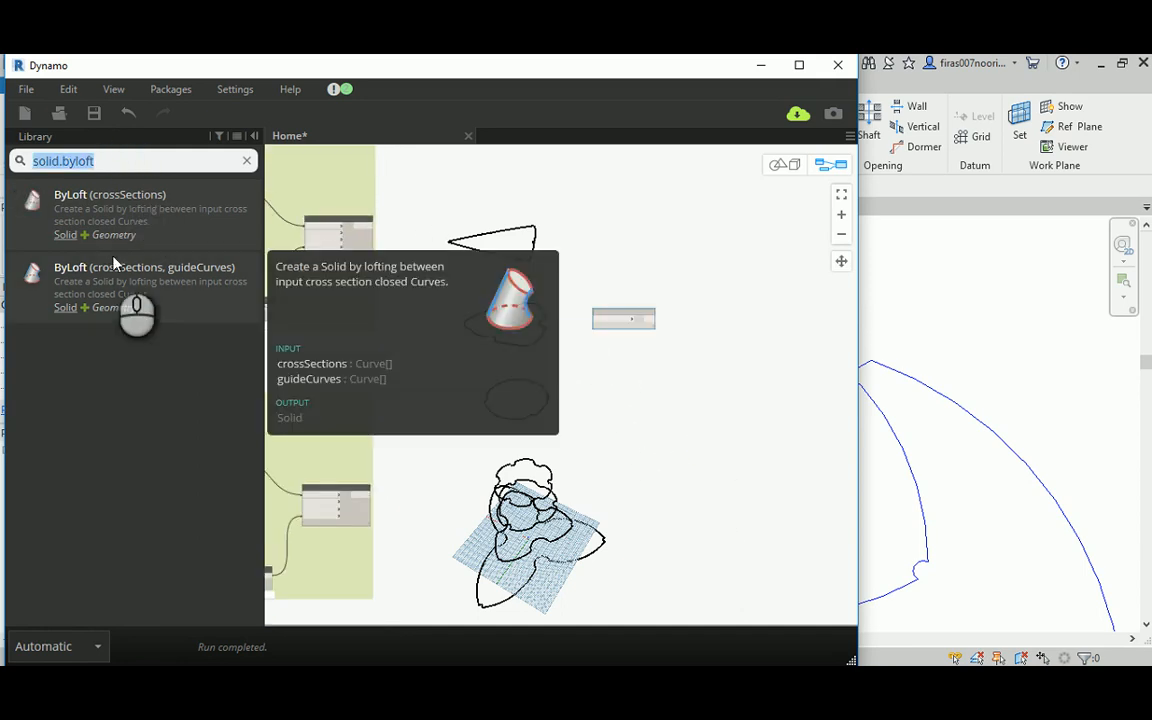
text(list.create)
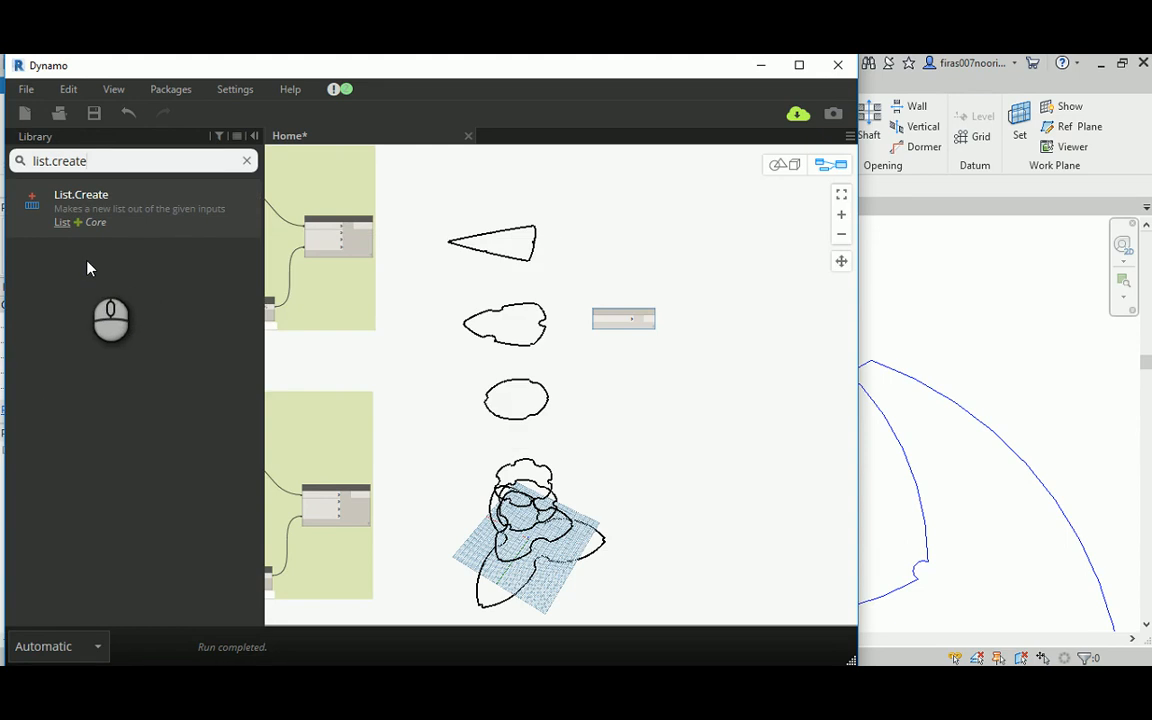
drag(92, 208, 580, 416)
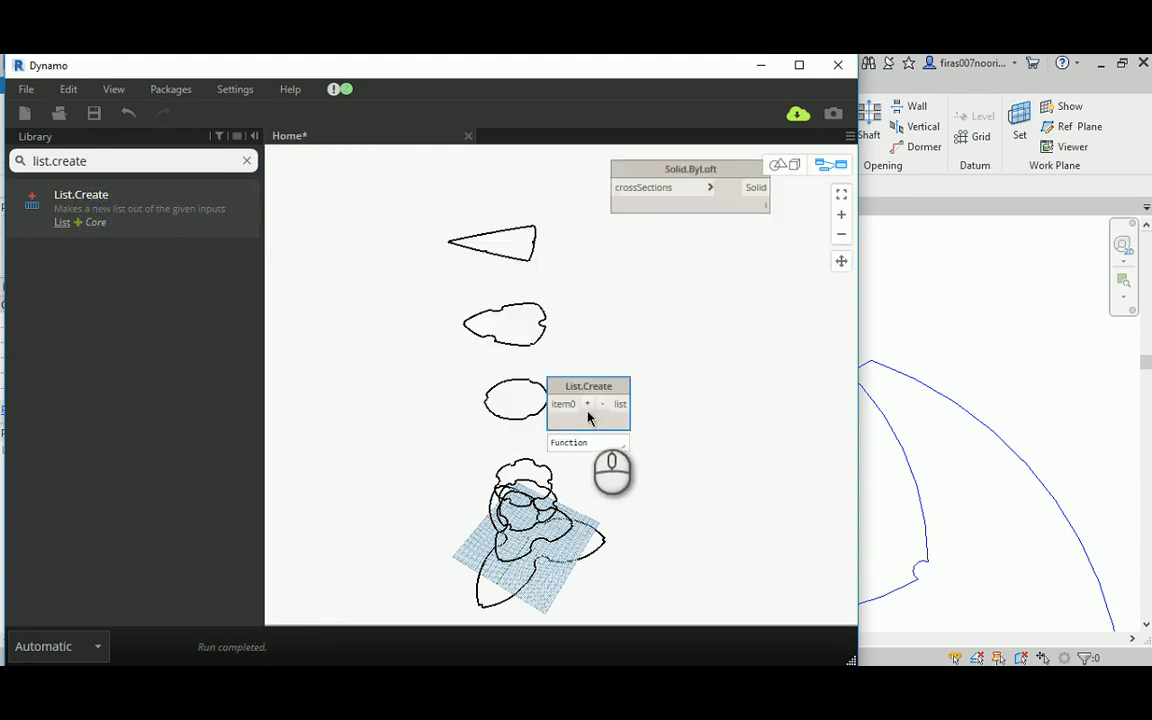
click(588, 402)
click(588, 404)
click(588, 404)
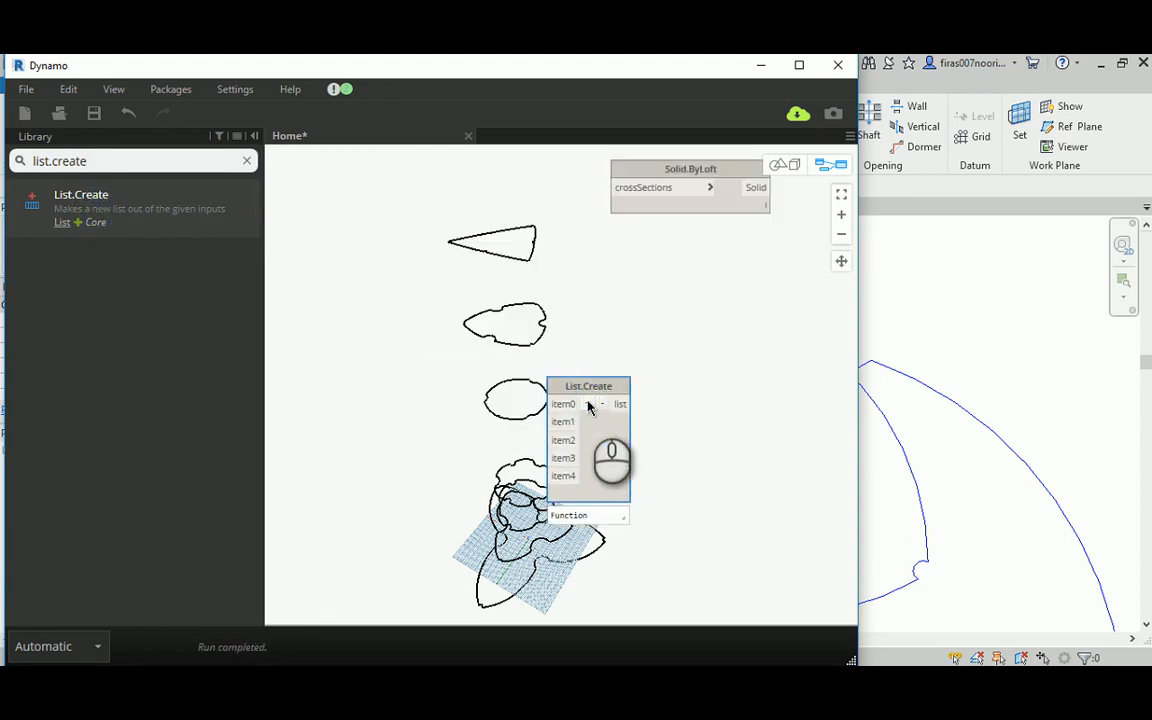
click(588, 404)
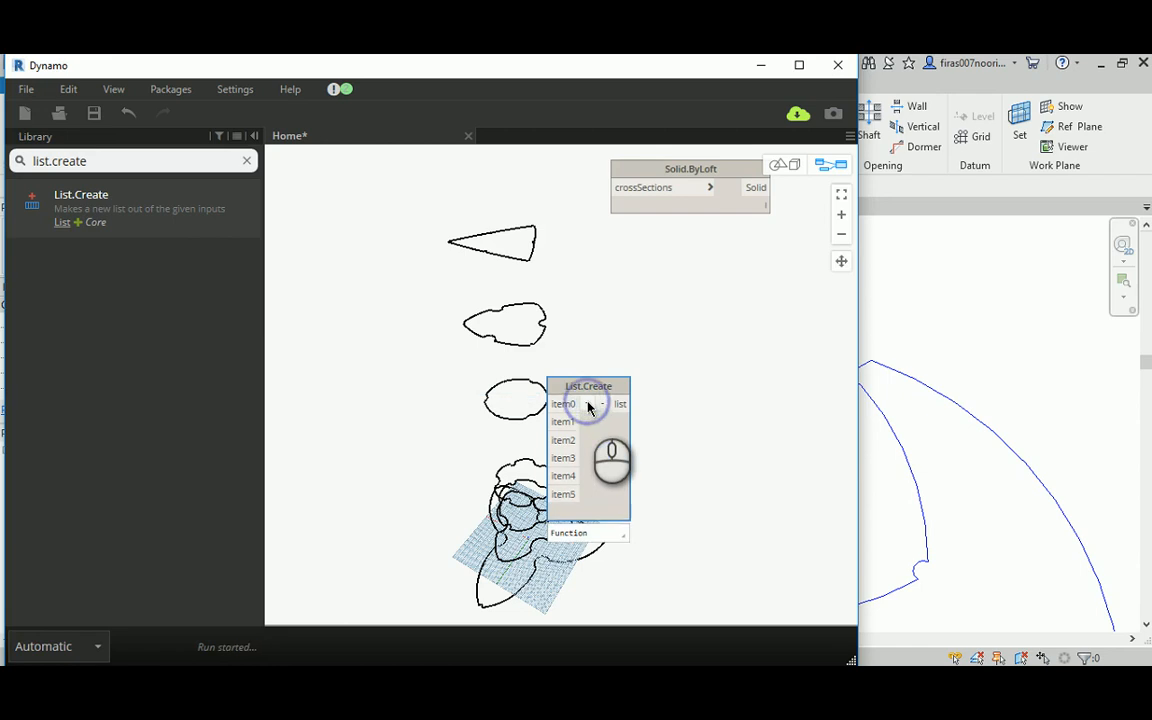
Step: Move the List.Create node down alongside the lowest profile groups
scroll(480, 310, down, 8)
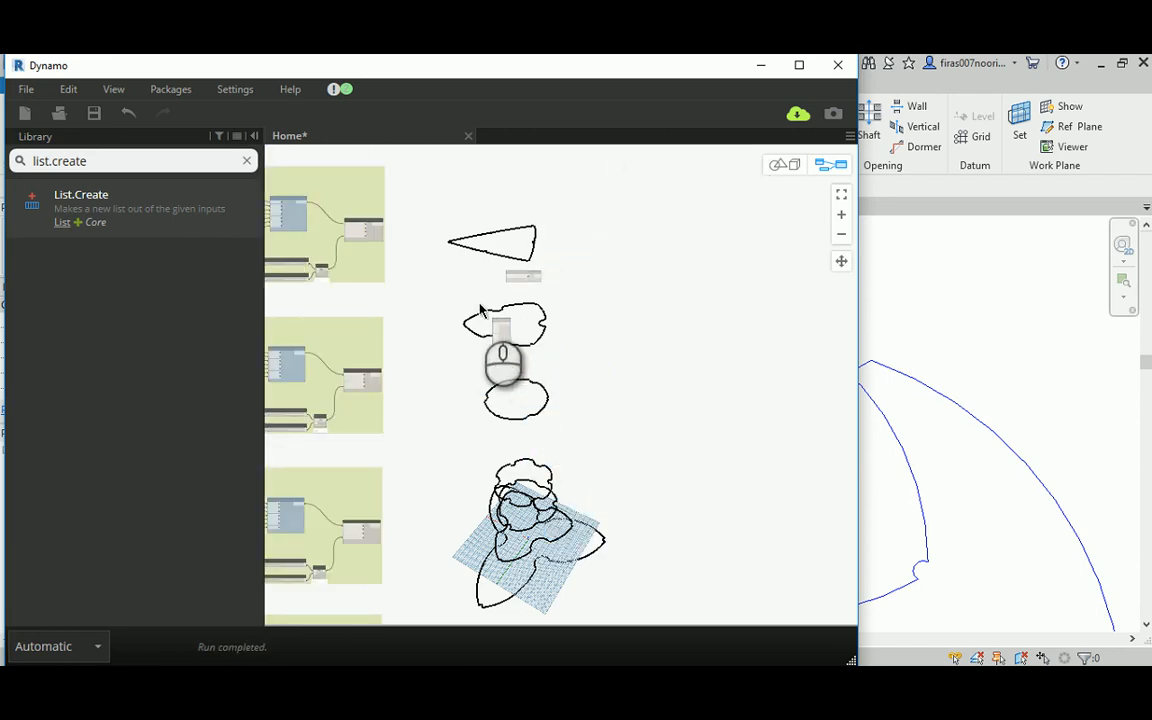
drag(500, 325, 467, 454)
drag(489, 309, 492, 508)
scroll(455, 517, up, 1)
middle_drag(448, 514, 453, 244)
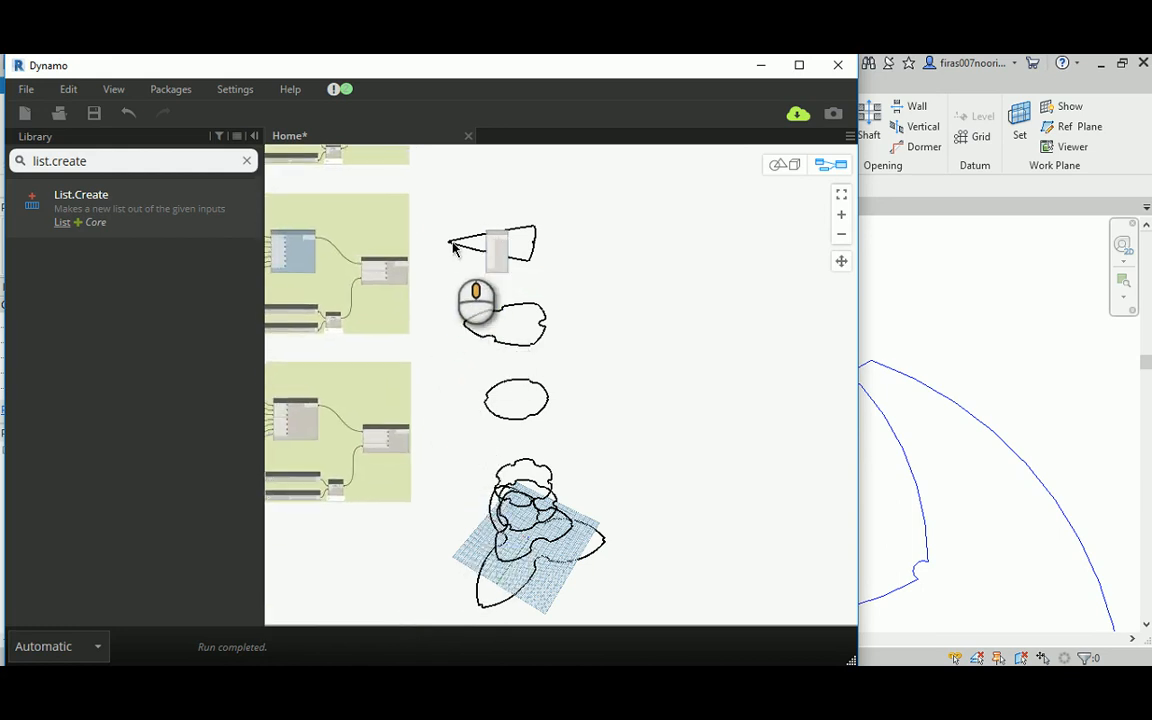
Step: Connect the Geometry.Translate outputs of the two lowest profile groups to List.Create's item0 and item1
scroll(426, 420, up, 4)
click(392, 437)
middle_drag(459, 303, 473, 516)
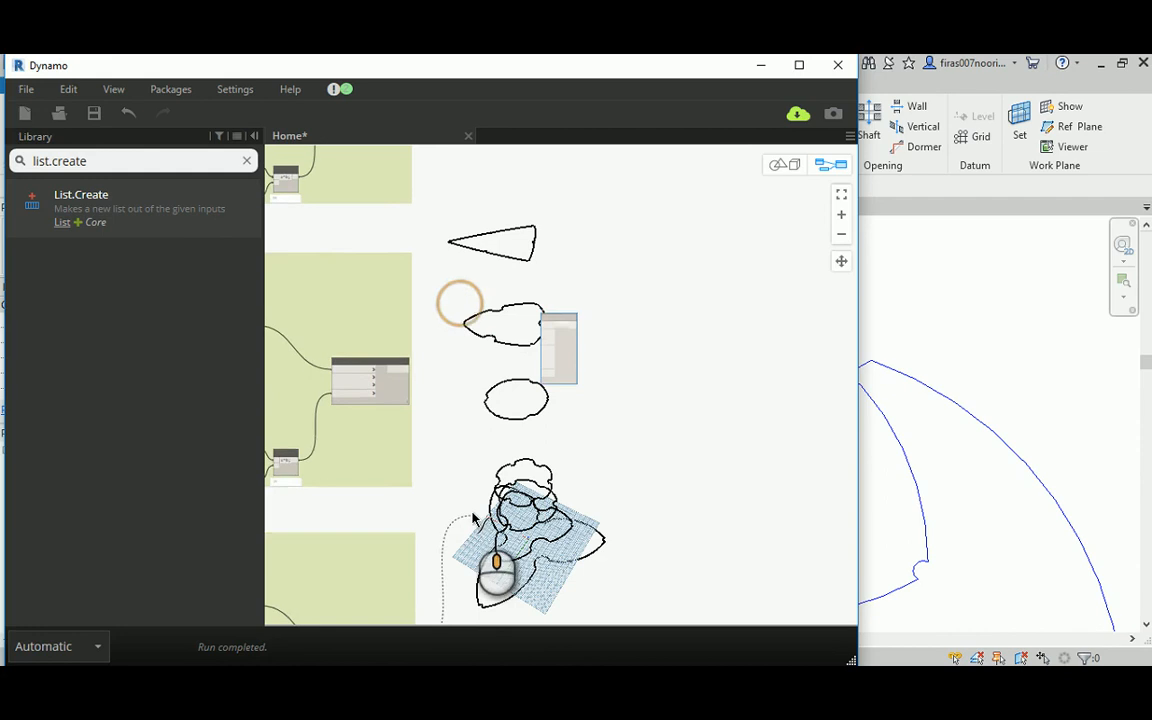
scroll(550, 332, up, 3)
click(547, 325)
click(350, 380)
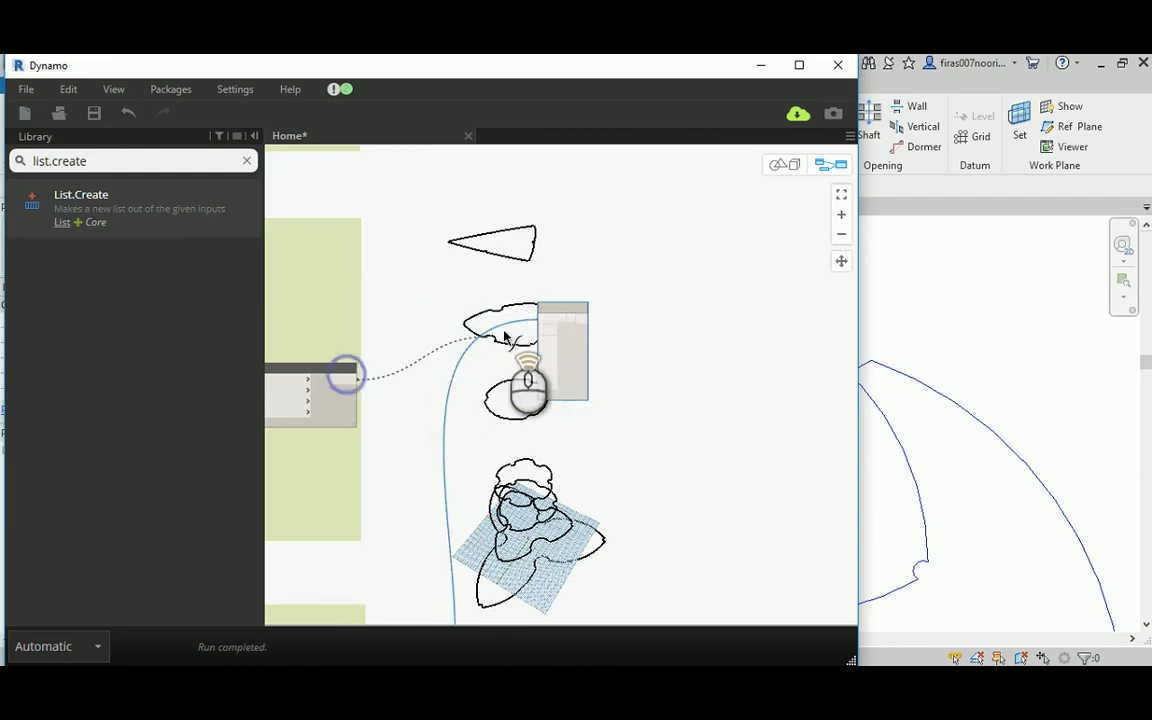
scroll(540, 360, up, 2)
click(557, 329)
Step: Move List.Create up beside the third profile group and connect that group's Geometry.Translate output to item2
middle_drag(509, 288, 541, 436)
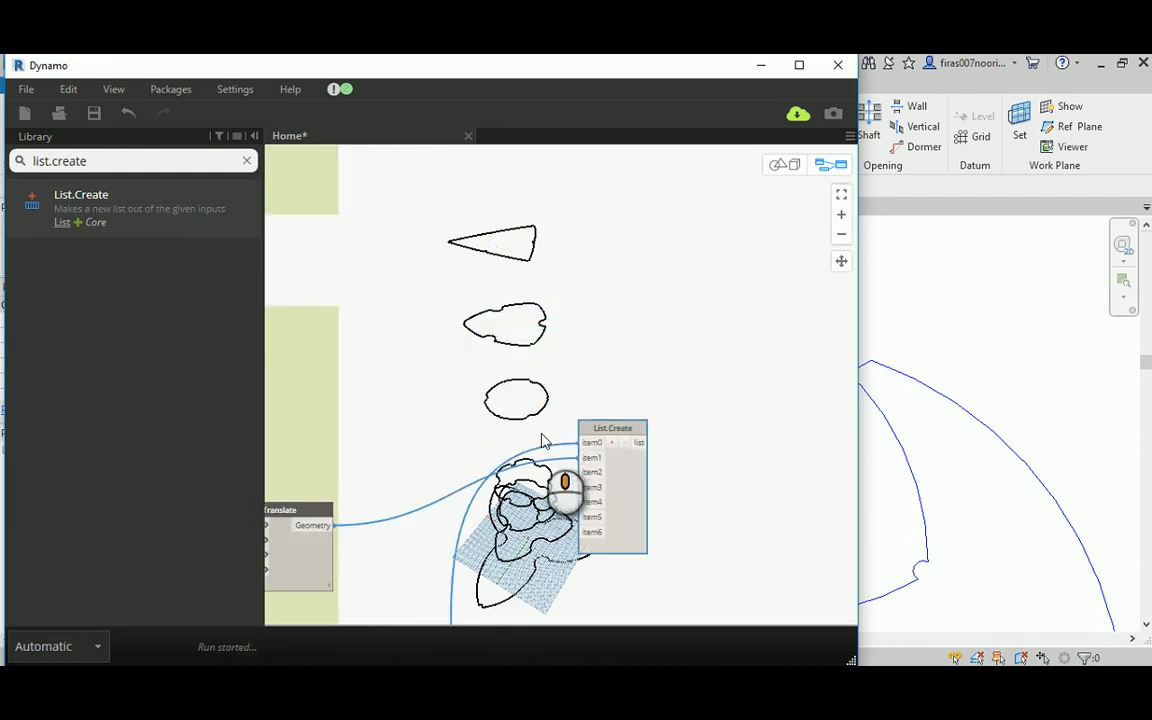
scroll(539, 436, down, 2)
scroll(521, 347, down, 2)
middle_drag(519, 333, 532, 470)
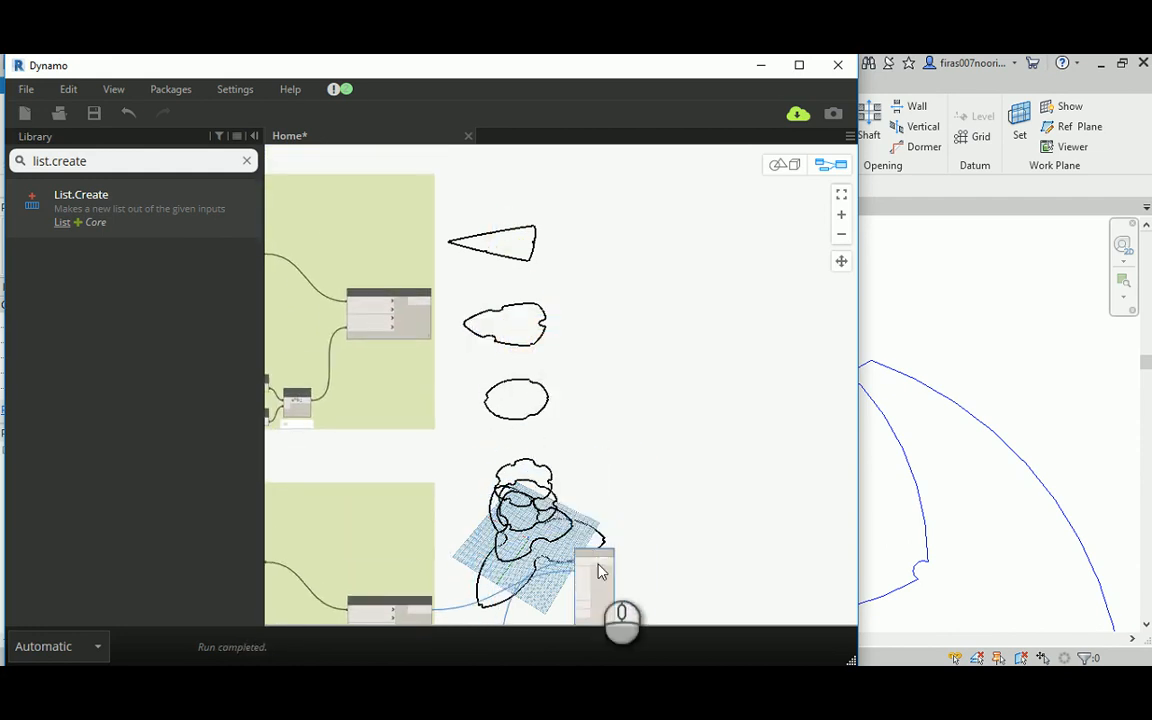
drag(600, 560, 555, 270)
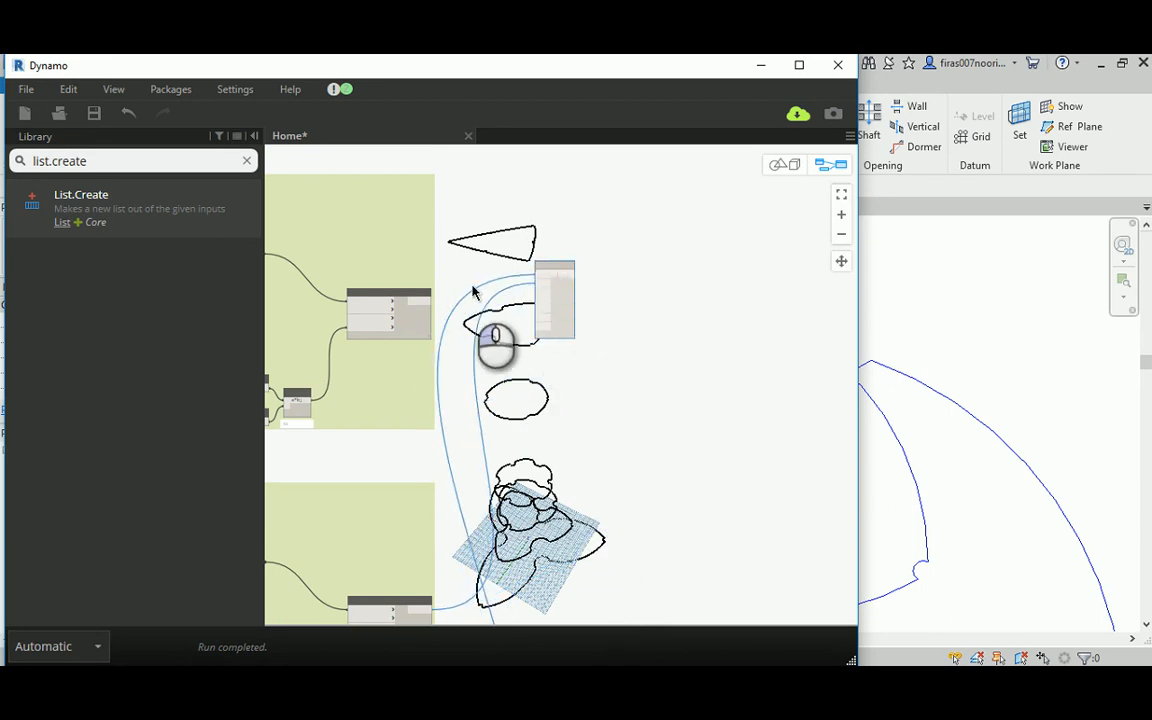
scroll(418, 305, up, 1)
scroll(546, 295, up, 1)
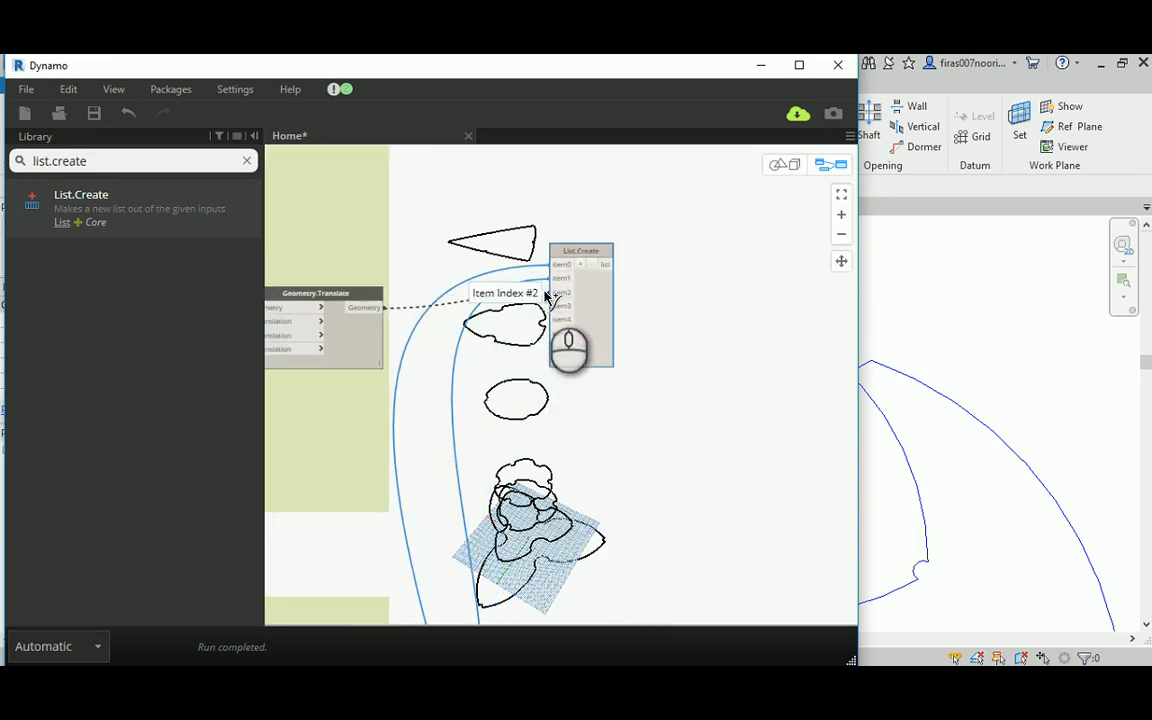
click(555, 294)
Step: Move List.Create up toward the fourth profile group and connect that group's Geometry.Translate output to item3
middle_drag(503, 237, 541, 371)
scroll(541, 371, down, 1)
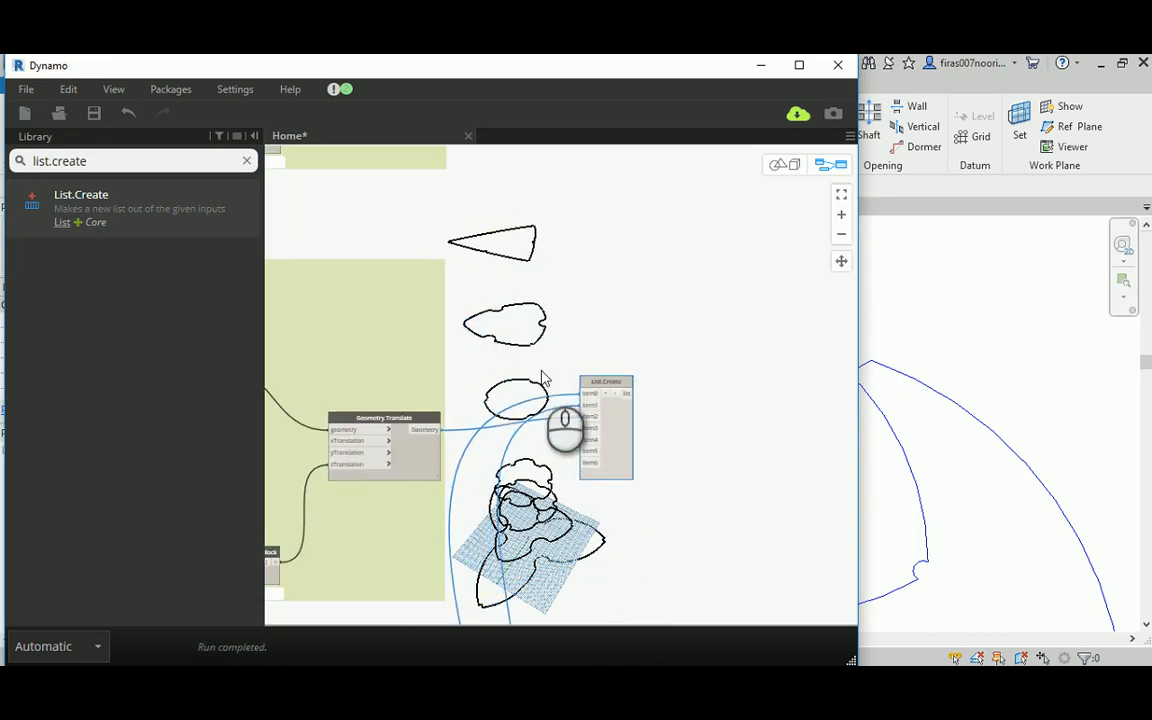
drag(594, 379, 582, 241)
middle_drag(555, 214, 611, 292)
scroll(493, 266, up, 3)
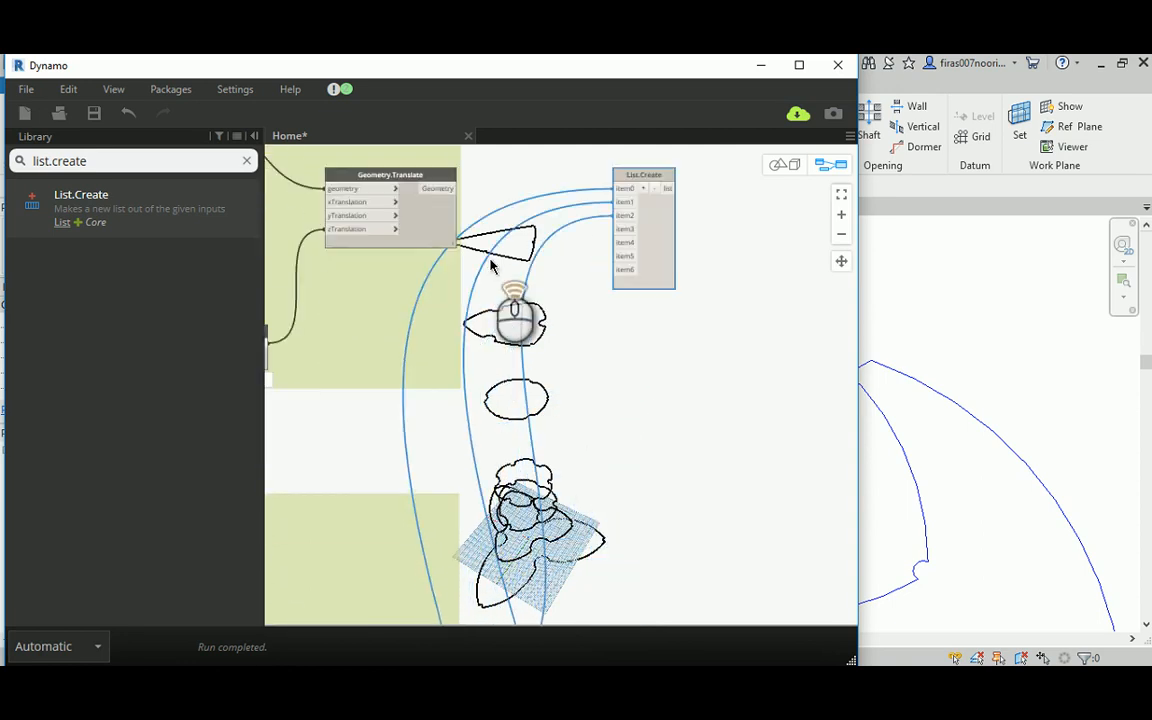
click(432, 165)
click(660, 218)
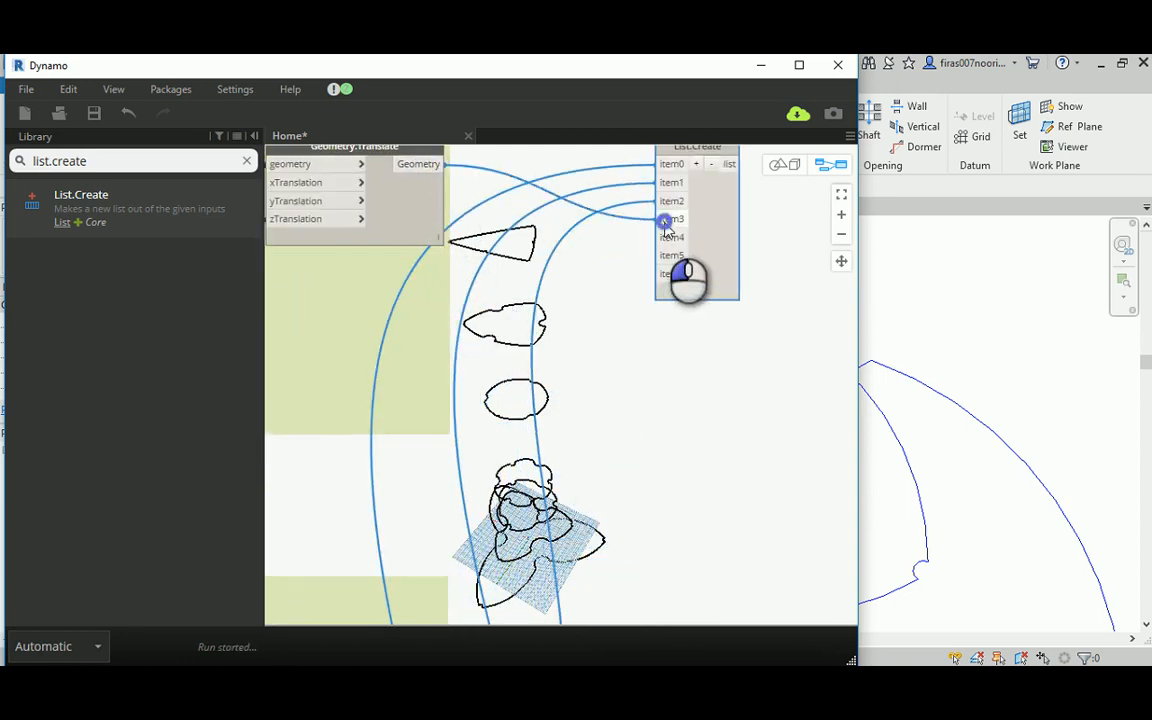
Step: Move List.Create up to the fifth profile group and connect that group's Geometry.Translate output to item4
middle_drag(620, 309, 612, 521)
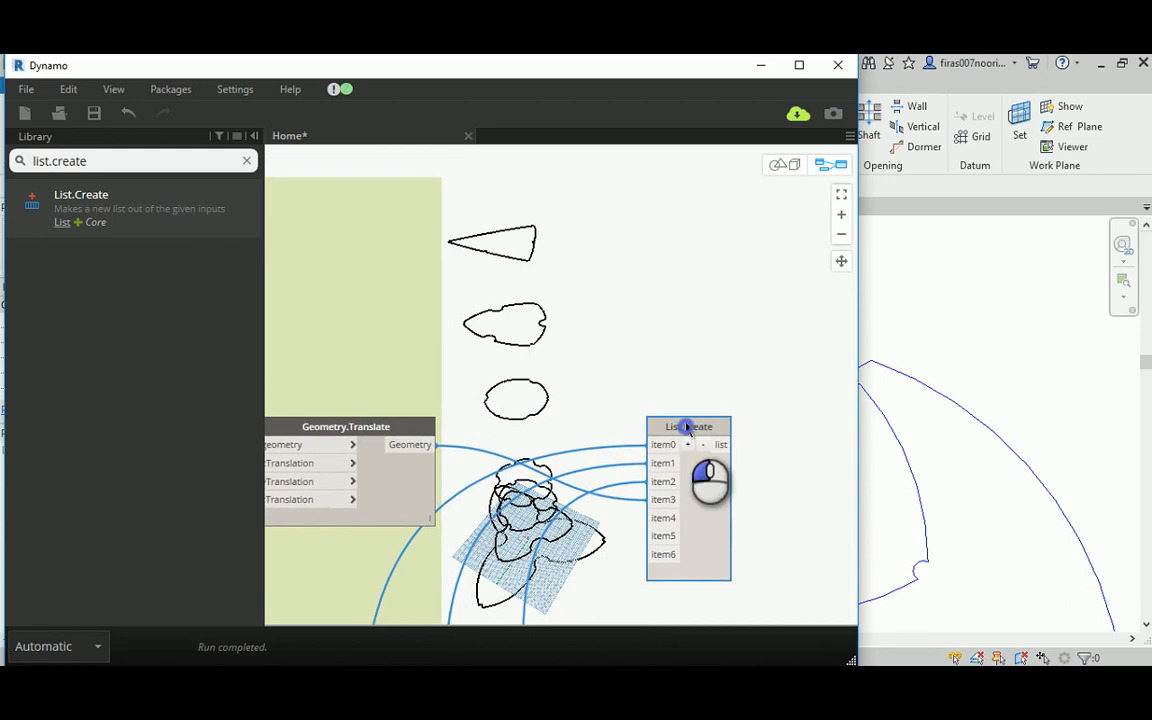
drag(687, 424, 677, 259)
middle_drag(566, 200, 647, 587)
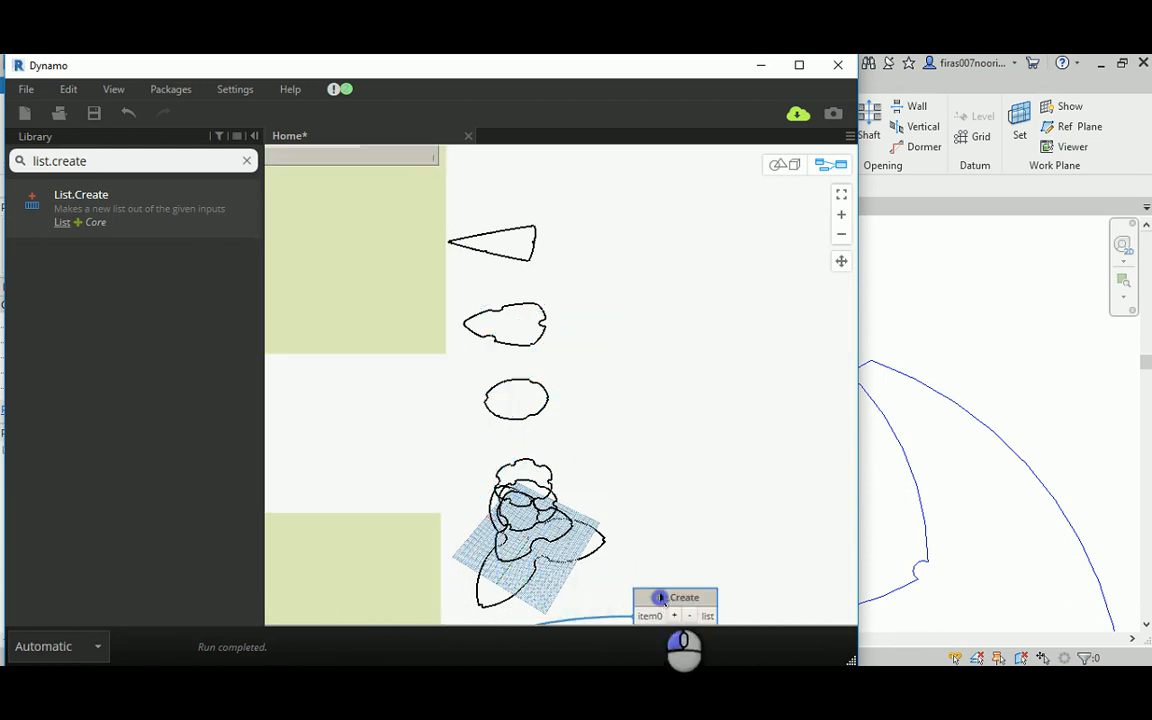
drag(660, 598, 663, 295)
middle_drag(581, 226, 578, 451)
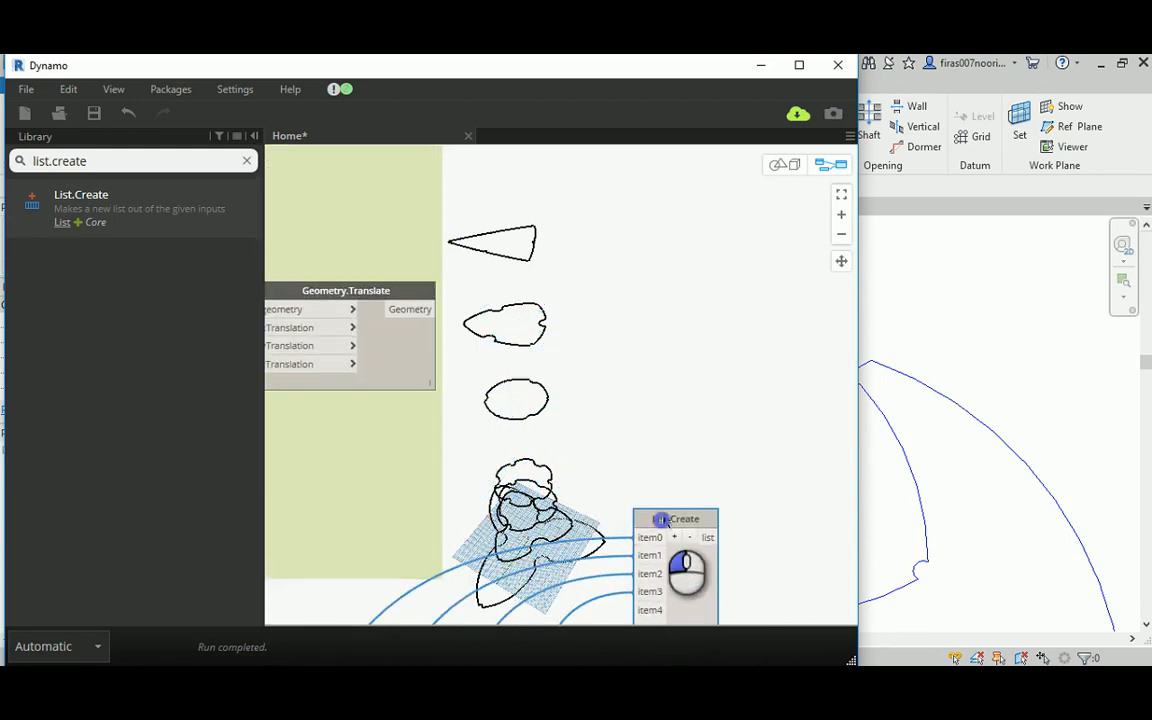
drag(660, 519, 647, 341)
drag(418, 309, 625, 441)
Step: Move List.Create up toward the sixth profile group and connect that group's Geometry.Translate output to item5
middle_drag(583, 288, 562, 491)
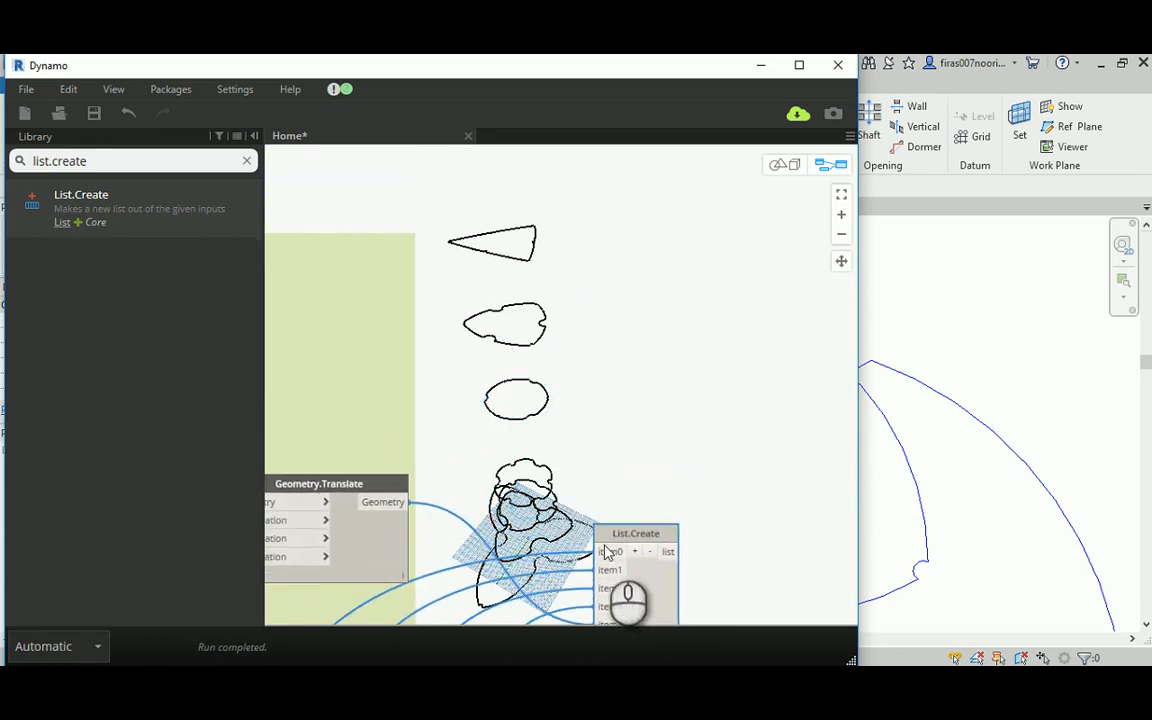
drag(625, 532, 619, 326)
middle_drag(537, 229, 542, 451)
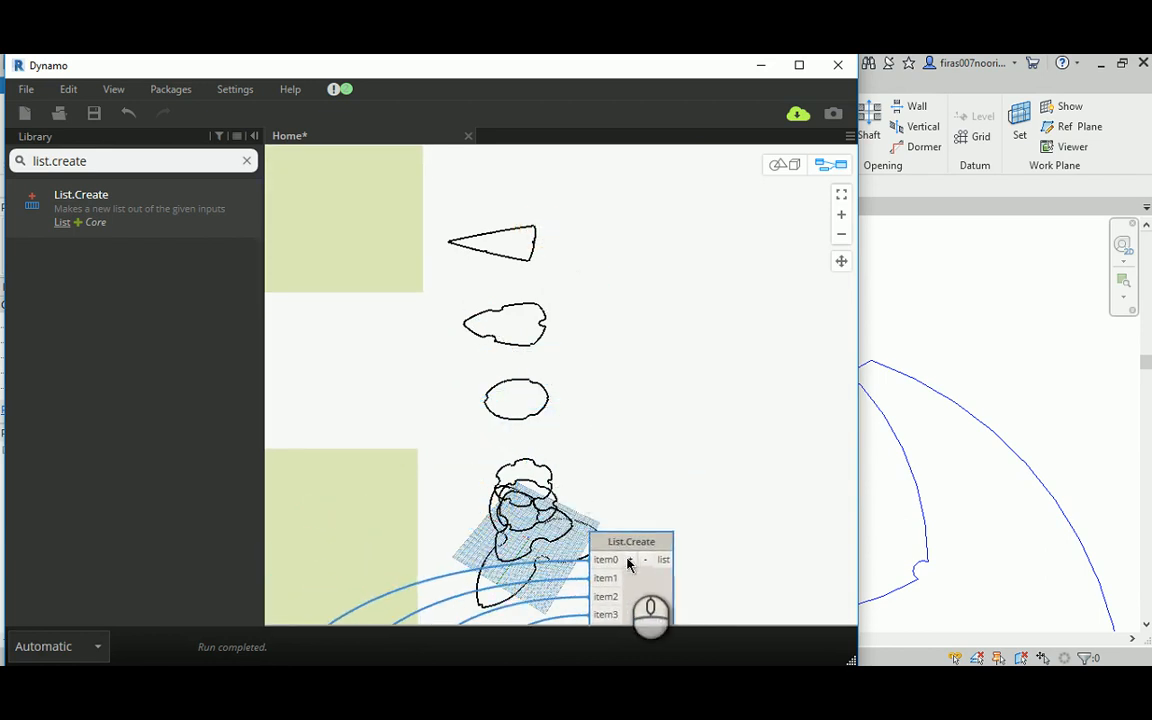
drag(631, 537, 617, 281)
middle_drag(535, 216, 562, 376)
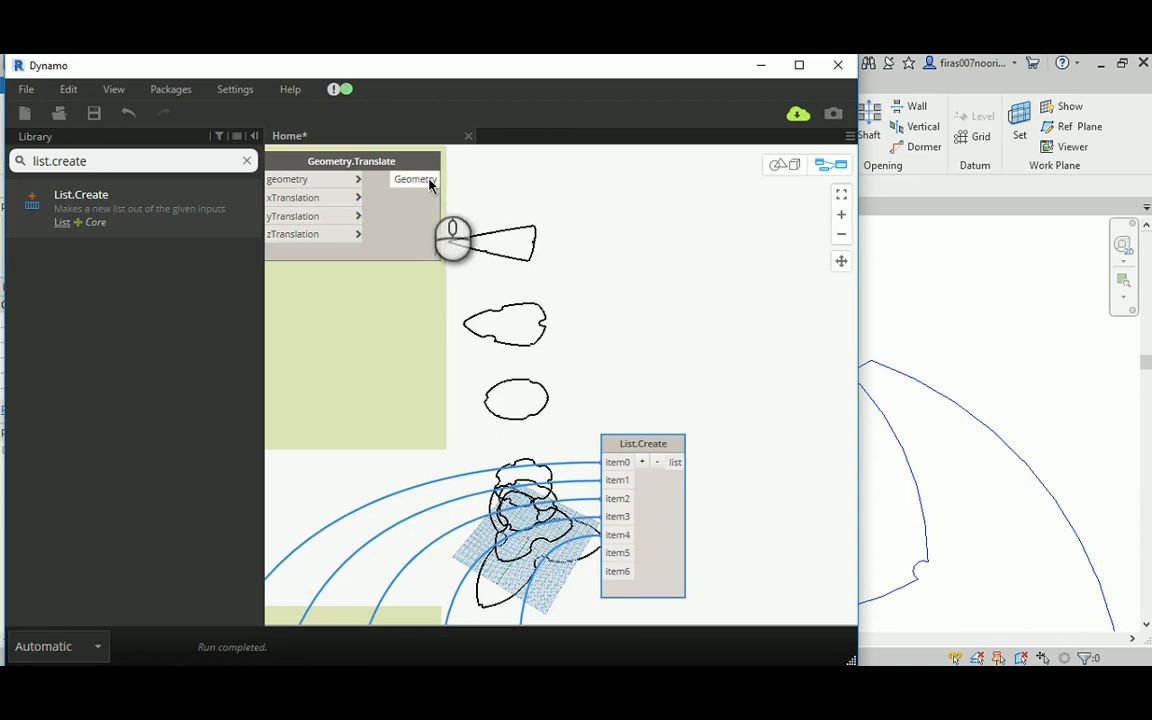
drag(428, 182, 600, 552)
Step: Move List.Create further up and connect the topmost profile group's Geometry.Translate output to item6
drag(640, 440, 612, 248)
middle_drag(611, 242, 598, 536)
drag(627, 596, 640, 293)
middle_drag(574, 220, 589, 387)
scroll(589, 387, down, 5)
scroll(525, 220, down, 2)
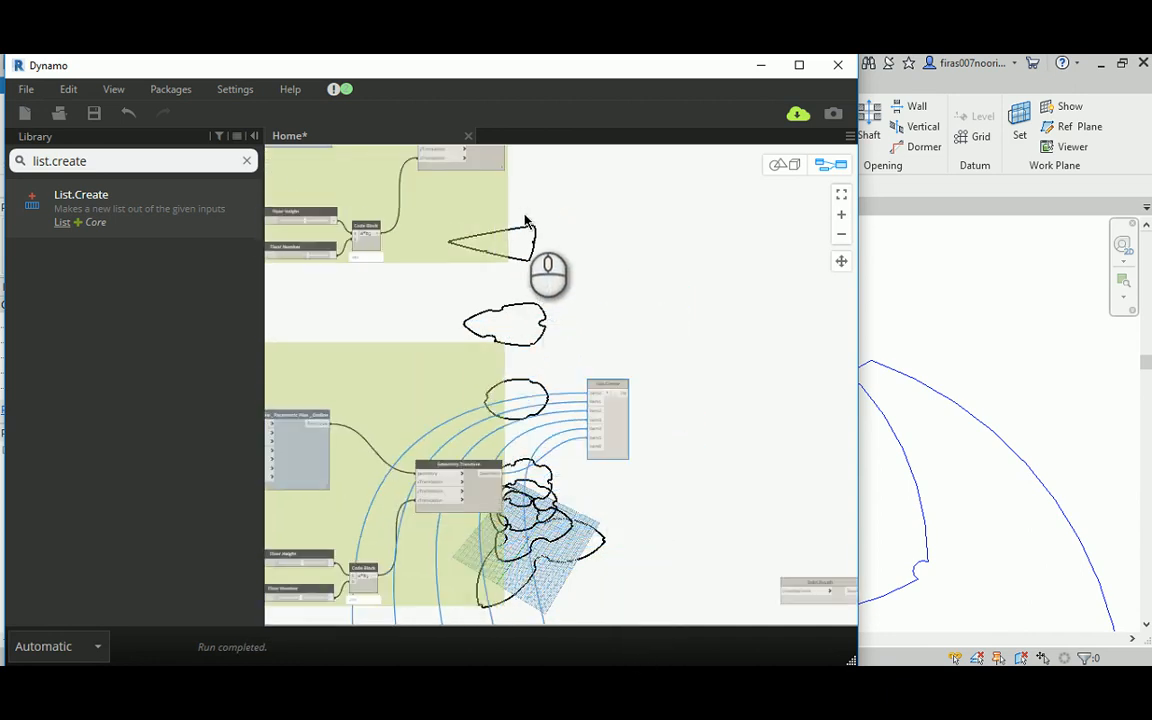
middle_drag(522, 212, 513, 237)
click(488, 167)
scroll(585, 488, up, 6)
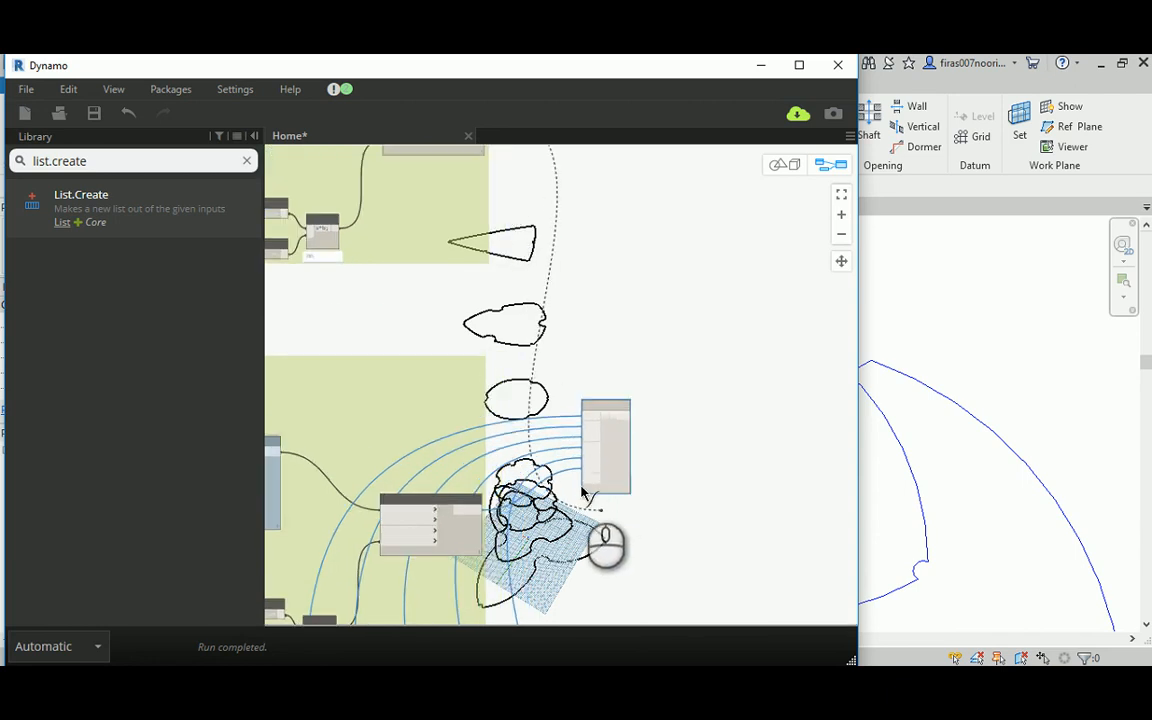
click(583, 468)
Step: Arrange the List.Create and Solid.ByLoft nodes side by side, clear of the profile groups
scroll(614, 437, down, 4)
middle_drag(694, 460, 497, 309)
drag(343, 186, 523, 423)
click(632, 401)
middle_drag(635, 416, 462, 282)
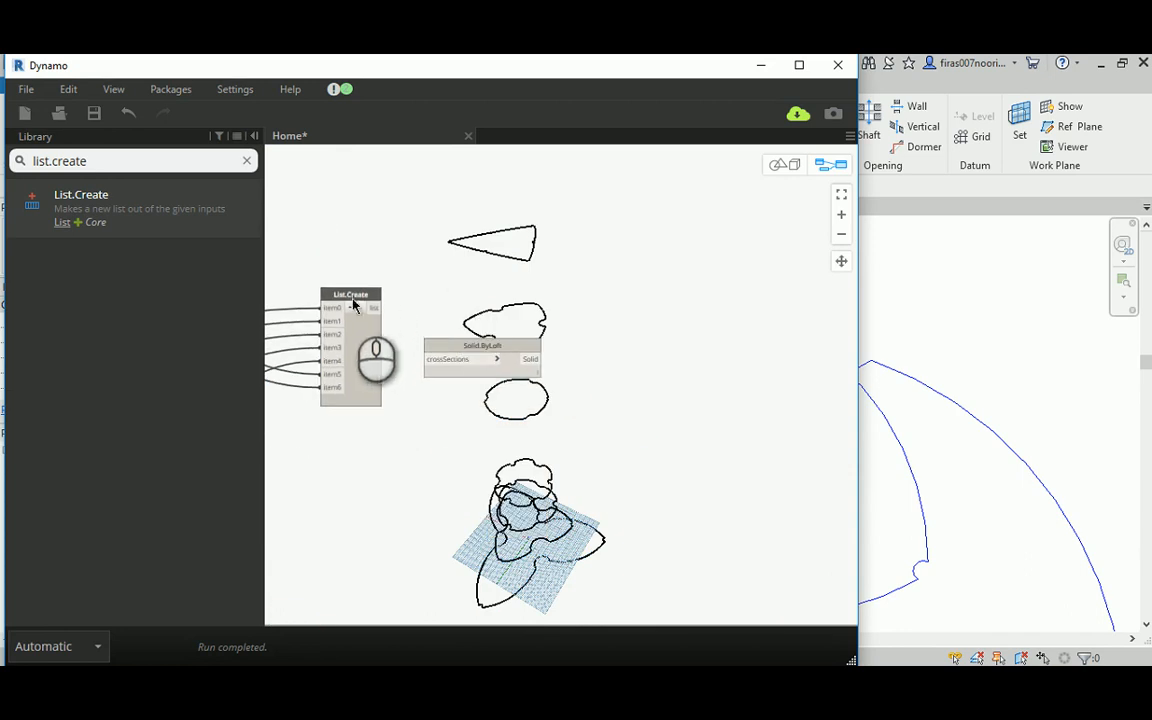
click(357, 298)
mouse_move(481, 347)
mouse_down()
mouse_move(528, 297)
mouse_move(546, 298)
mouse_up()
Step: Connect the List.Create list output to the crossSections input of Solid.ByLoft and nudge the loft node slightly
click(369, 311)
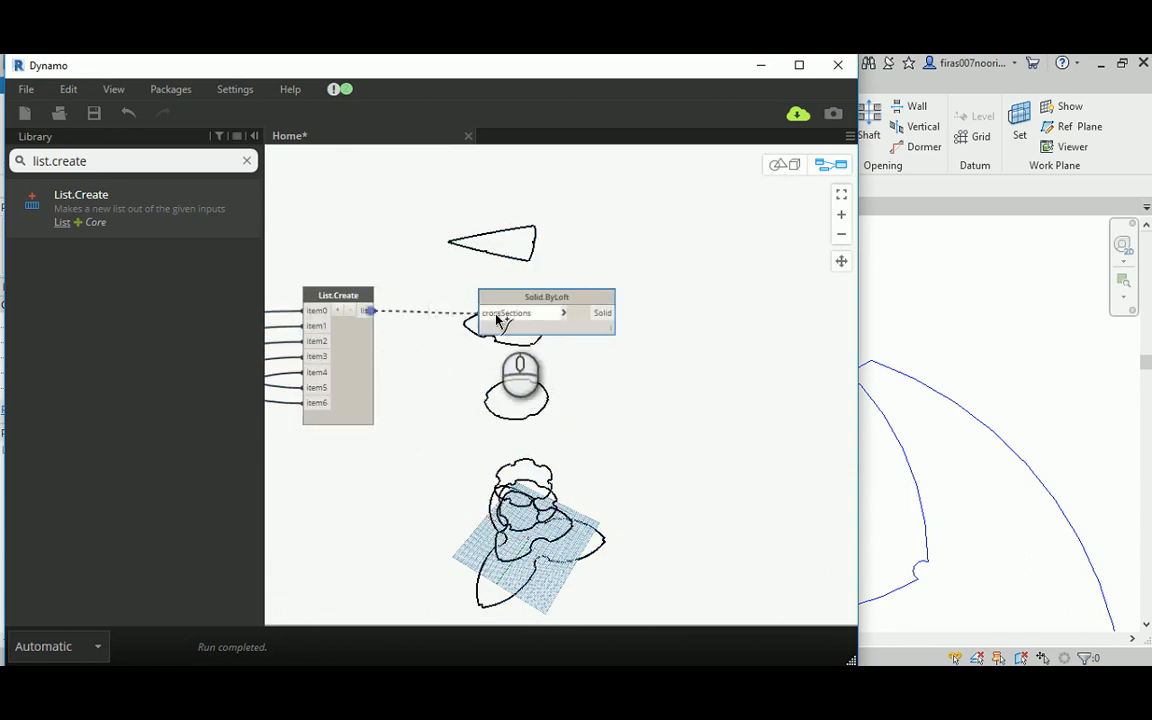
click(492, 314)
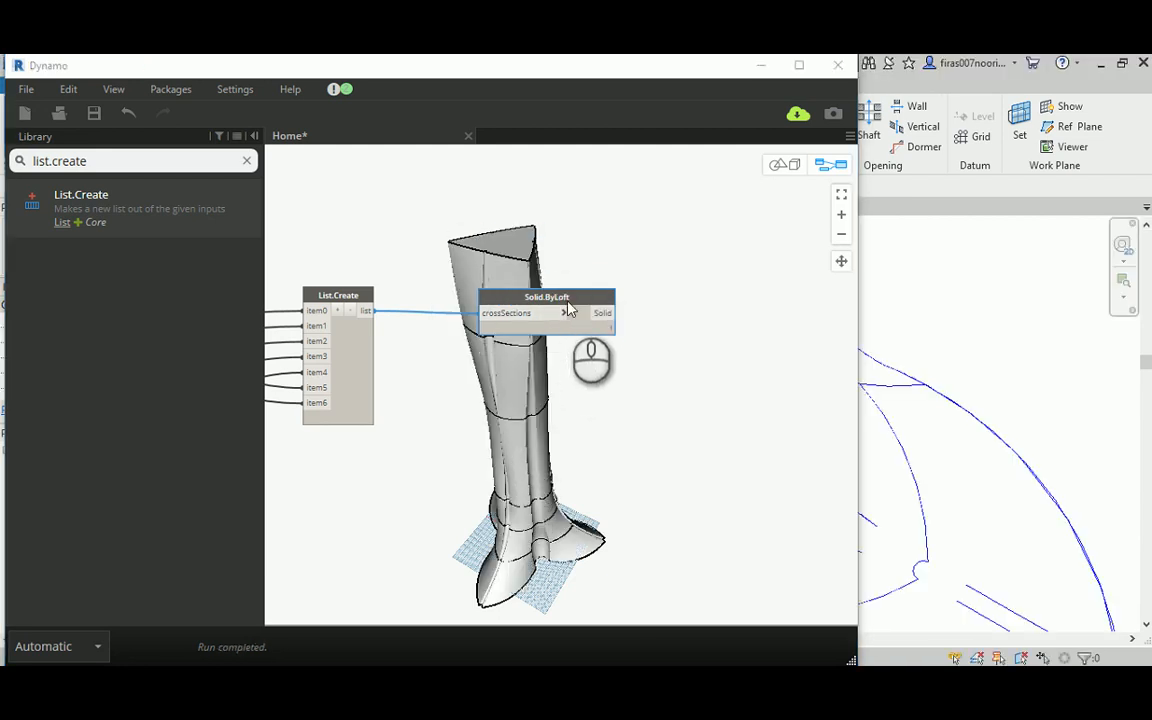
drag(564, 294, 557, 295)
click(737, 334)
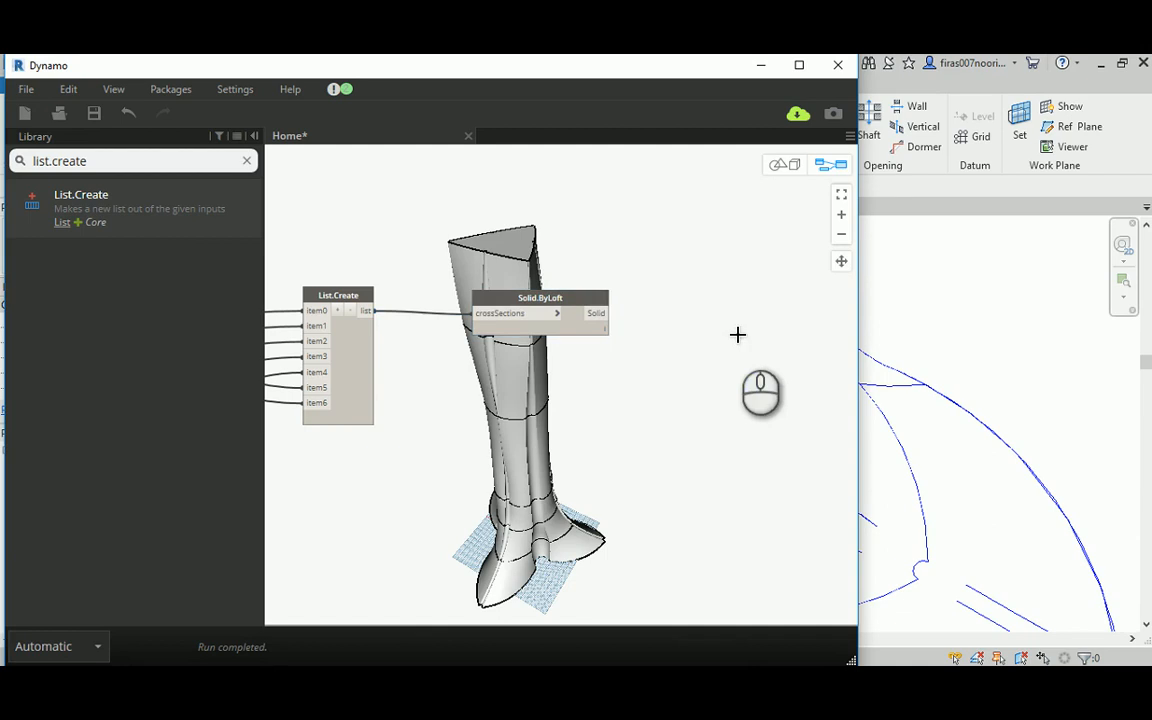
Step: Switch to 3D preview navigation and examine the lofted tower from several angles, including its top and flared base
click(783, 164)
drag(748, 339, 716, 316)
scroll(476, 540, up, 5)
scroll(615, 396, down, 2)
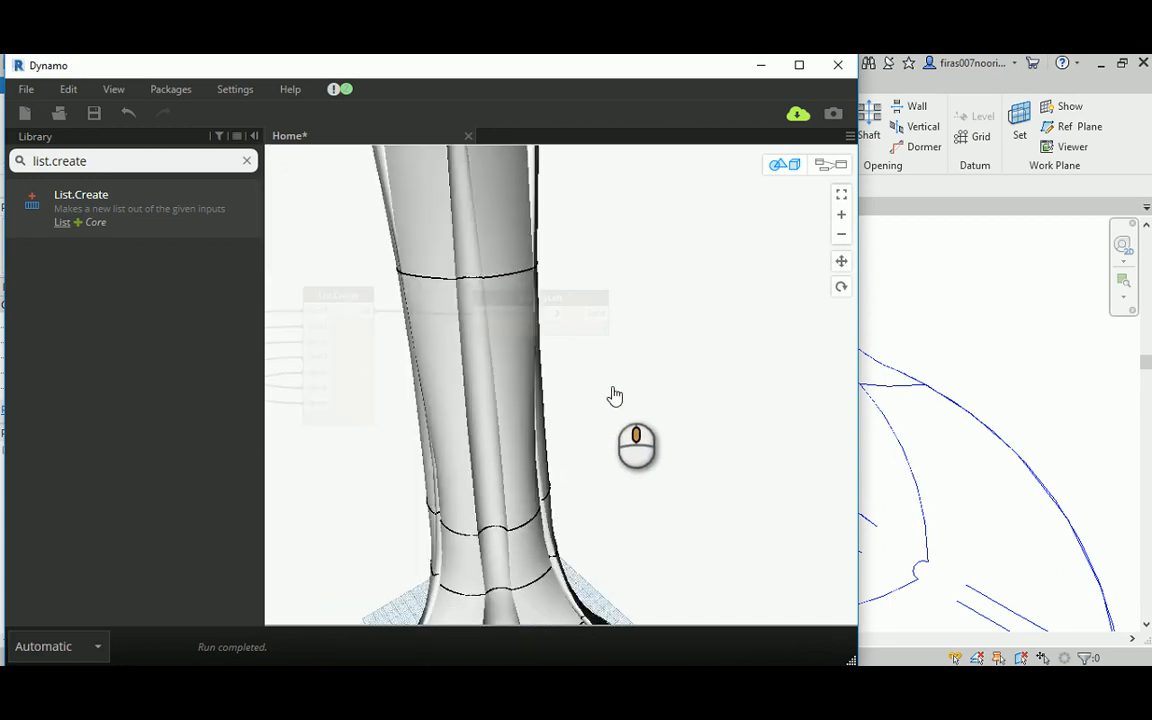
scroll(615, 396, down, 3)
scroll(642, 387, down, 5)
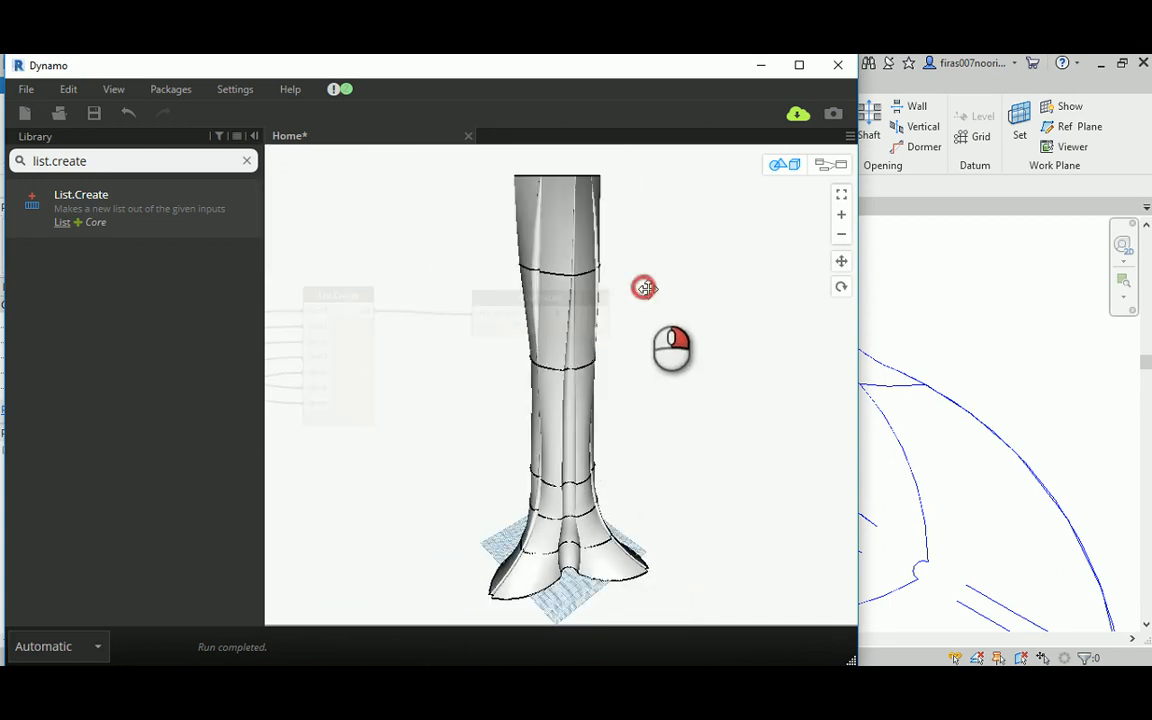
drag(643, 288, 550, 290)
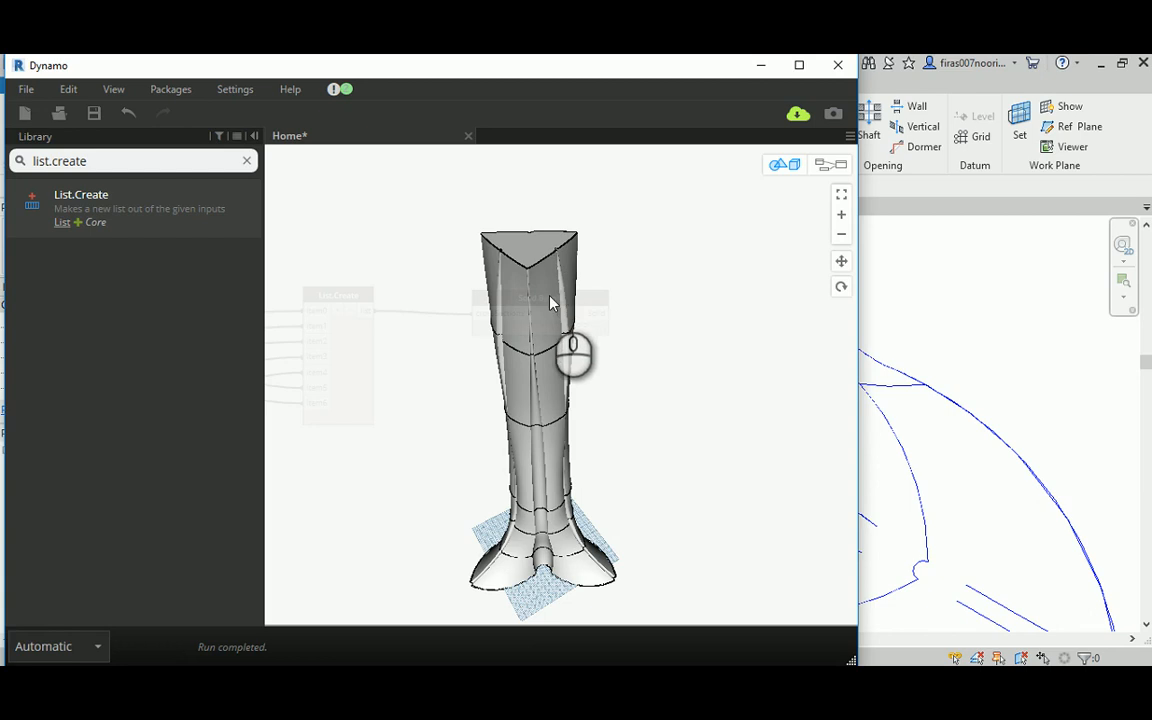
right_drag(676, 396, 584, 468)
middle_drag(789, 391, 771, 437)
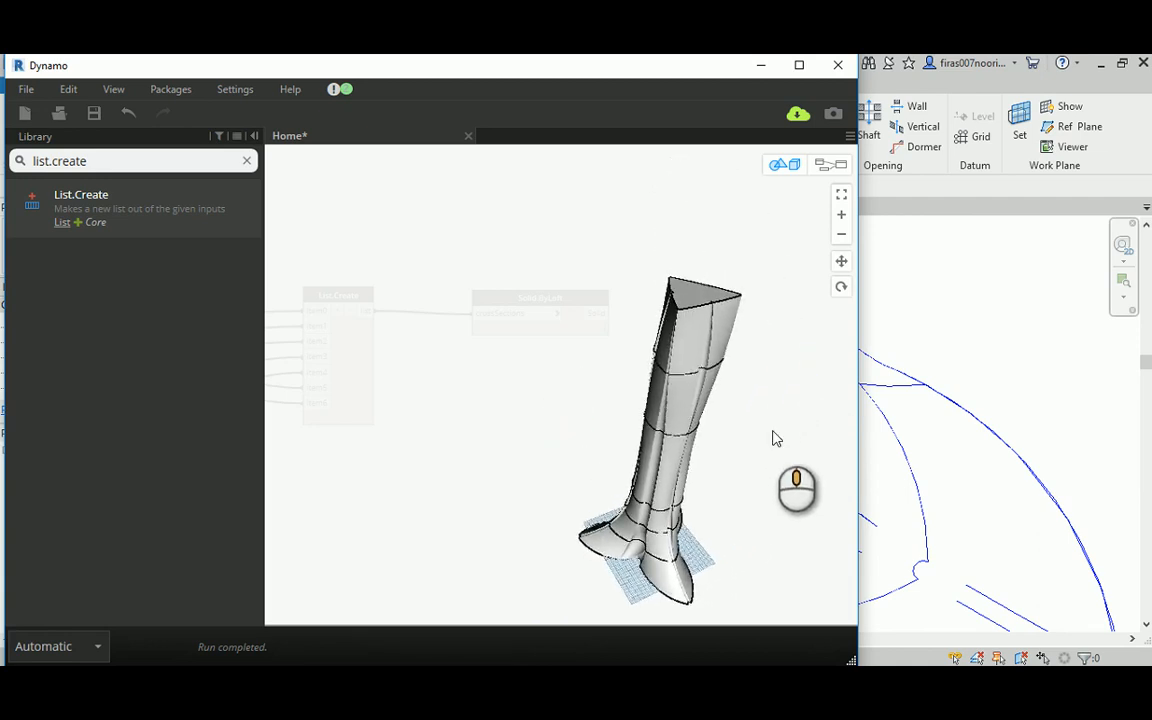
right_drag(764, 385, 665, 348)
middle_drag(590, 432, 745, 395)
mouse_move(778, 364)
right_down()
mouse_move(766, 345)
mouse_move(792, 357)
right_up()
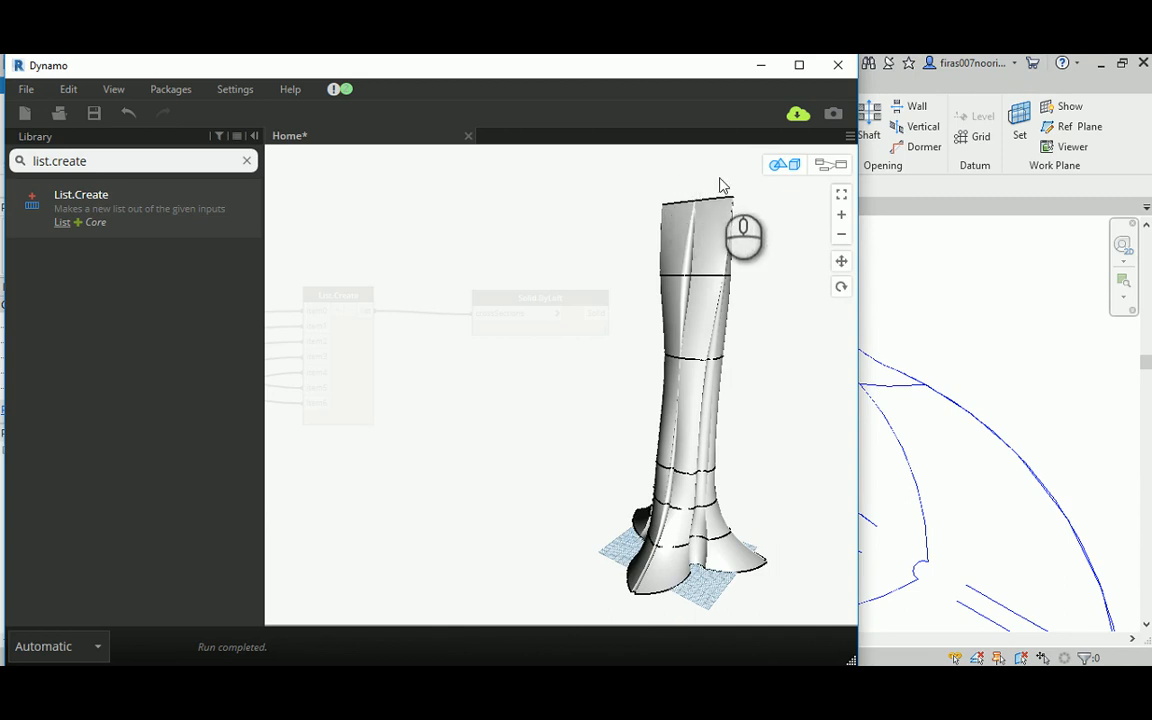
Step: Minimize Dynamo and view the lofted tower's outline in Revit's Level 1 floor plan
middle_drag(902, 396, 932, 394)
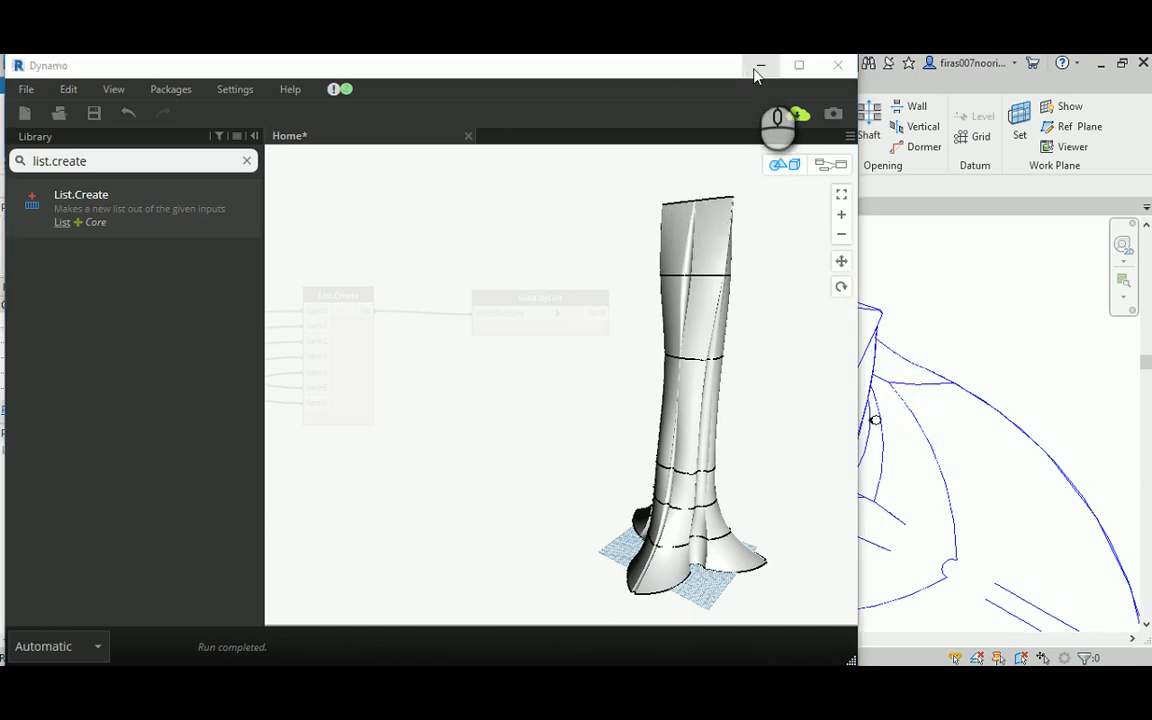
click(760, 65)
scroll(682, 385, down, 3)
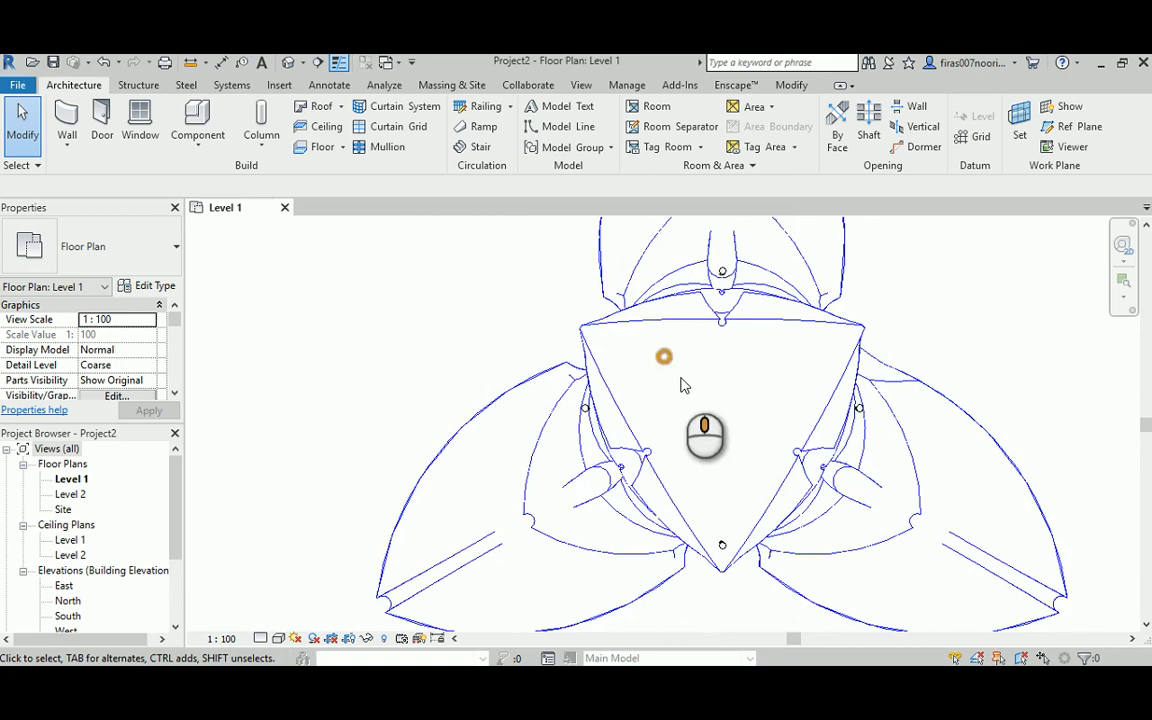
Step: Open the default 3D view to show the whole lofted tower in Revit
middle_drag(682, 385, 800, 450)
scroll(792, 440, down, 2)
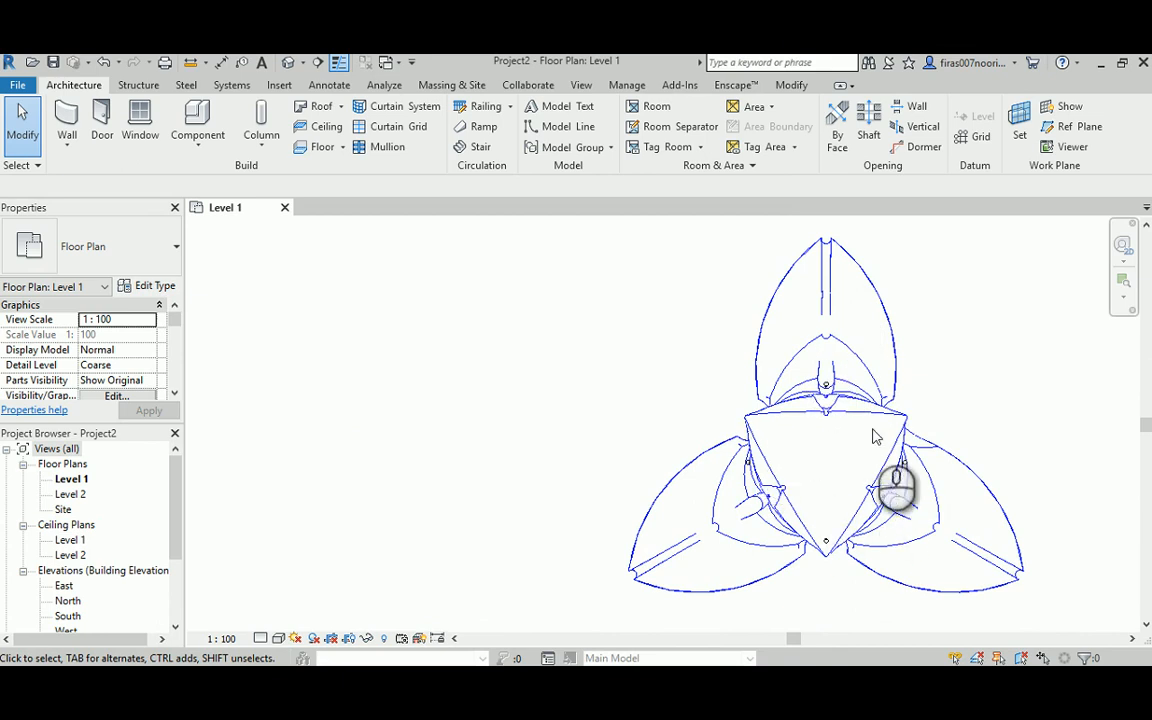
click(288, 63)
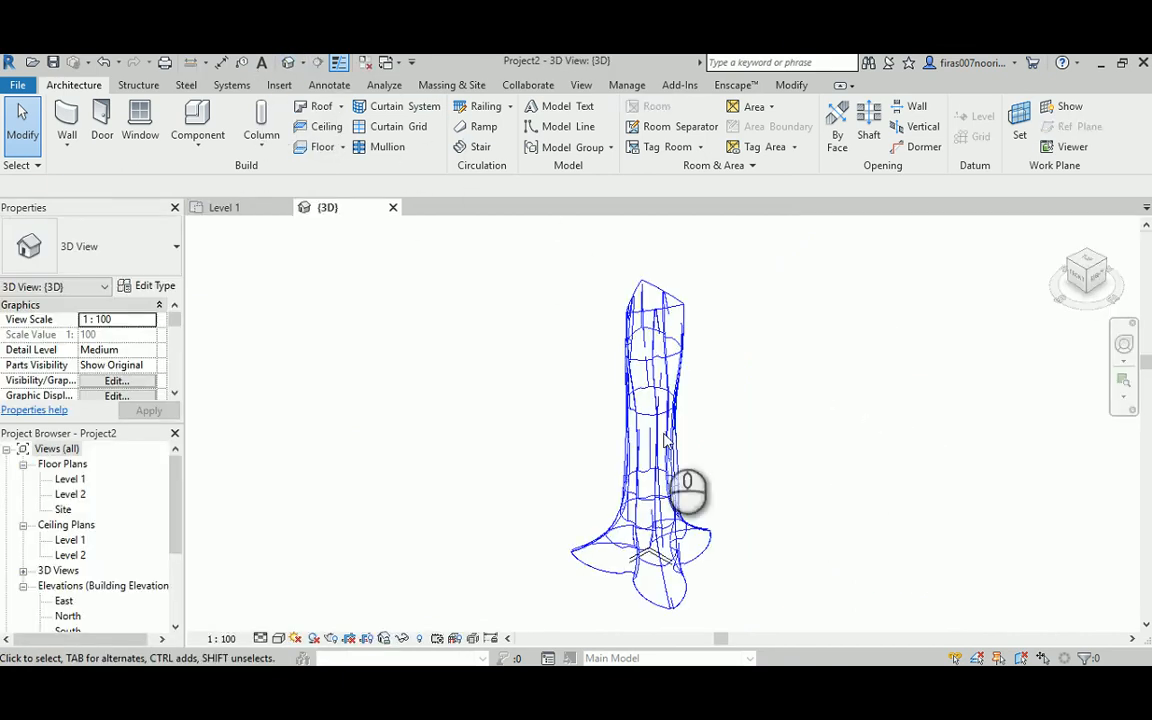
middle_drag(632, 436, 1020, 434)
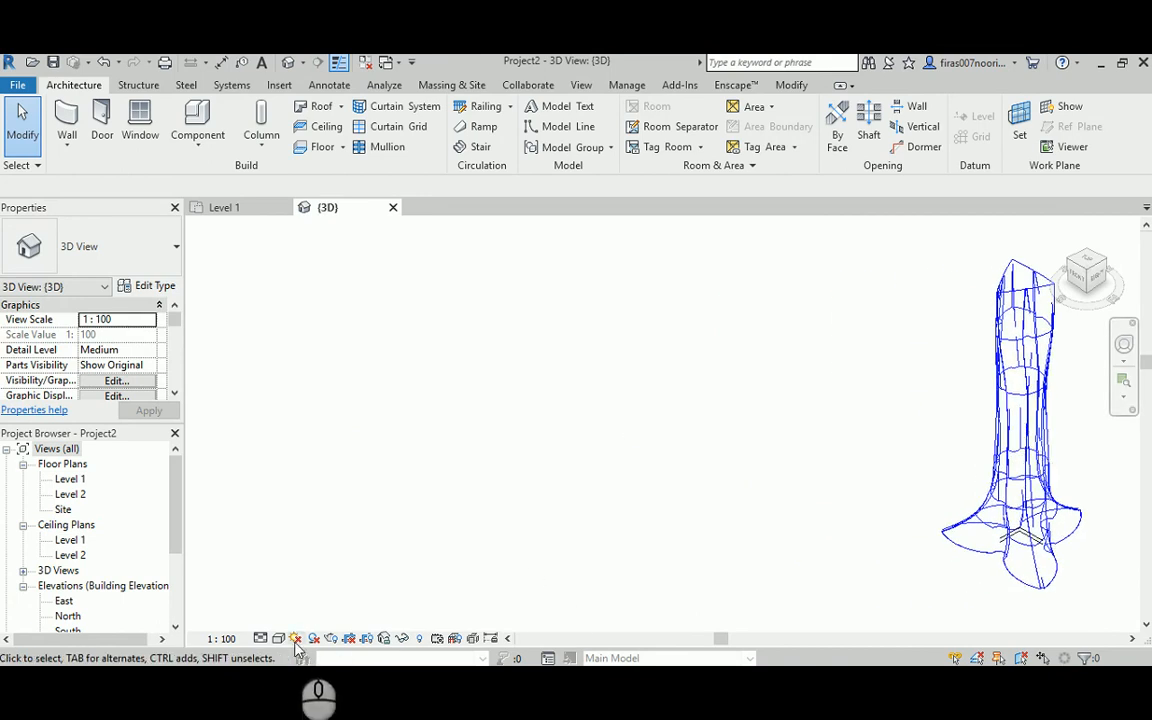
Step: Set the 3D view's visual style to a shaded display so the tower's surfaces show light and dark faces
click(279, 638)
click(285, 587)
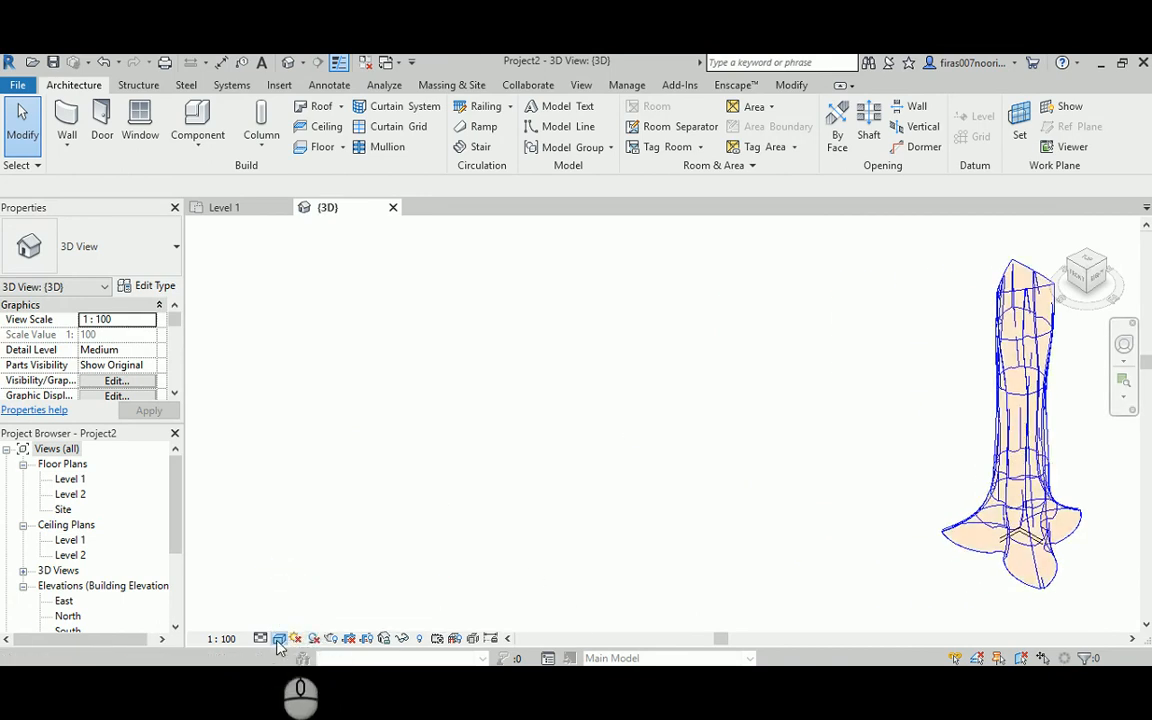
click(279, 638)
click(296, 568)
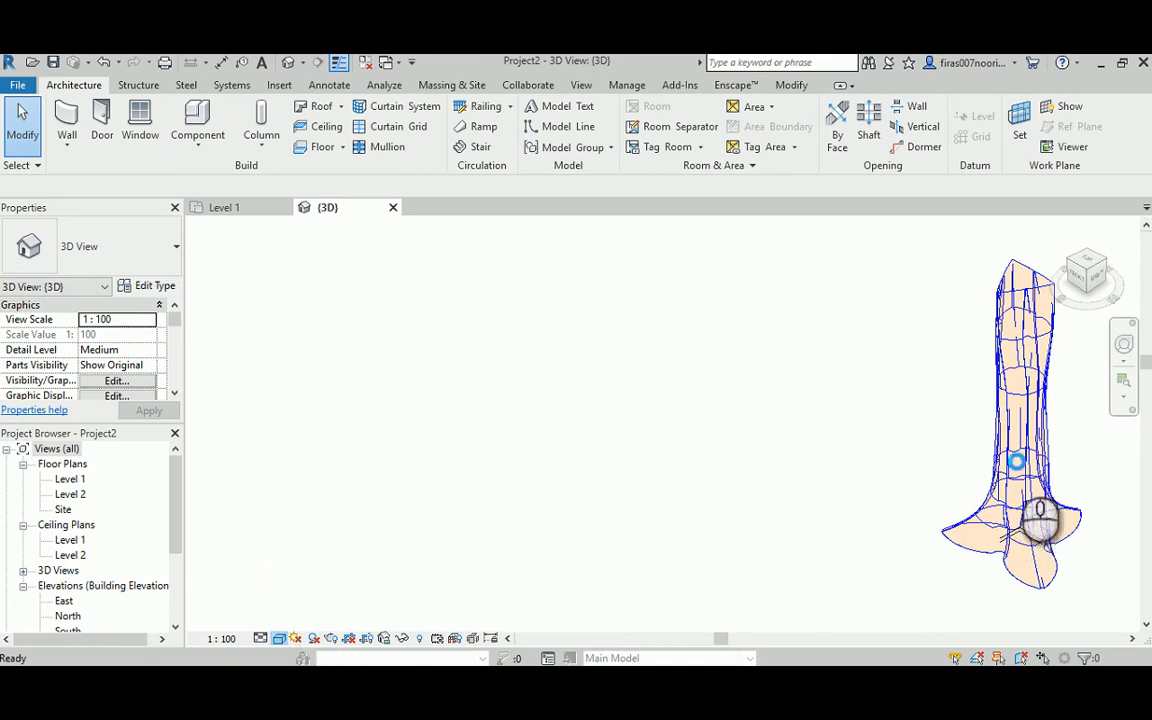
scroll(1019, 459, up, 2)
middle_drag(988, 418, 990, 432)
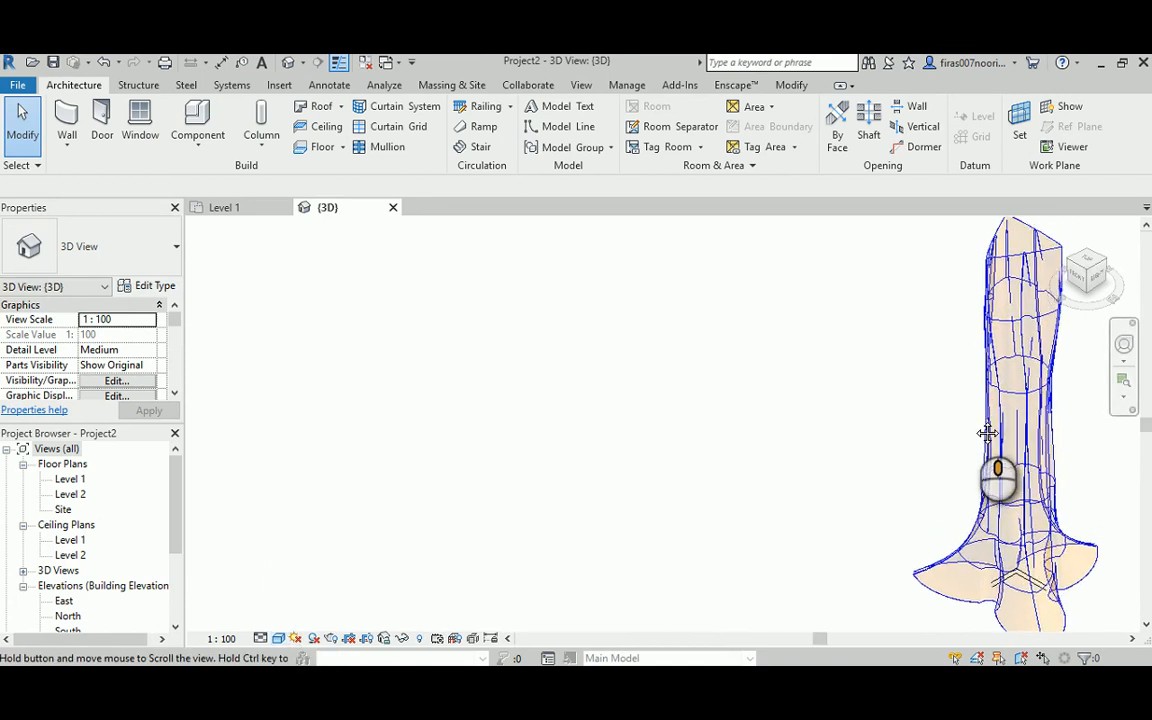
scroll(959, 429, down, 1)
Step: Switch back to Dynamo and return from 3D preview navigation to graph editing
mouse_move(591, 694)
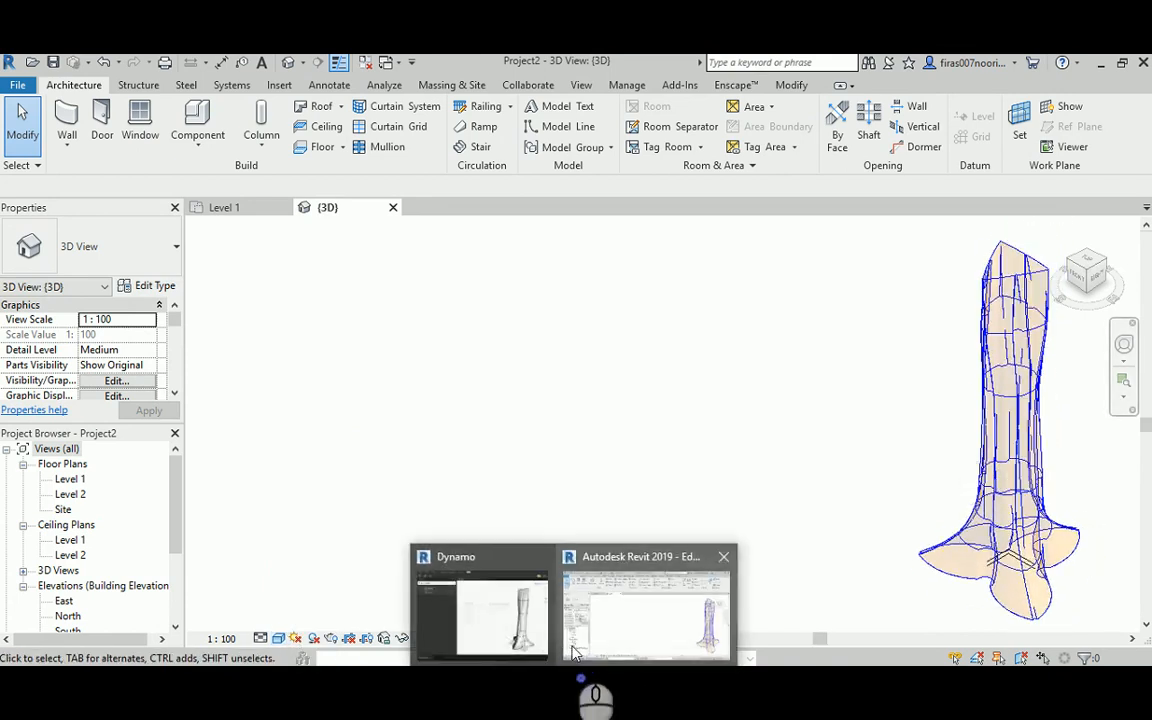
click(520, 645)
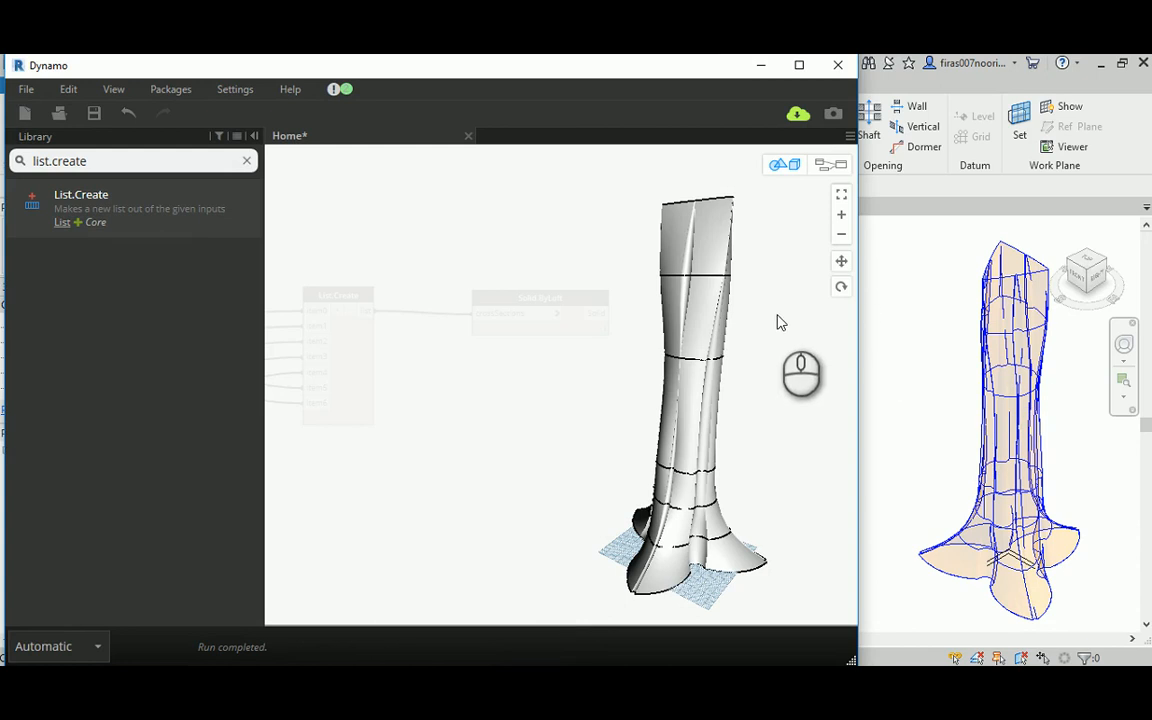
click(836, 168)
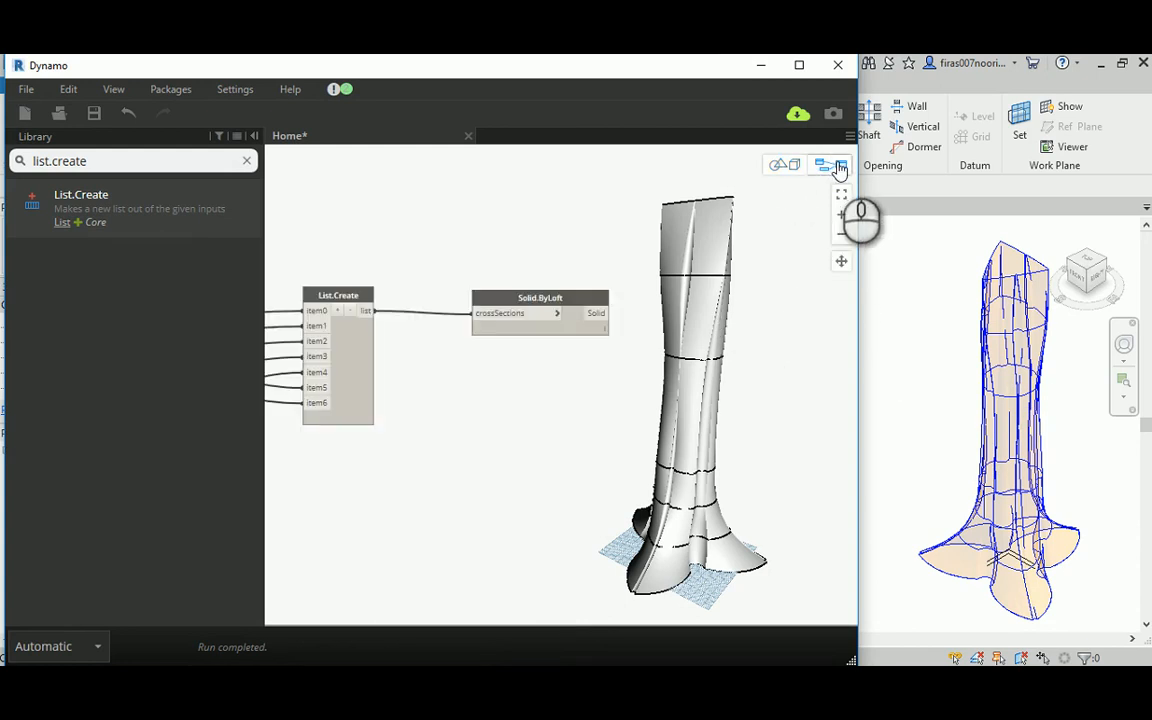